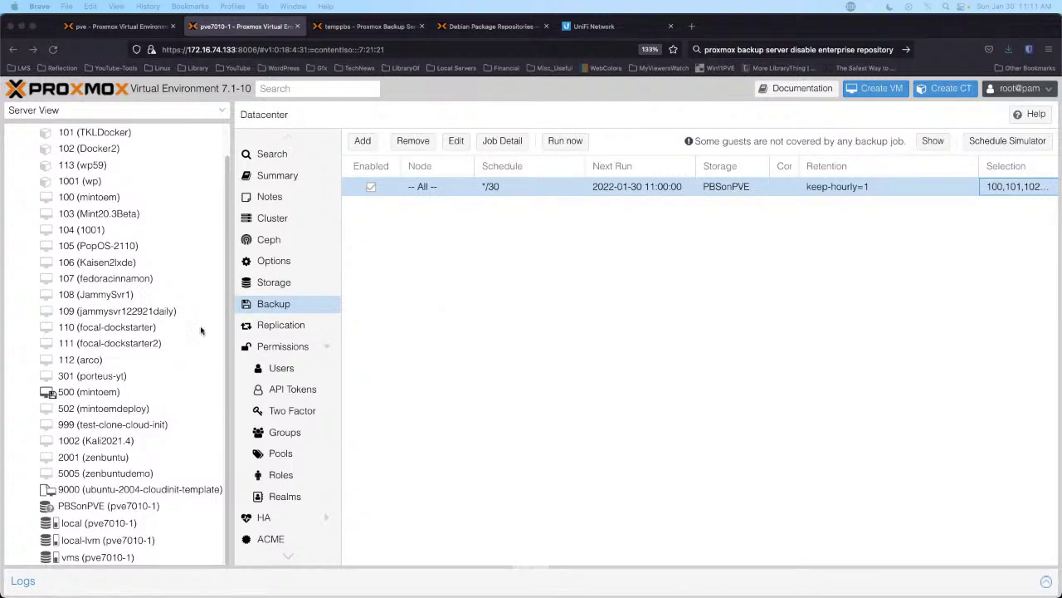
# Step: Open the backup list of virtual machine 103 (Mint20.3Beta) on node pve7010-1
pyautogui.scroll(2, 211, 240)
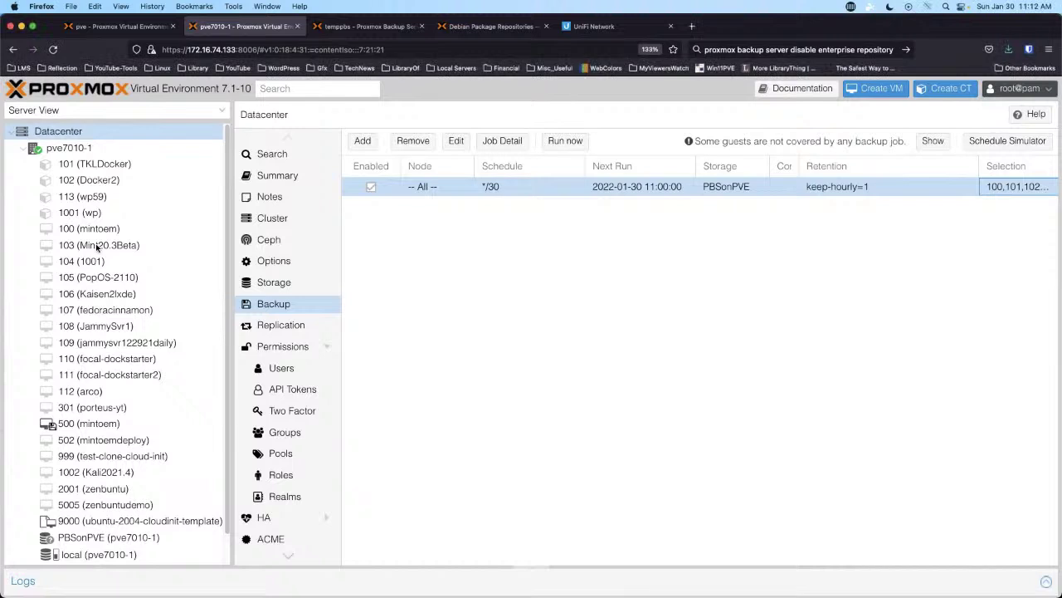
pyautogui.click(97, 245)
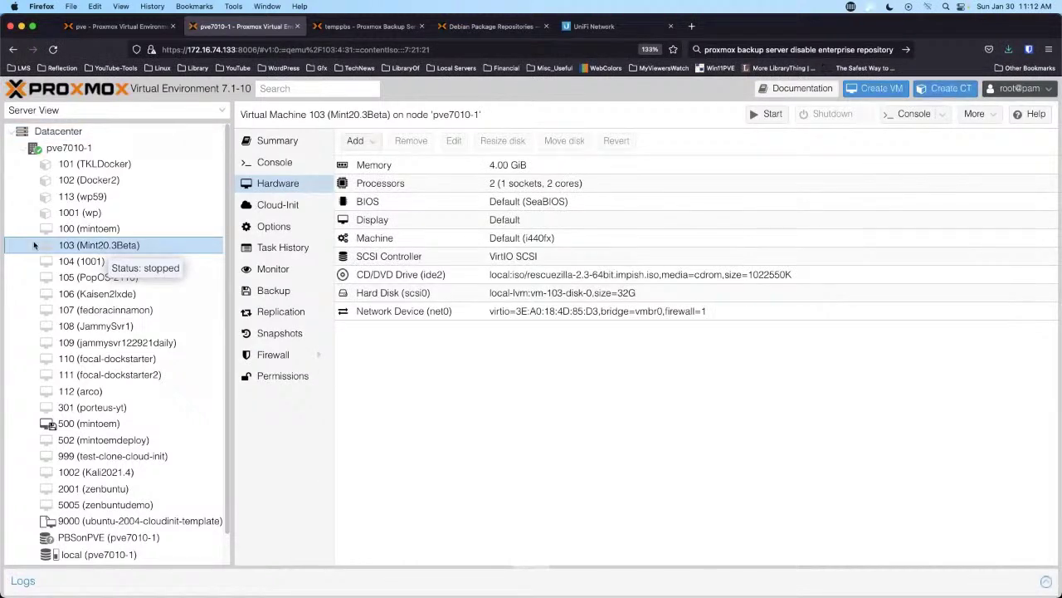
pyautogui.click(273, 297)
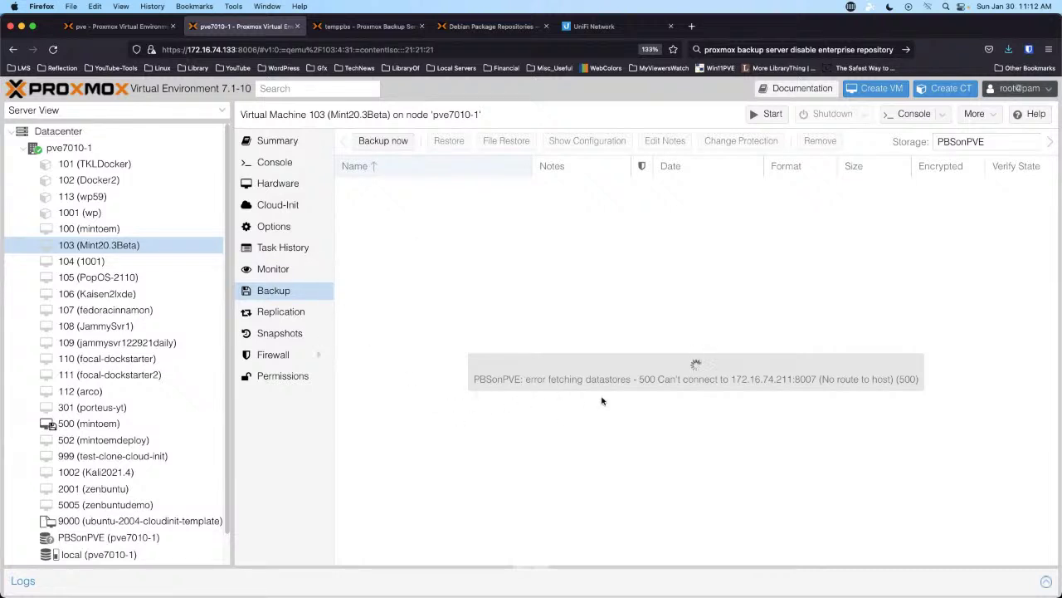
pyautogui.click(375, 143)
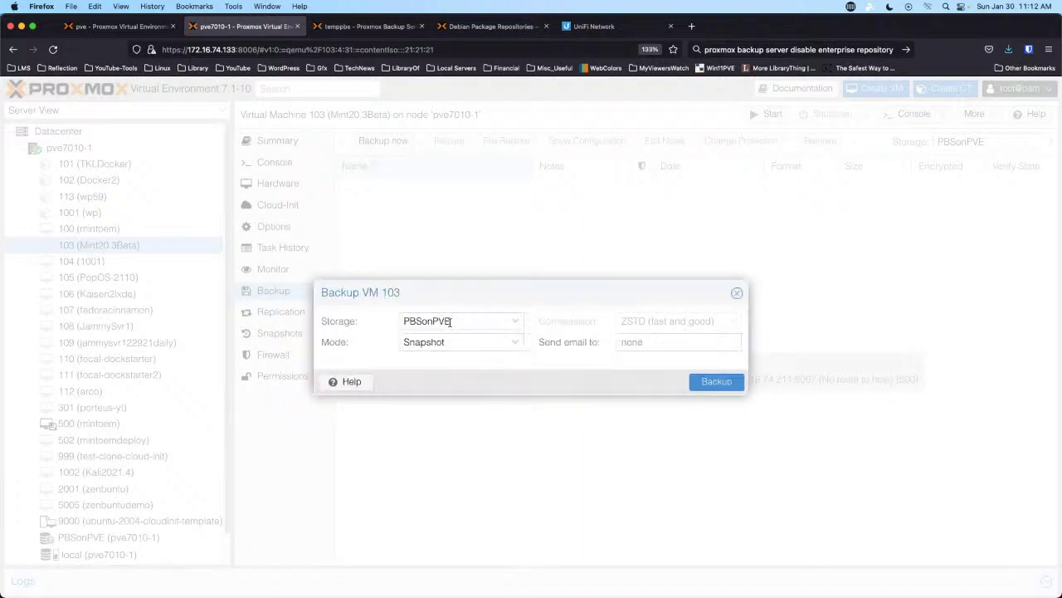
pyautogui.click(513, 323)
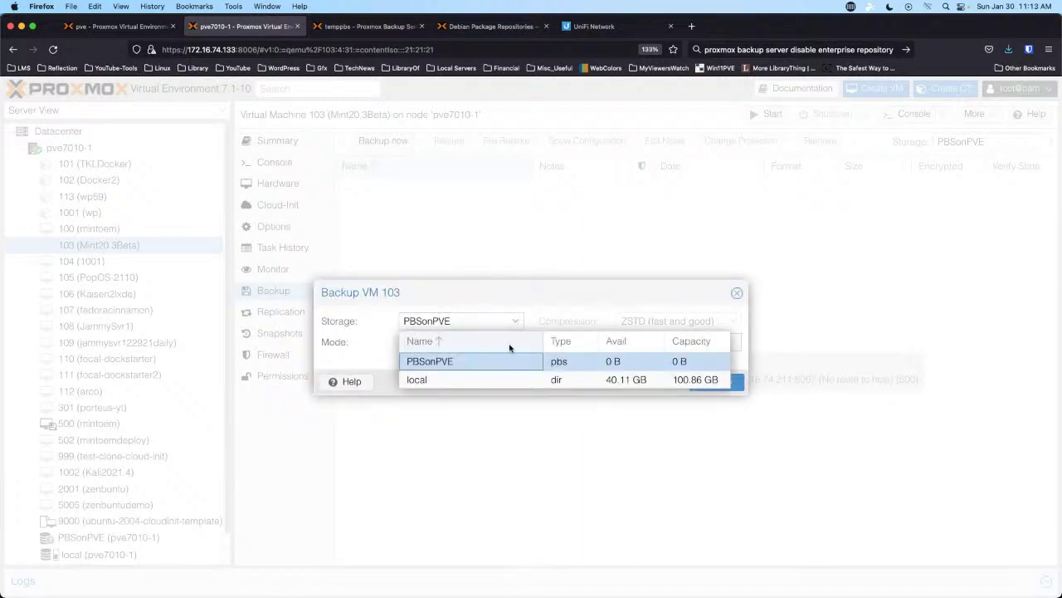
pyautogui.click(466, 379)
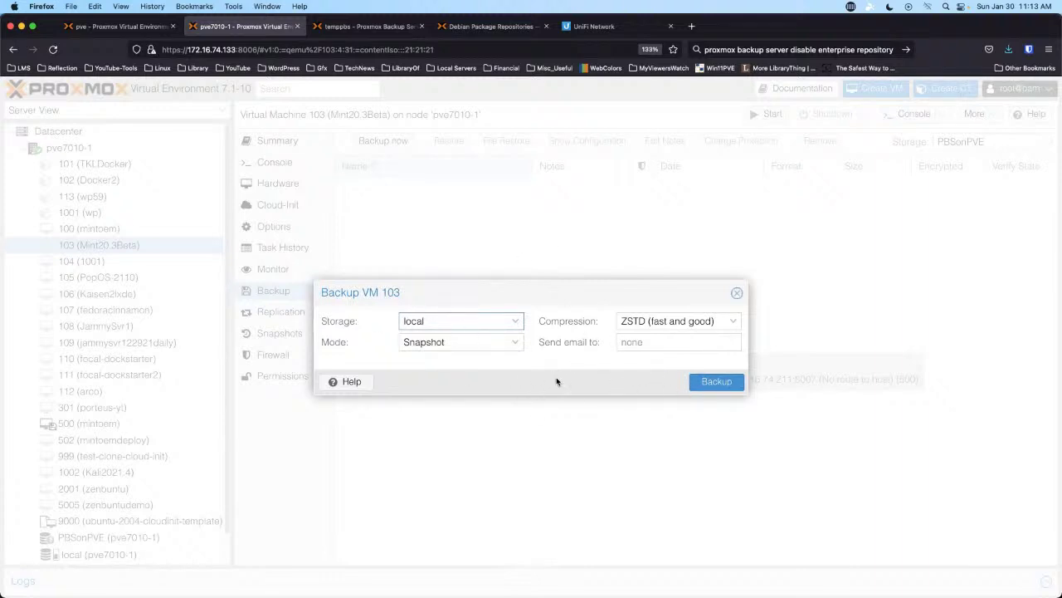
pyautogui.click(737, 295)
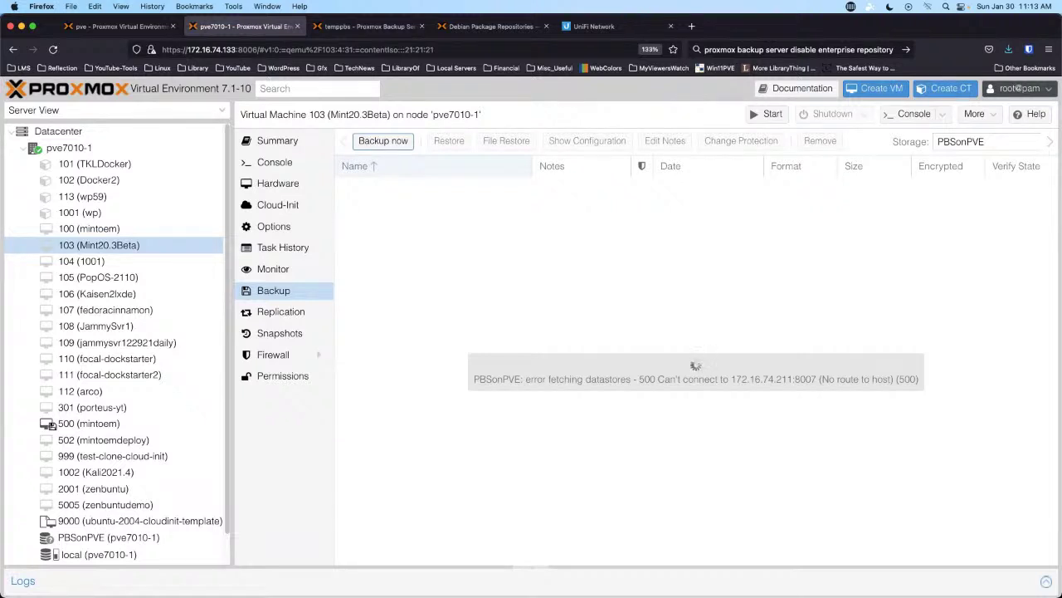
# Step: Start a new datacenter backup job on local storage, scheduled Monday to Friday, 07:00 to 18:45, every 15 minutes
pyautogui.click(58, 132)
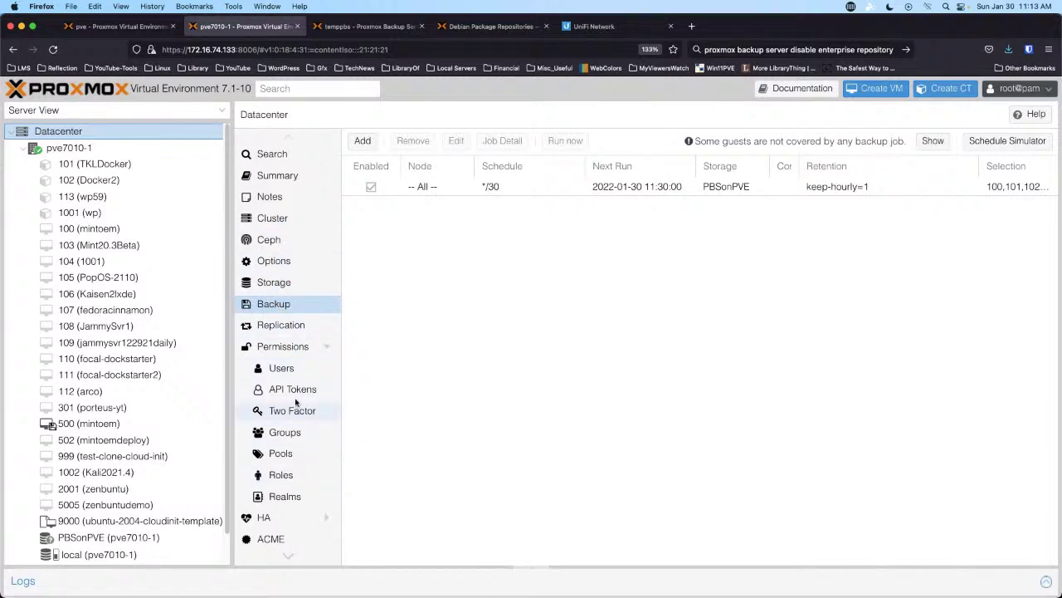
pyautogui.click(363, 142)
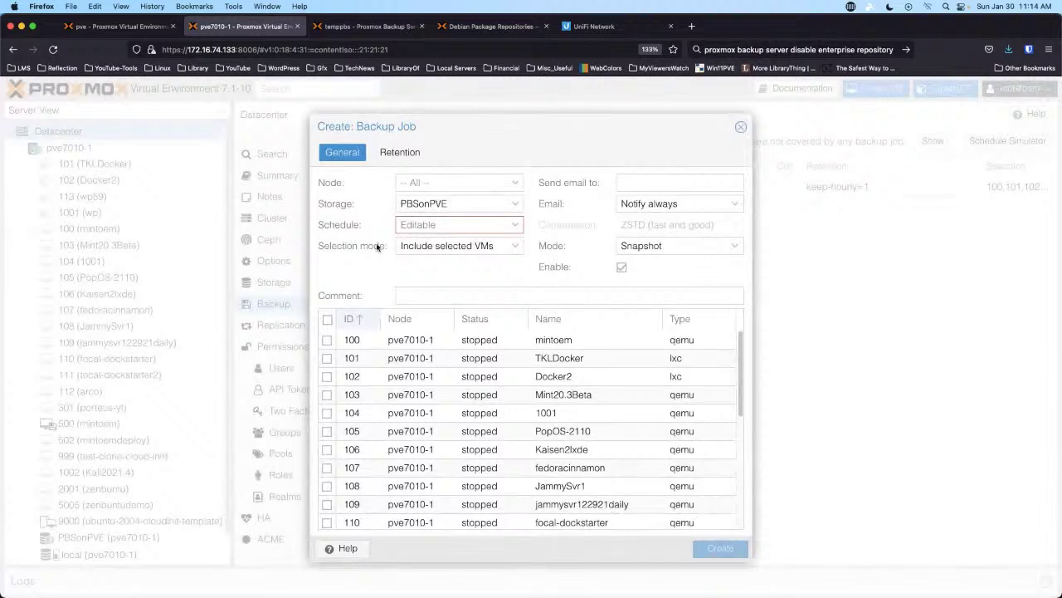
pyautogui.click(514, 204)
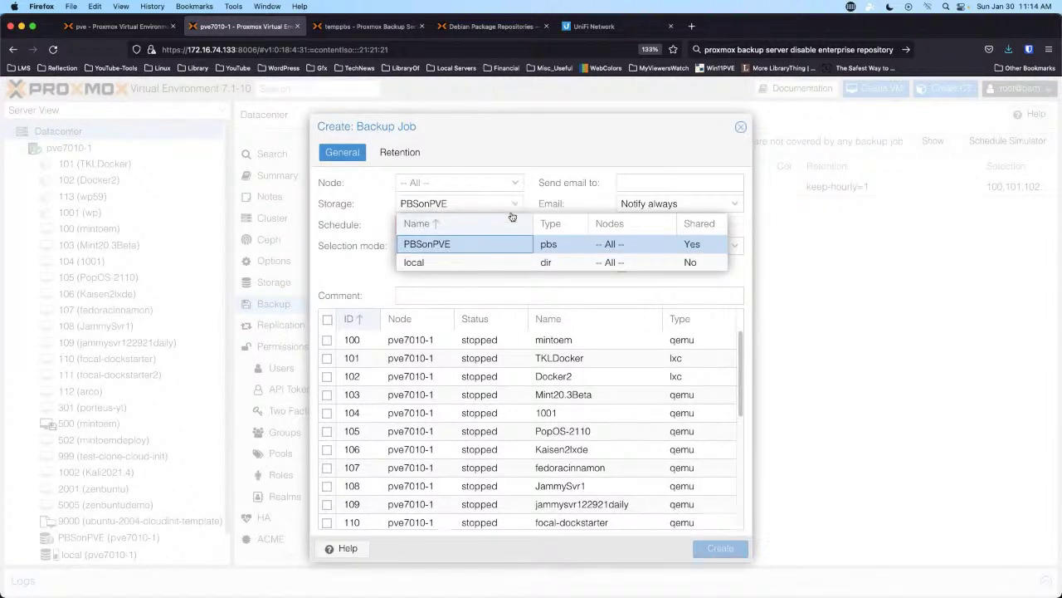
pyautogui.click(469, 262)
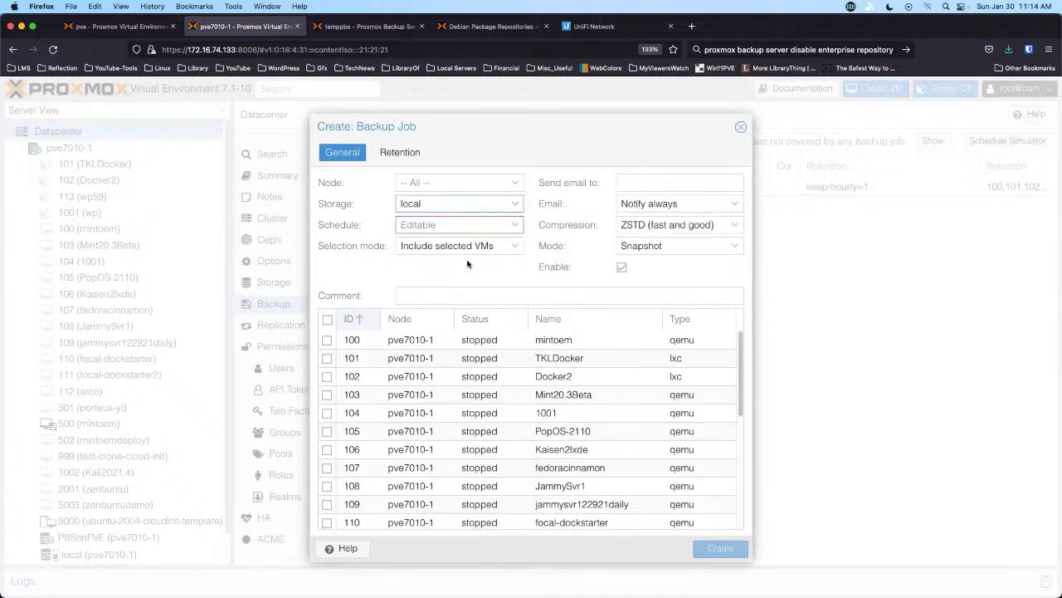
pyautogui.click(517, 225)
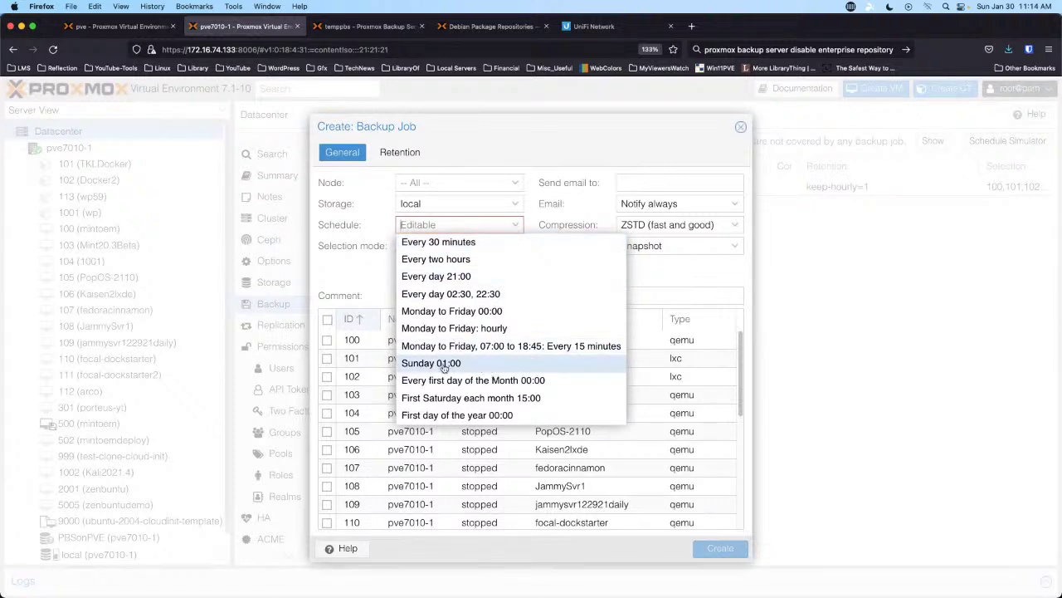
pyautogui.click(478, 348)
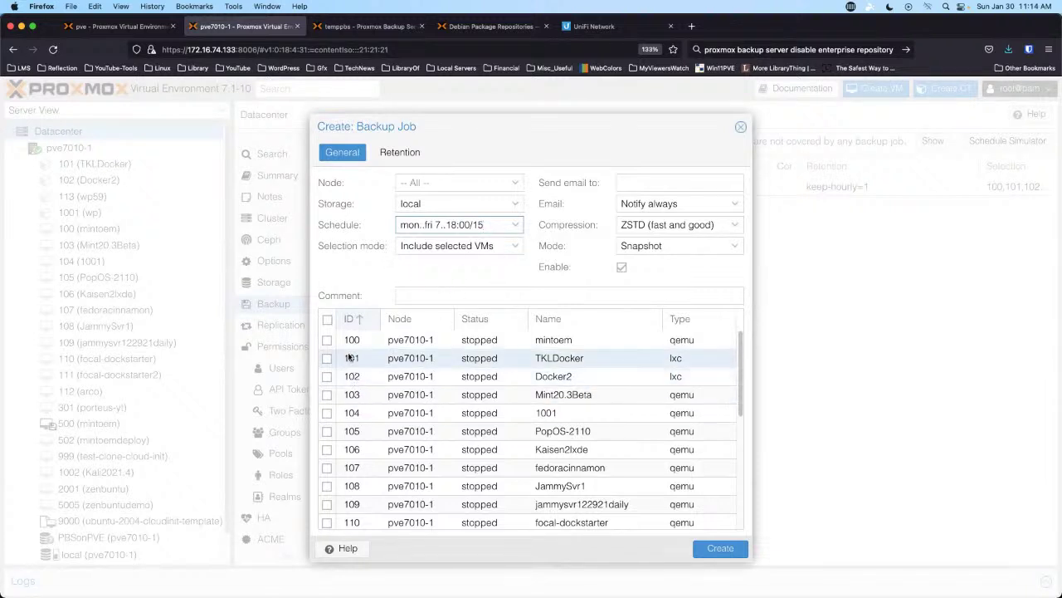
# Step: Include VM 105 (PopOS-2110) in the new backup job, set the mode to Stop, and create the job
pyautogui.click(327, 431)
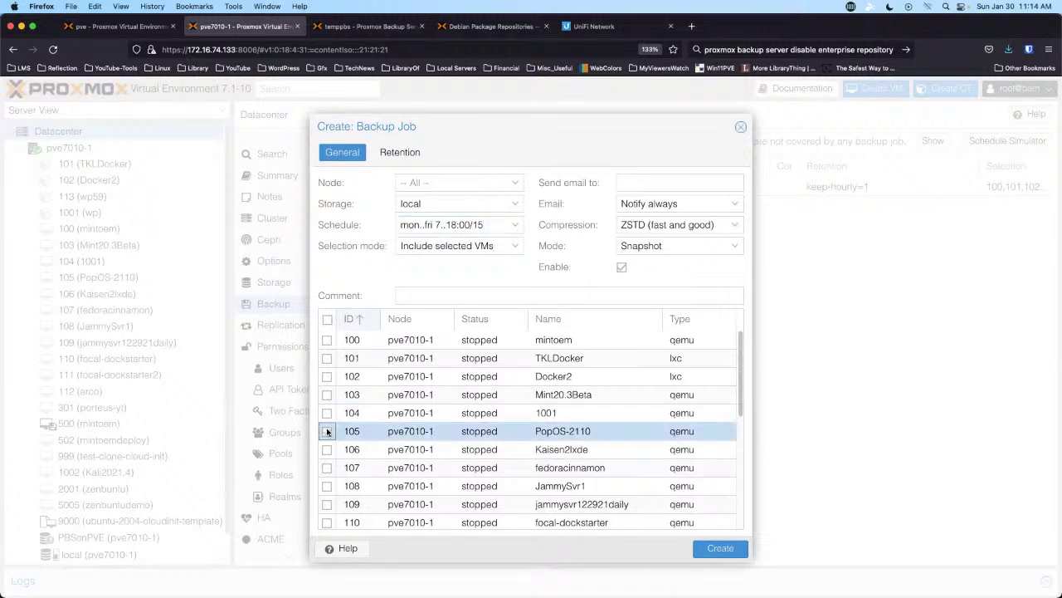
pyautogui.click(327, 431)
pyautogui.click(738, 249)
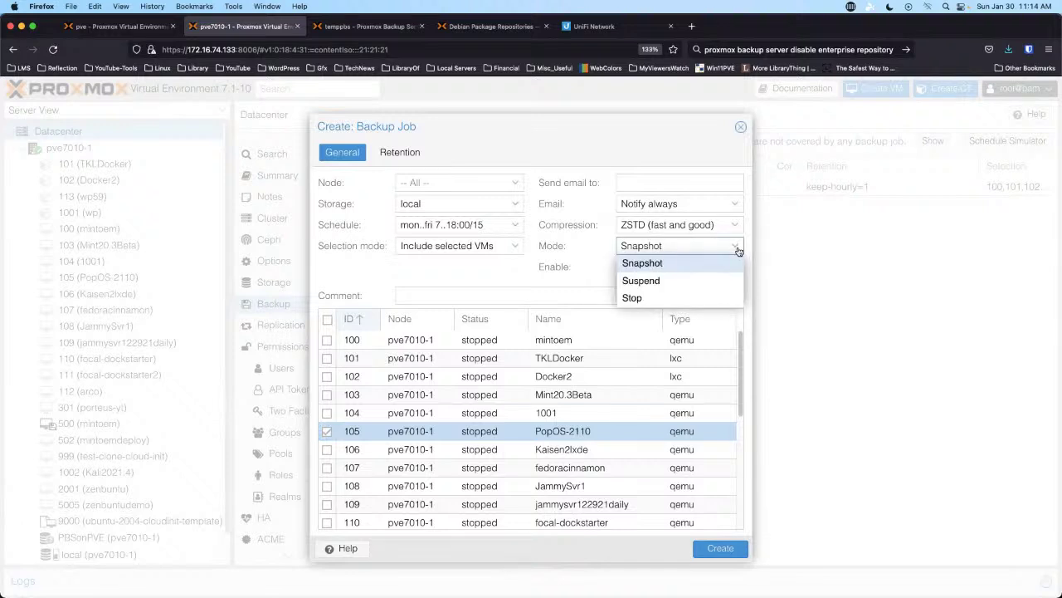
pyautogui.click(660, 300)
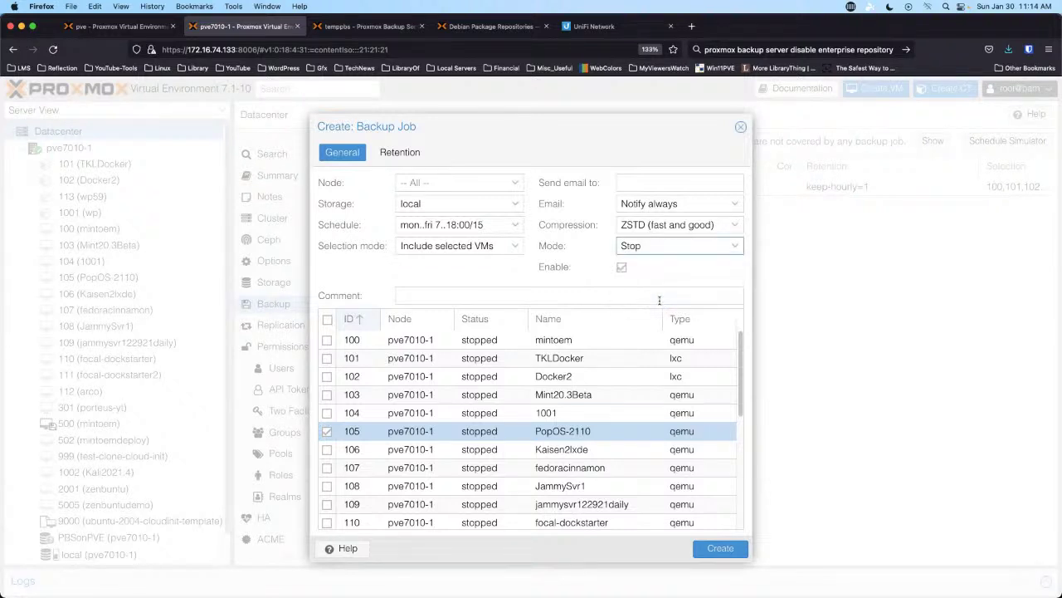
pyautogui.click(723, 550)
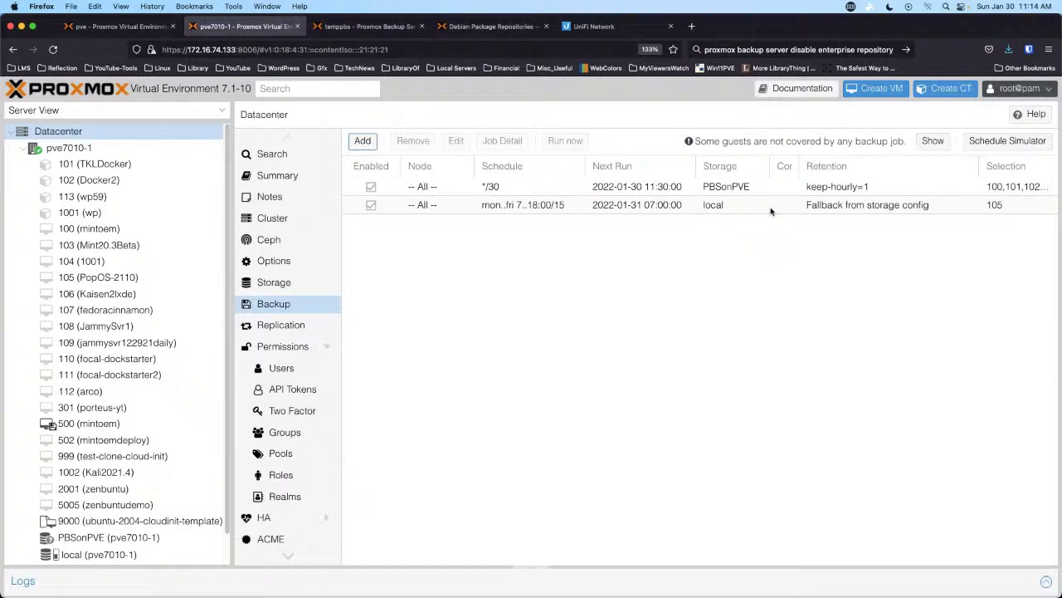
# Step: Set the retention of the local-storage backup job for VM 105 to keep 1 daily backup
pyautogui.doubleClick(831, 210)
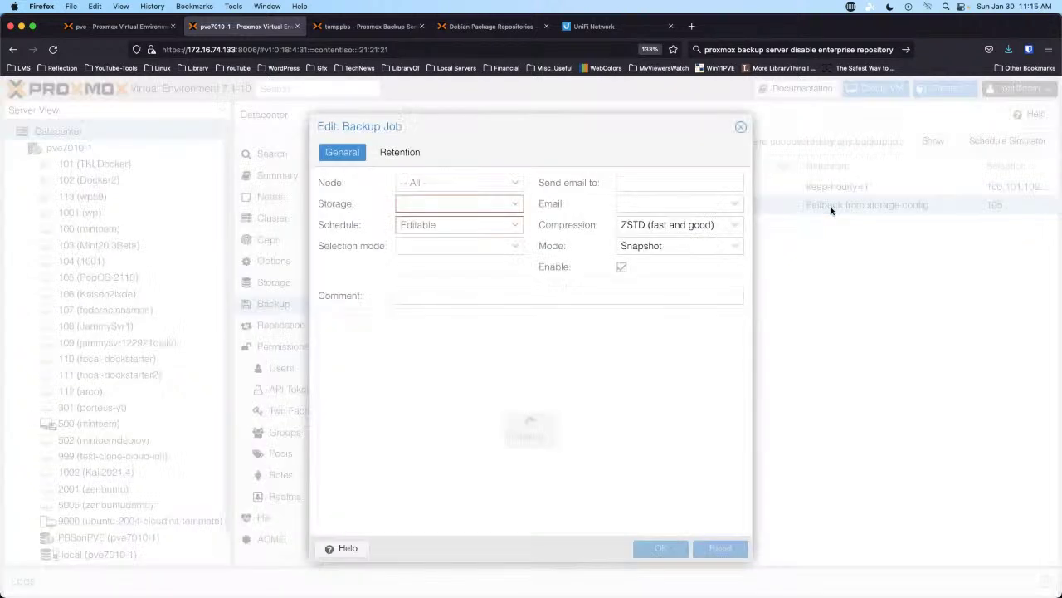
pyautogui.click(400, 153)
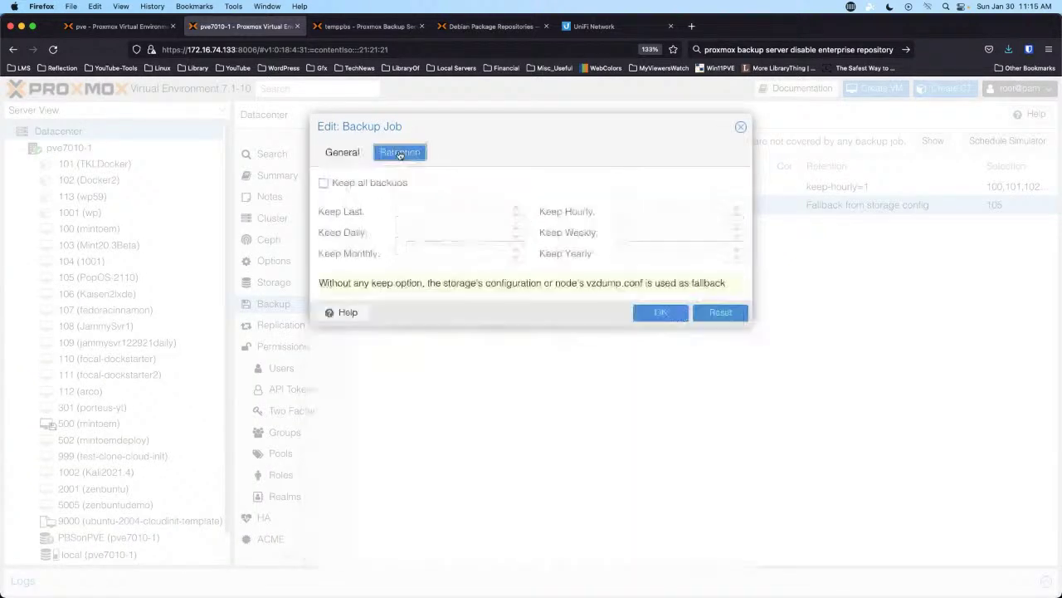
pyautogui.click(517, 230)
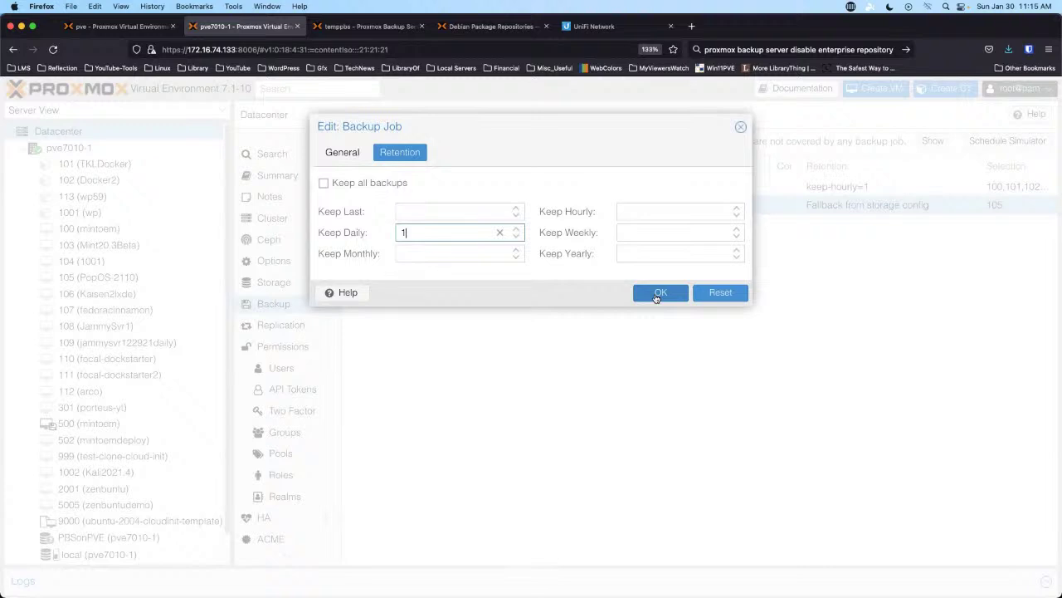
pyautogui.click(658, 295)
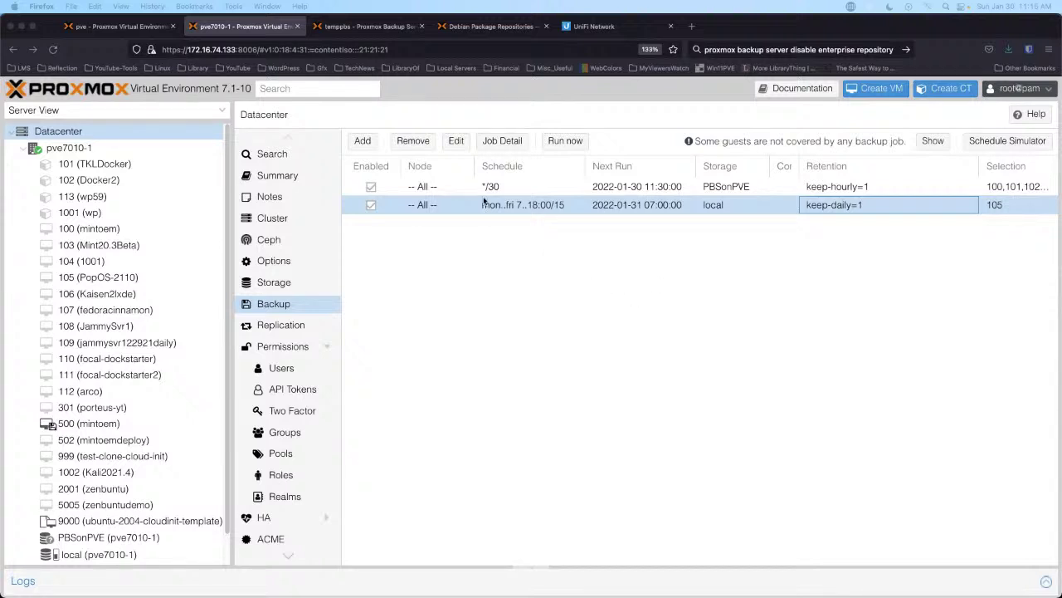
# Step: Try to log in to the Proxmox Backup Server as root with the account password, and reload its login page
pyautogui.click(349, 27)
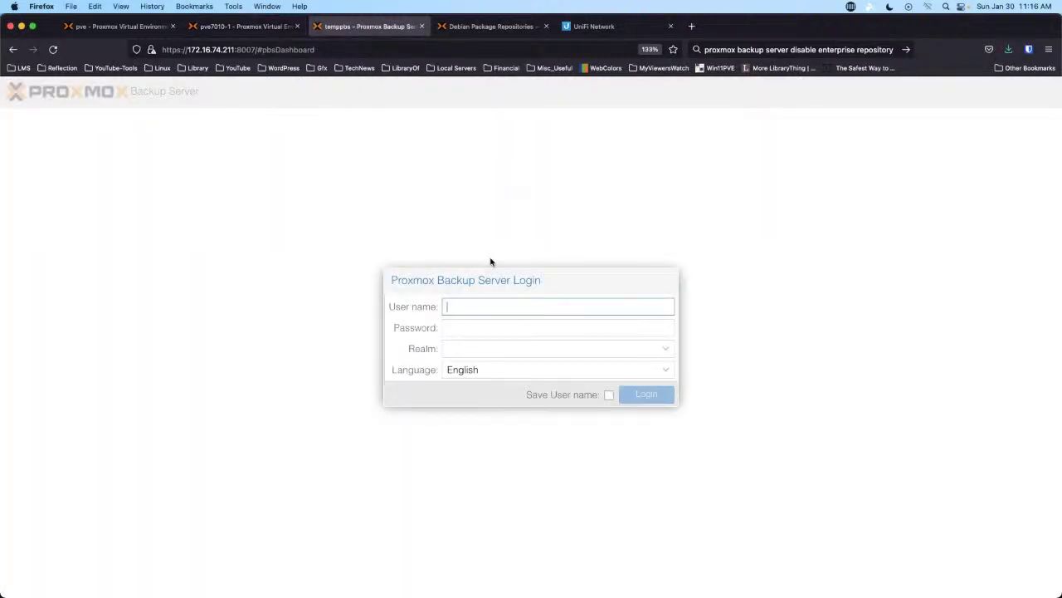
pyautogui.write('root')
pyautogui.press('Tab')
pyautogui.write('*')
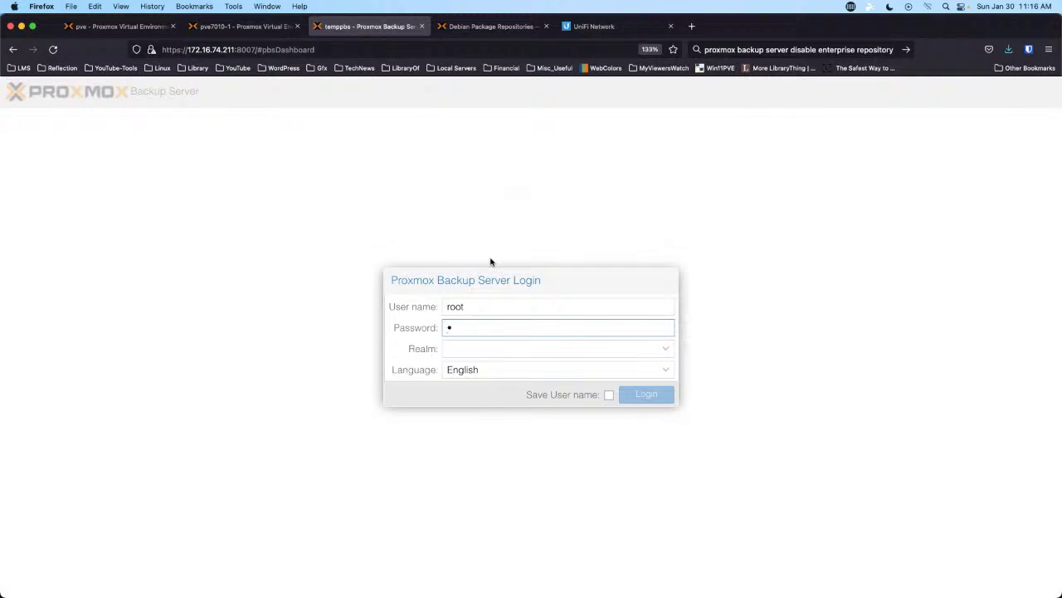
pyautogui.write('********')
pyautogui.click(562, 367)
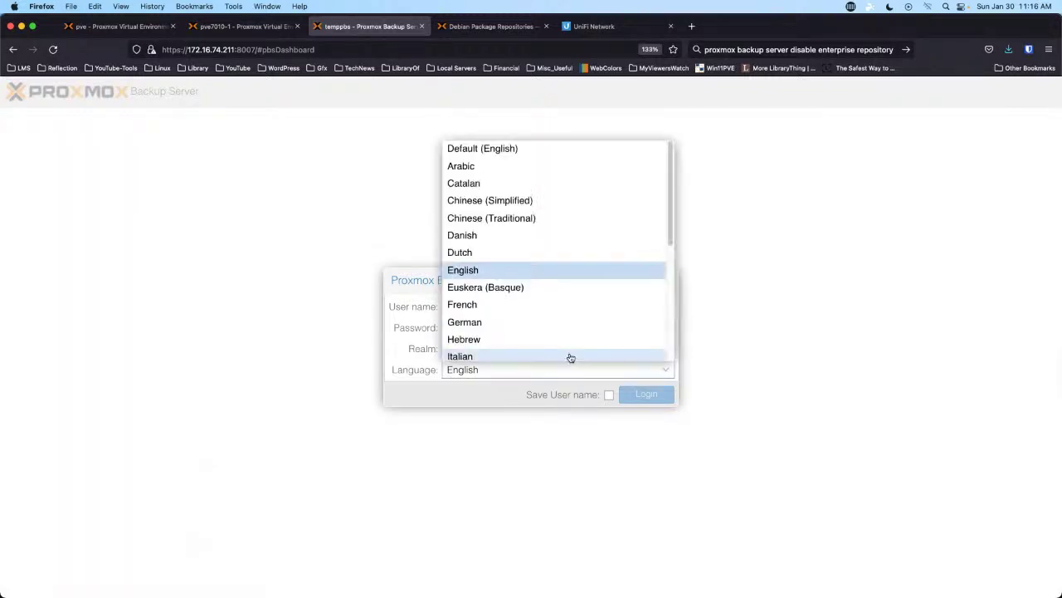
pyautogui.press('Escape')
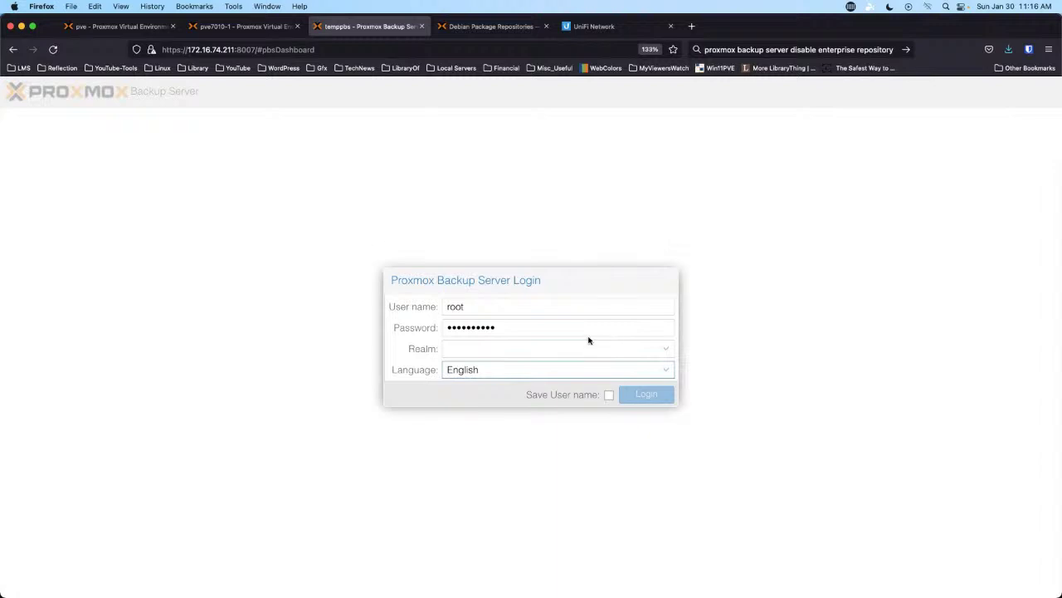
pyautogui.click(771, 347)
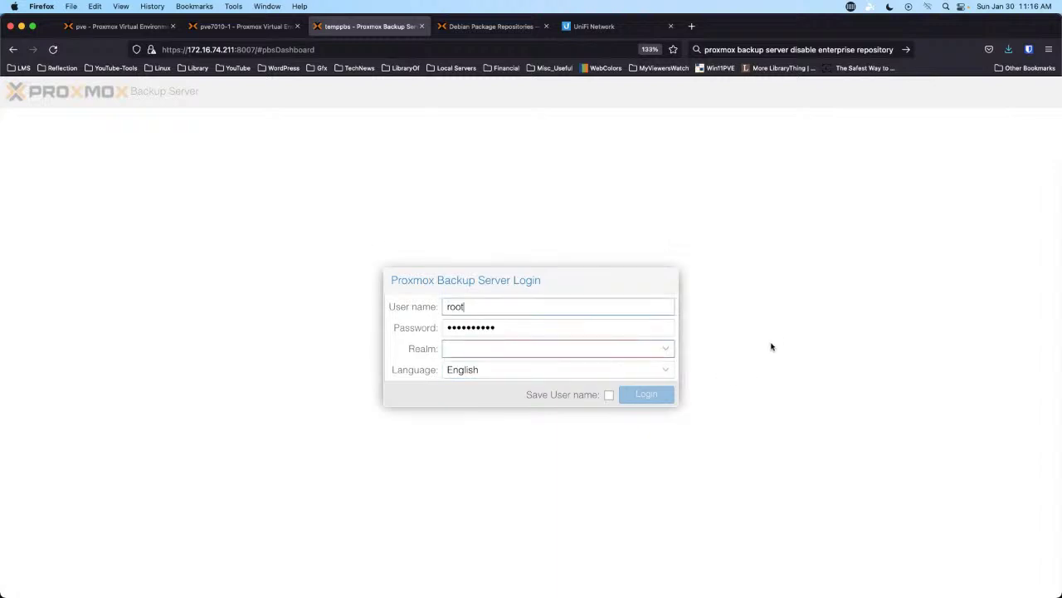
pyautogui.press('super+r')
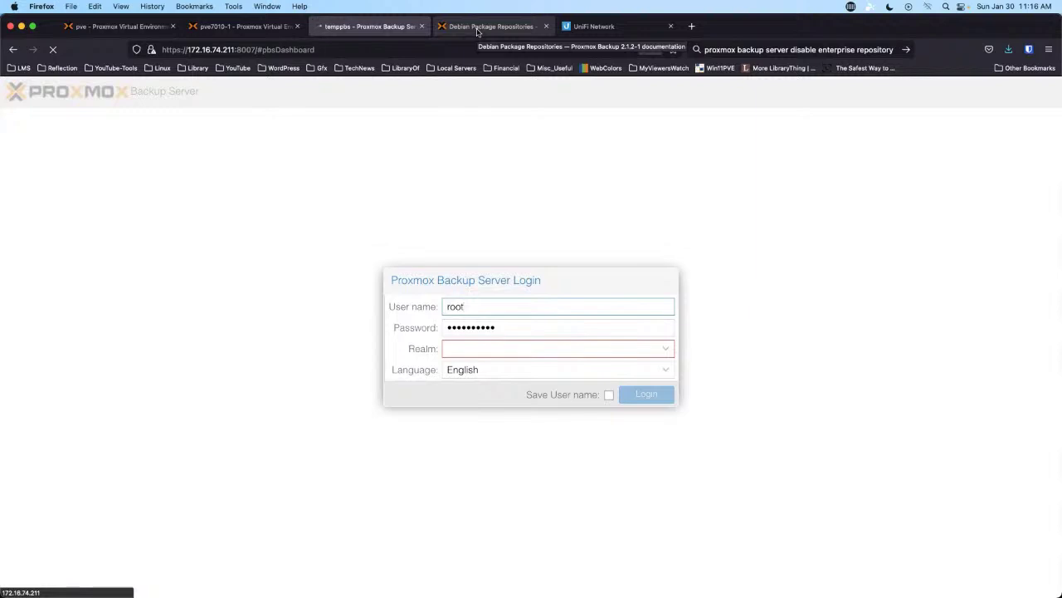
pyautogui.click(478, 27)
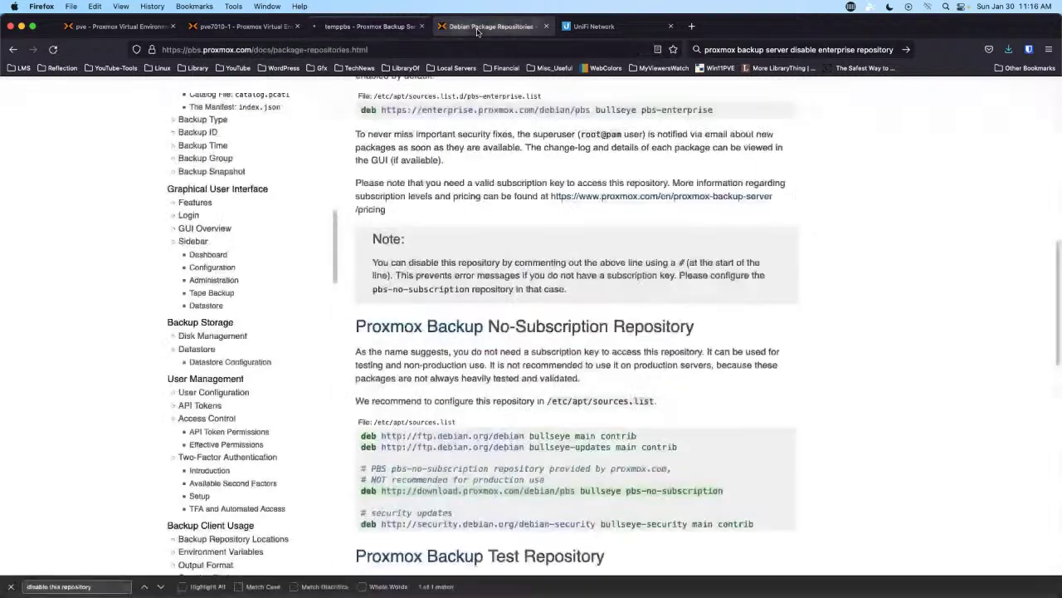
pyautogui.click(373, 29)
# Step: Return to the pve7010-1 datacenter backups and exclude VM 502 (mintoemdeploy) from the PBSonPVE backup job
pyautogui.click(237, 29)
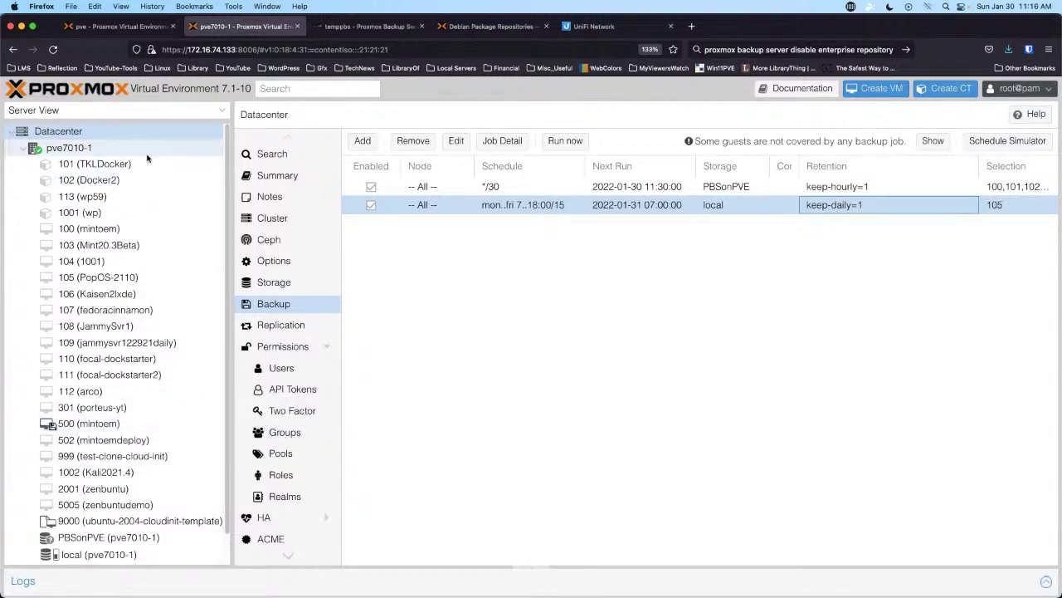
pyautogui.doubleClick(637, 190)
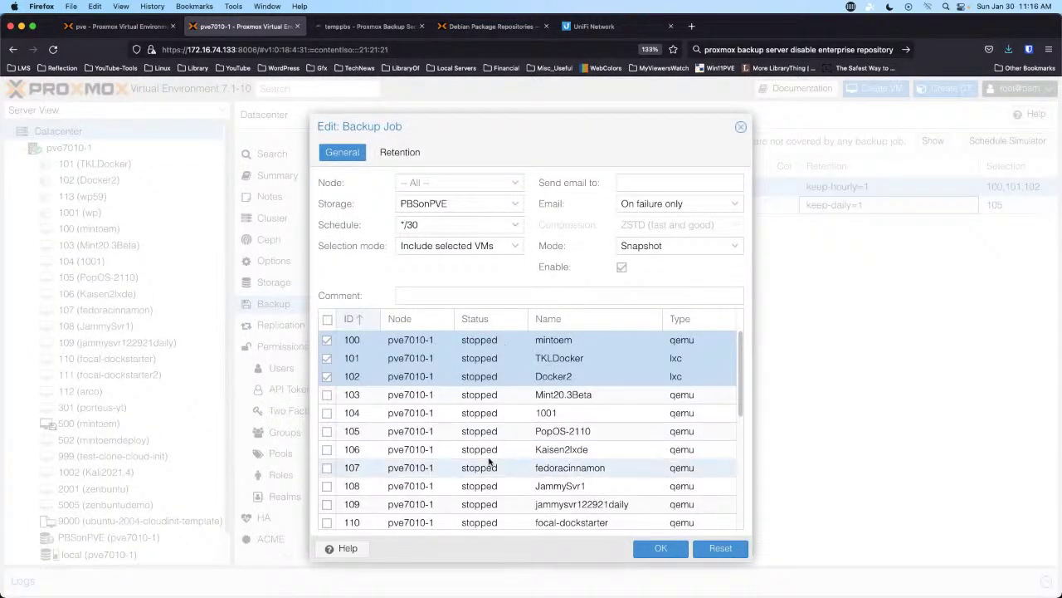
pyautogui.scroll(-5, 490, 464)
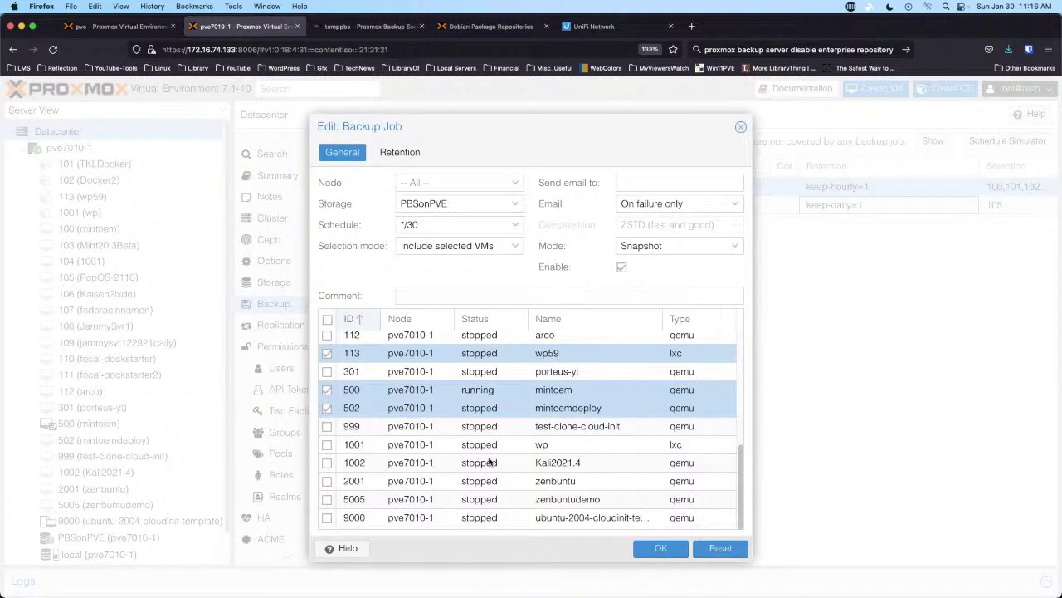
pyautogui.click(327, 408)
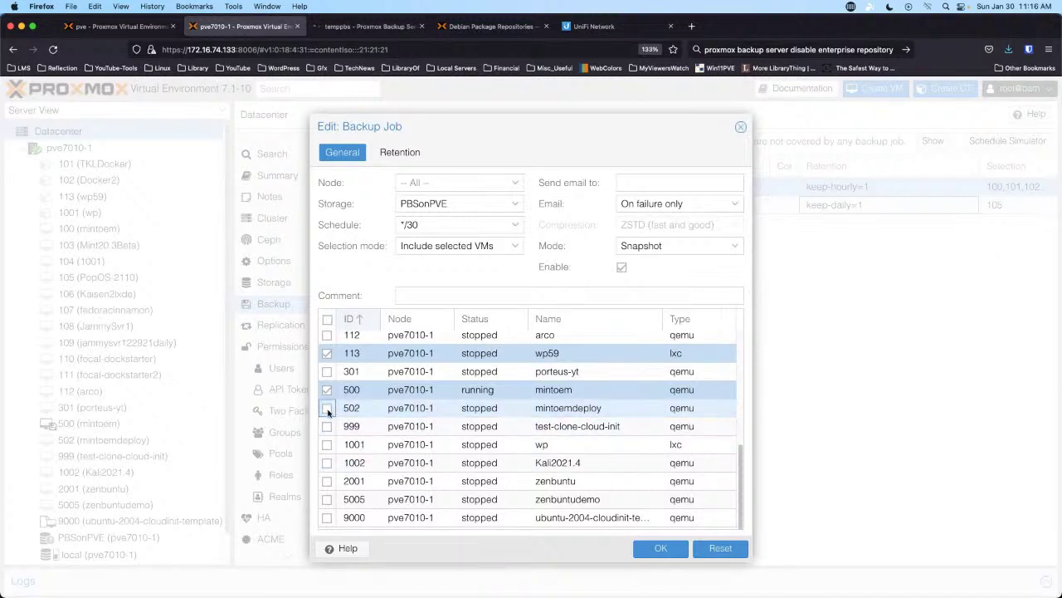
pyautogui.click(661, 559)
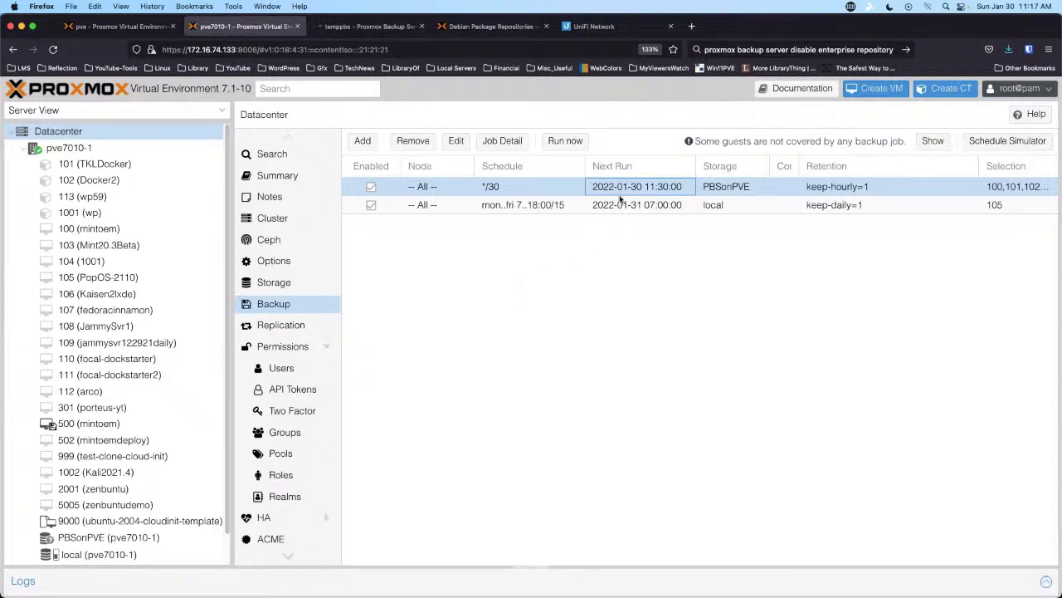
# Step: Set the schedule of the PBSonPVE backup job to every two hours and save the job
pyautogui.doubleClick(512, 189)
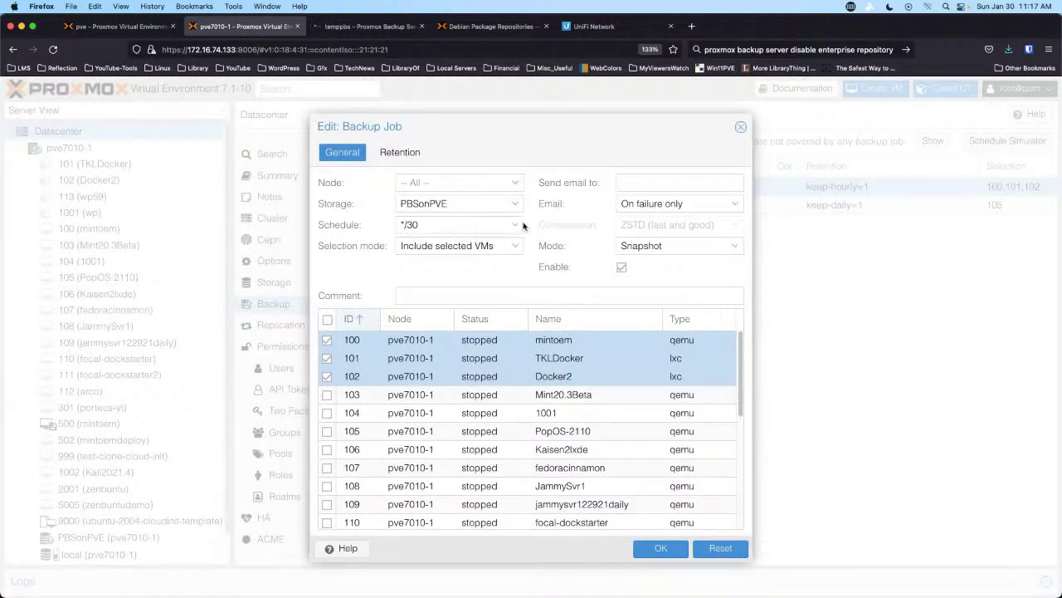
pyautogui.click(515, 225)
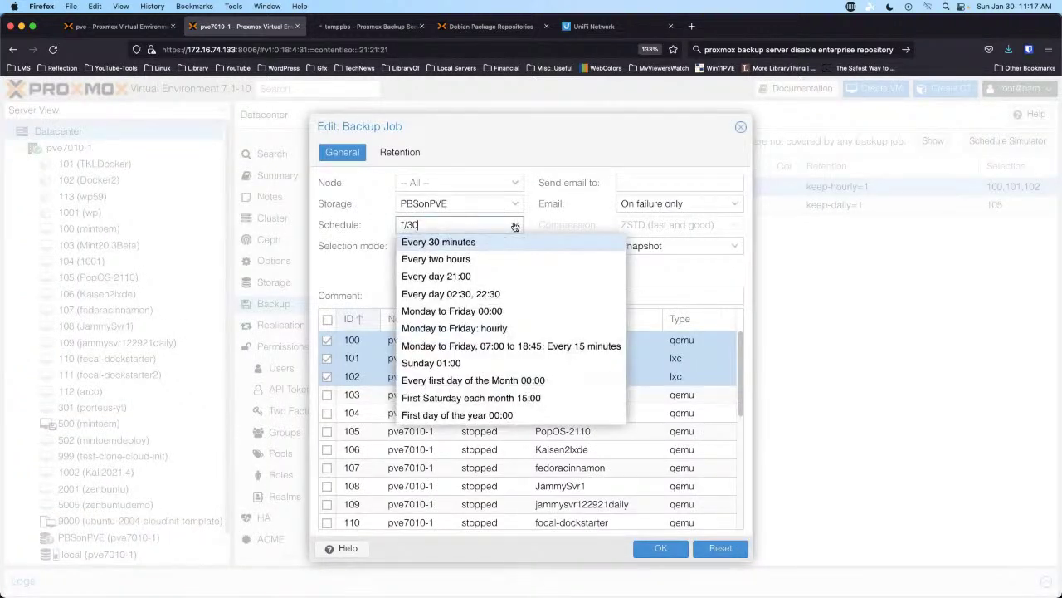
pyautogui.click(463, 259)
pyautogui.click(663, 549)
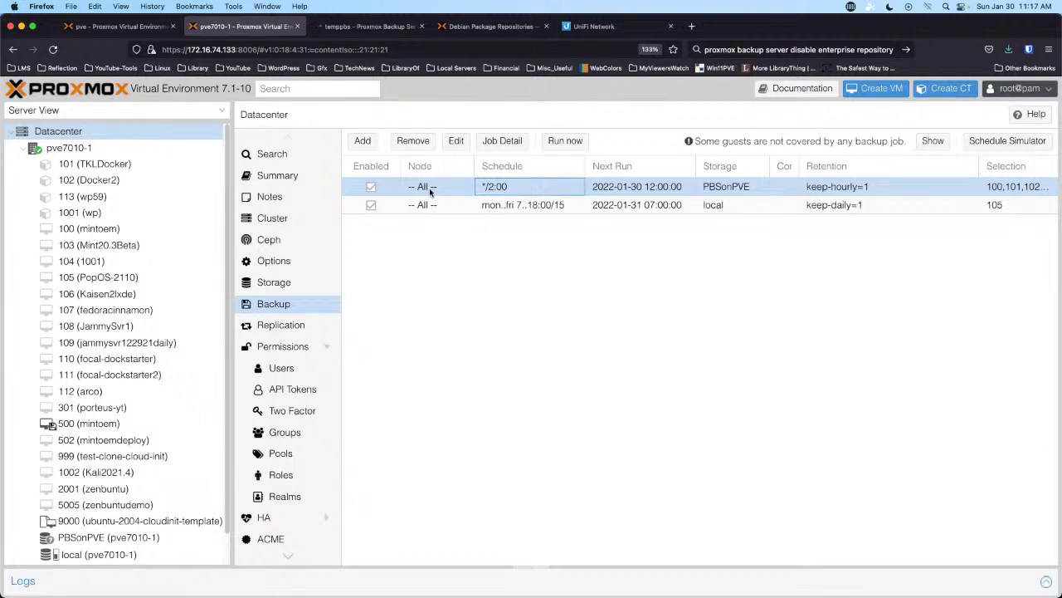
# Step: Check whether the Proxmox Backup Server page loads, and examine the package upgrade progress in the Terminal's SSH session
pyautogui.click(366, 27)
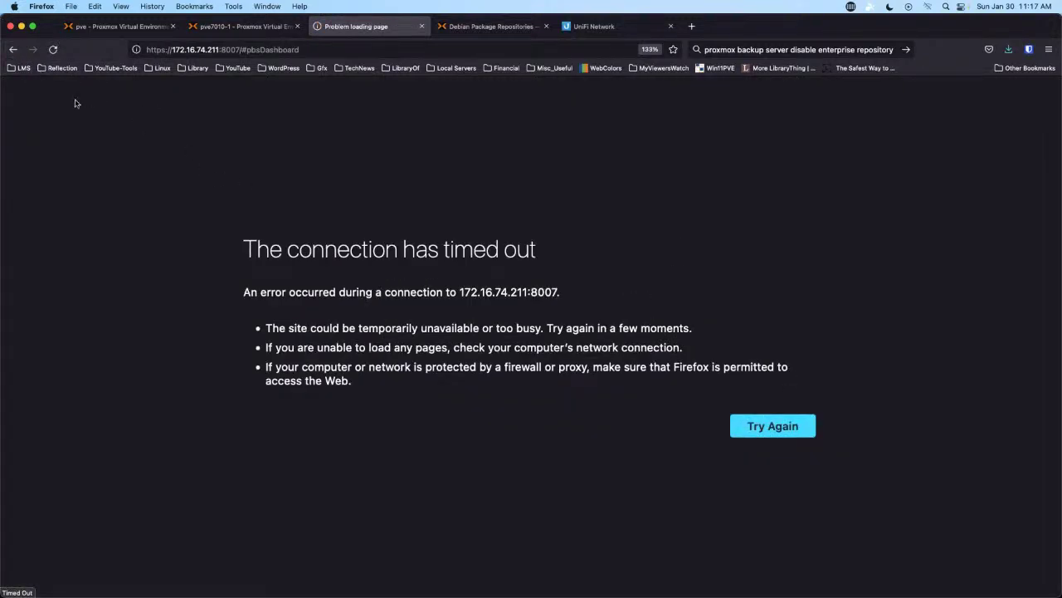
pyautogui.hotkey('ctrl', 'Right')
pyautogui.hotkey('ctrl', 'Right')
pyautogui.click(246, 29)
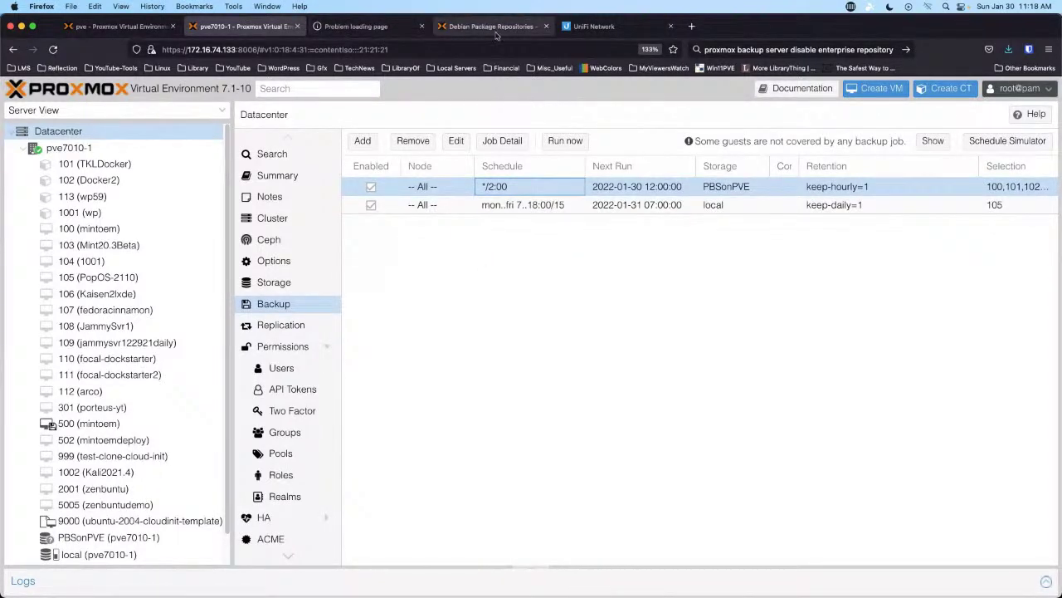
pyautogui.hotkey('ctrl', 'Right')
pyautogui.hotkey('ctrl', 'Right')
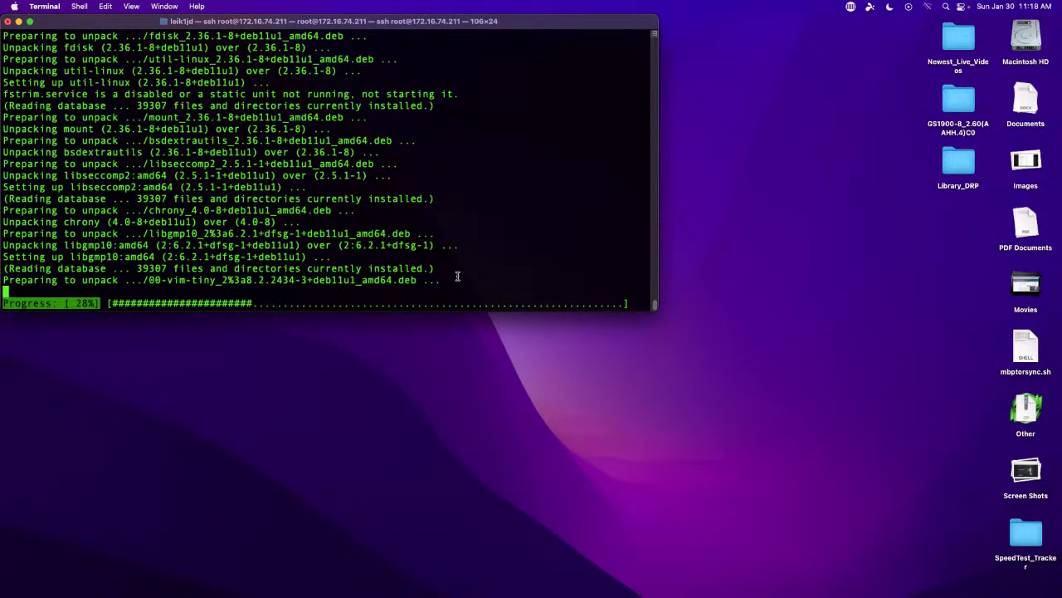
# Step: Try to connect over SSH to 172.16.74.211 as root from a second Terminal session
pyautogui.press('super+t')
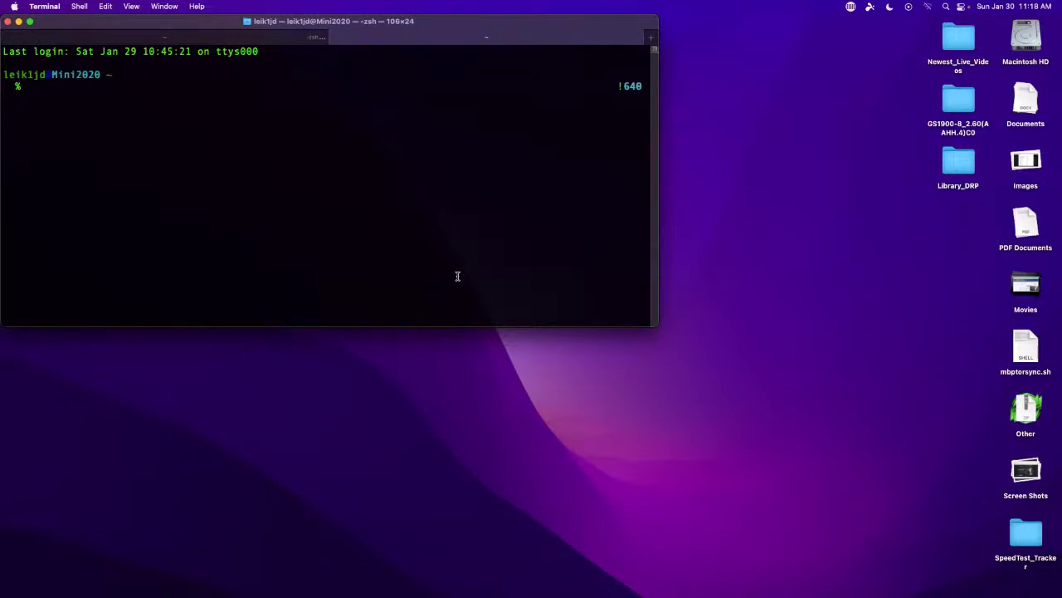
pyautogui.write('ssh root@172.16.74.211')
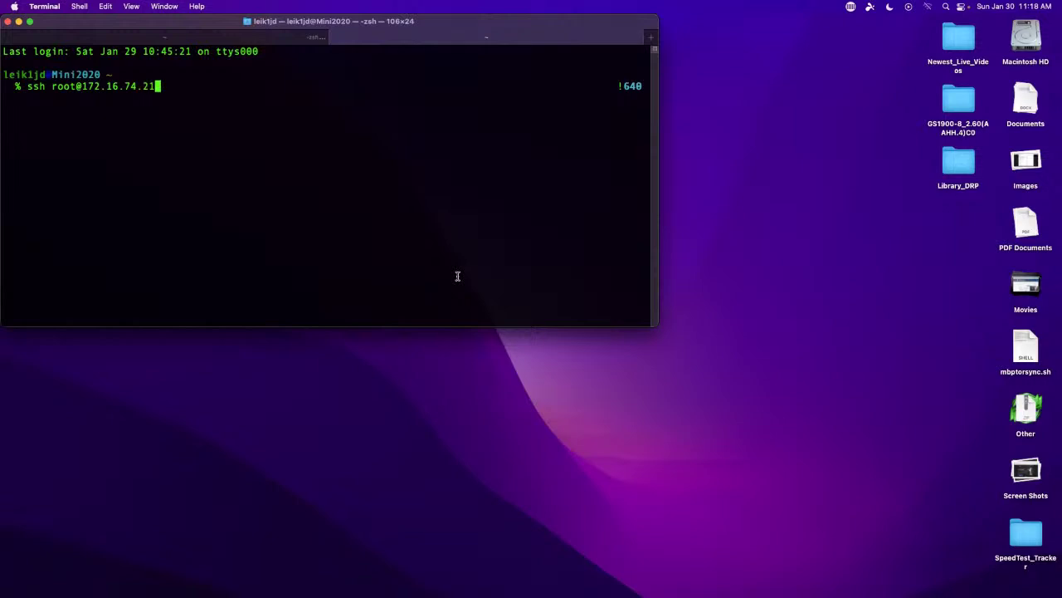
pyautogui.press('Return')
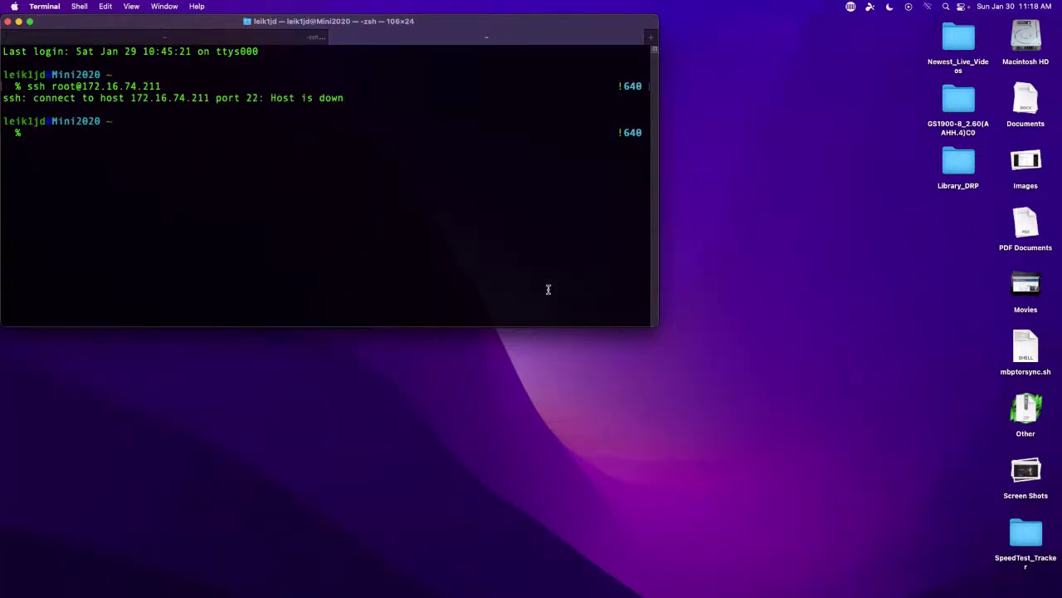
# Step: Ping 172.16.74.211 from the original Terminal session to test the backup server's reachability, and end the ping
pyautogui.click(182, 40)
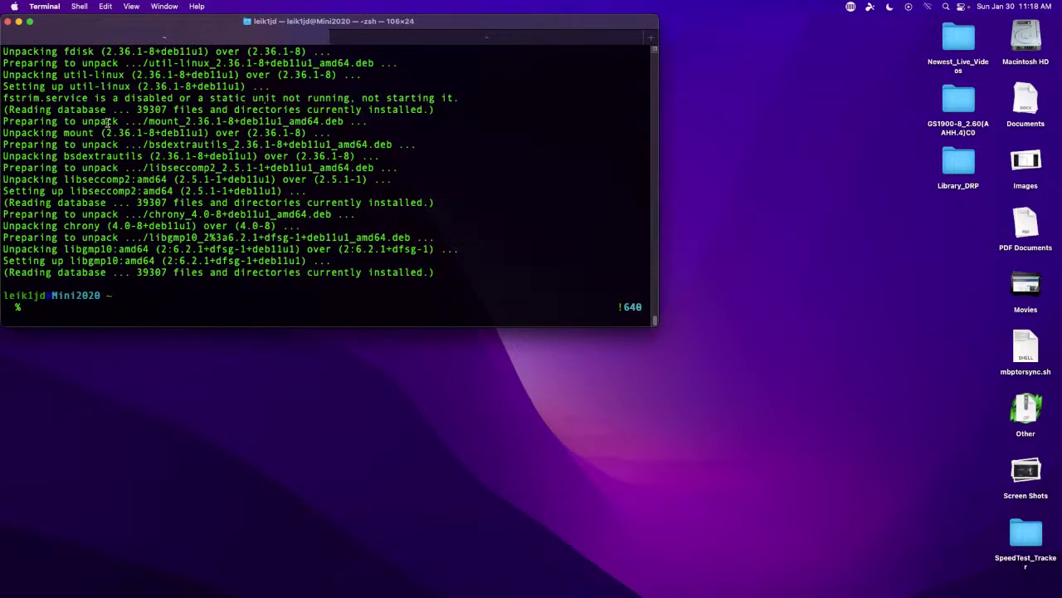
pyautogui.write('ping 172.16.74.211')
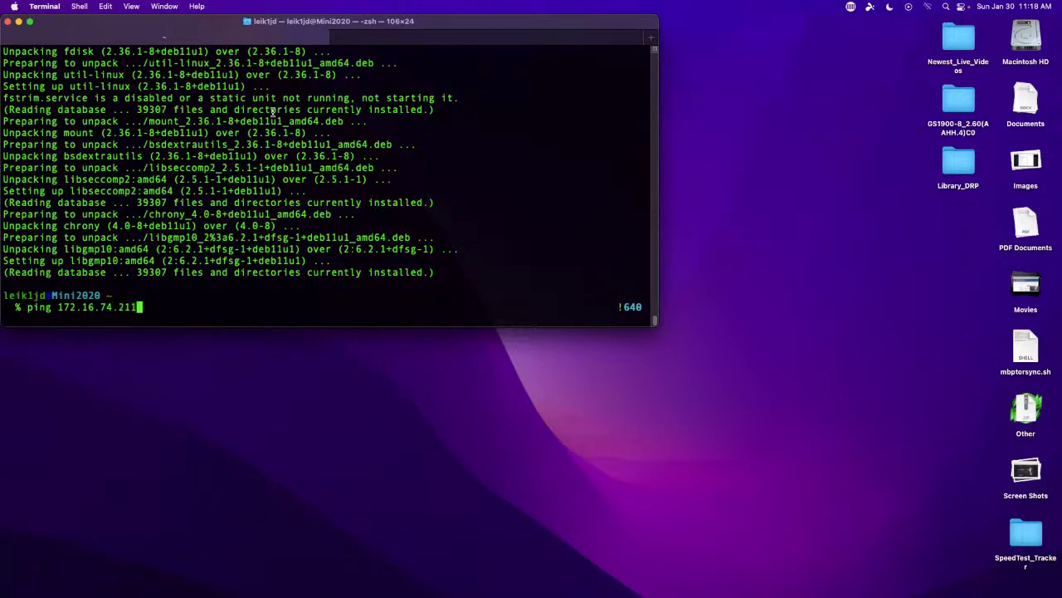
pyautogui.press('Return')
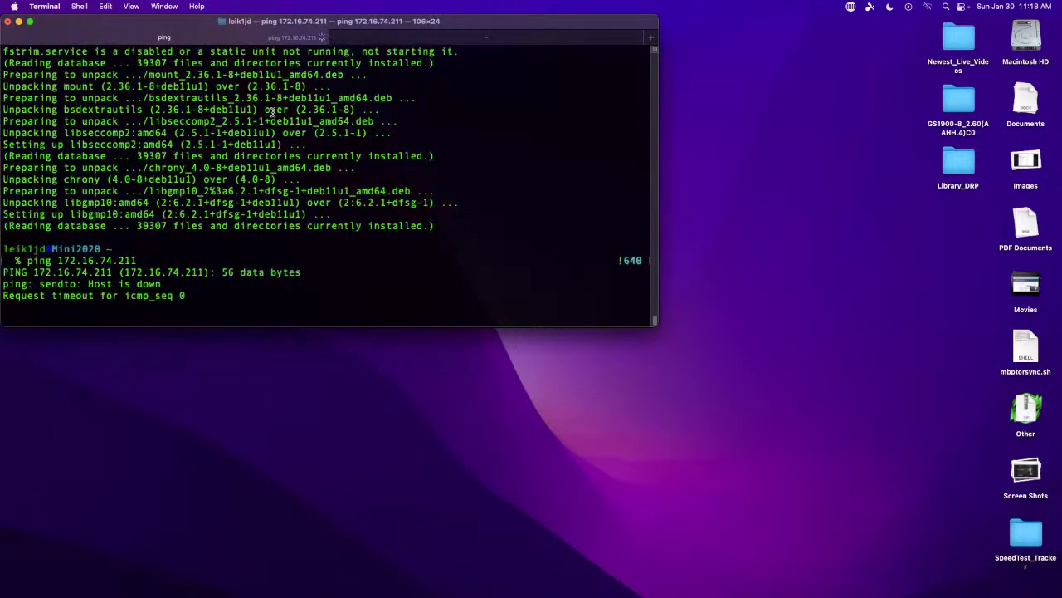
pyautogui.hotkey('ctrl', 'c')
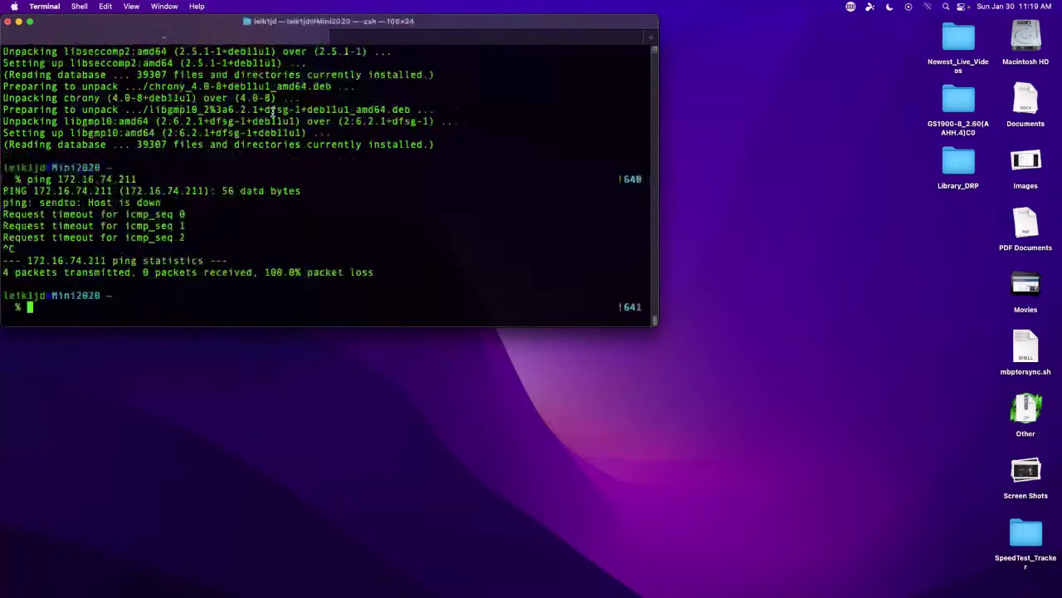
# Step: Switch back to Firefox and immediately stop VM 4069 (TempPBS) on the pve node
pyautogui.click(486, 437)
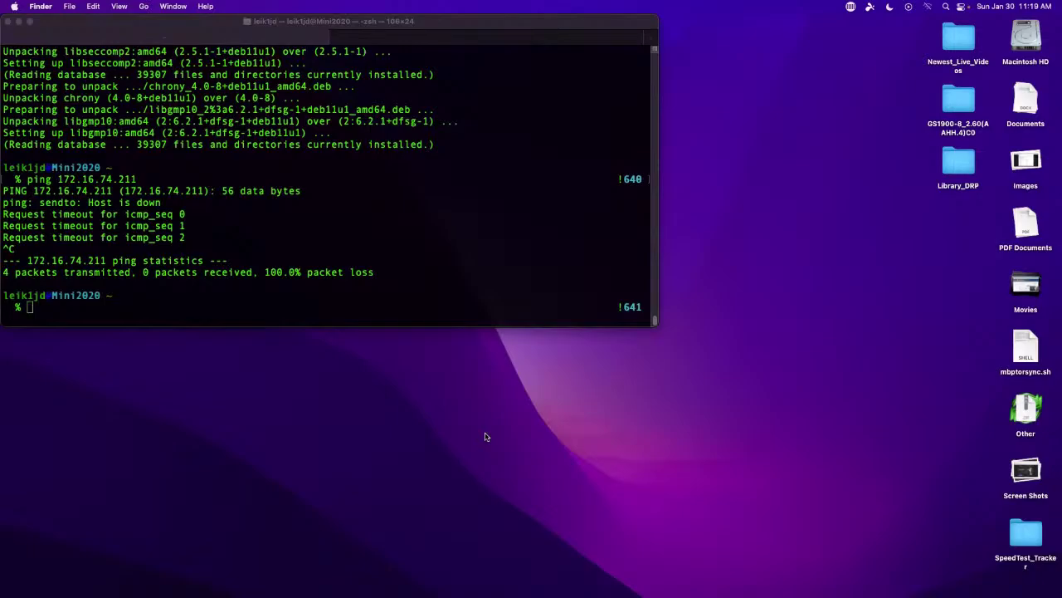
pyautogui.hotkey('ctrl', 'Left')
pyautogui.hotkey('ctrl', 'Left')
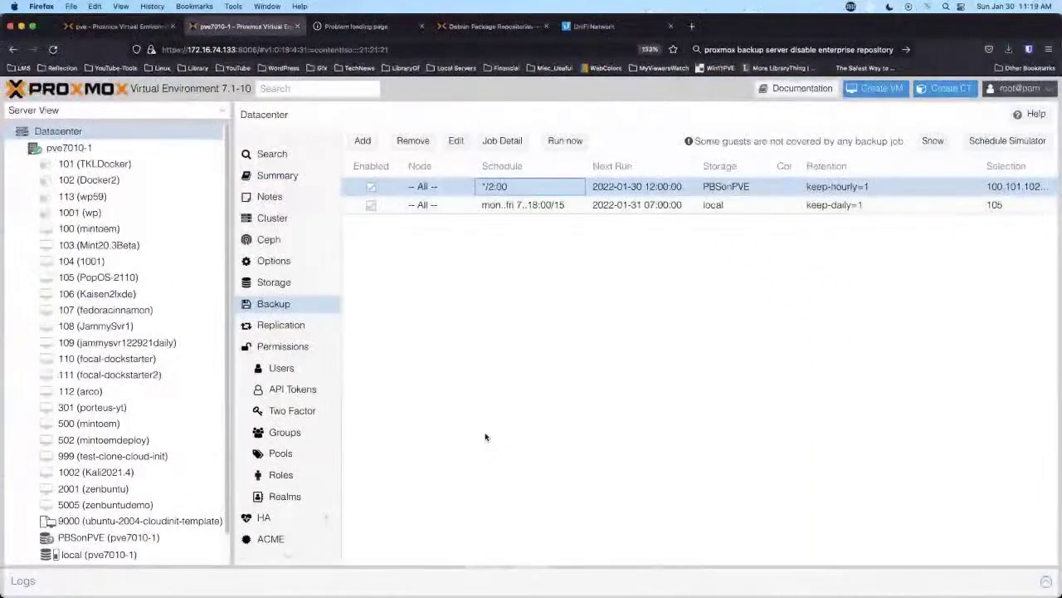
pyautogui.click(120, 26)
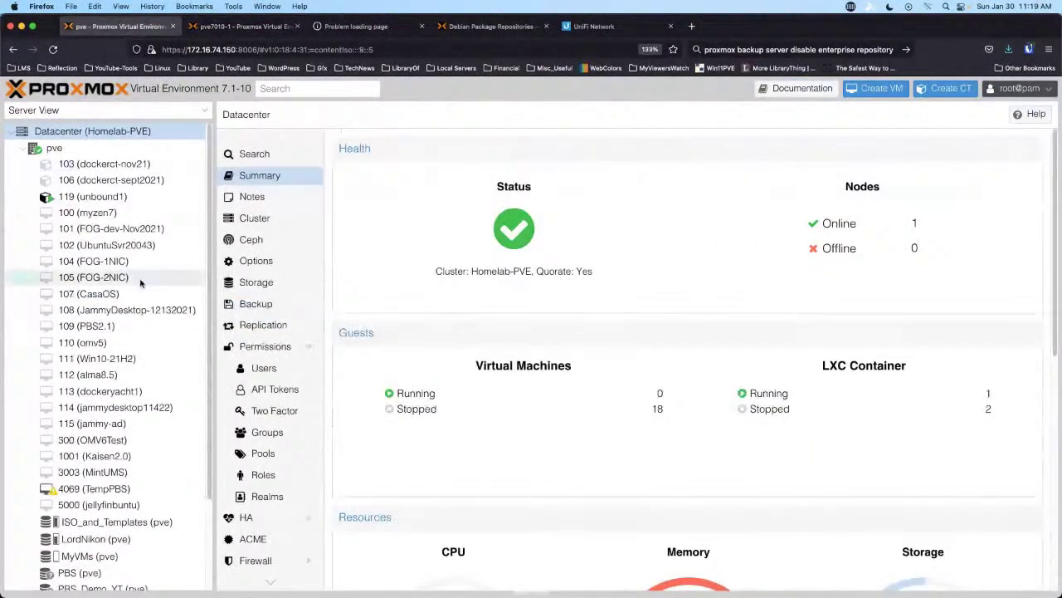
pyautogui.click(103, 490)
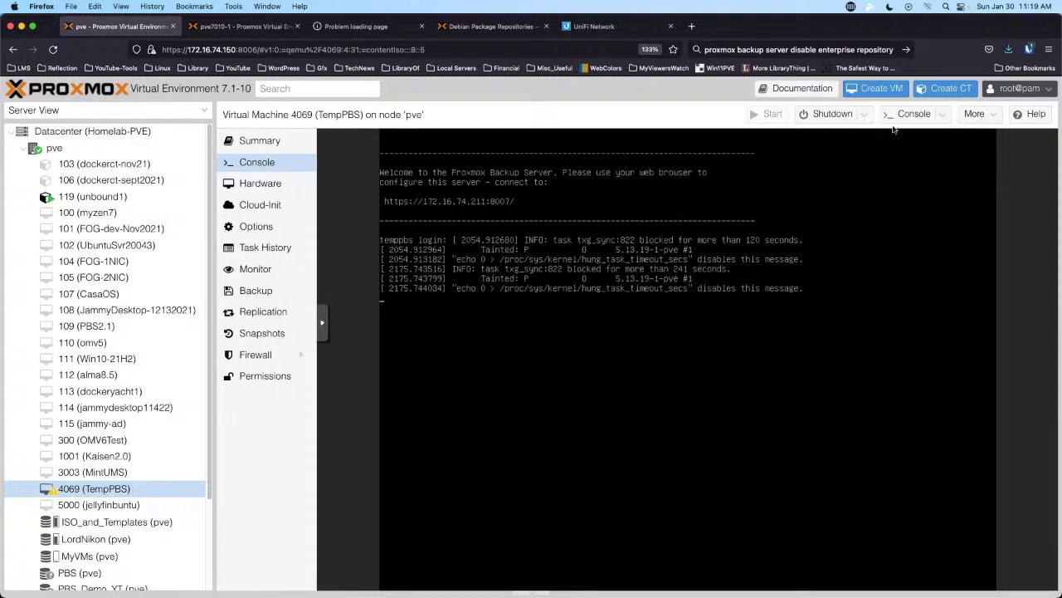
pyautogui.click(864, 115)
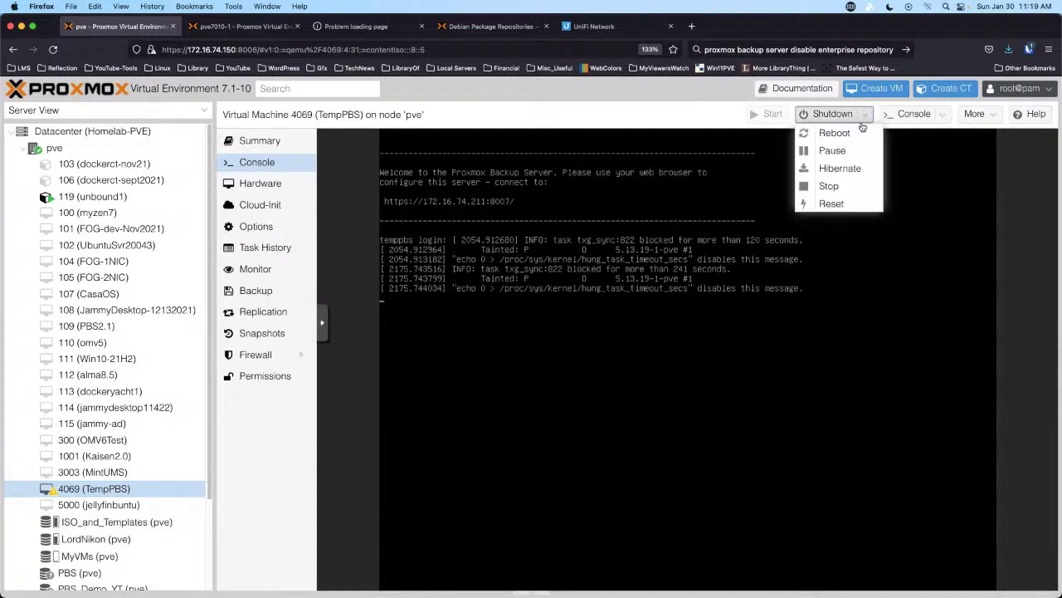
pyautogui.click(837, 186)
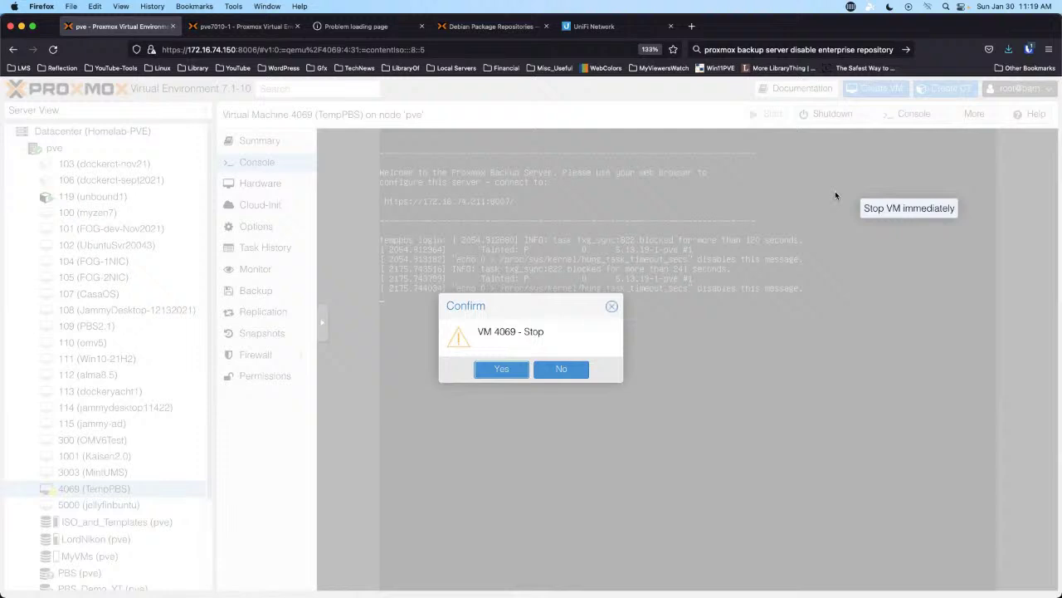
pyautogui.click(502, 369)
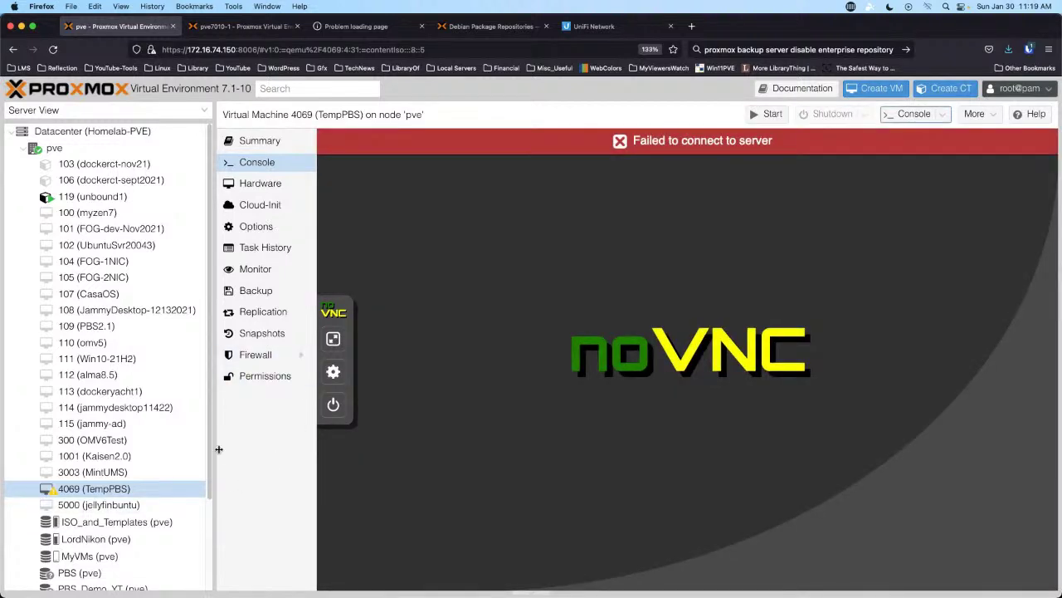
# Step: Start VM 4069 (TempPBS) again from its noVNC console and confirm the start
pyautogui.click(333, 405)
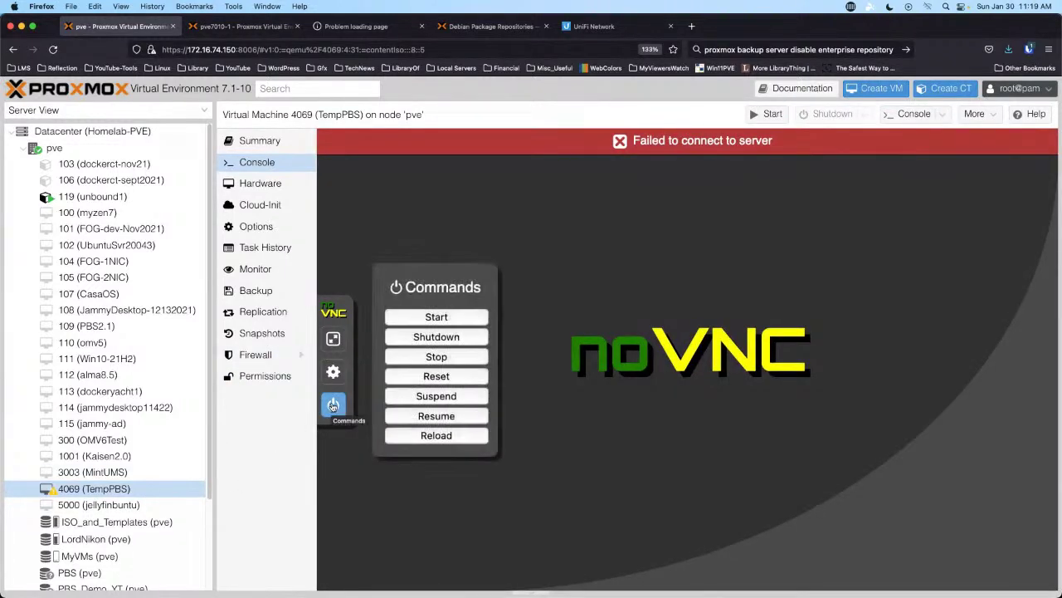
pyautogui.click(438, 317)
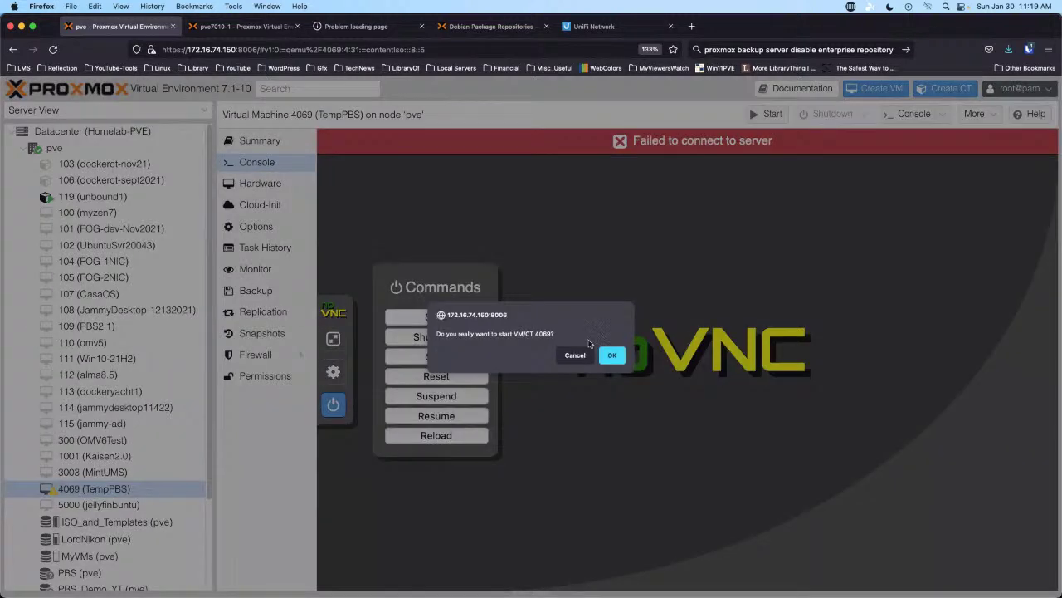
pyautogui.click(611, 352)
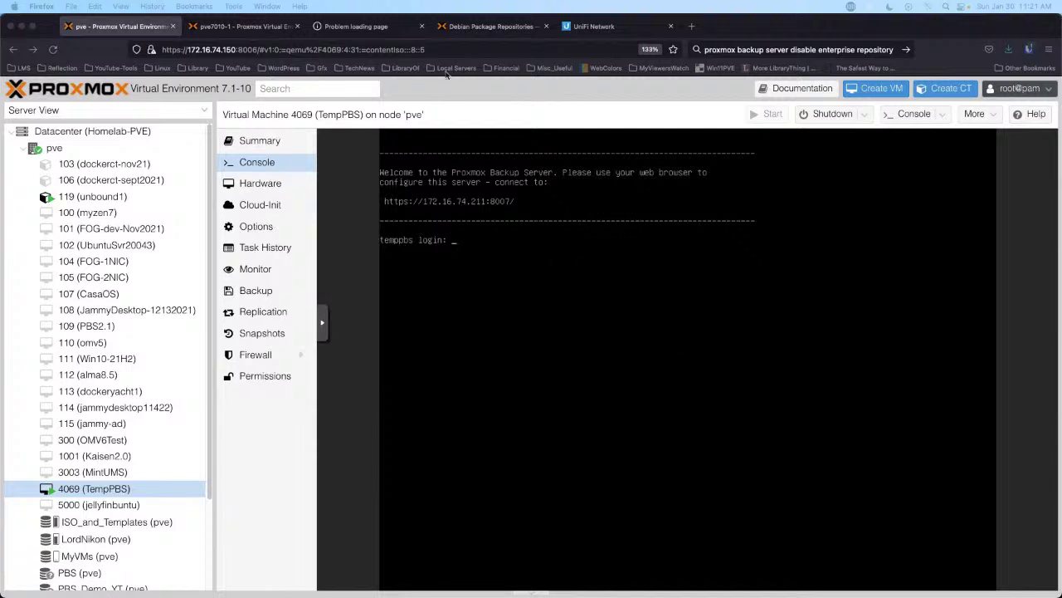
# Step: Reload the Proxmox Backup Server page, log in as root with the account password, and dismiss the subscription notice
pyautogui.click(363, 27)
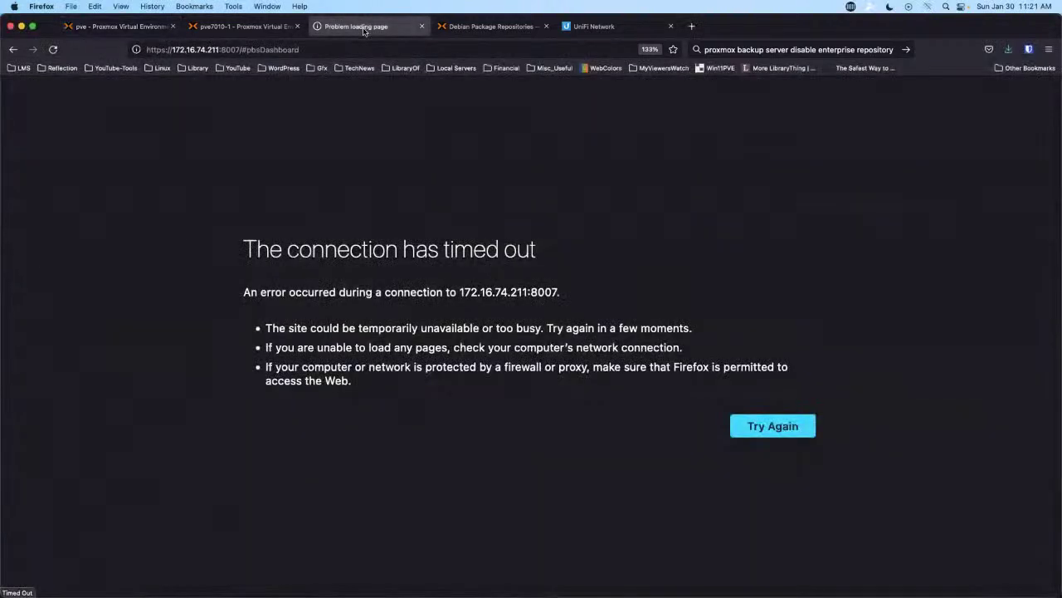
pyautogui.click(777, 430)
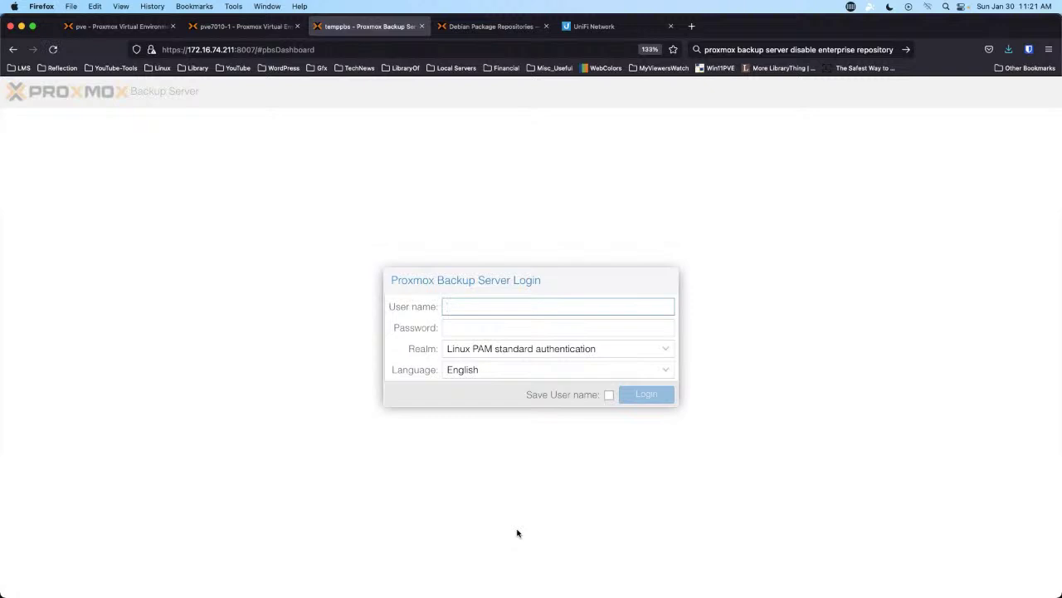
pyautogui.write('root')
pyautogui.press('Tab')
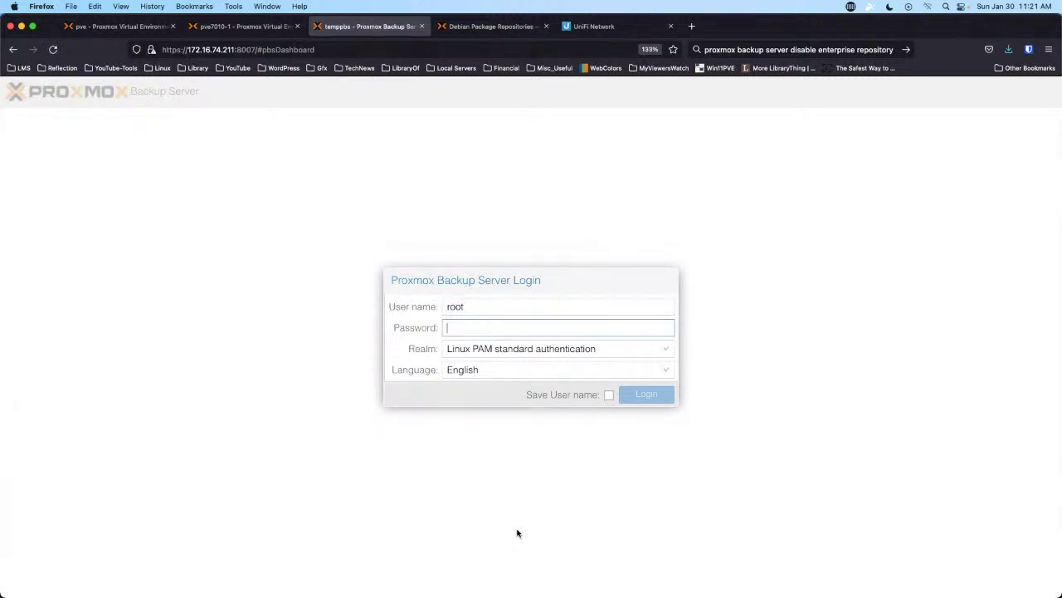
pyautogui.write('••••••••••')
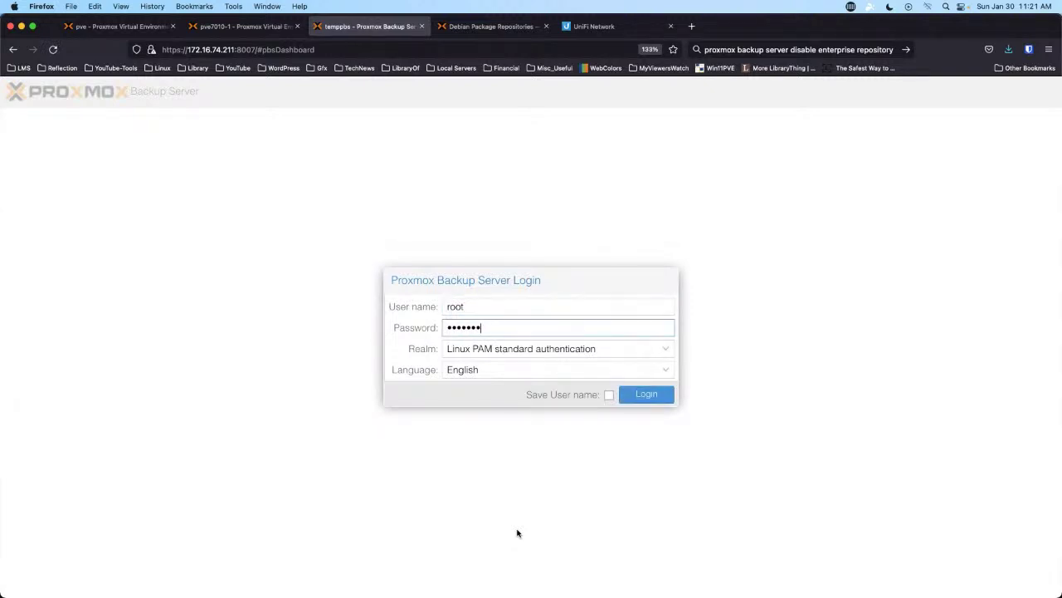
pyautogui.press('Return')
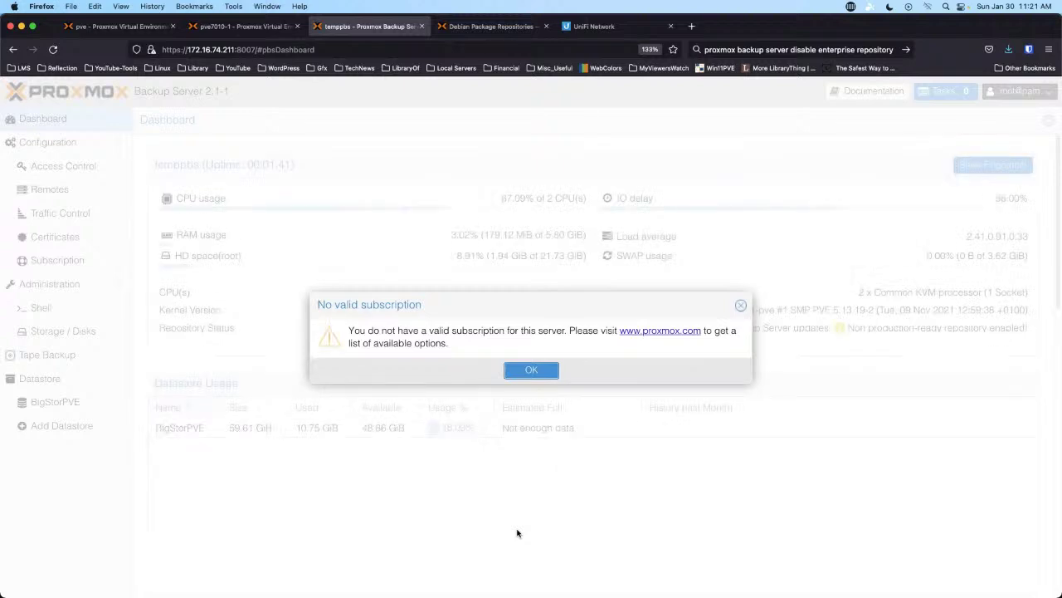
pyautogui.click(516, 373)
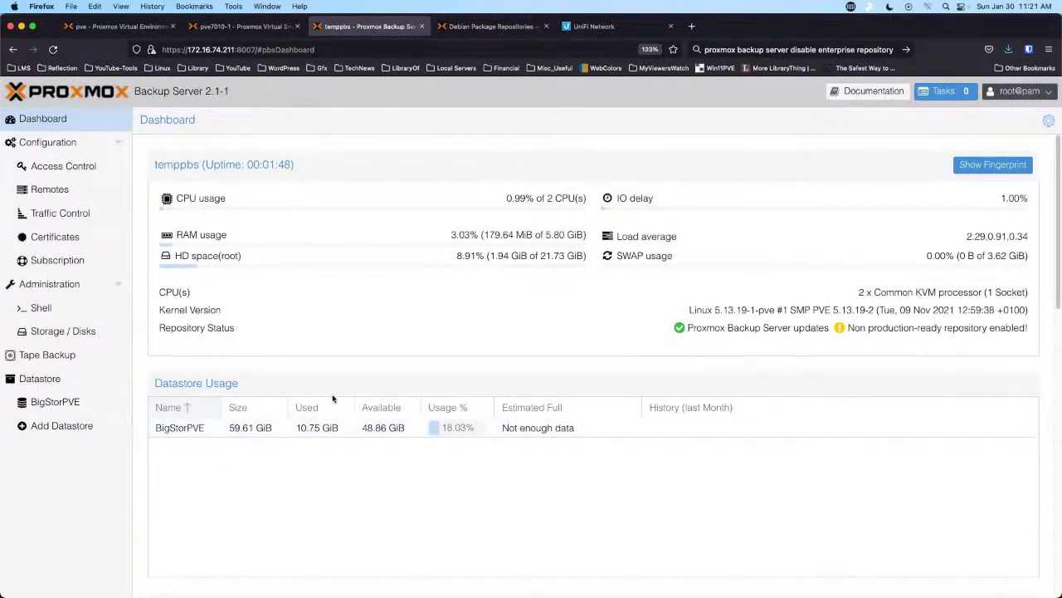
# Step: Review the dashboard's datastore usage, longest and running tasks and task summary, and open the server's Storage / Disks overview
pyautogui.scroll(-5, 332, 398)
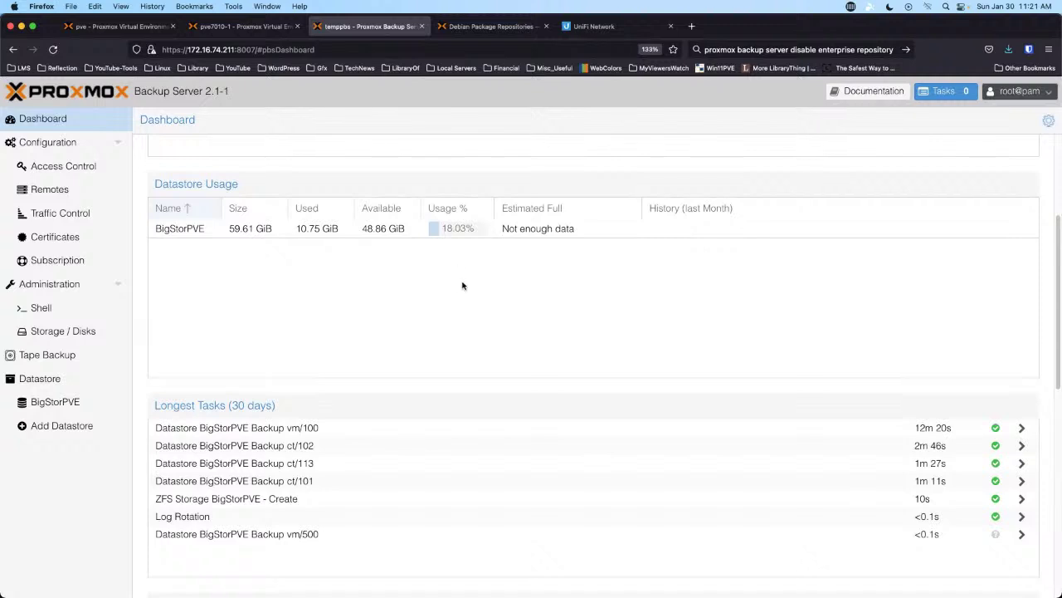
pyautogui.scroll(-4, 458, 281)
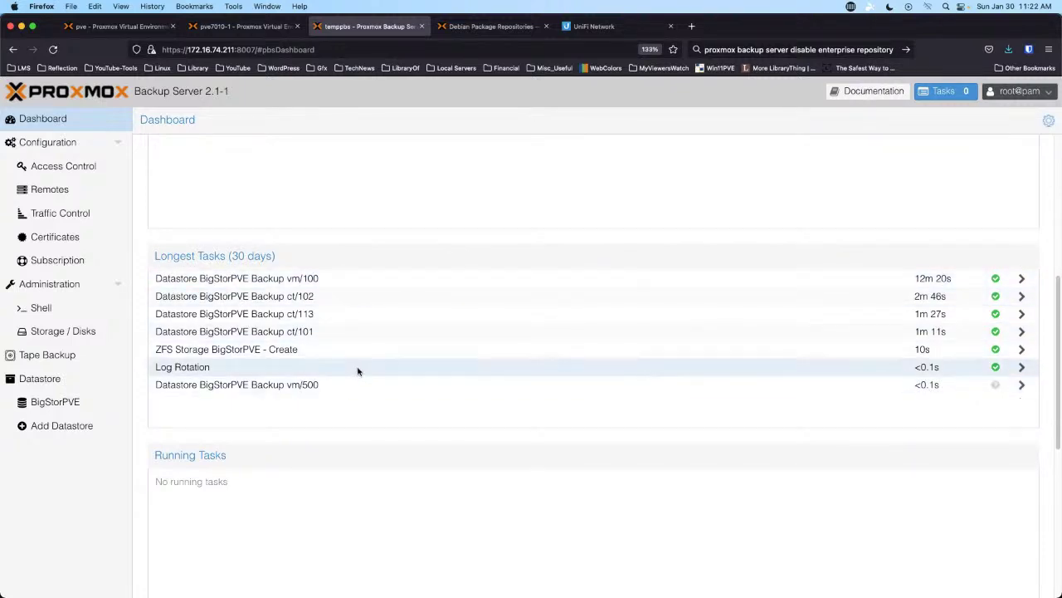
pyautogui.scroll(-3, 363, 360)
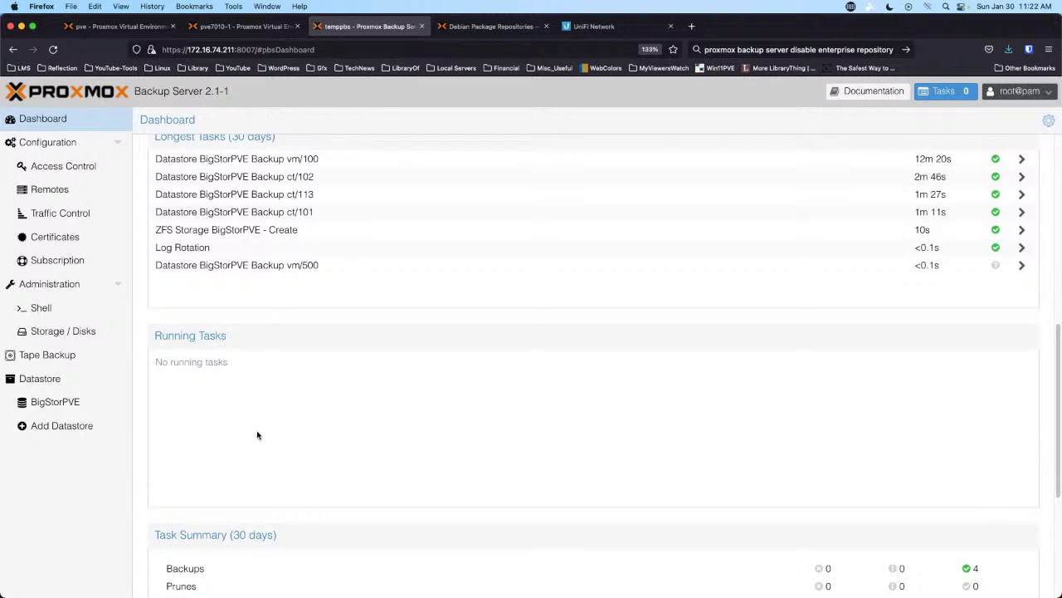
pyautogui.scroll(-5, 433, 431)
pyautogui.scroll(-2, 341, 401)
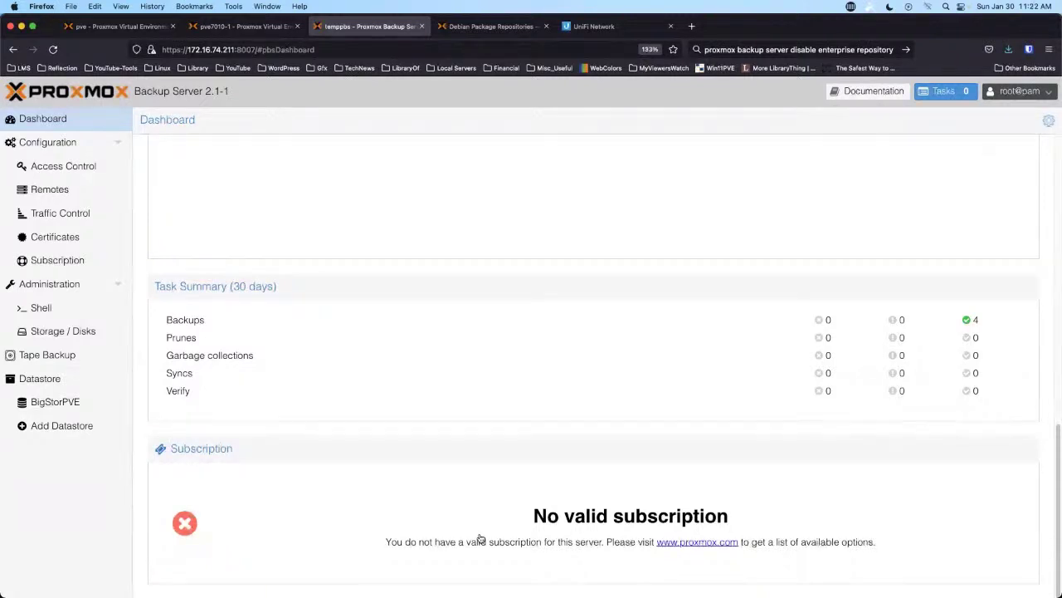
pyautogui.scroll(10, 334, 378)
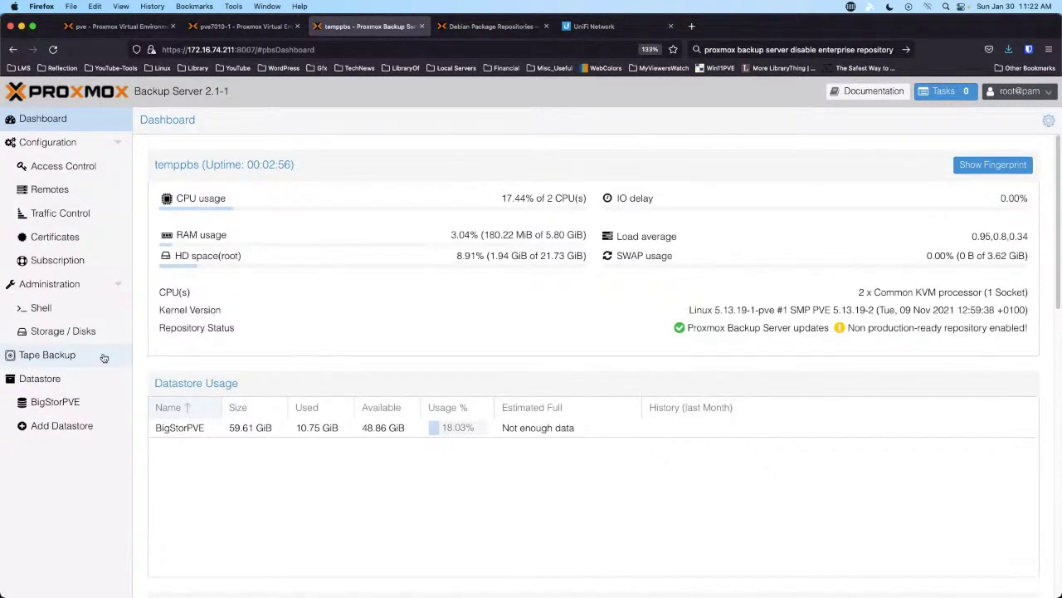
pyautogui.click(59, 335)
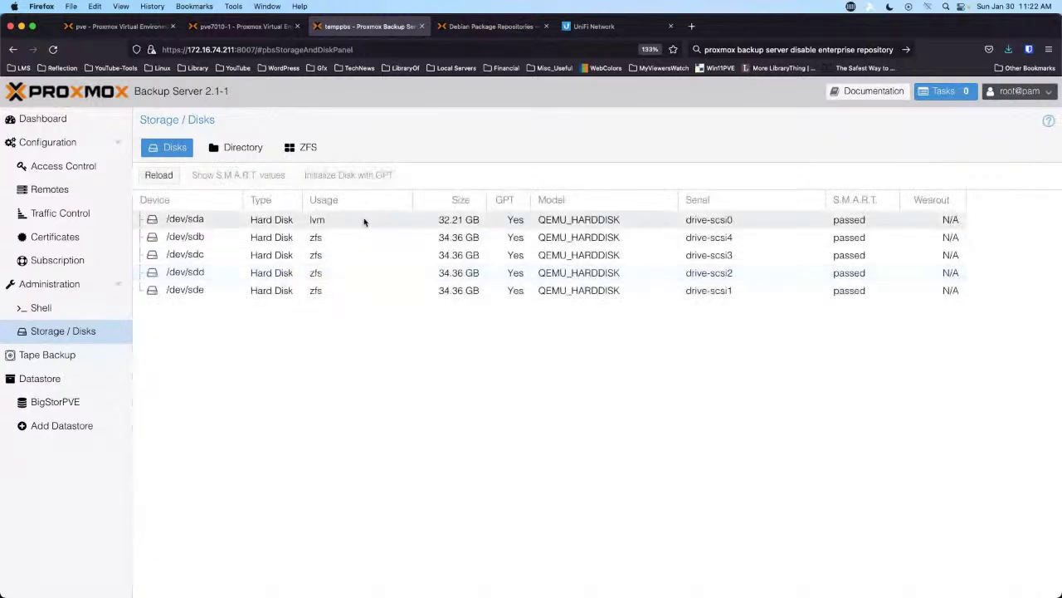
# Step: Examine the BigStorPVE ZFS pool and the server's disk list, and review datastore usage and tasks on the dashboard
pyautogui.click(307, 147)
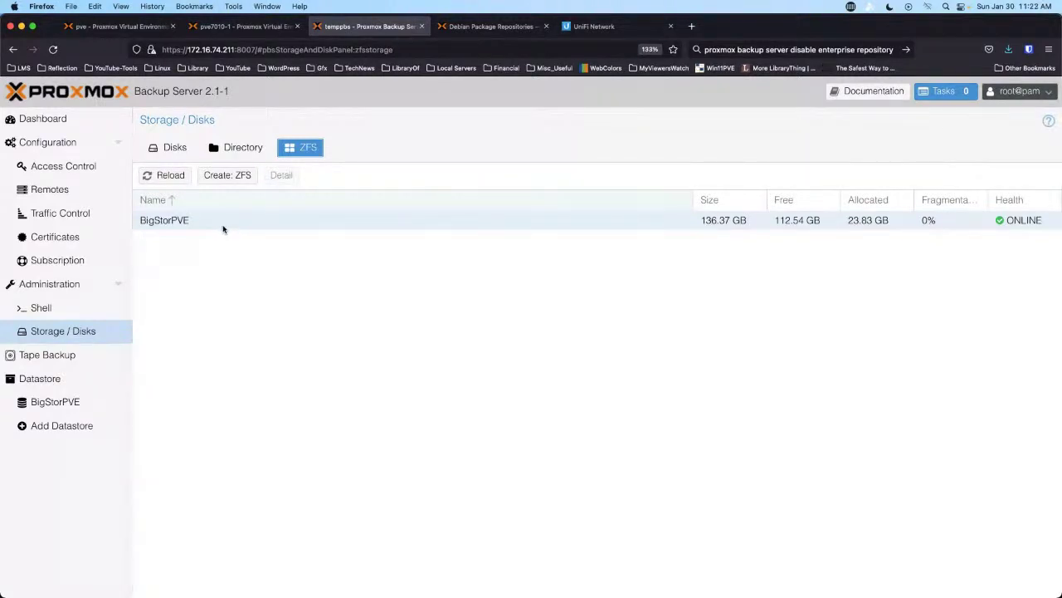
pyautogui.click(166, 148)
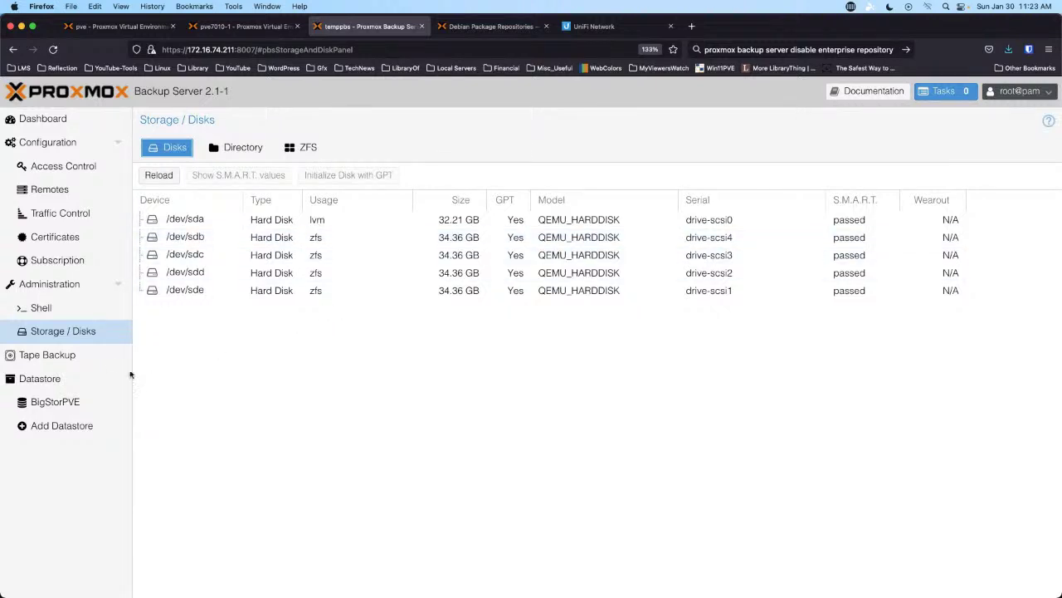
pyautogui.click(305, 147)
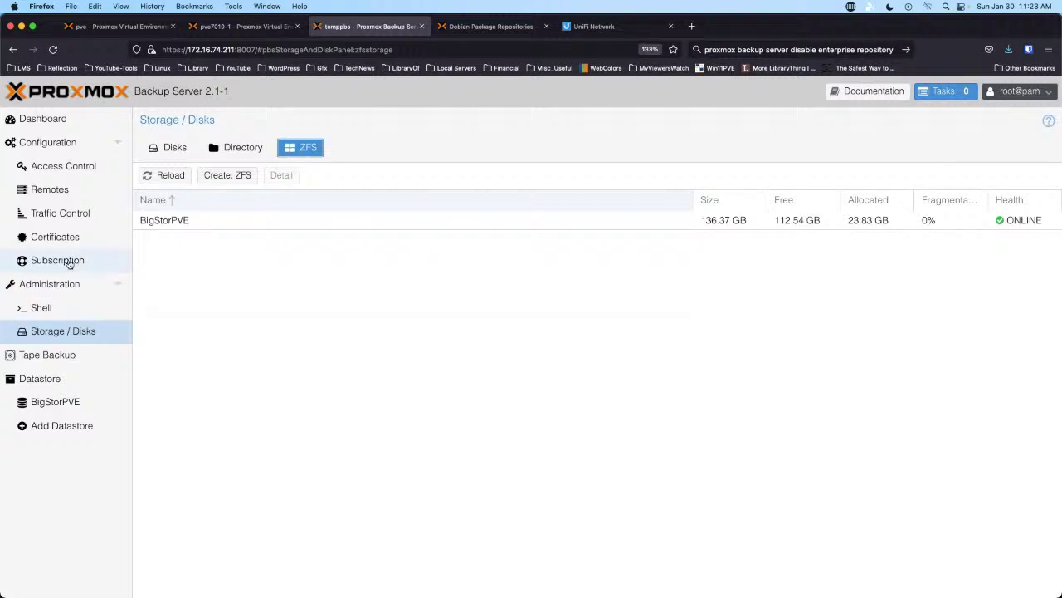
pyautogui.click(52, 123)
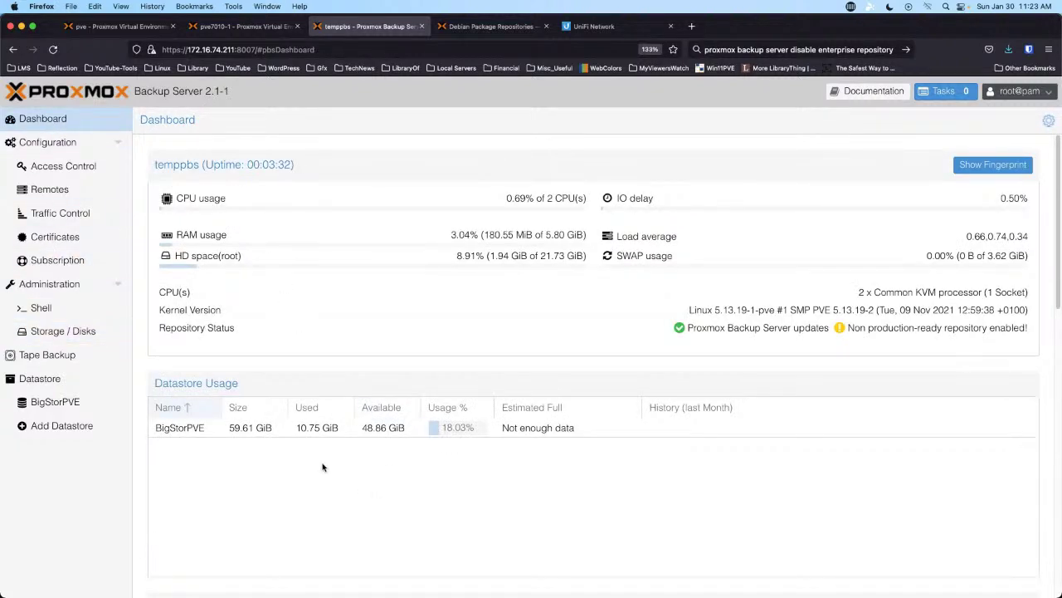
pyautogui.scroll(-3, 396, 340)
pyautogui.scroll(-1, 395, 341)
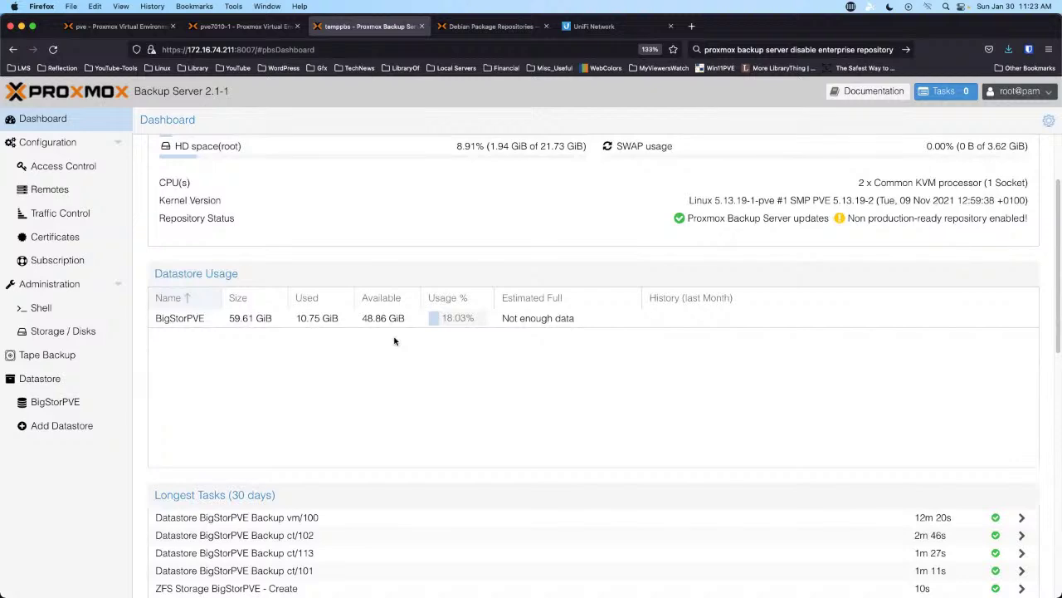
pyautogui.scroll(-3, 395, 340)
pyautogui.scroll(5, 396, 341)
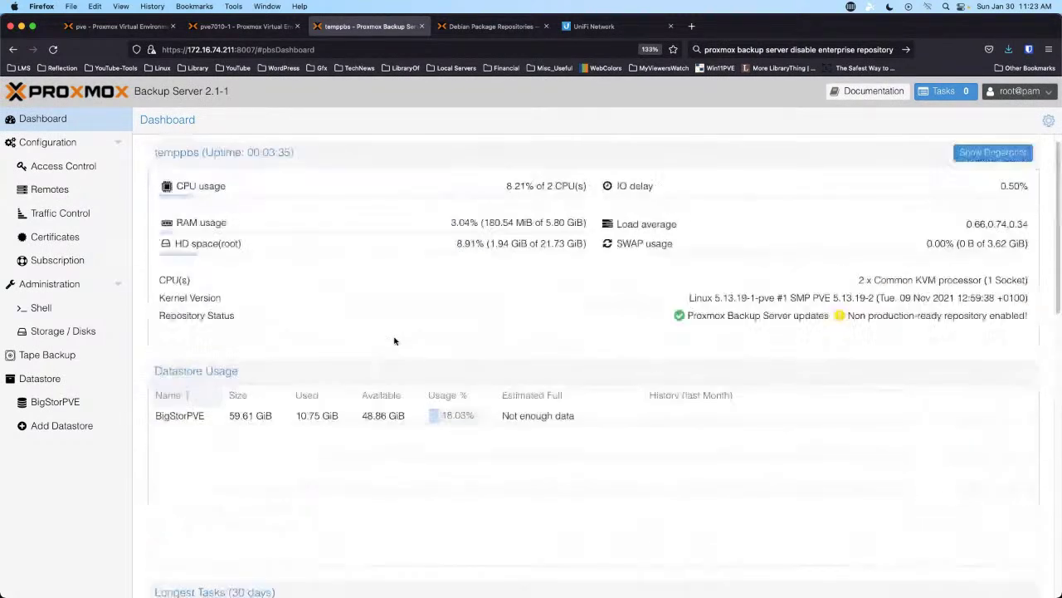
# Step: Switch to the pve7010-1 server, inspect the new backup job form, and review the storage types that can be added to the Datacenter
pyautogui.click(224, 26)
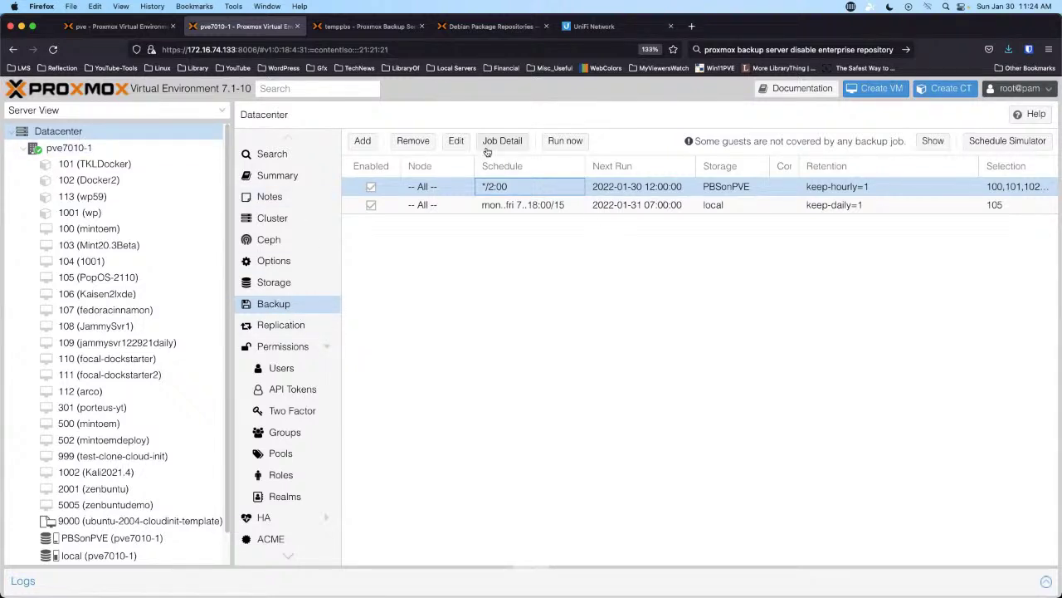
pyautogui.click(363, 143)
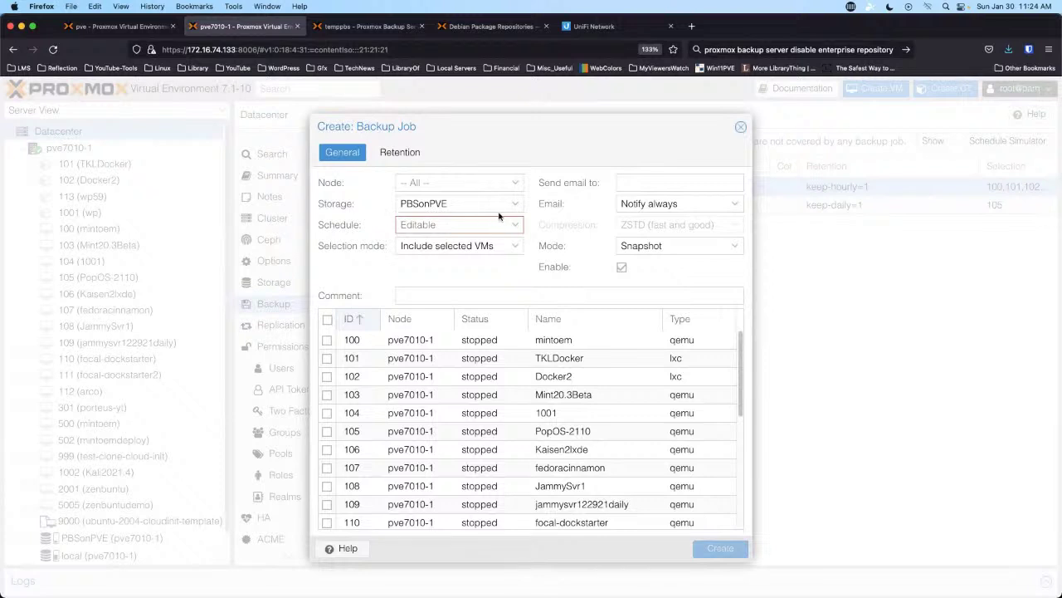
pyautogui.click(739, 128)
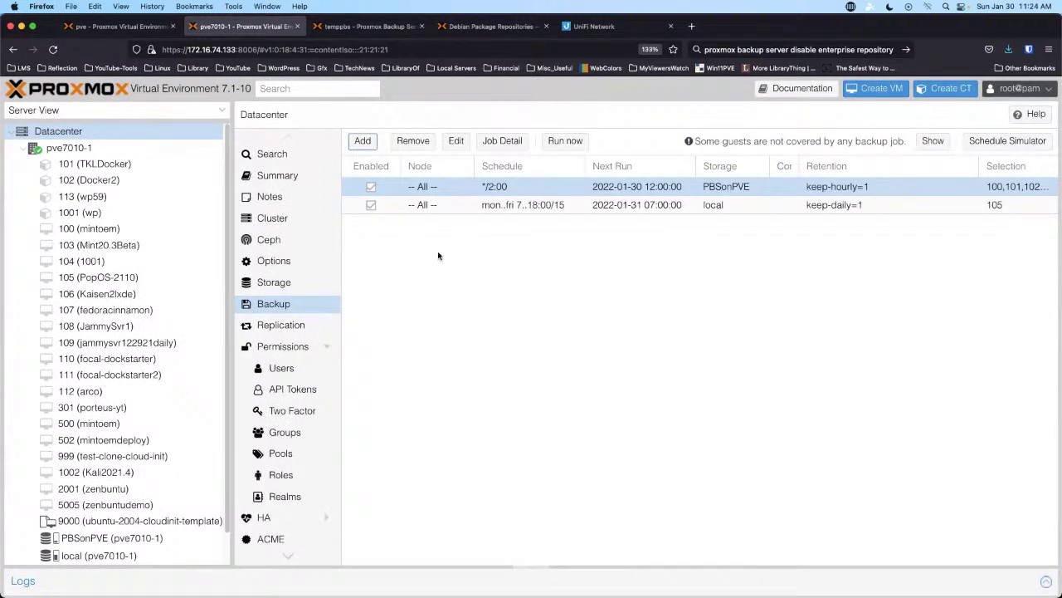
pyautogui.click(281, 285)
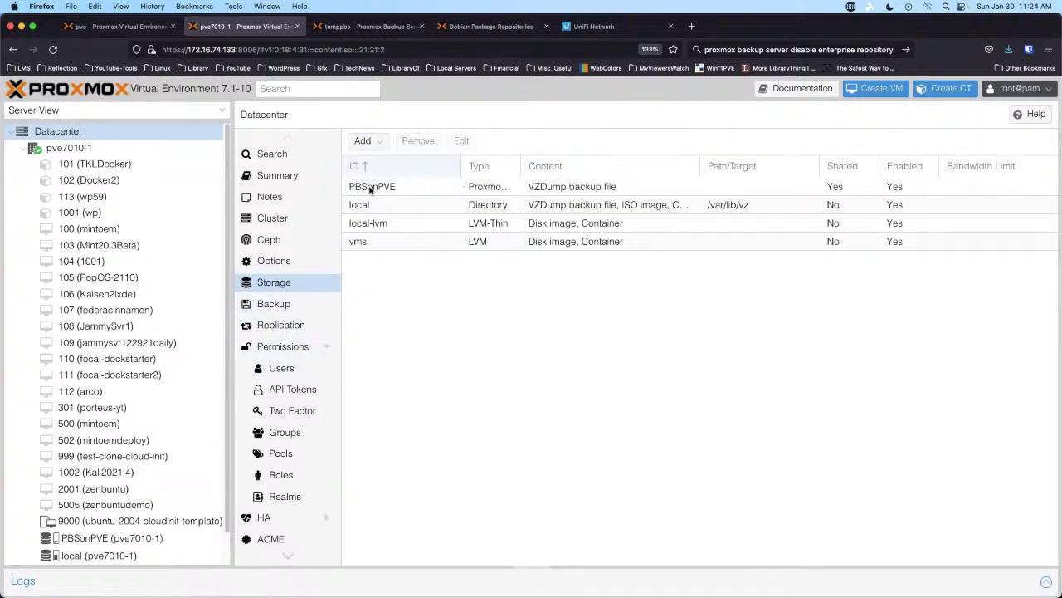
pyautogui.click(383, 144)
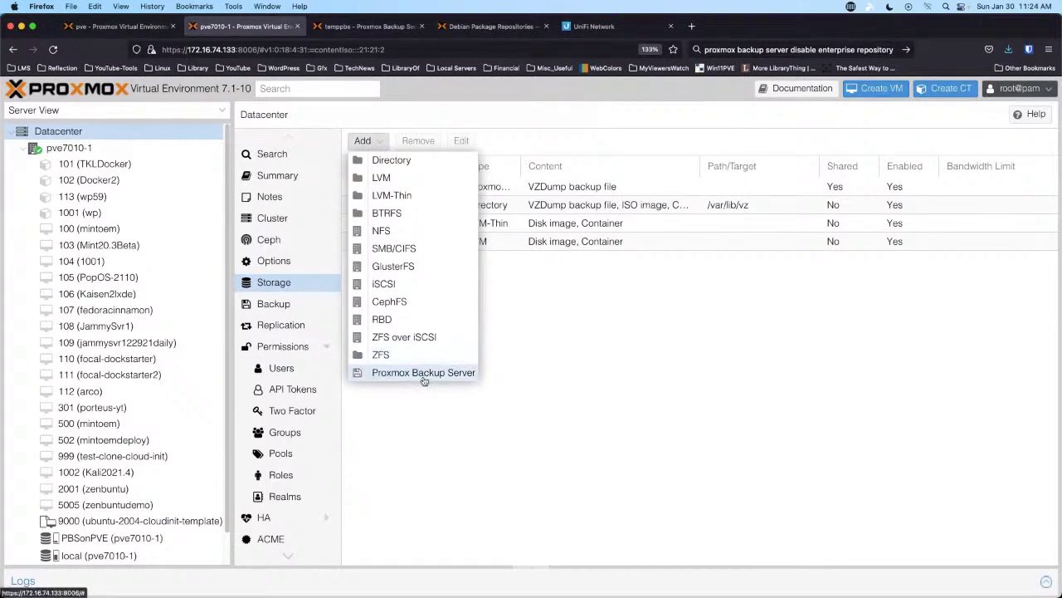
pyautogui.click(675, 410)
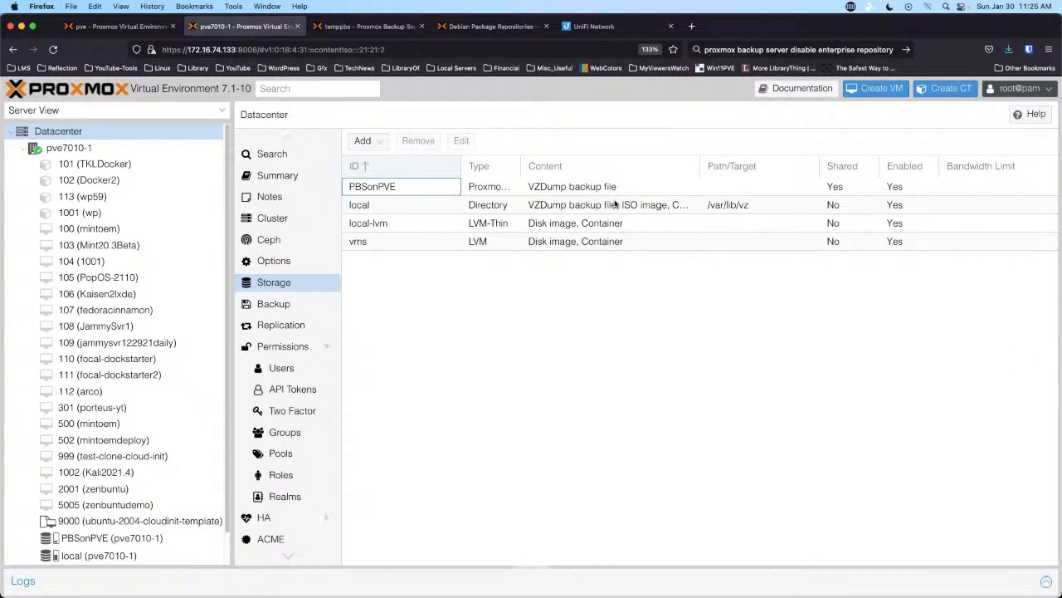
# Step: Return to the temppbs Proxmox Backup Server page, view the server's certificate fingerprint and close it
pyautogui.click(360, 27)
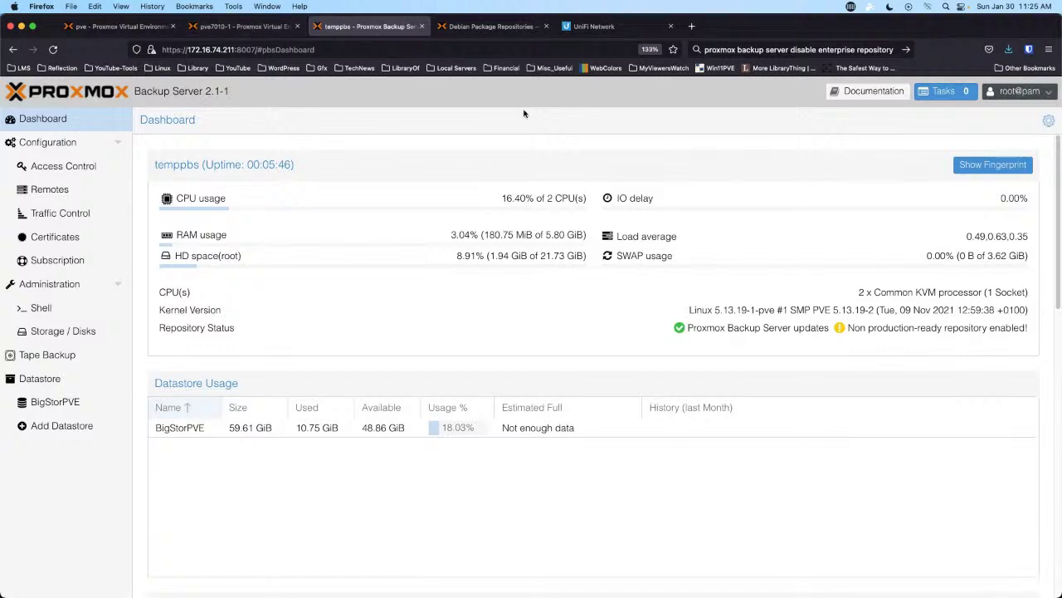
pyautogui.click(980, 166)
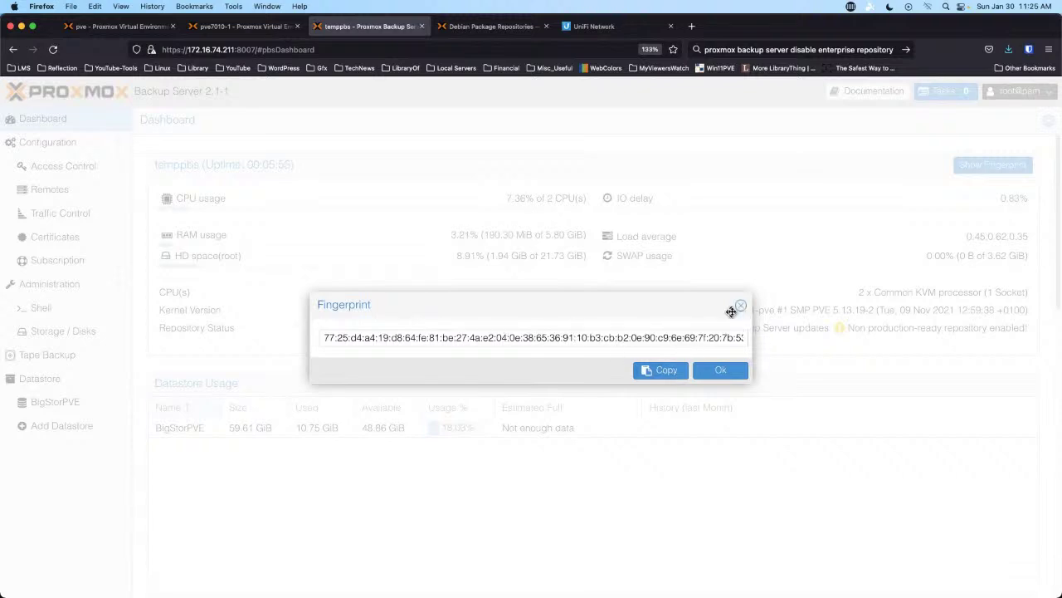
pyautogui.click(741, 307)
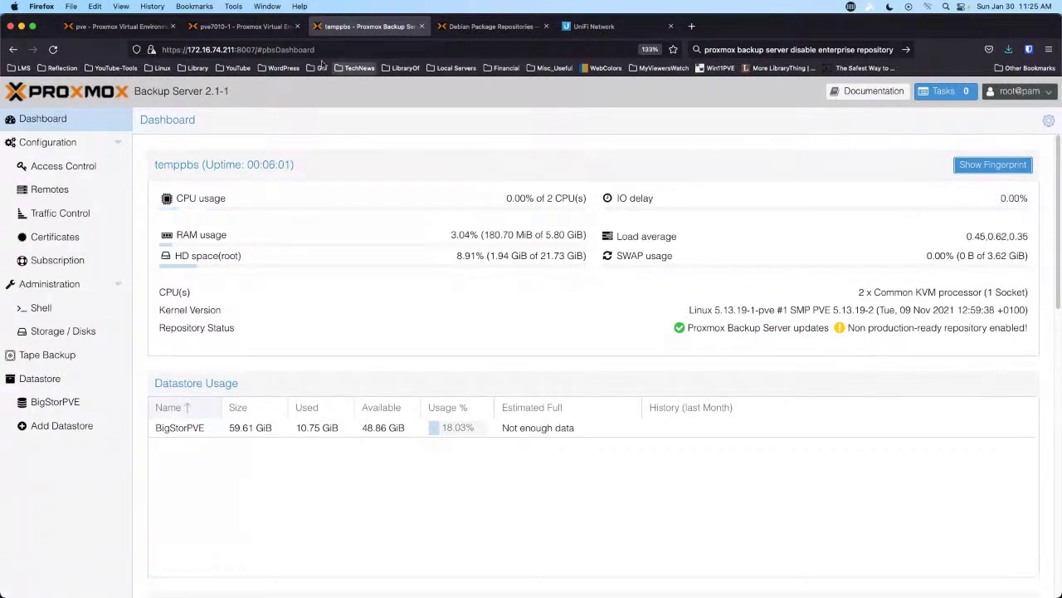
# Step: Start a new Datacenter backup job on pve7010-1 with storage PBSonPVE and the schedule First day of the year 00:00
pyautogui.click(233, 27)
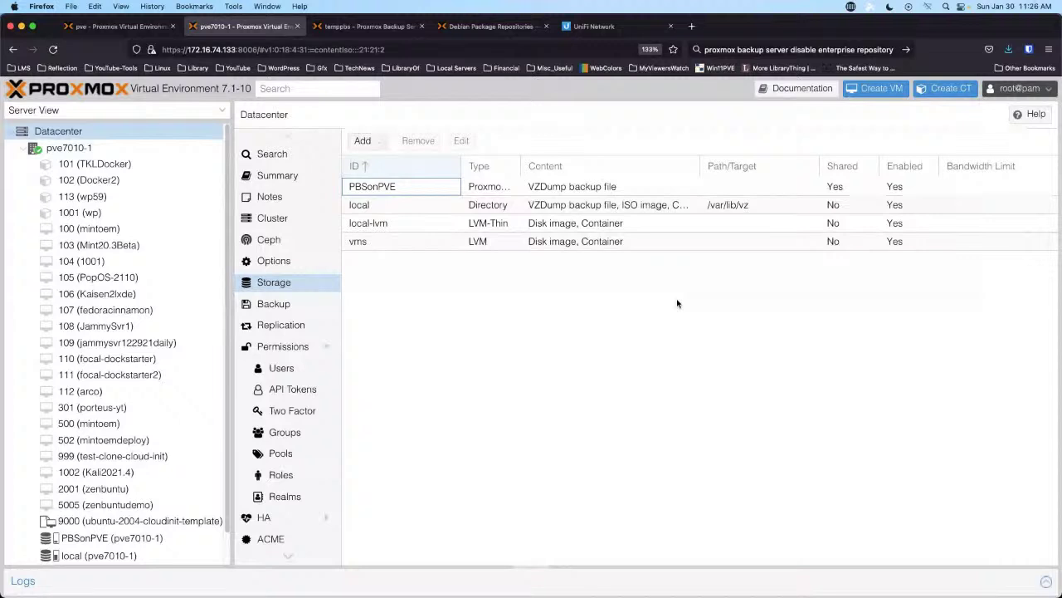
pyautogui.click(282, 305)
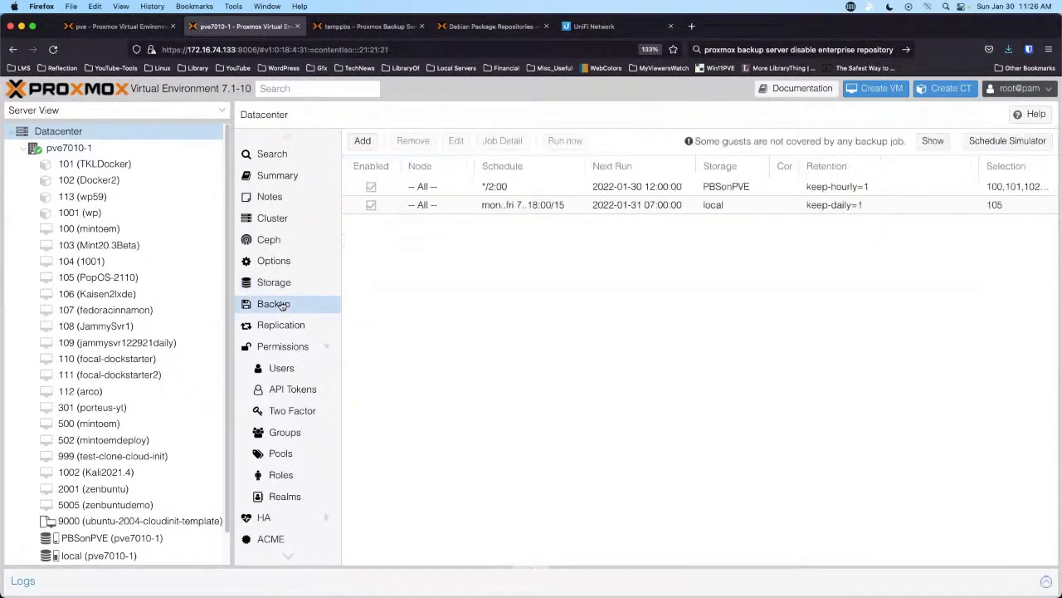
pyautogui.click(366, 143)
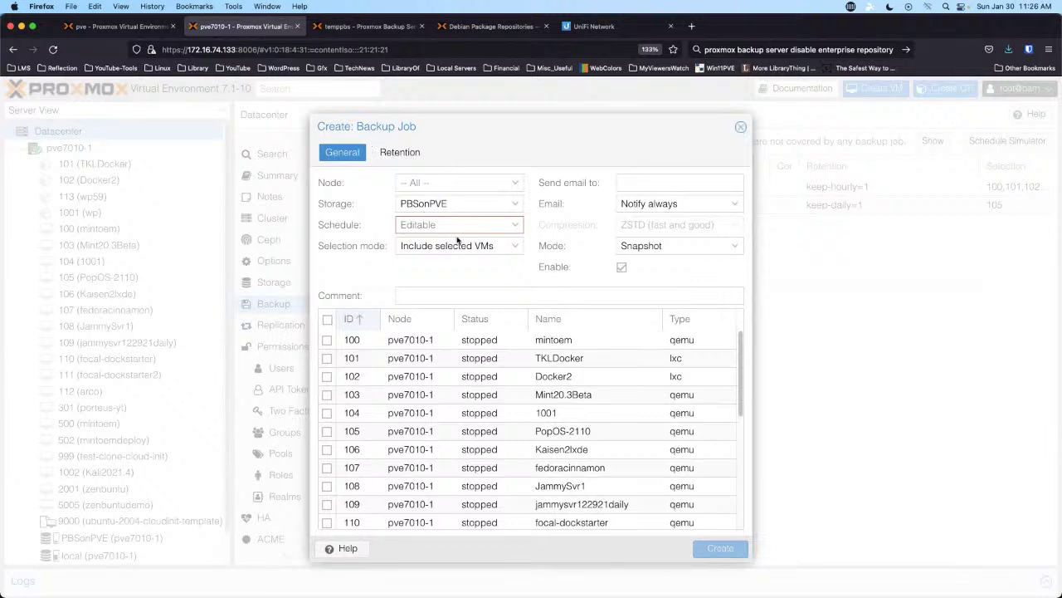
pyautogui.click(515, 204)
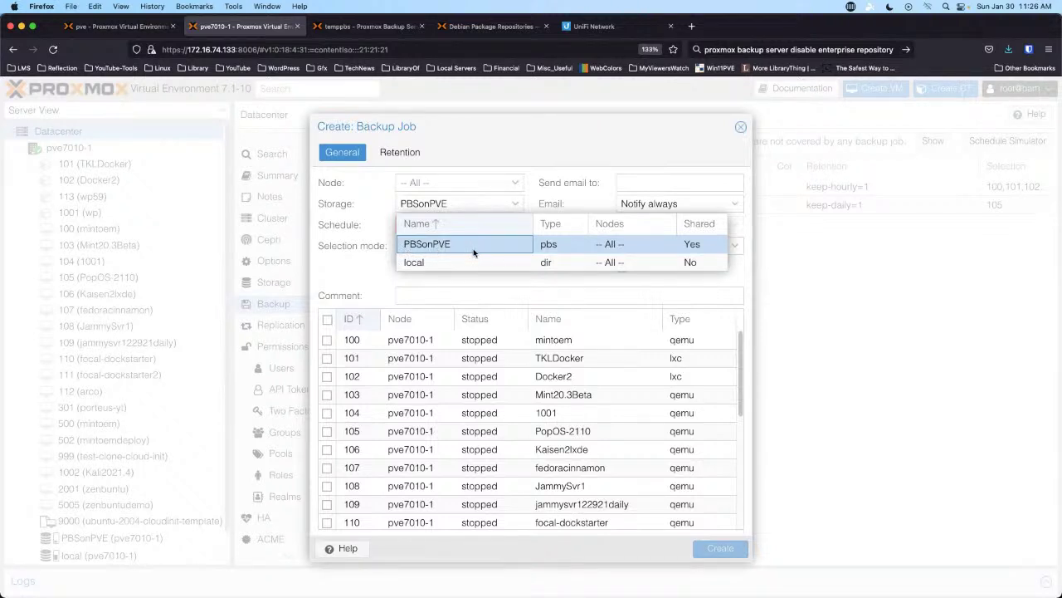
pyautogui.click(534, 199)
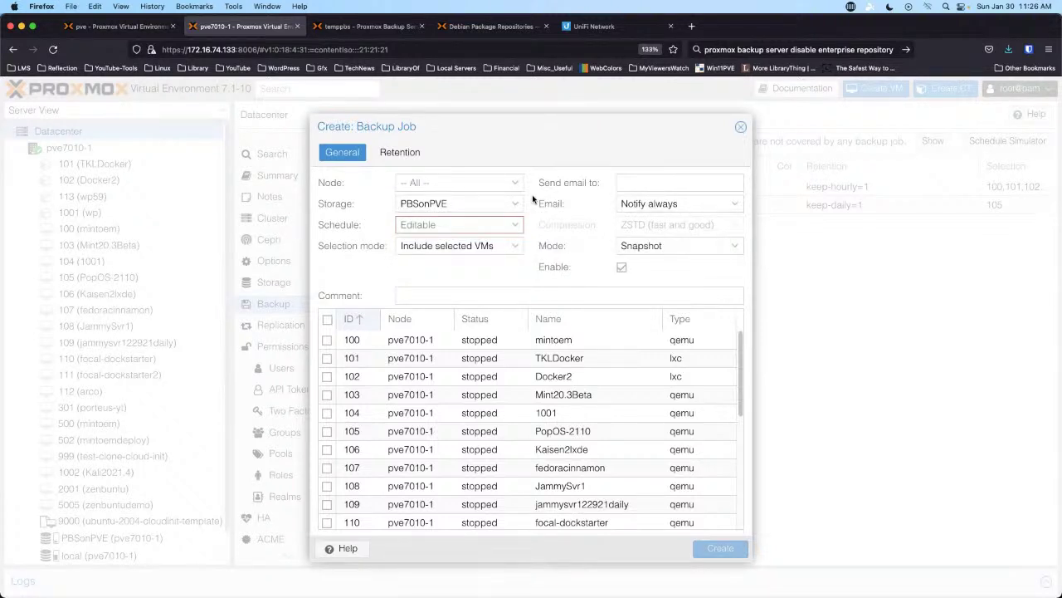
pyautogui.click(516, 225)
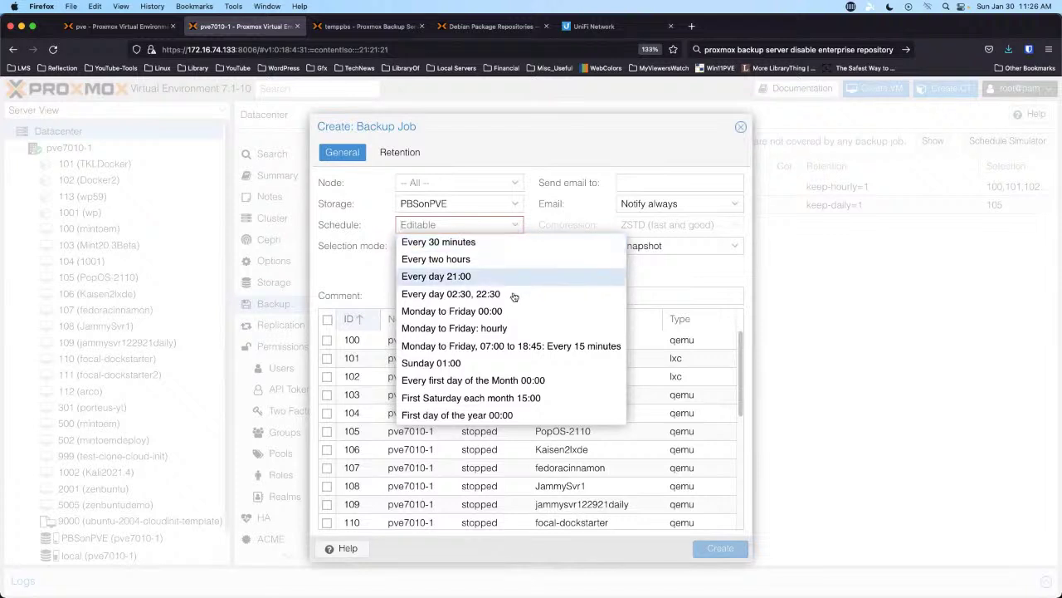
pyautogui.click(508, 415)
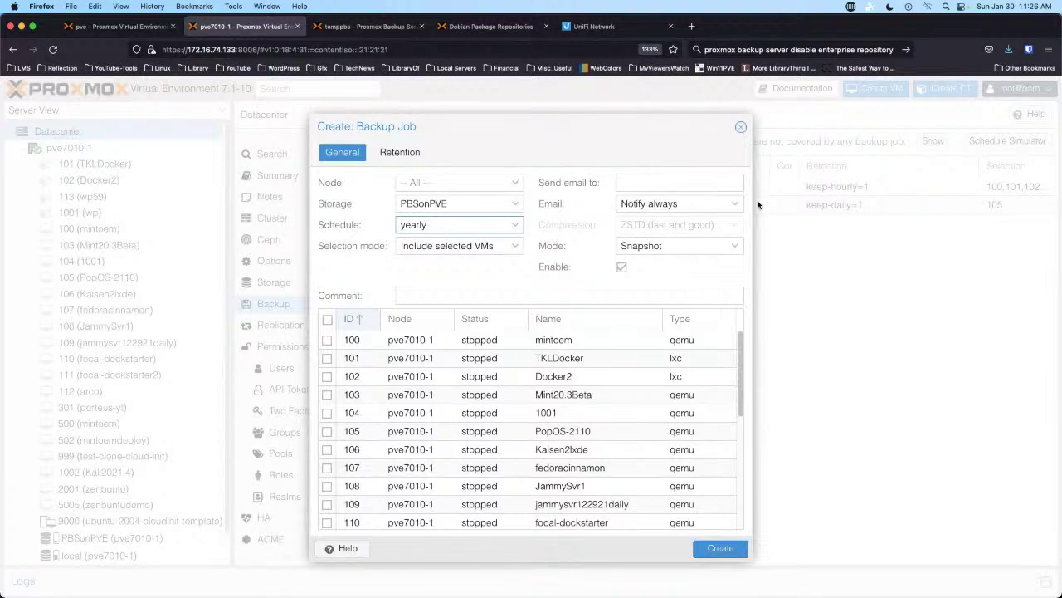
# Step: Check the job's email notification options, leaving Notify always, and choose Snapshot as the backup mode
pyautogui.click(735, 206)
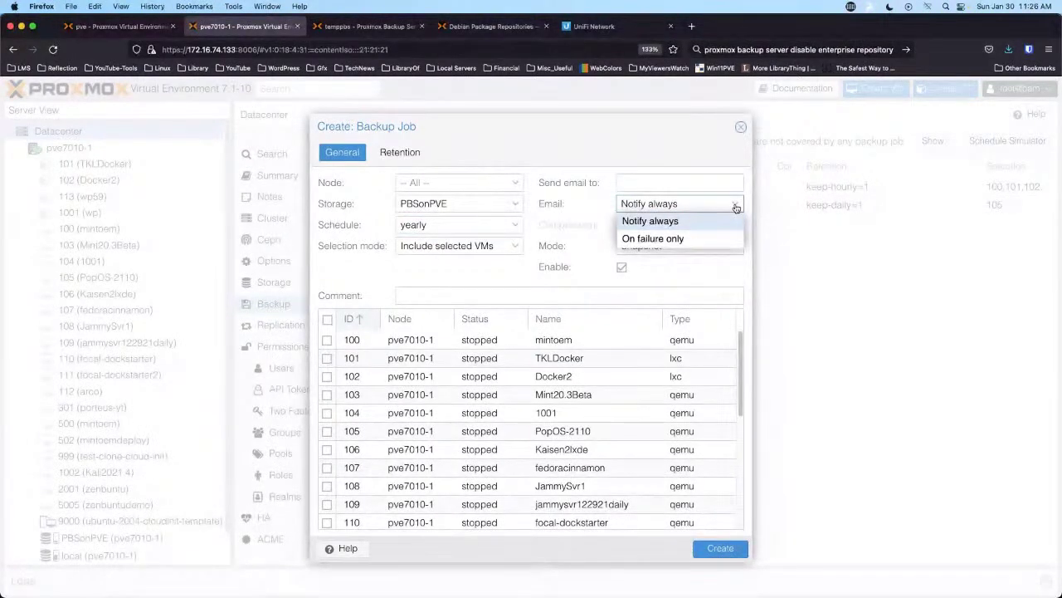
pyautogui.click(735, 207)
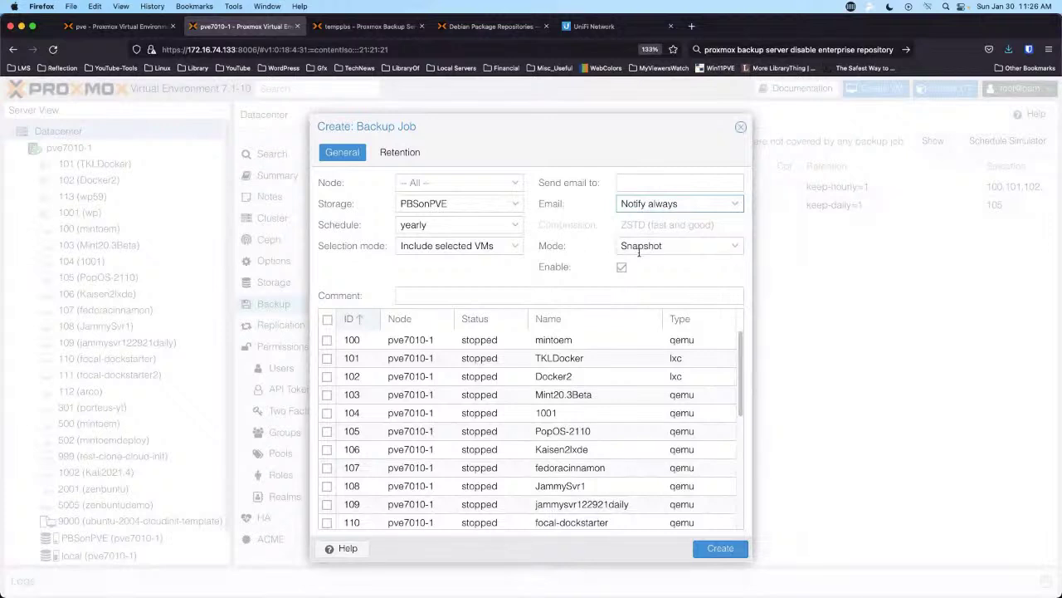
pyautogui.click(735, 249)
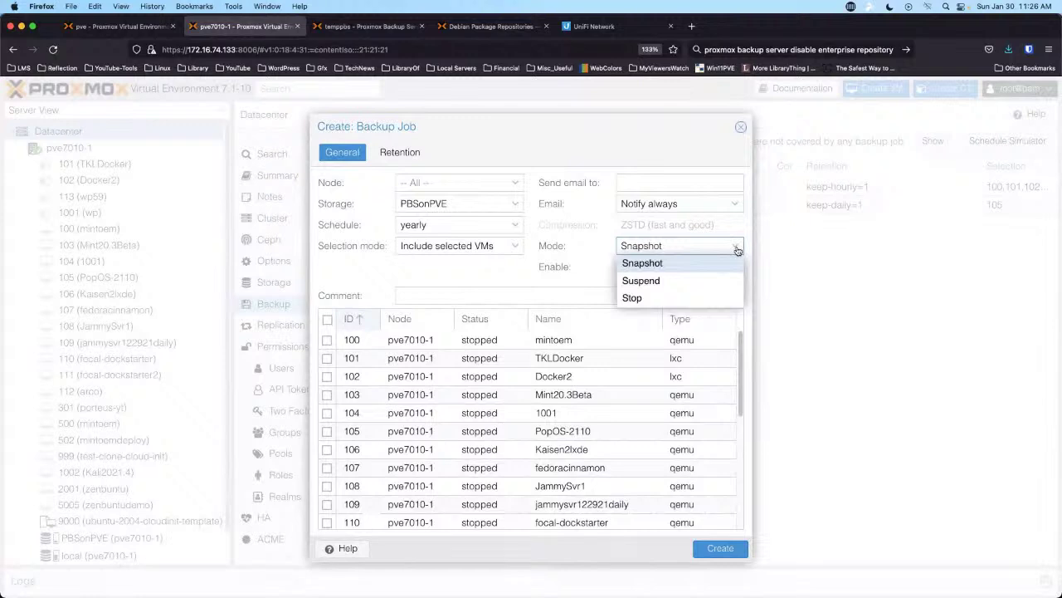
pyautogui.click(723, 263)
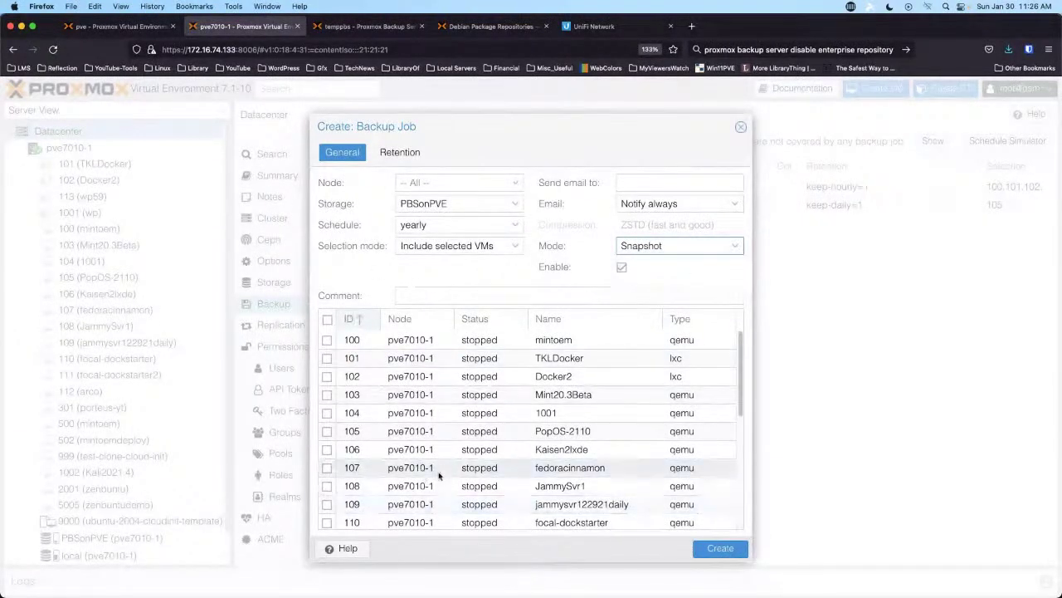
# Step: Leave the retention options empty and try to create the backup job without selecting any guest
pyautogui.click(392, 153)
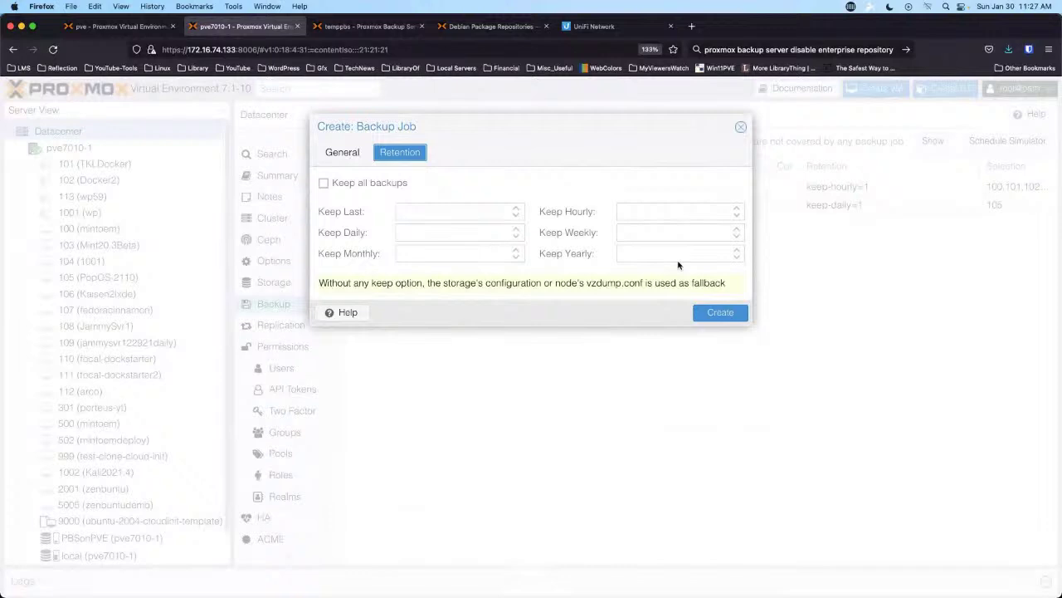
pyautogui.click(720, 314)
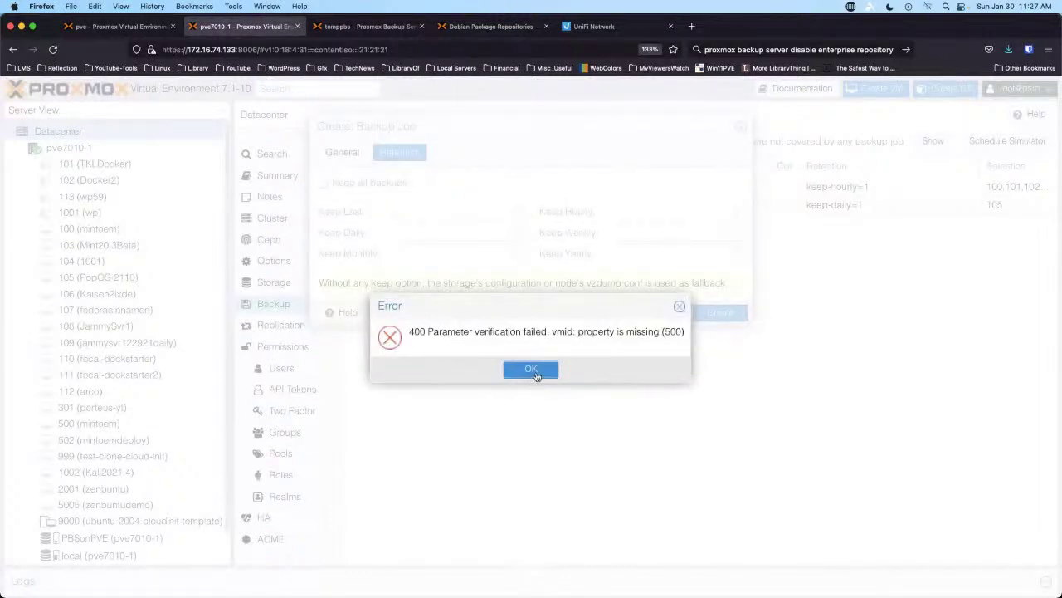
pyautogui.click(535, 373)
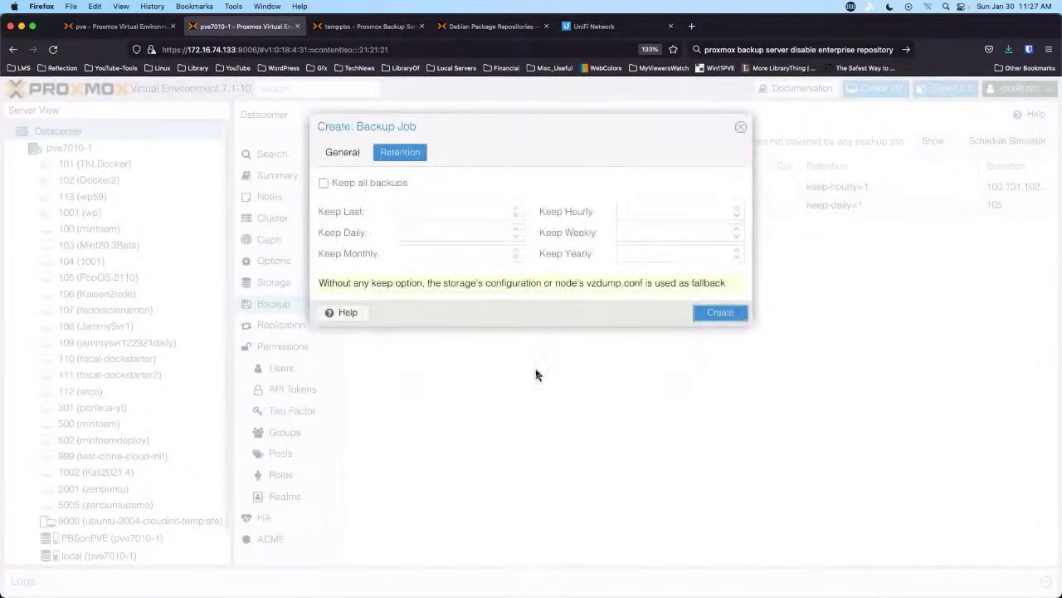
# Step: Include container 101 (TKLDocker) in the yearly backup job and create the job
pyautogui.click(347, 153)
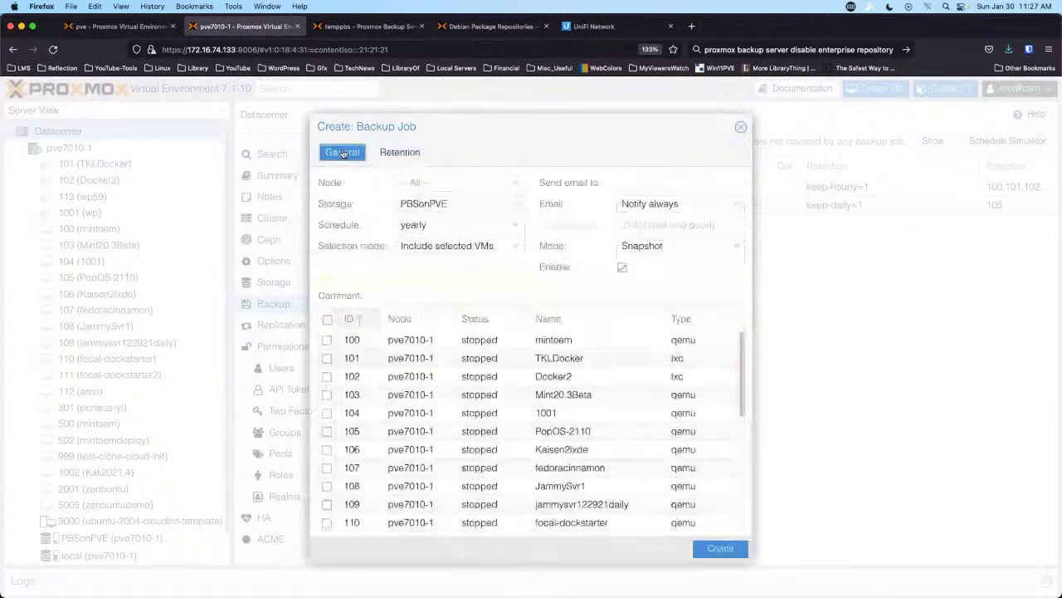
pyautogui.click(327, 358)
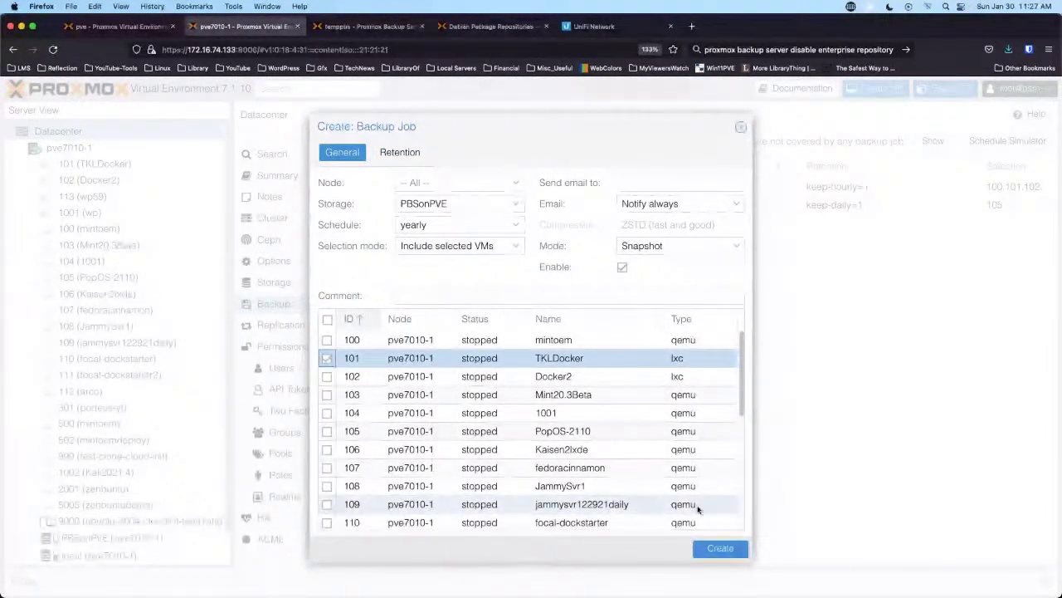
pyautogui.click(718, 547)
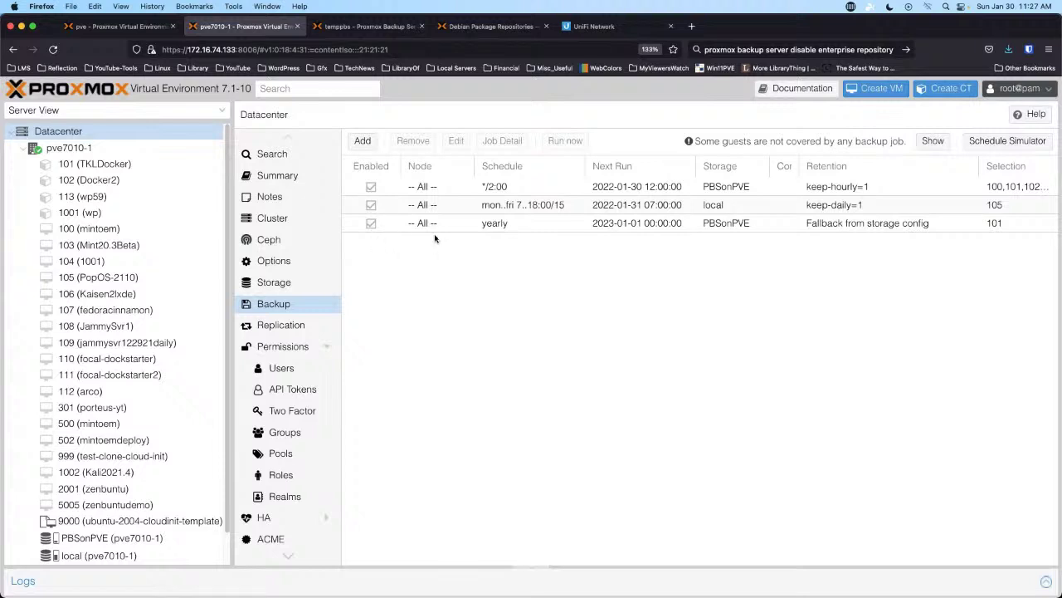
# Step: Remove the yearly backup job for container 101 from the Datacenter backup jobs and confirm the removal
pyautogui.click(485, 227)
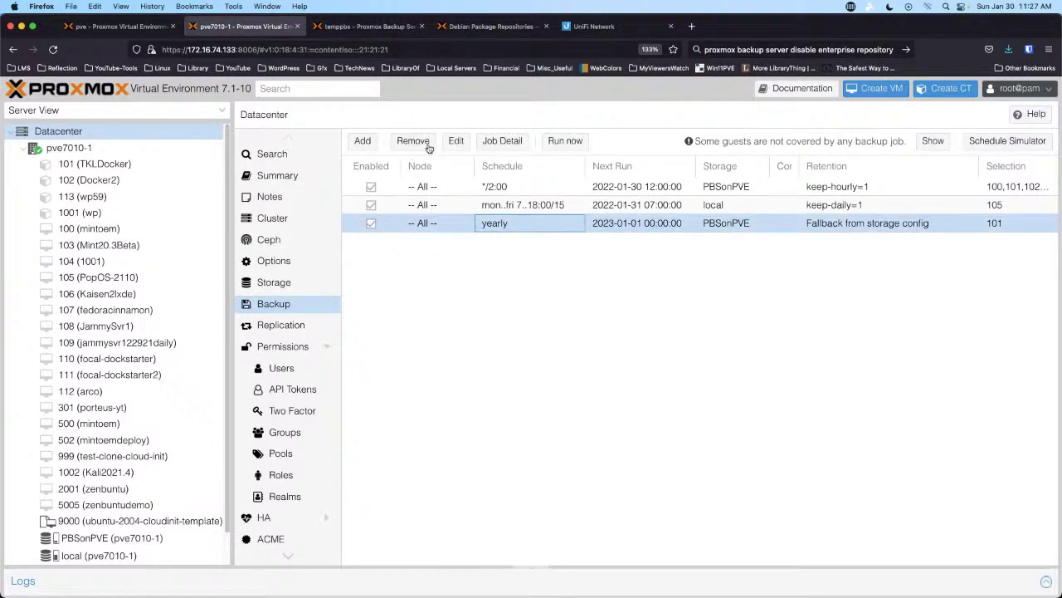
pyautogui.click(401, 141)
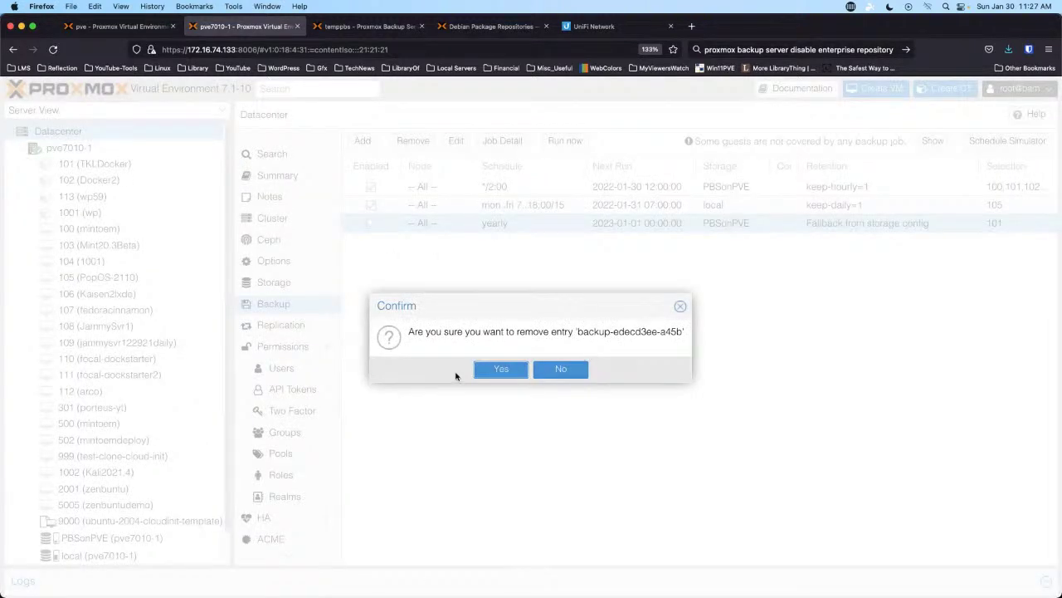
pyautogui.click(490, 371)
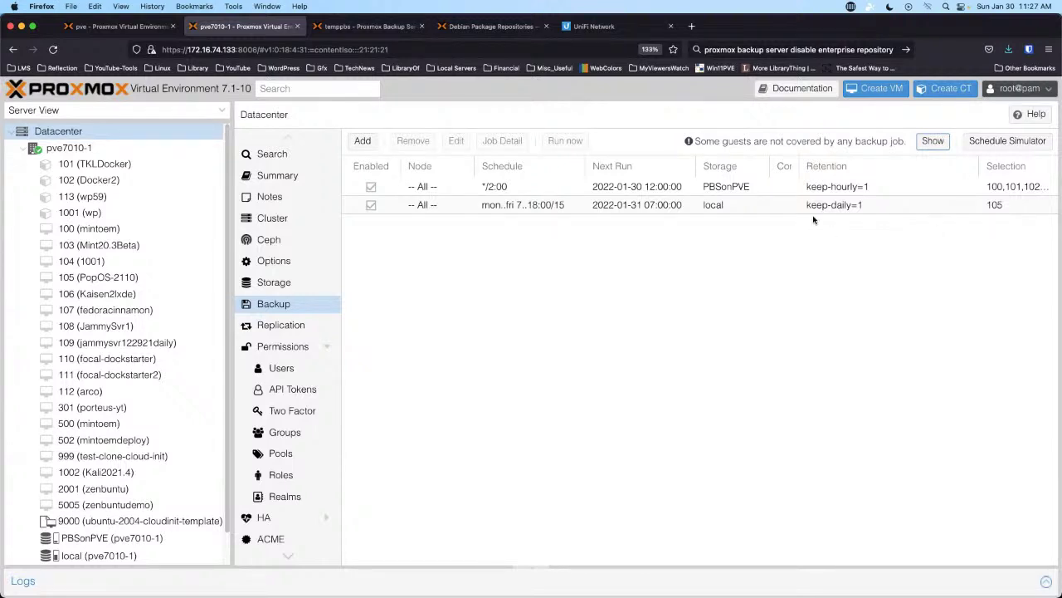
# Step: Switch to the pve Proxmox server and look over its guests and storages in the resource tree
pyautogui.click(120, 27)
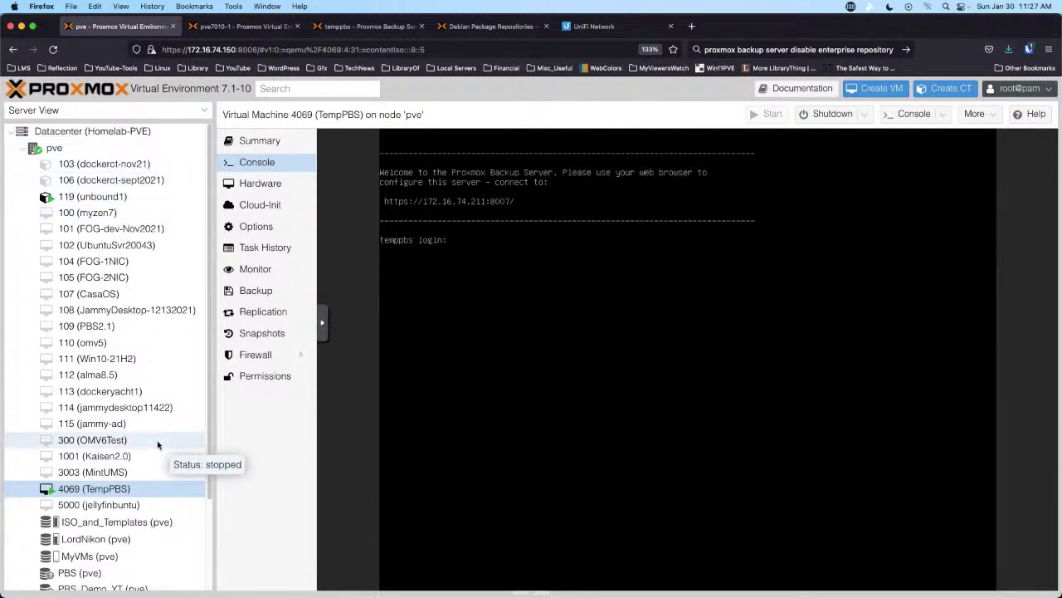
pyautogui.scroll(-3, 158, 446)
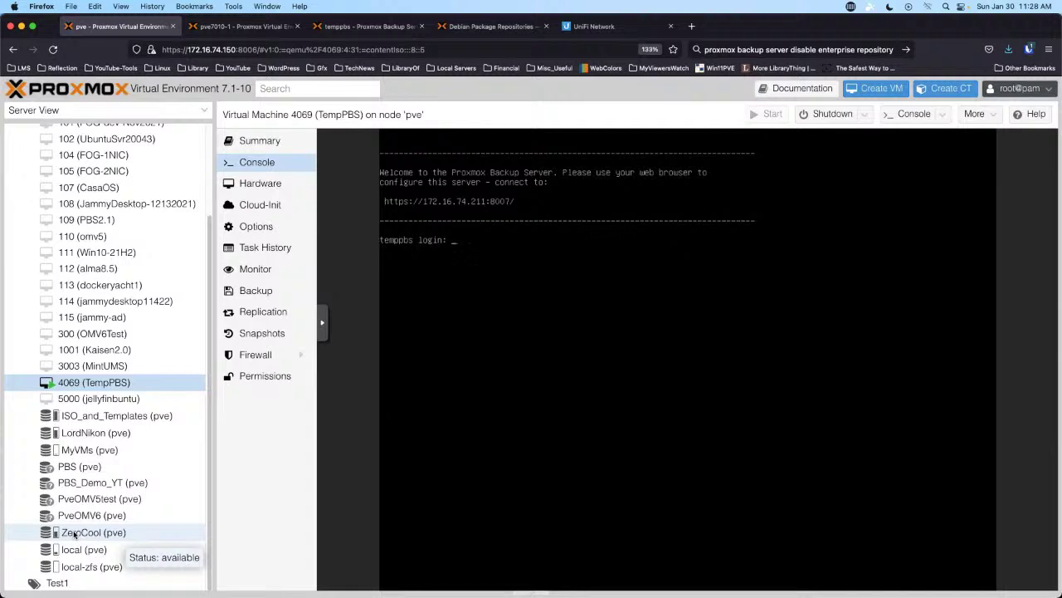
pyautogui.scroll(3, 142, 204)
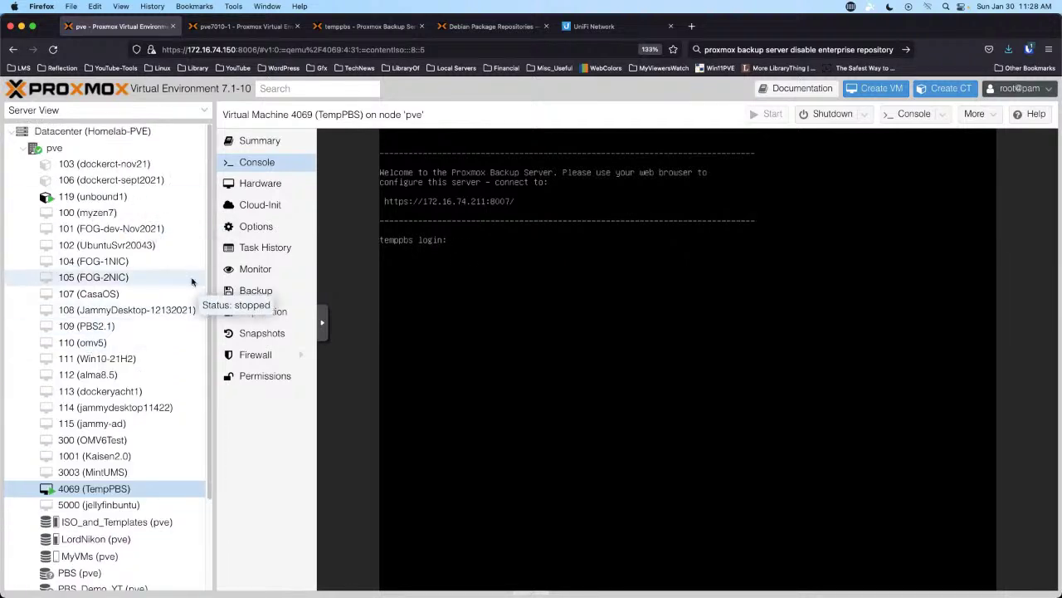
# Step: Inspect the storage choices for an immediate backup of VM 107 (CasaOS), and close the dialog without starting the backup
pyautogui.click(86, 297)
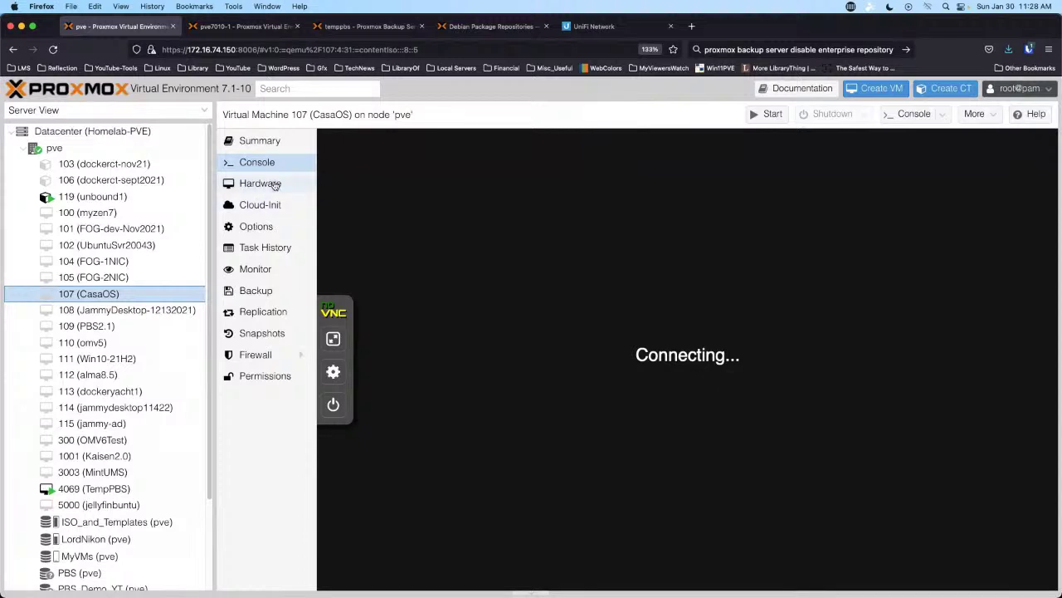
pyautogui.click(263, 295)
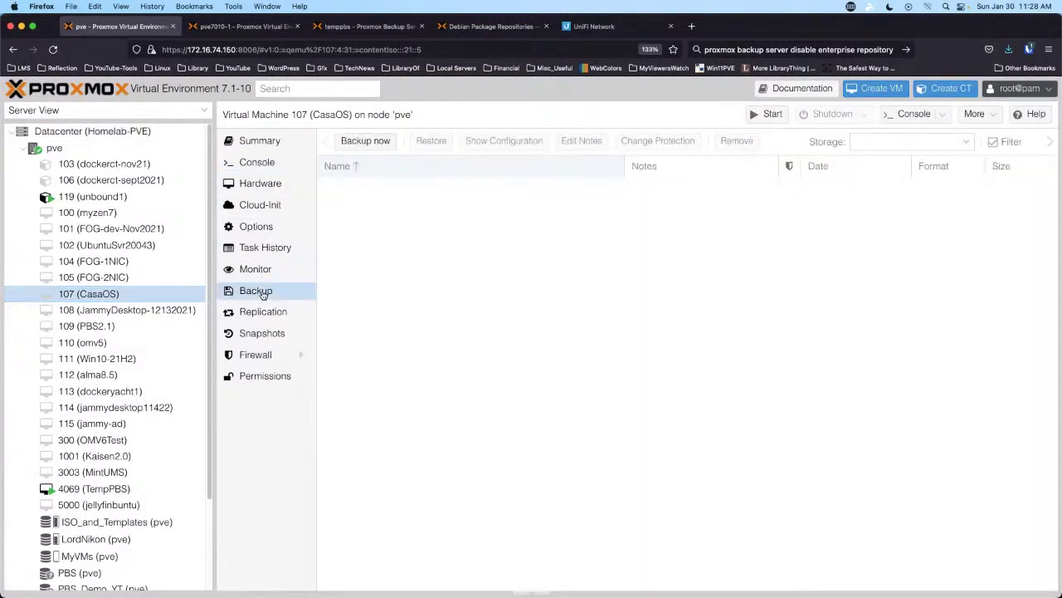
pyautogui.click(368, 141)
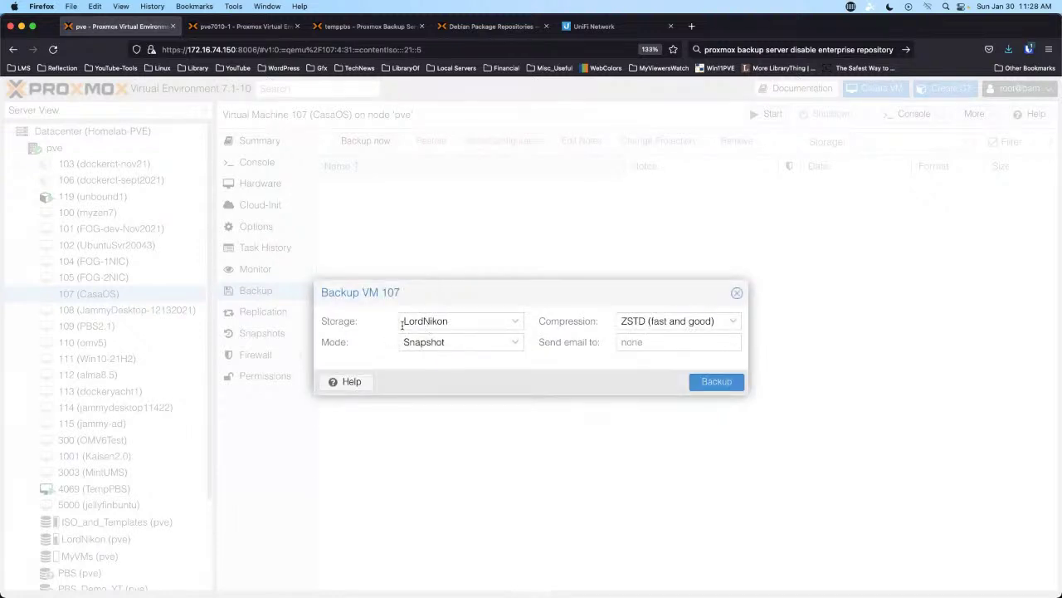
pyautogui.click(518, 322)
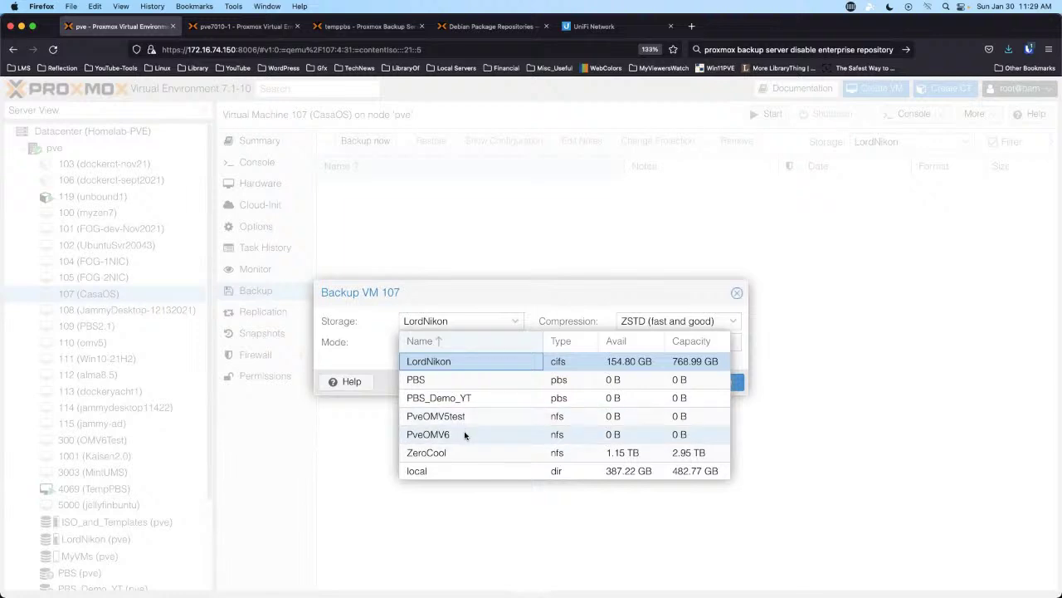
pyautogui.click(332, 448)
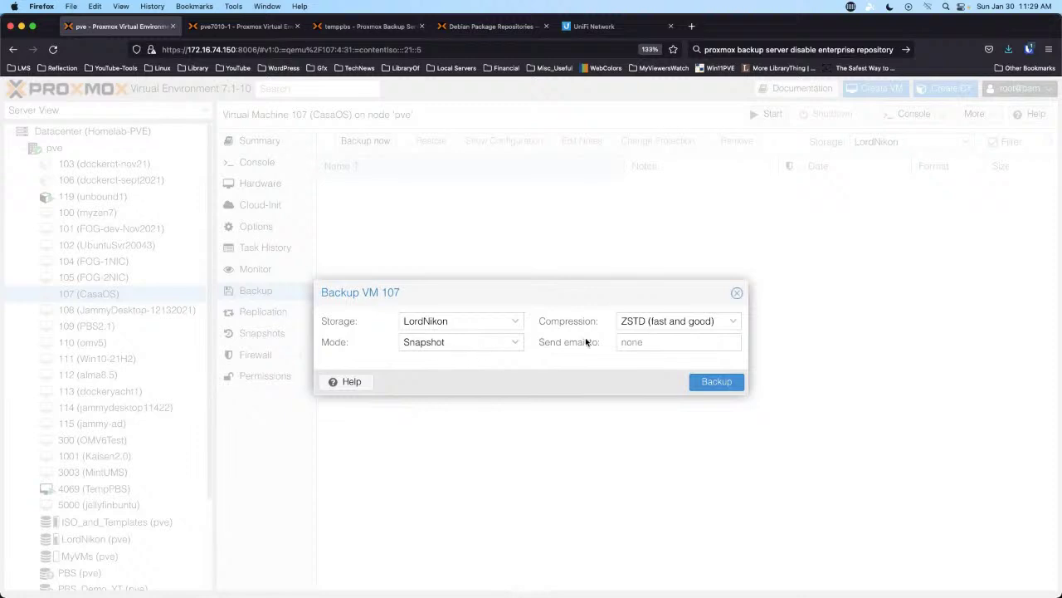
pyautogui.click(737, 294)
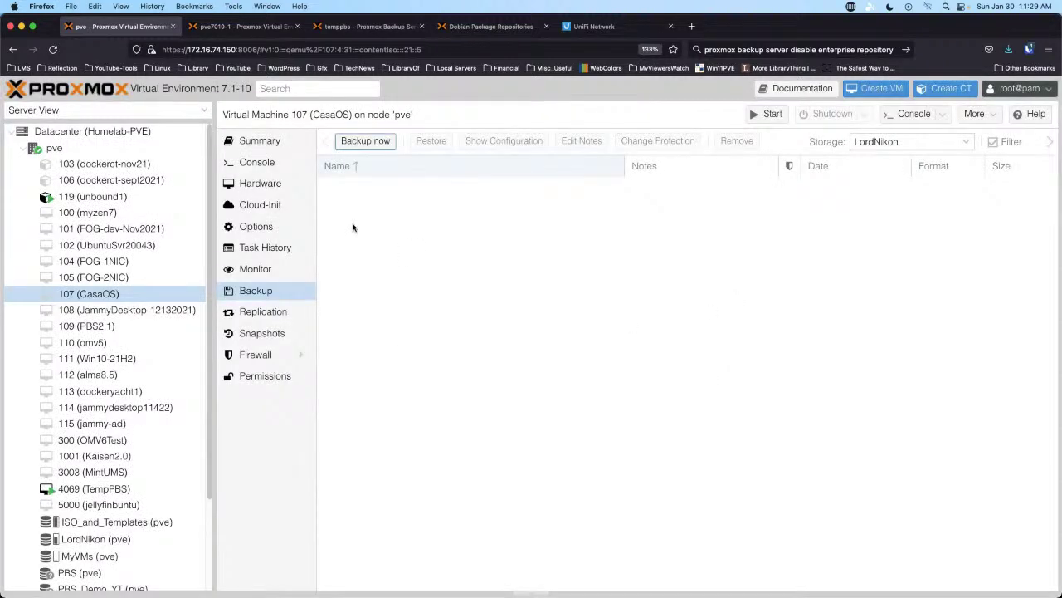
# Step: Check the storage choices for a new Datacenter backup job, cancel it, and view the summary of container 119 (unbound1)
pyautogui.click(67, 135)
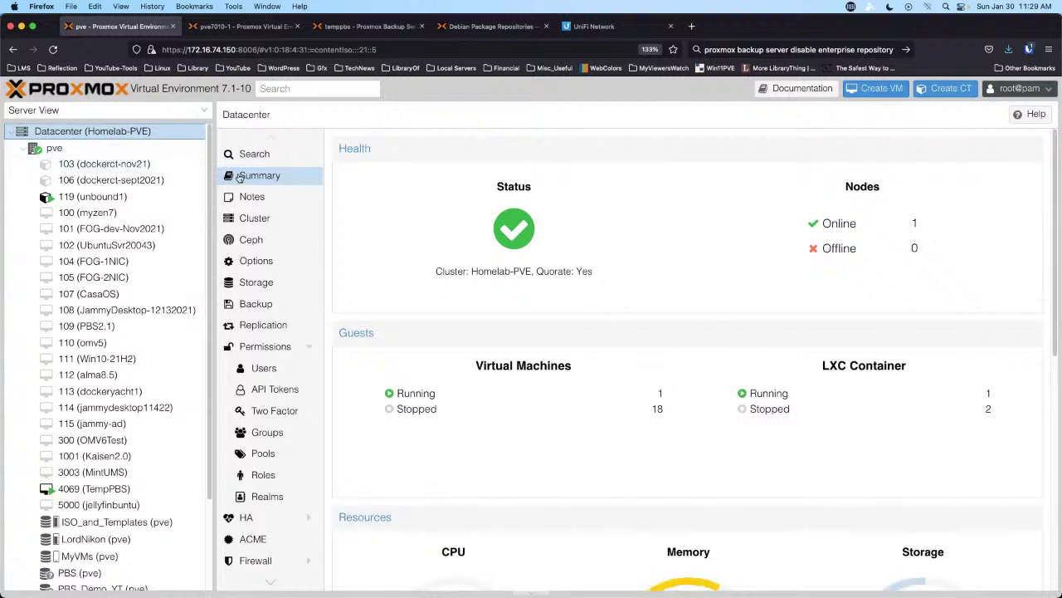
pyautogui.click(262, 306)
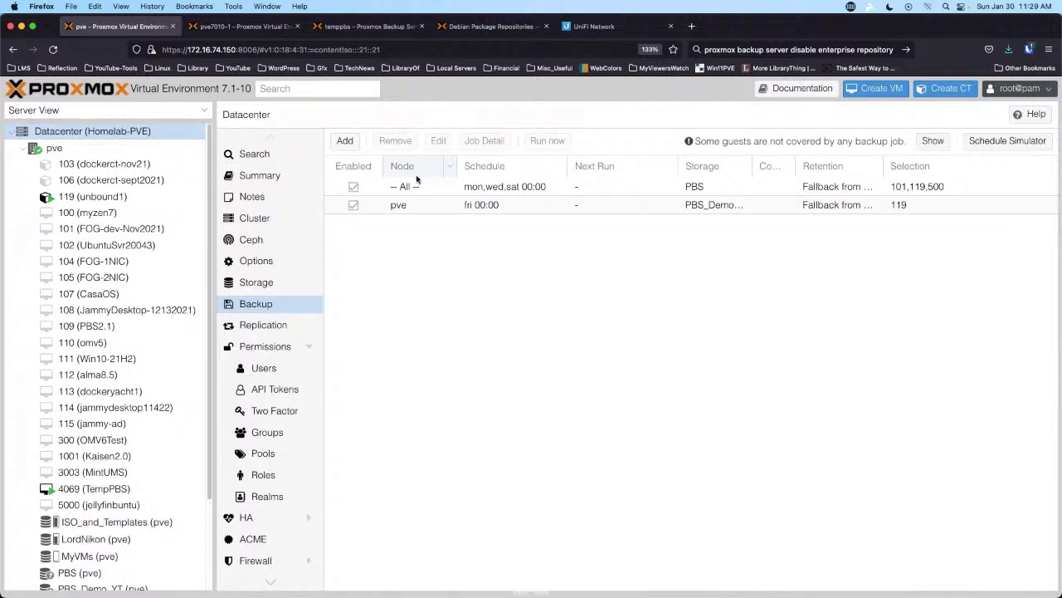
pyautogui.click(345, 140)
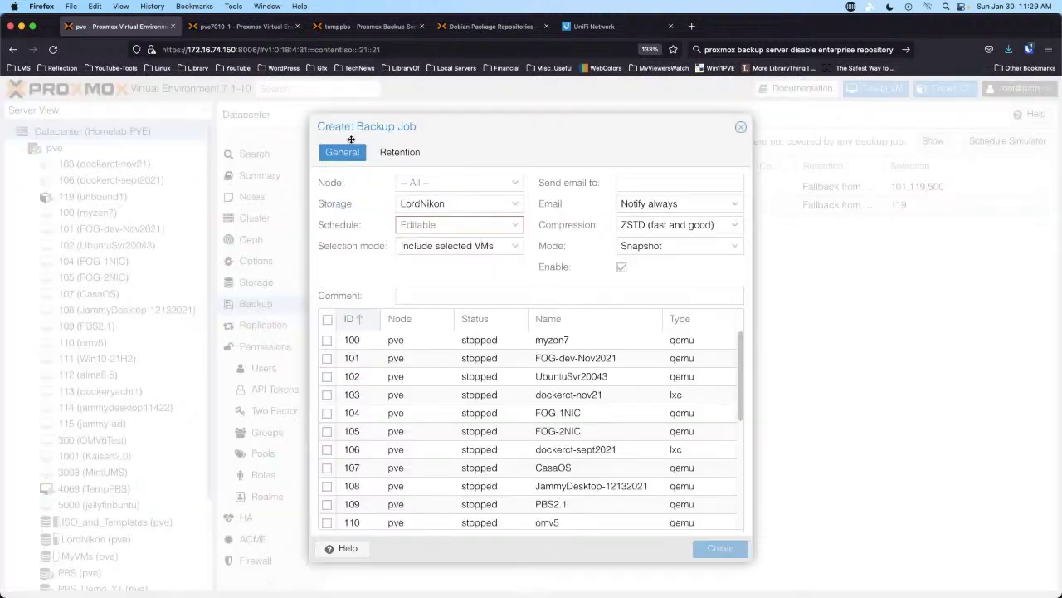
pyautogui.click(516, 205)
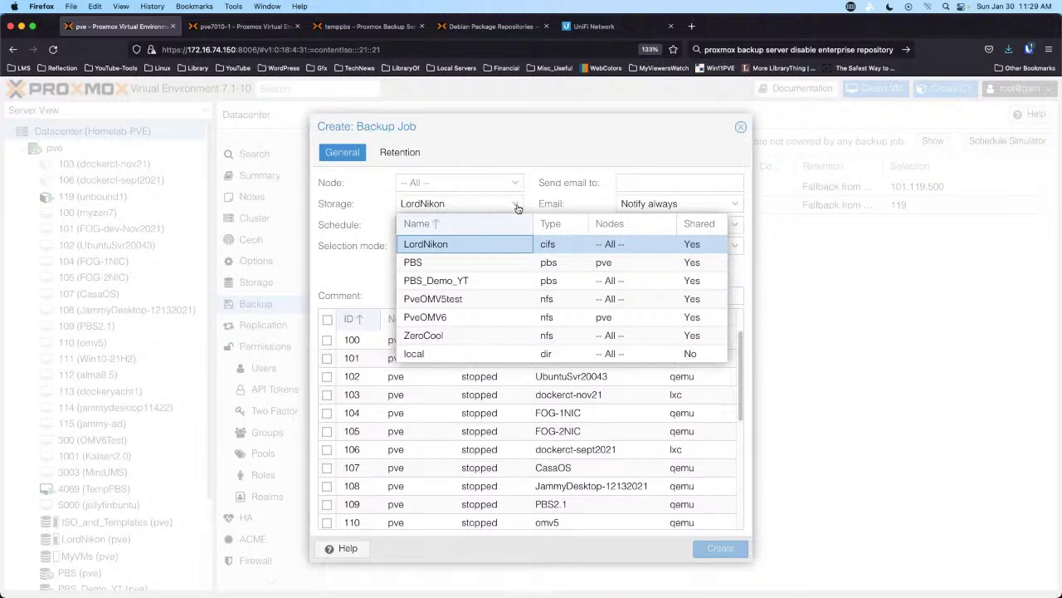
pyautogui.click(517, 207)
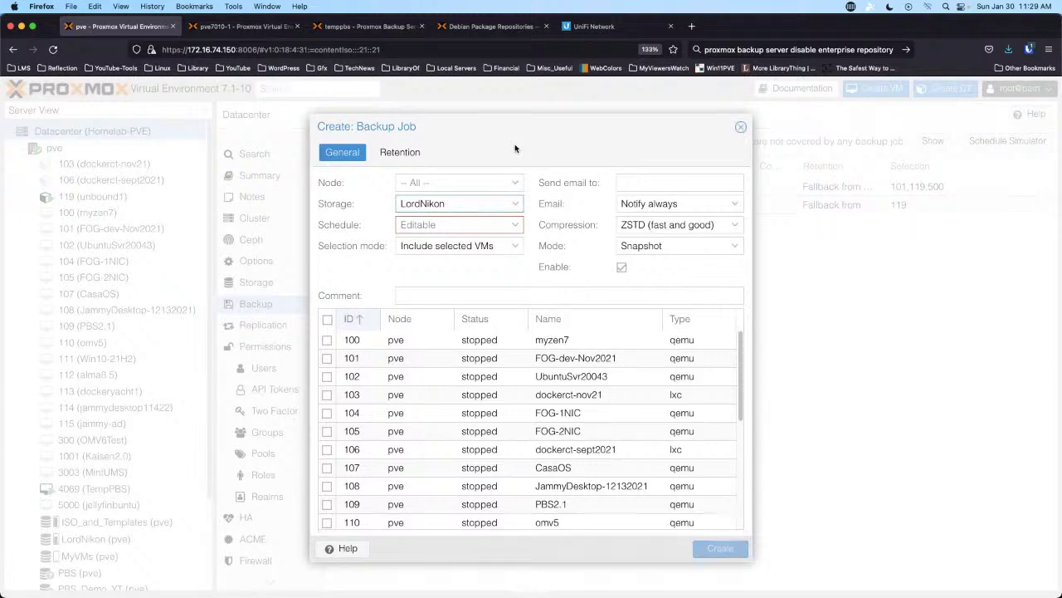
pyautogui.click(740, 130)
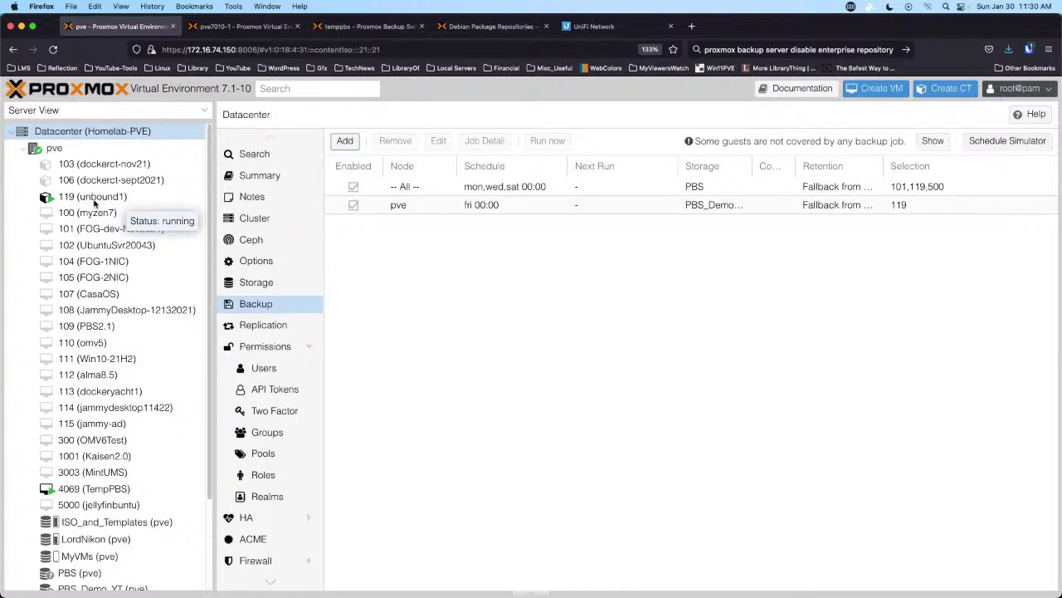
pyautogui.click(93, 200)
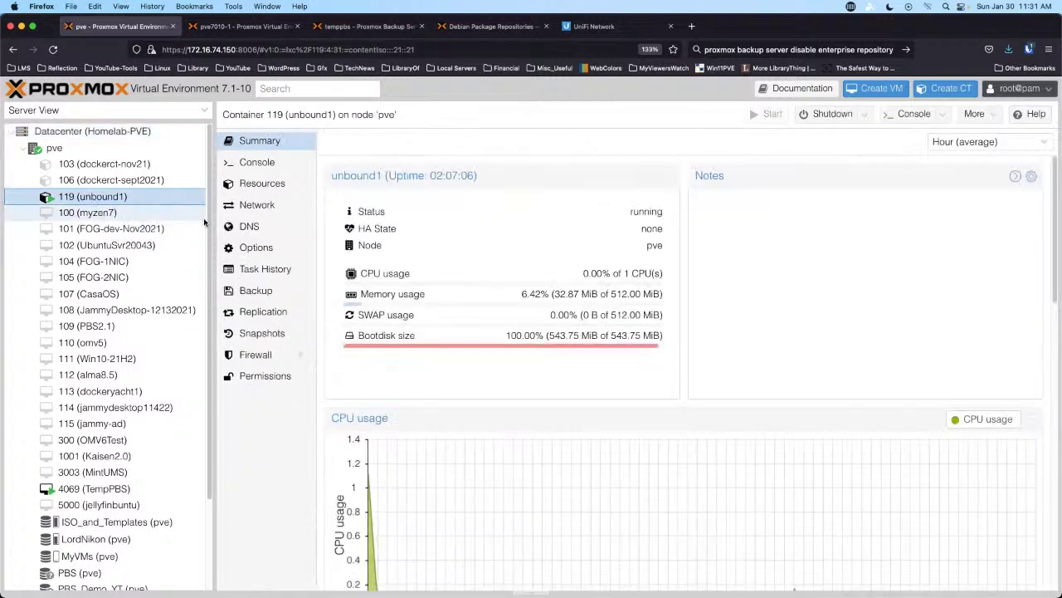
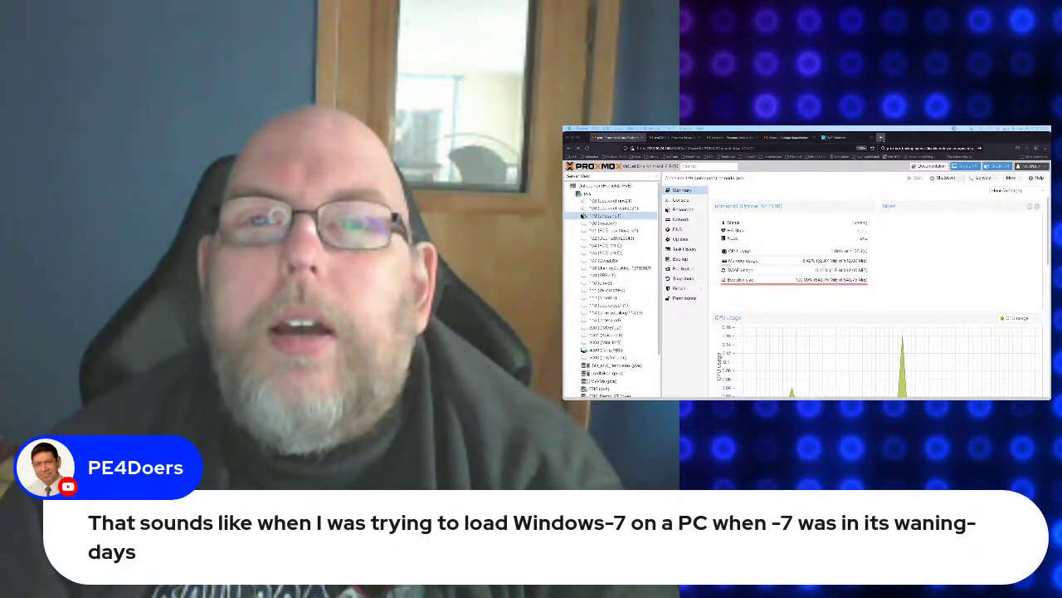
# Step: Open the Linode website in a new browser tab and go to its login page
pyautogui.click(881, 138)
pyautogui.write('linode')
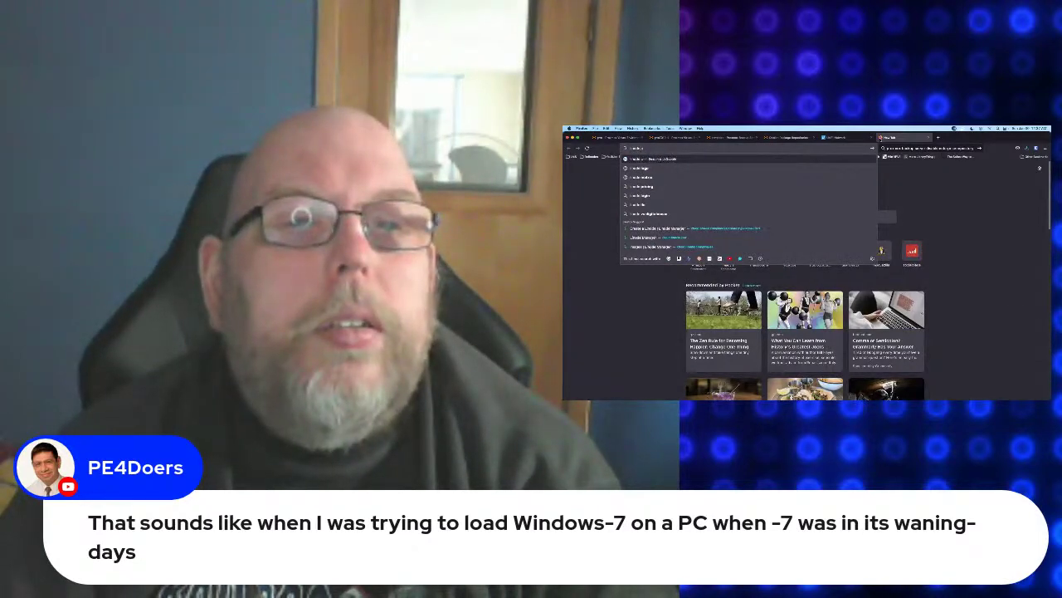
pyautogui.press('Return')
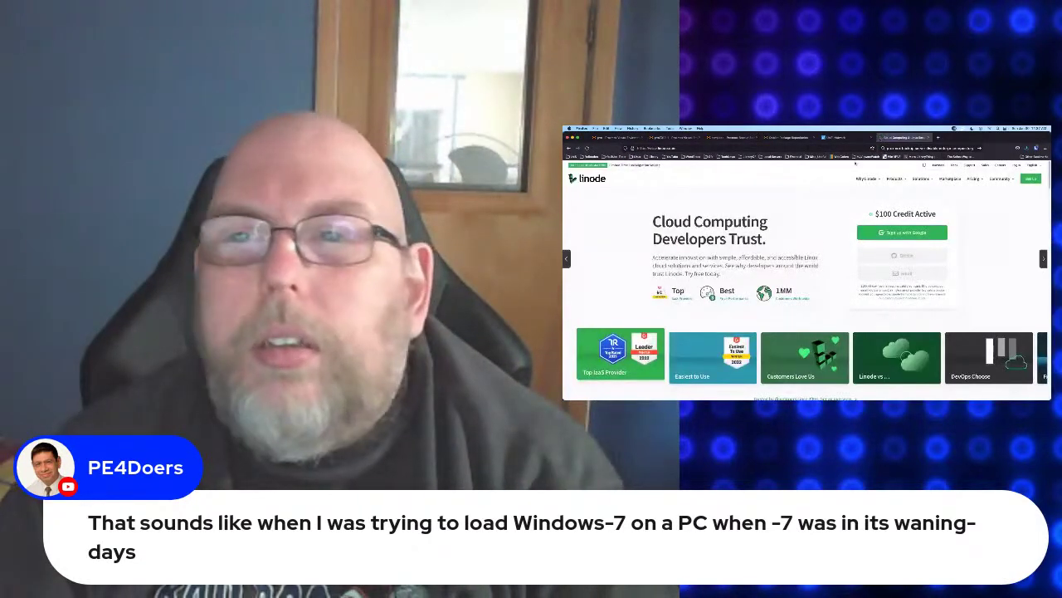
pyautogui.click(1016, 165)
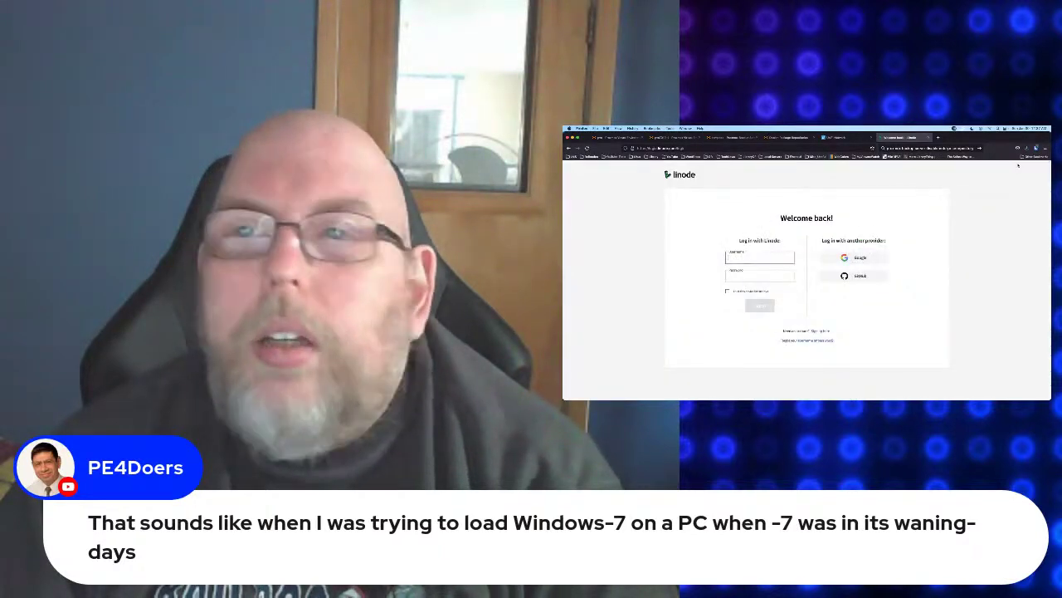
# Step: Fill in the Linode username and password from the password manager's saved login and log in
pyautogui.click(1035, 148)
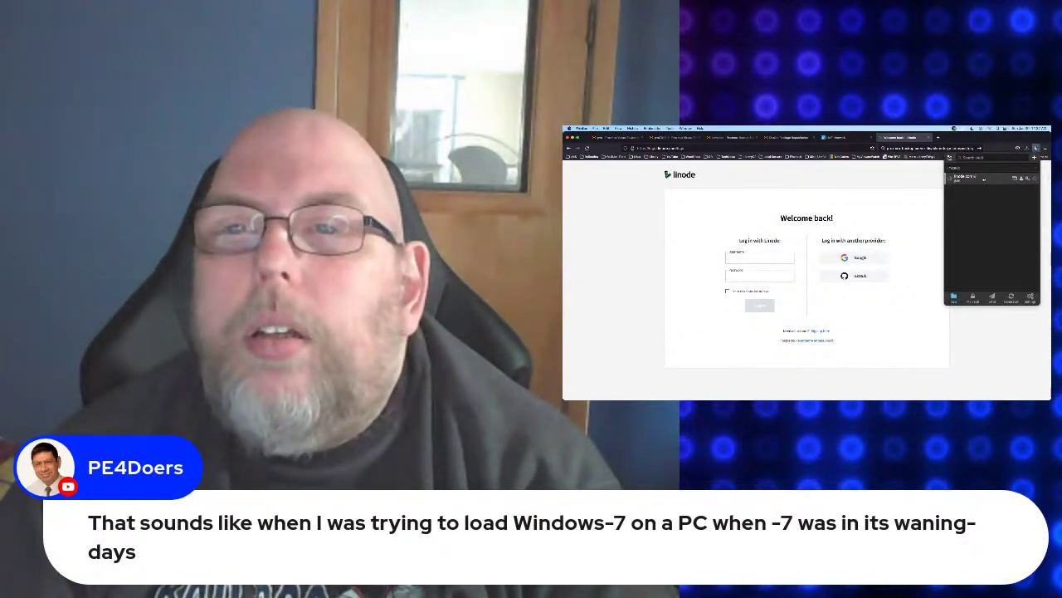
pyautogui.click(964, 178)
pyautogui.click(757, 307)
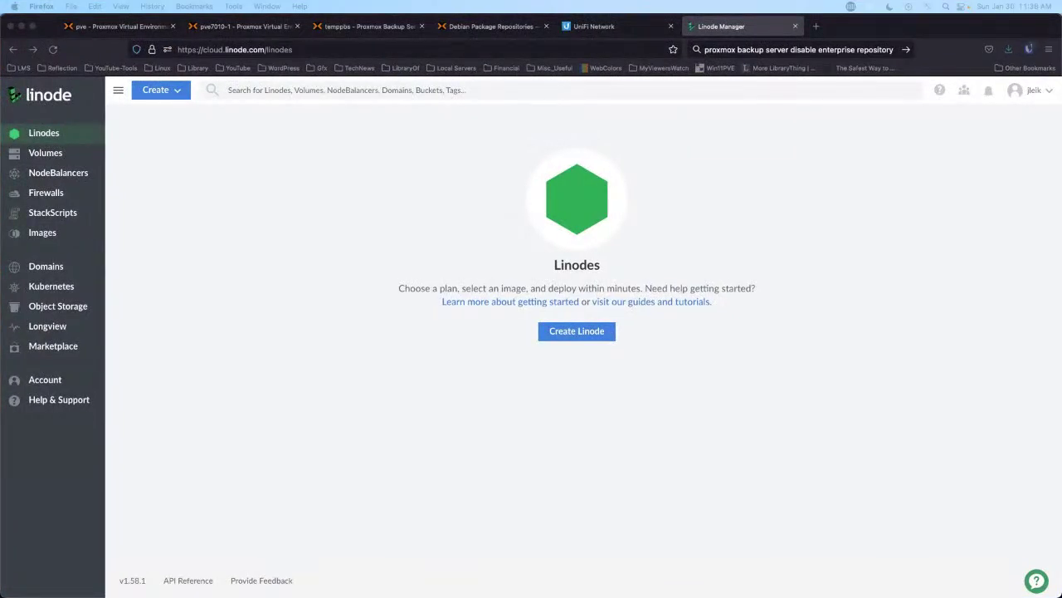
# Step: Enlarge the Linode page to 133%, check which resource types can be created, and start creating a Linode
pyautogui.click(493, 396)
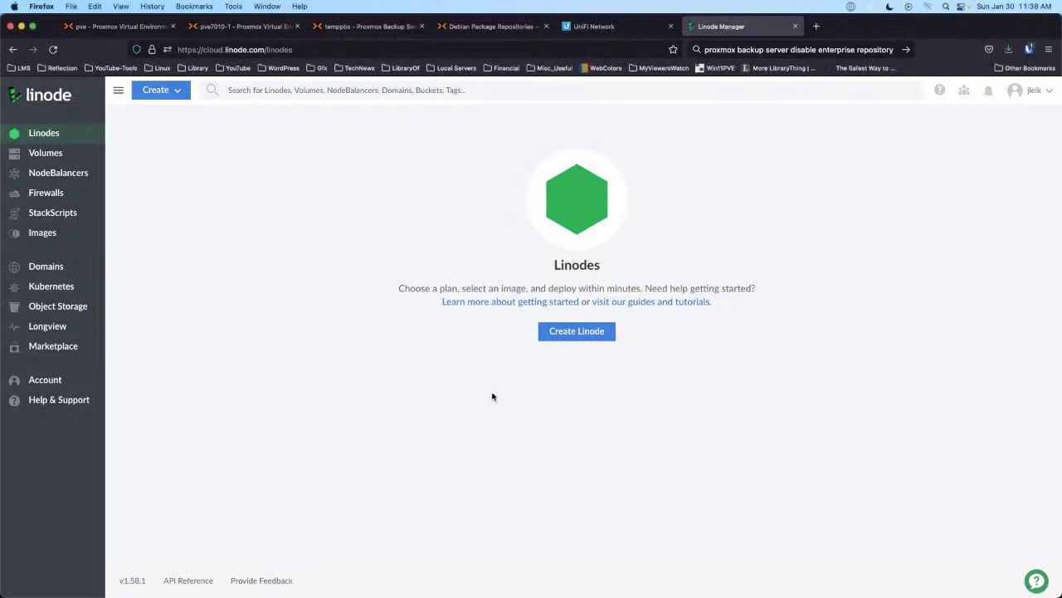
pyautogui.press('super+equal')
pyautogui.press('super+equal')
pyautogui.press('super+equal')
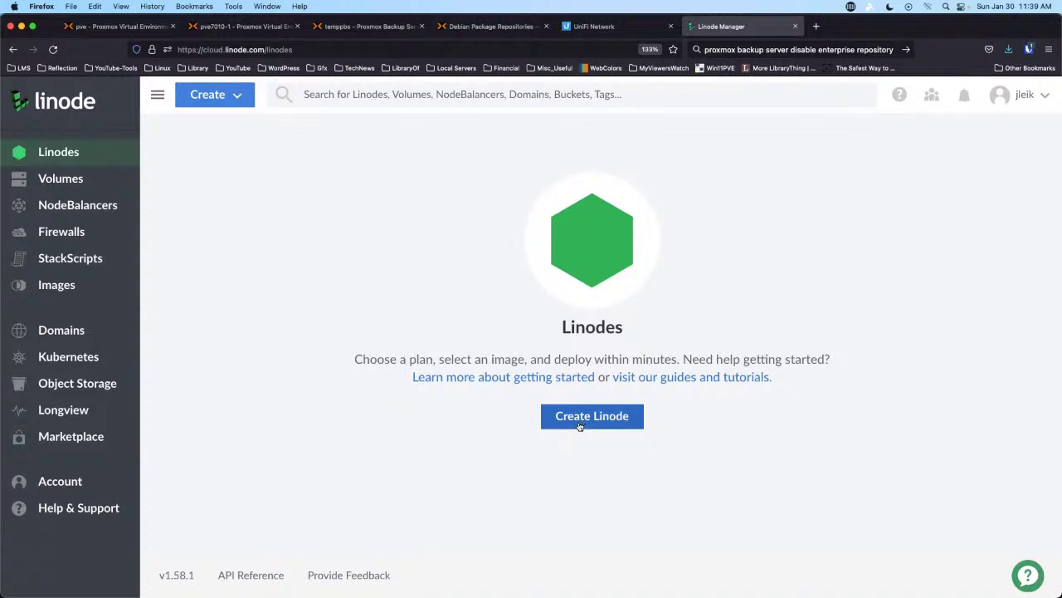
pyautogui.click(238, 96)
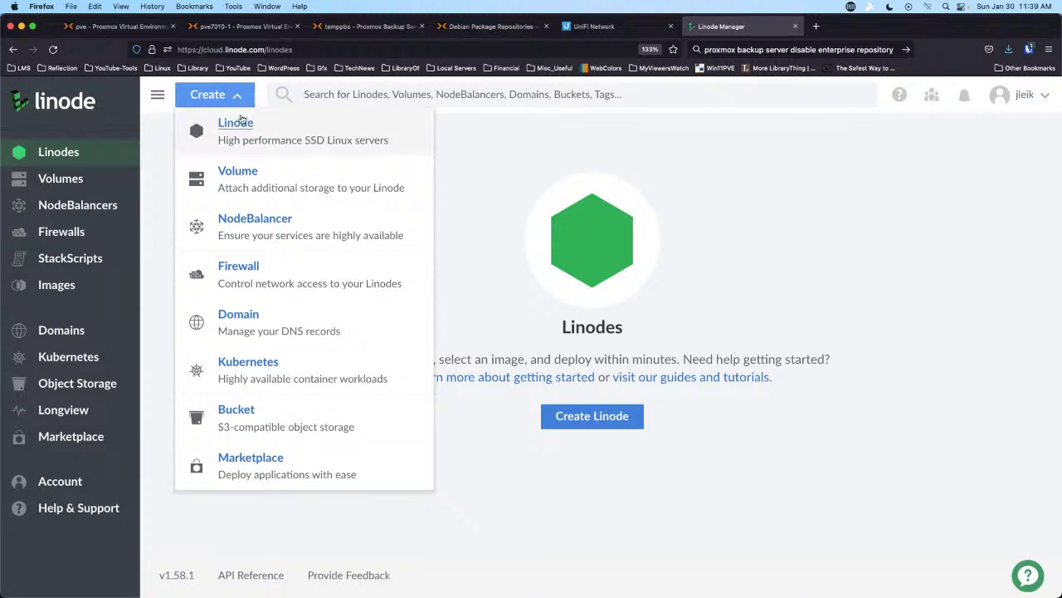
pyautogui.click(149, 158)
pyautogui.click(601, 424)
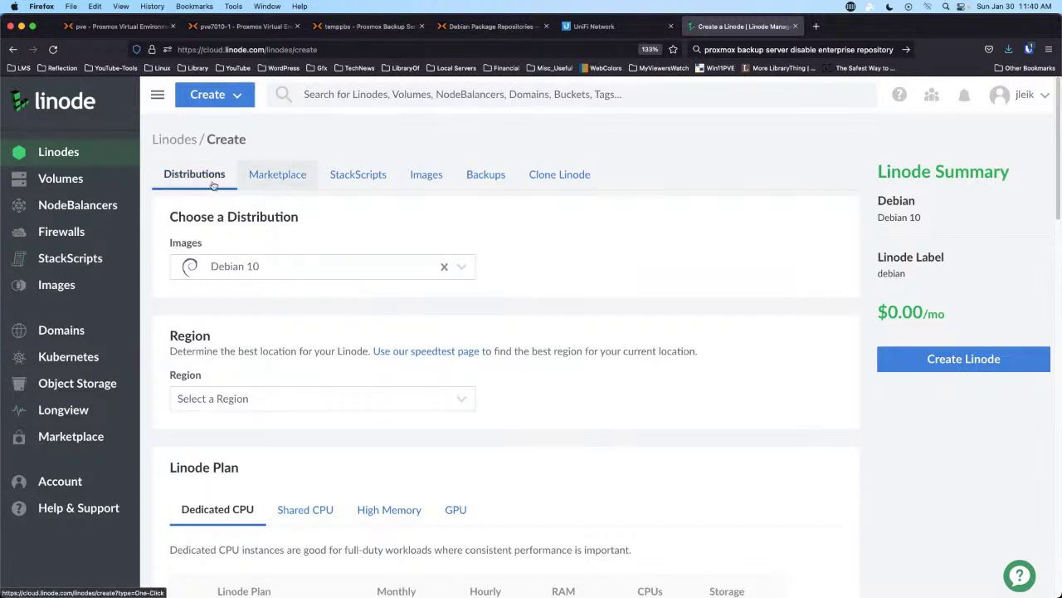
# Step: Look through the Linux distribution images available for the new Linode, then close the list without changing the selection
pyautogui.click(462, 267)
pyautogui.scroll(-5, 404, 398)
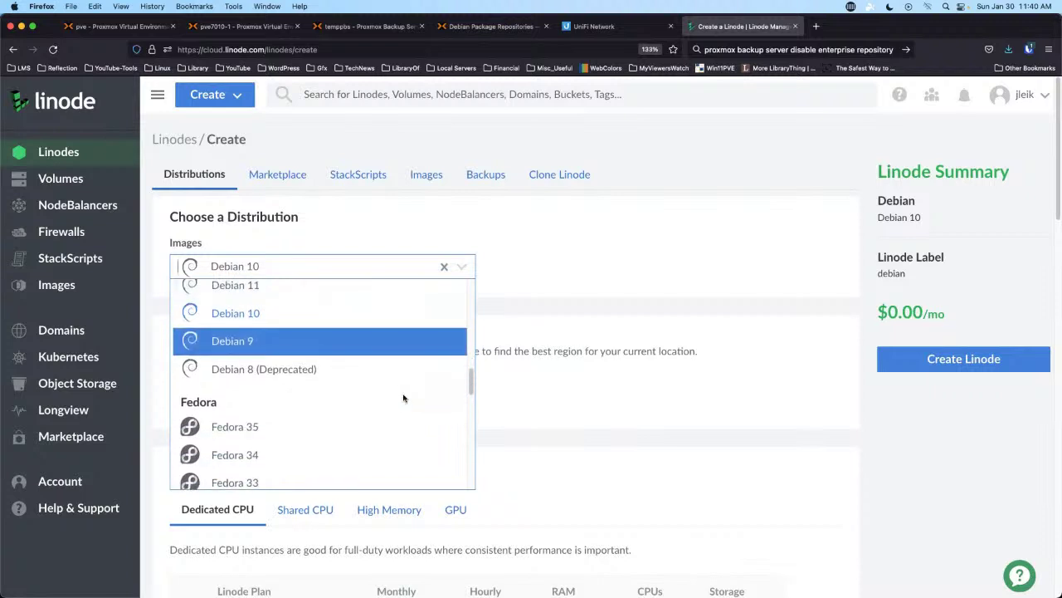
pyautogui.scroll(-5, 403, 398)
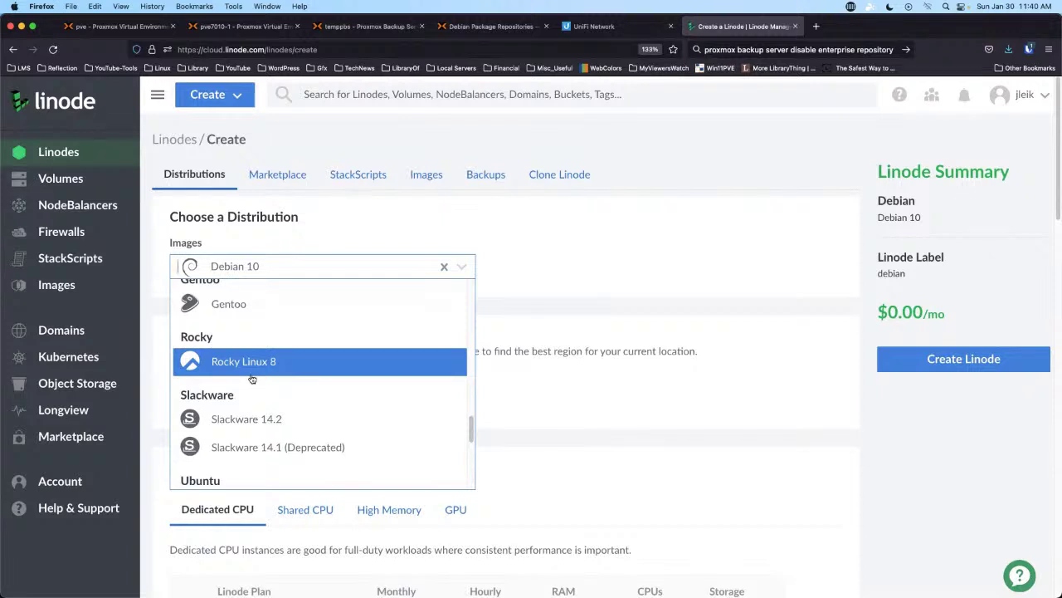
pyautogui.scroll(-3, 266, 375)
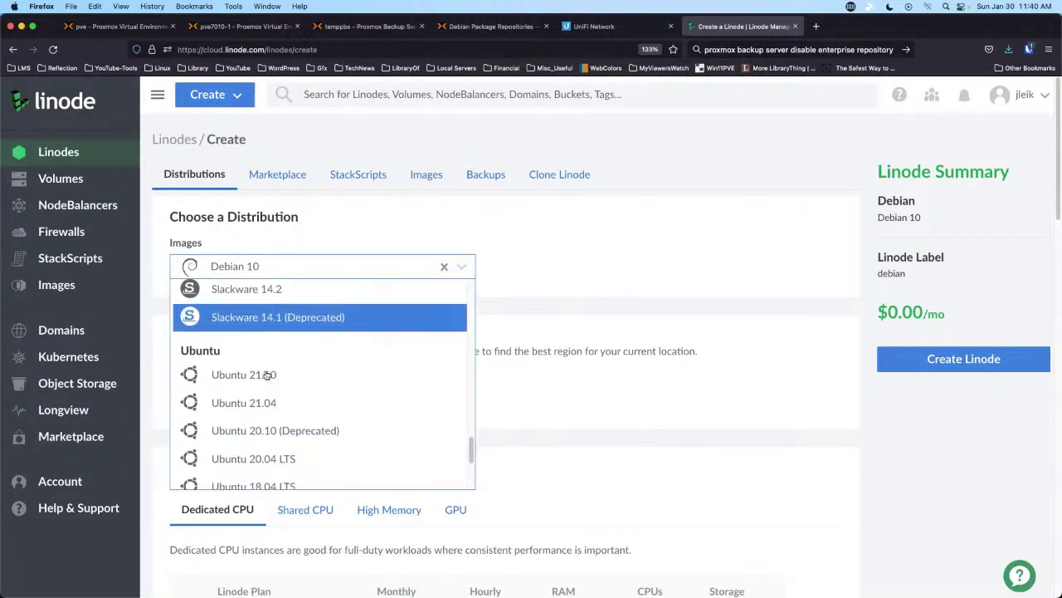
pyautogui.scroll(-2, 266, 375)
pyautogui.scroll(3, 266, 375)
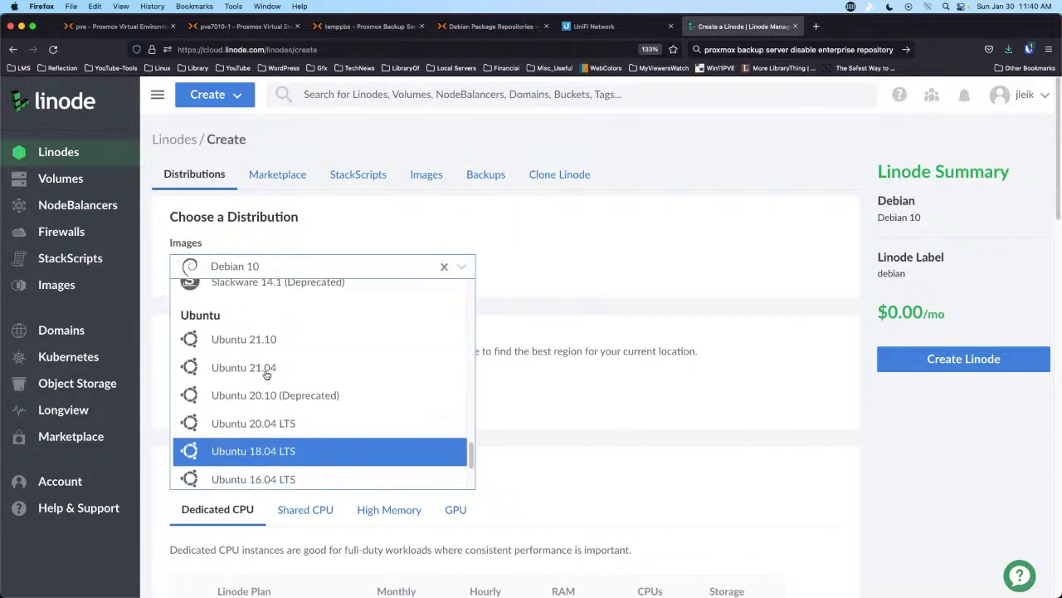
pyautogui.scroll(-1, 266, 376)
pyautogui.scroll(-1, 265, 375)
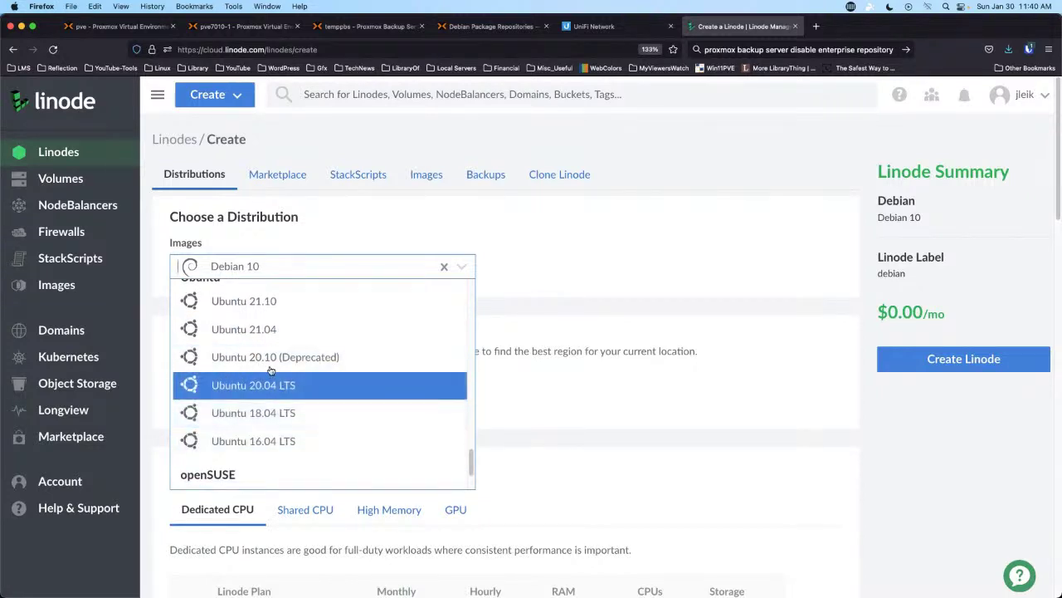
pyautogui.scroll(-2, 353, 366)
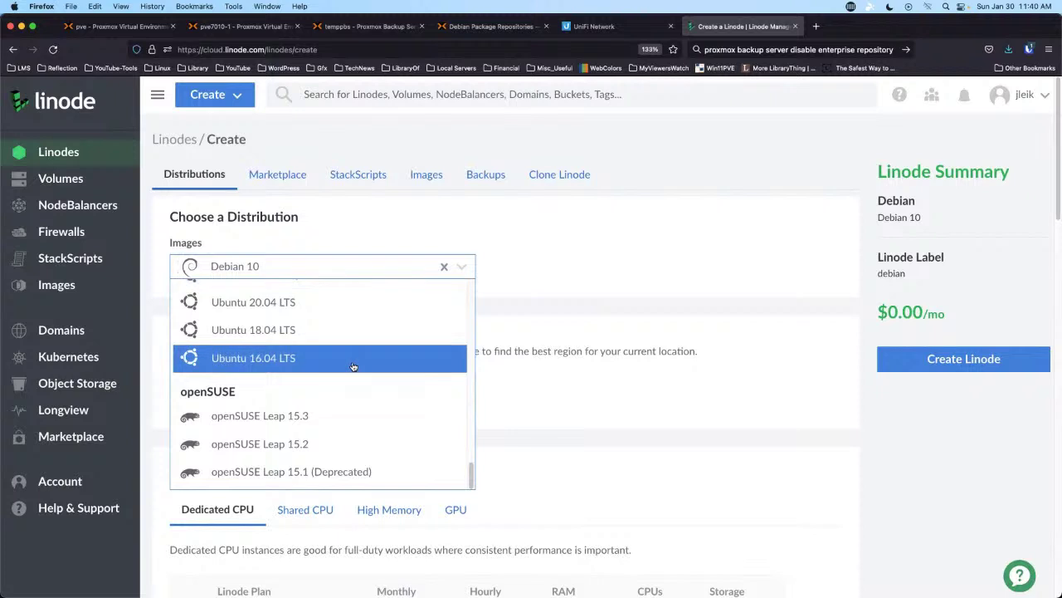
pyautogui.scroll(5, 353, 366)
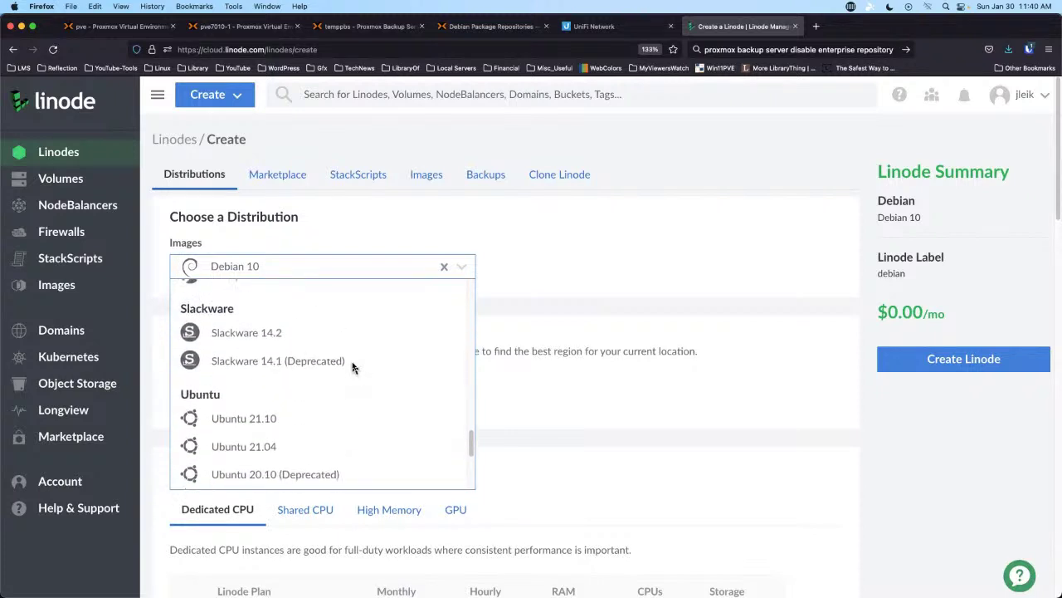
pyautogui.scroll(10, 353, 368)
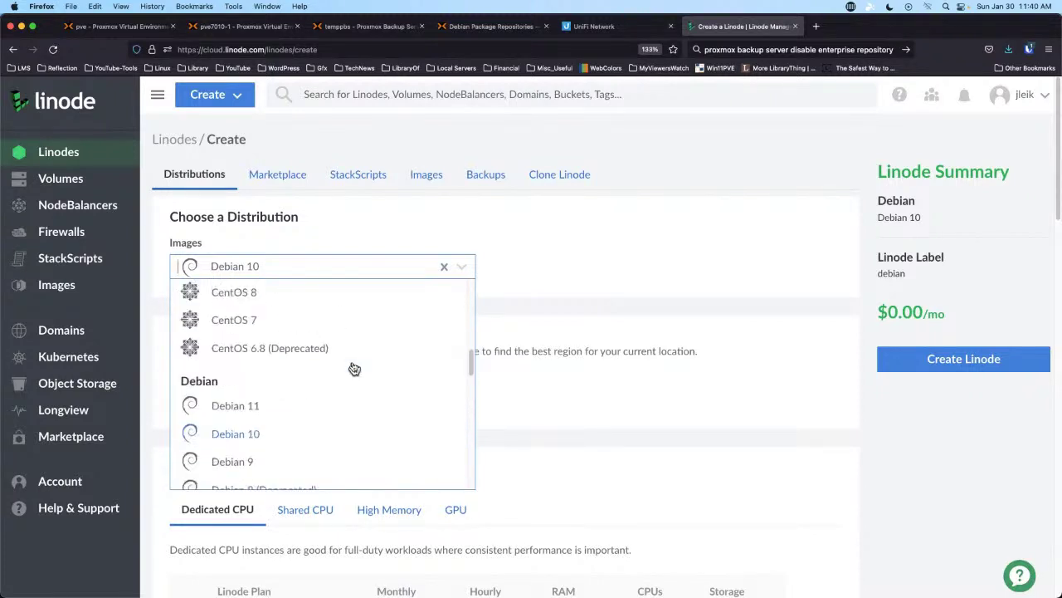
pyautogui.scroll(3, 352, 368)
pyautogui.scroll(-2, 354, 369)
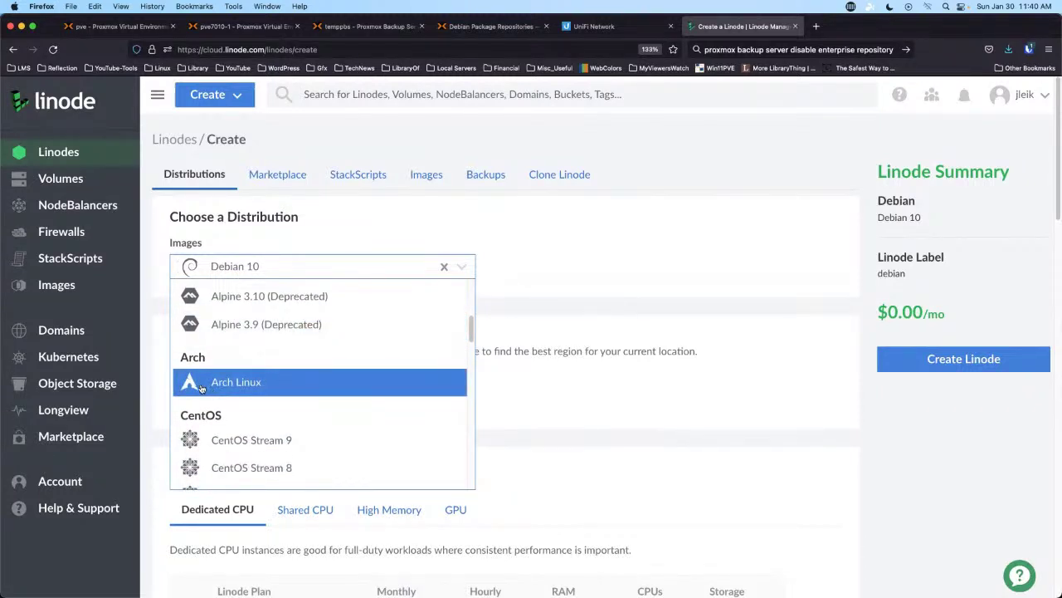
pyautogui.scroll(4, 434, 391)
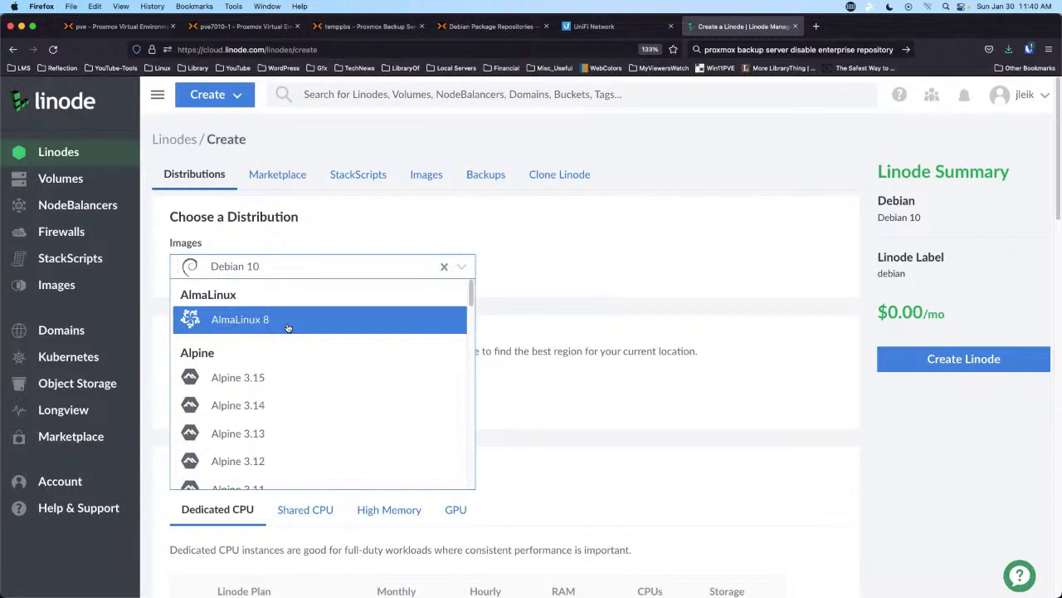
pyautogui.click(571, 234)
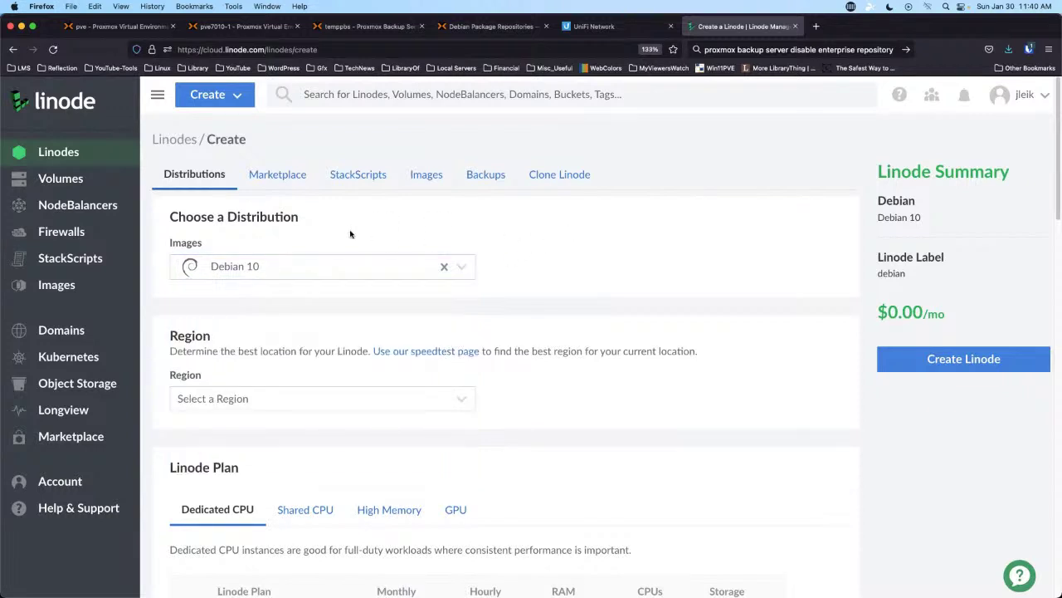
# Step: Show the Marketplace apps for the new Linode and read the information on WordPress and Plesk
pyautogui.click(274, 178)
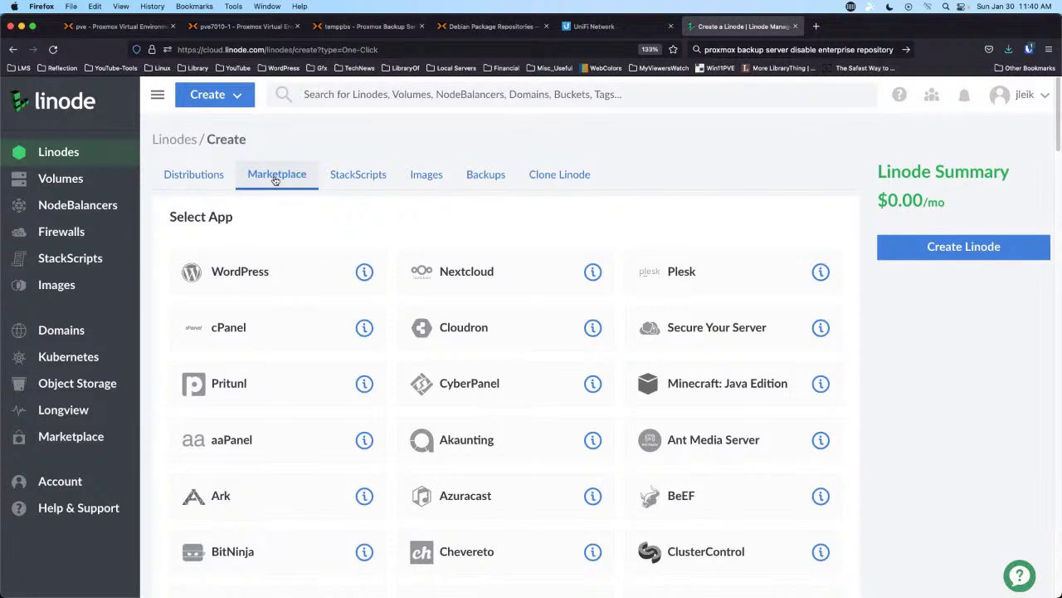
pyautogui.click(364, 273)
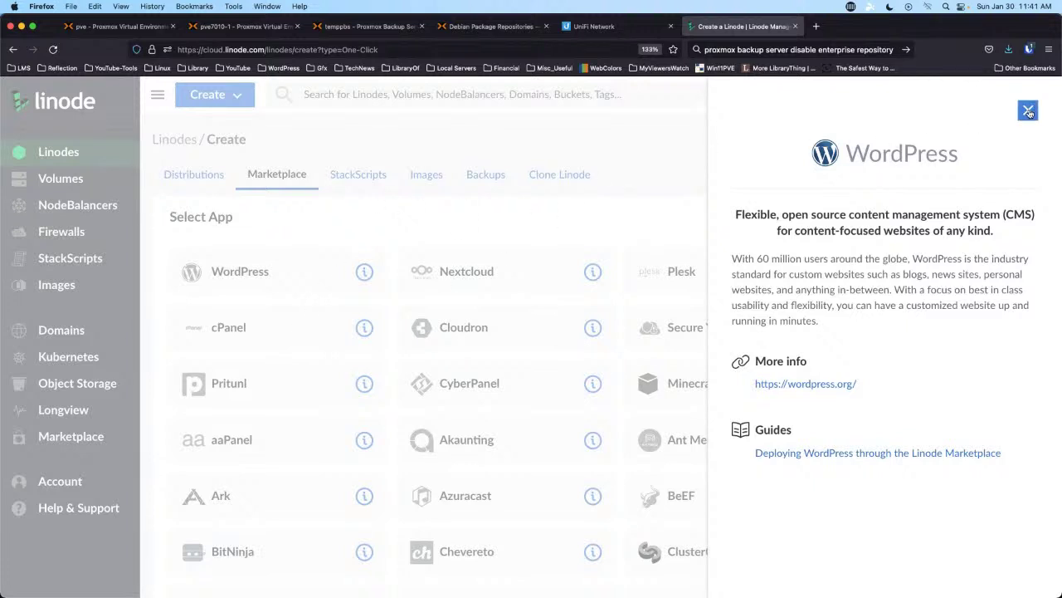
pyautogui.click(1029, 111)
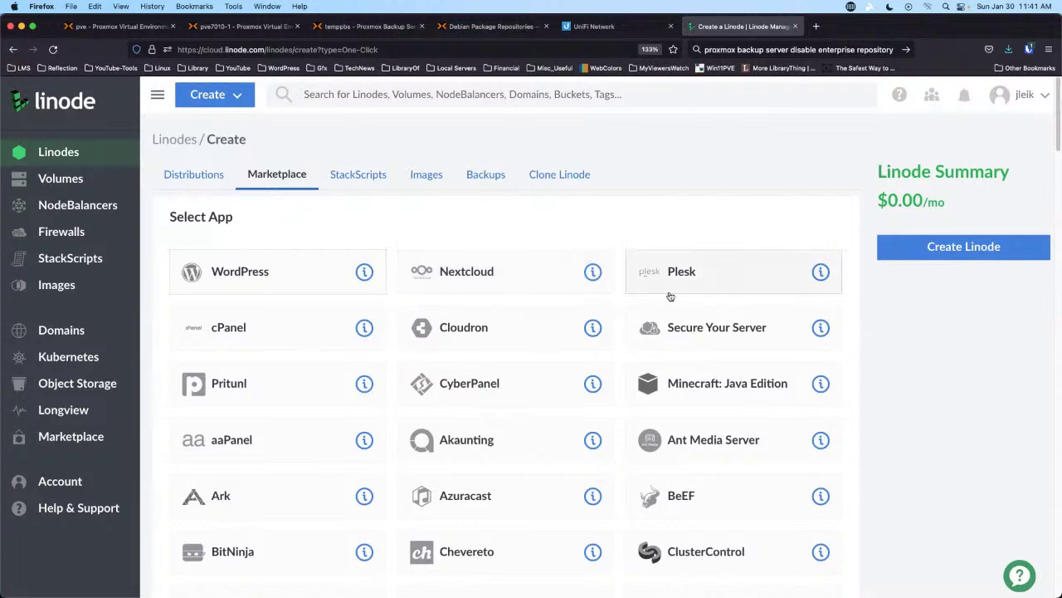
pyautogui.click(822, 273)
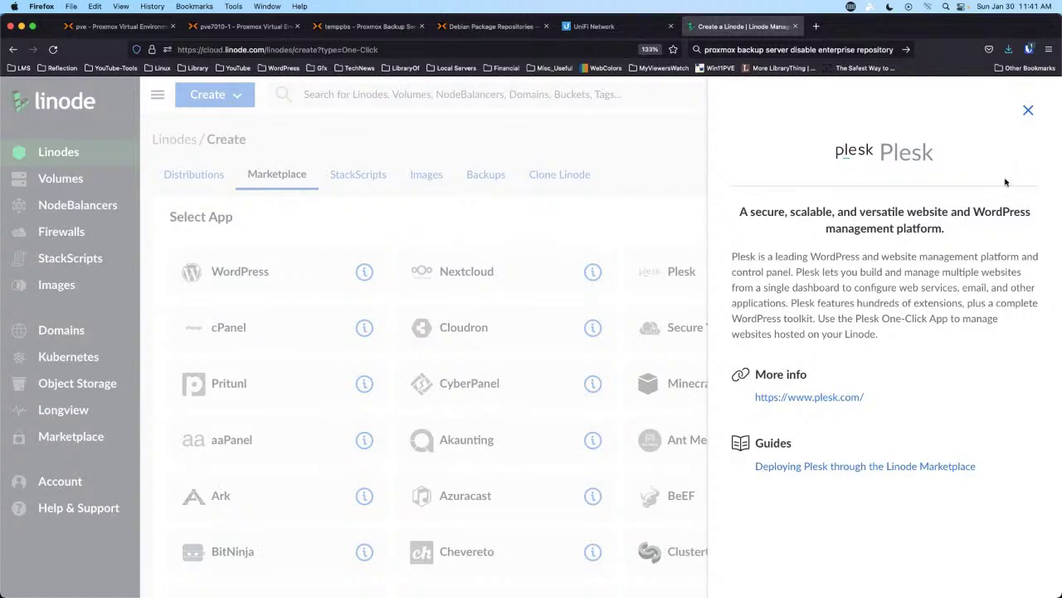
pyautogui.click(1027, 112)
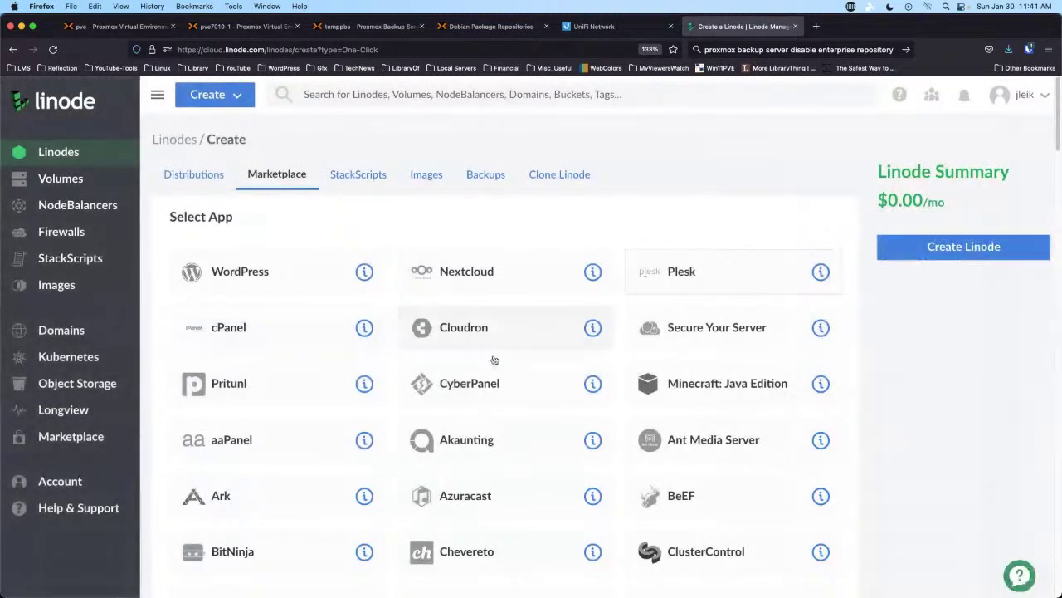
# Step: Look through the whole list of Marketplace apps, from WordPress down to Zabbix, and return to its beginning
pyautogui.scroll(-3, 481, 368)
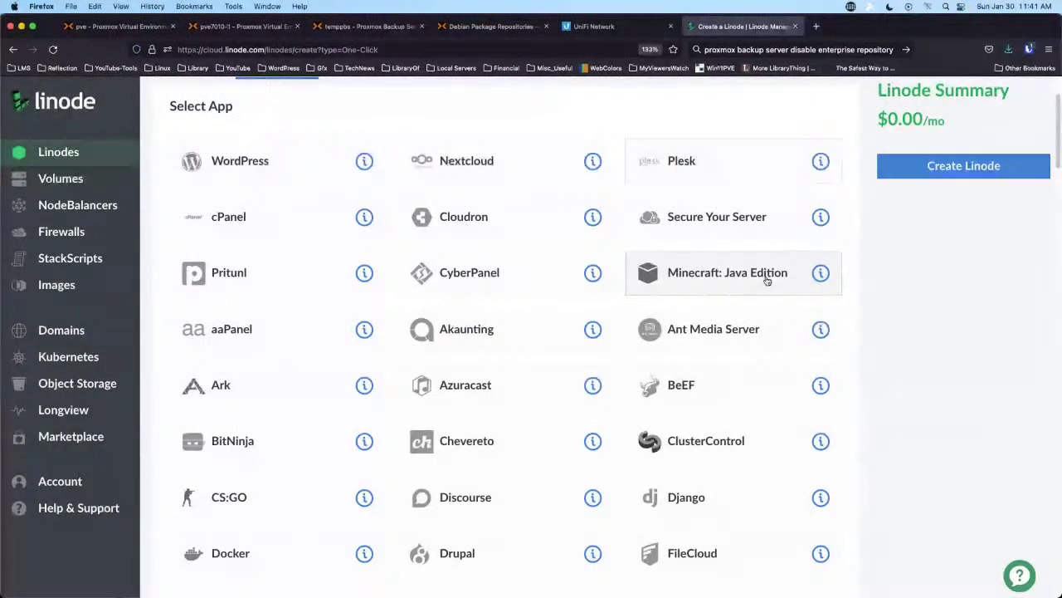
pyautogui.scroll(-3, 496, 271)
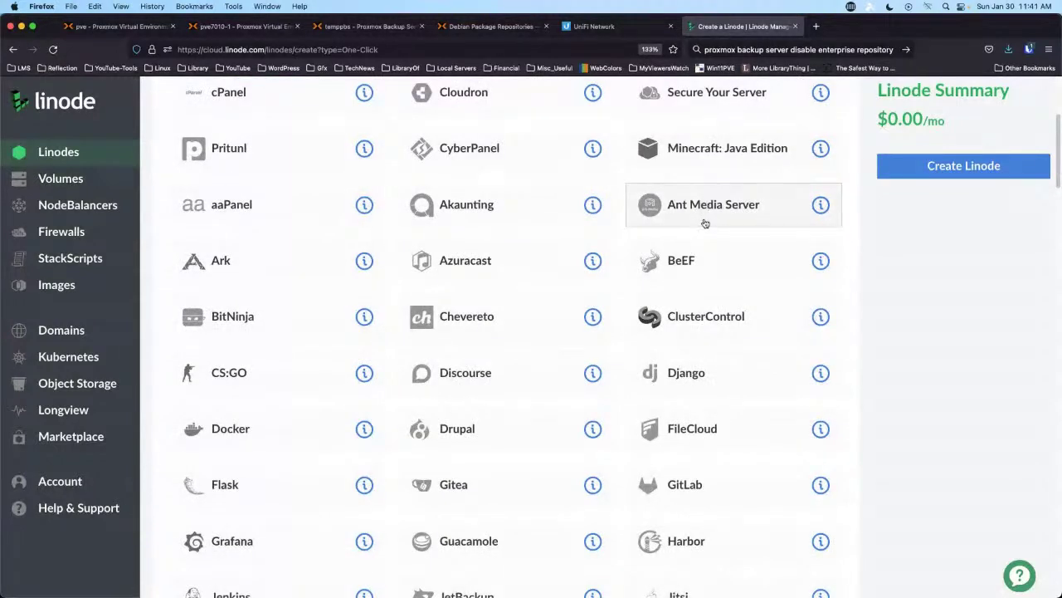
pyautogui.scroll(-3, 563, 371)
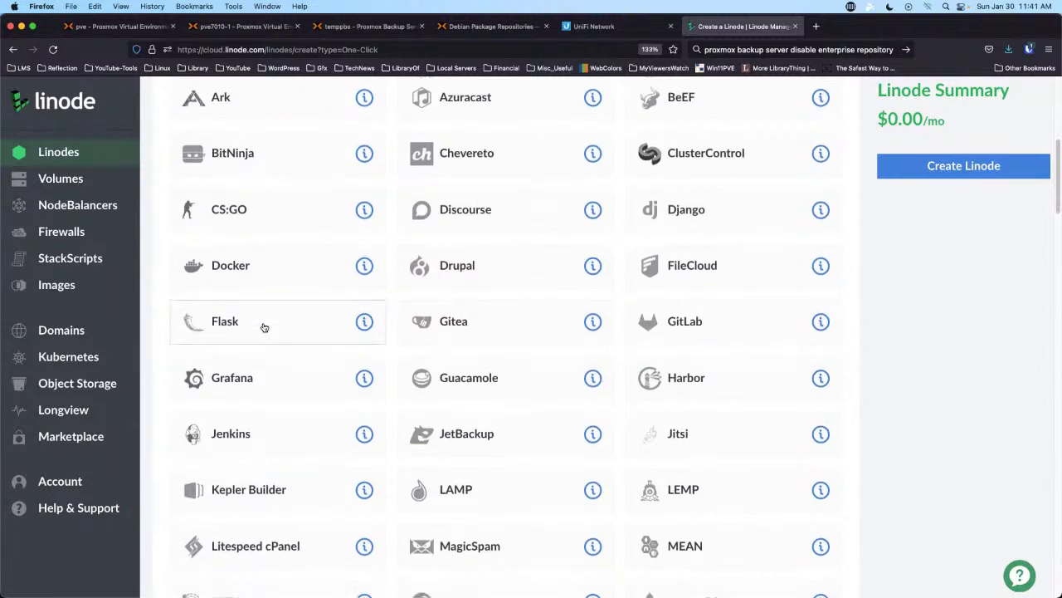
pyautogui.scroll(-2, 266, 329)
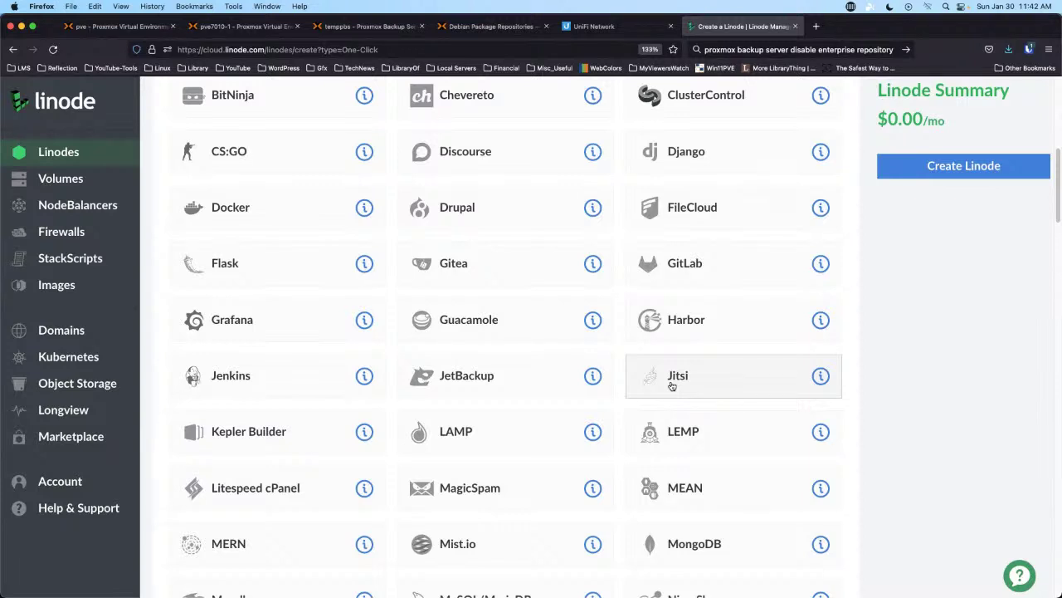
pyautogui.scroll(-4, 540, 374)
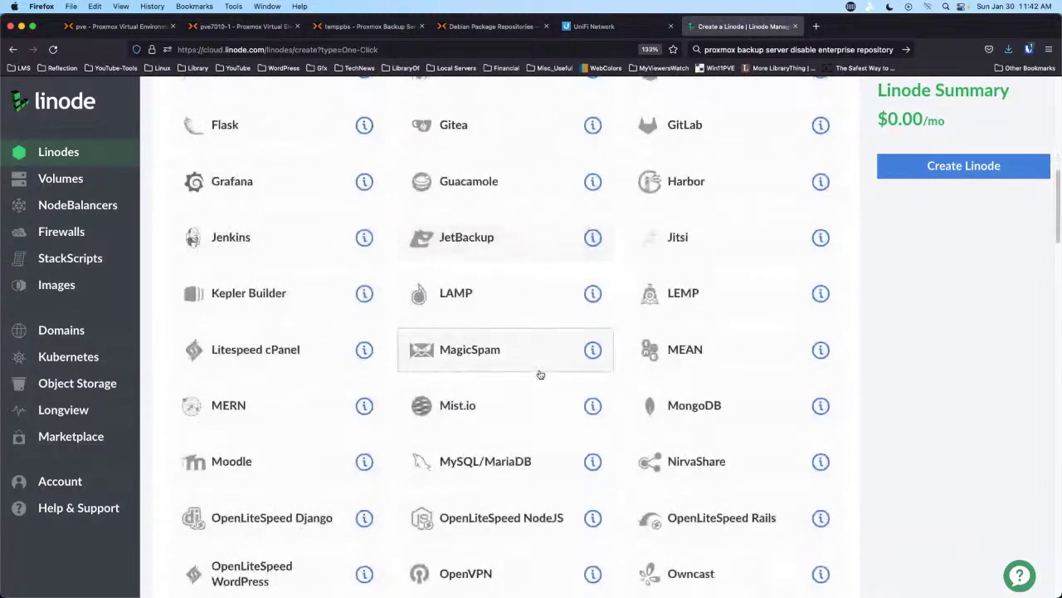
pyautogui.scroll(-2, 540, 375)
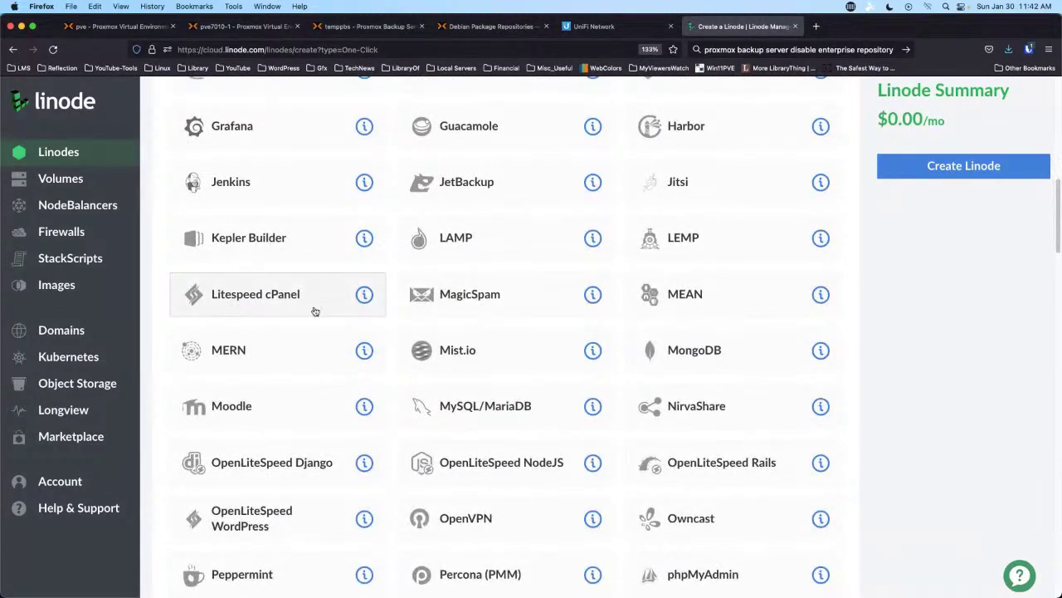
pyautogui.scroll(-3, 485, 319)
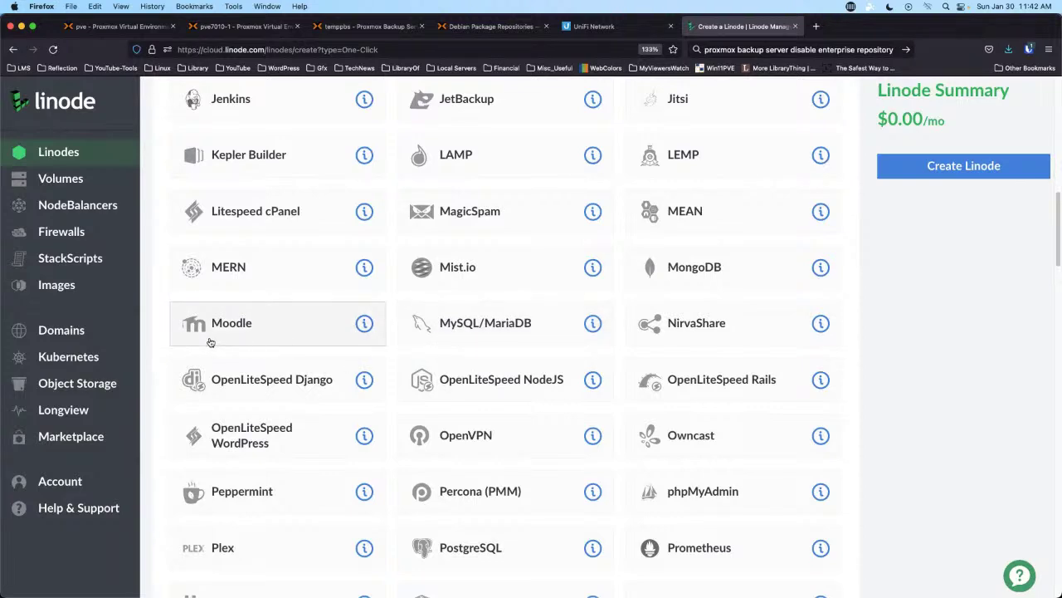
pyautogui.scroll(-5, 210, 342)
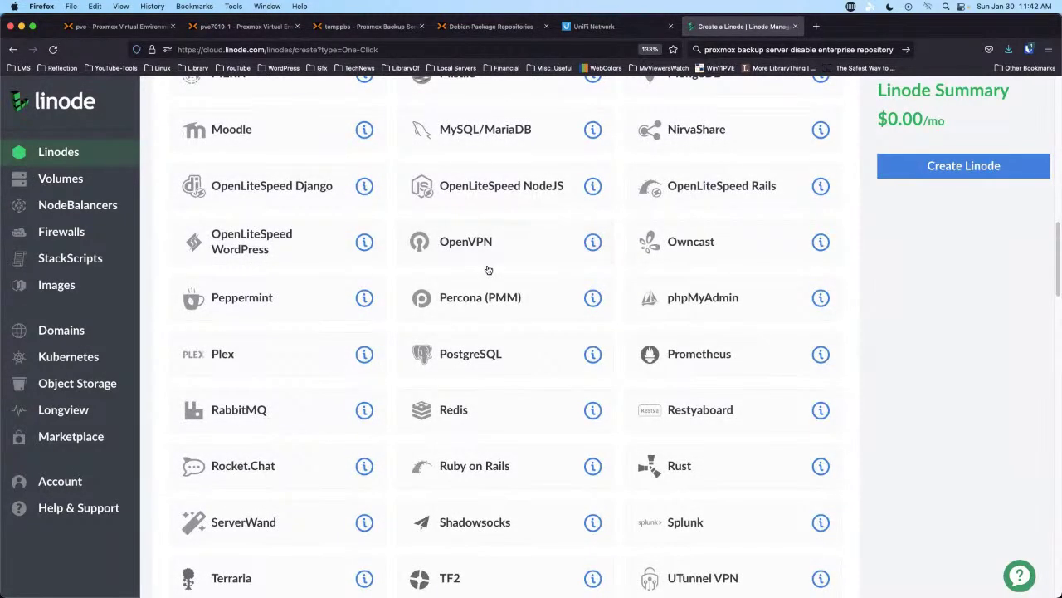
pyautogui.scroll(-2, 371, 437)
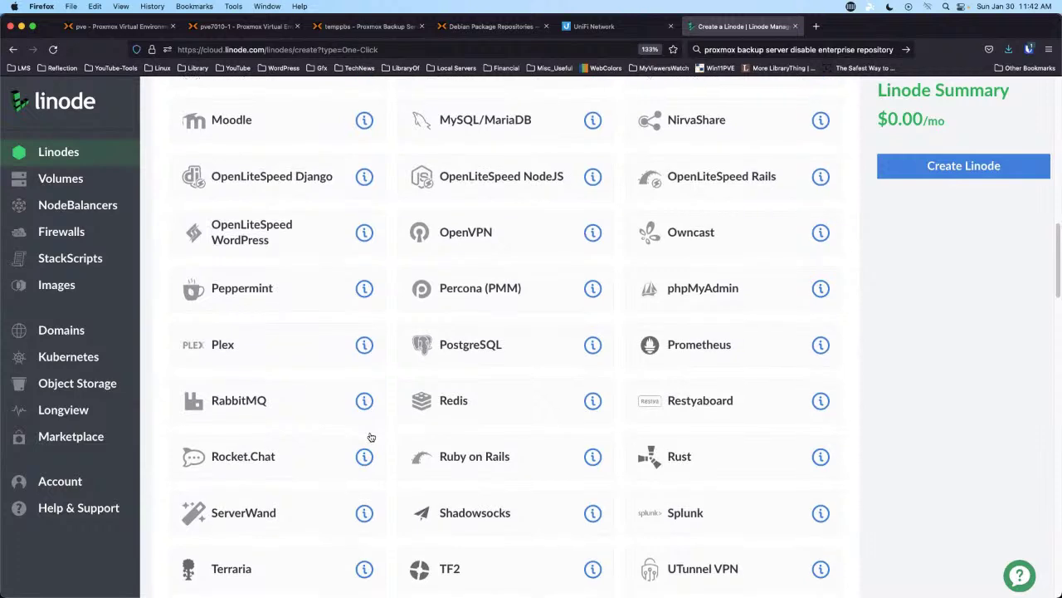
pyautogui.scroll(-4, 371, 438)
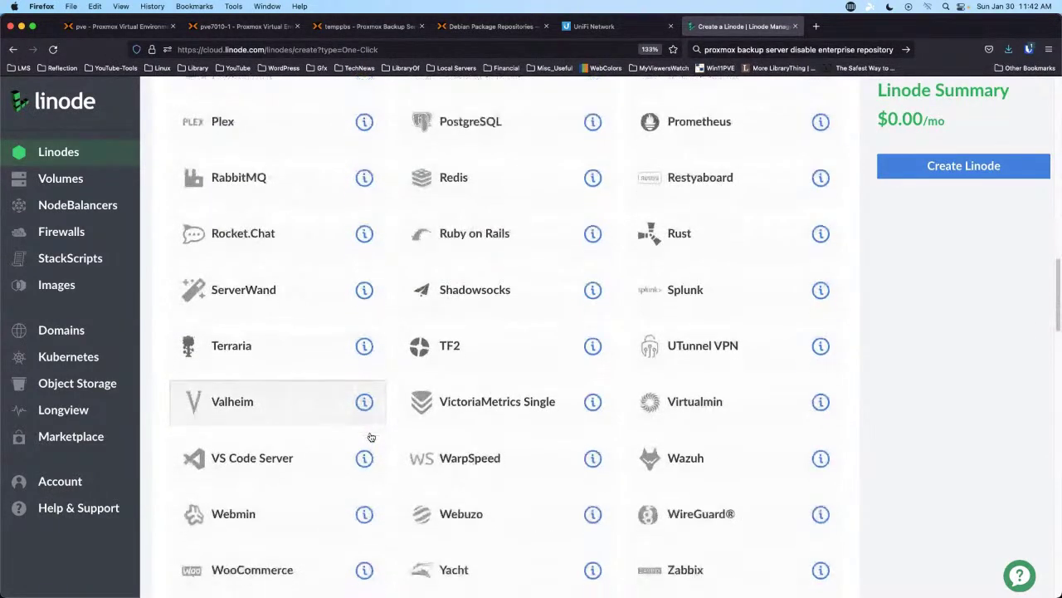
pyautogui.scroll(-3, 368, 437)
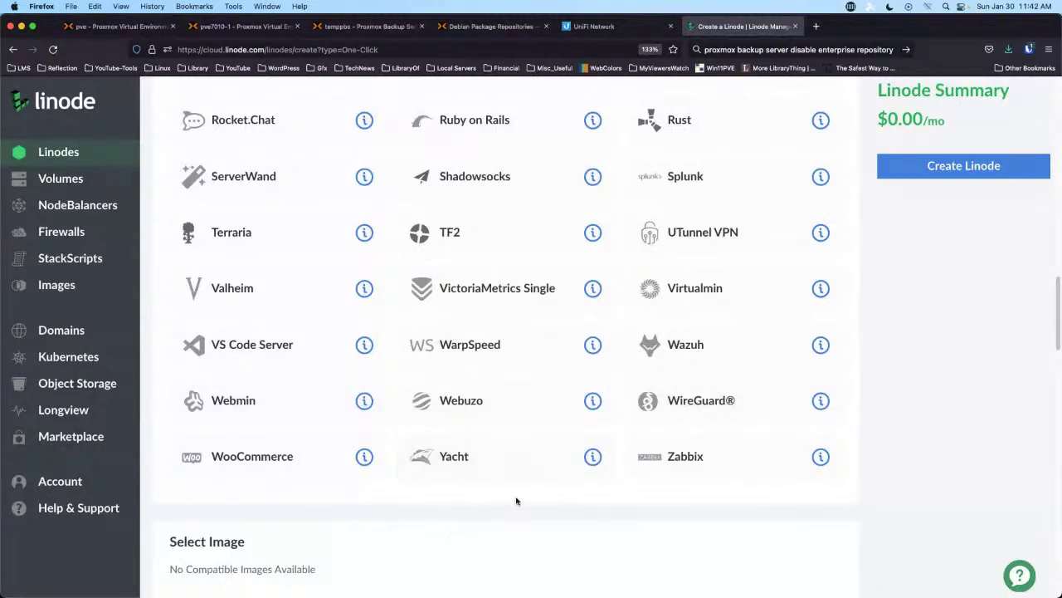
pyautogui.scroll(-5, 550, 489)
pyautogui.scroll(-1, 550, 489)
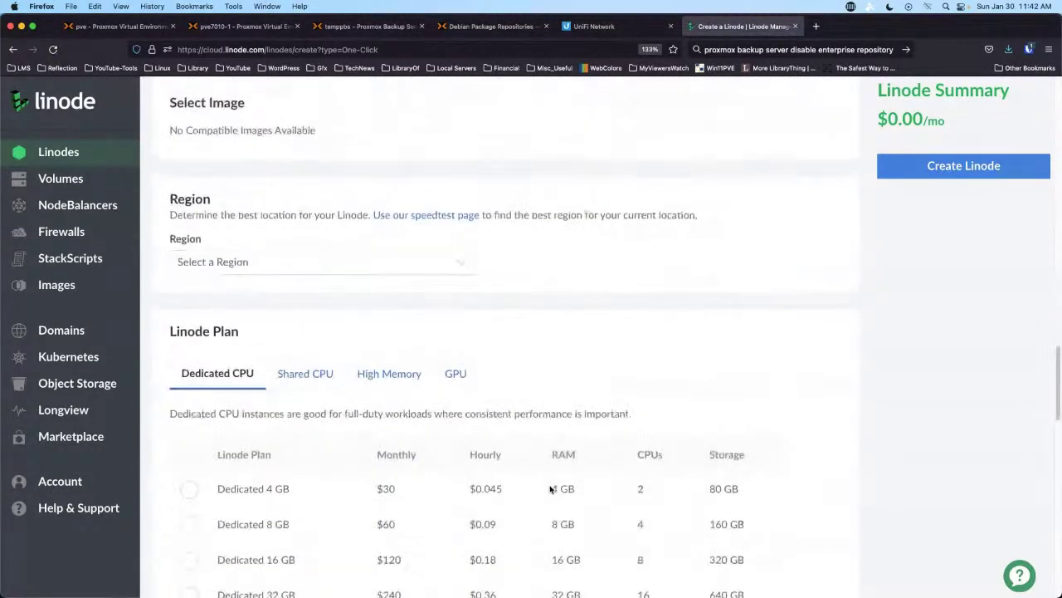
pyautogui.scroll(6, 551, 493)
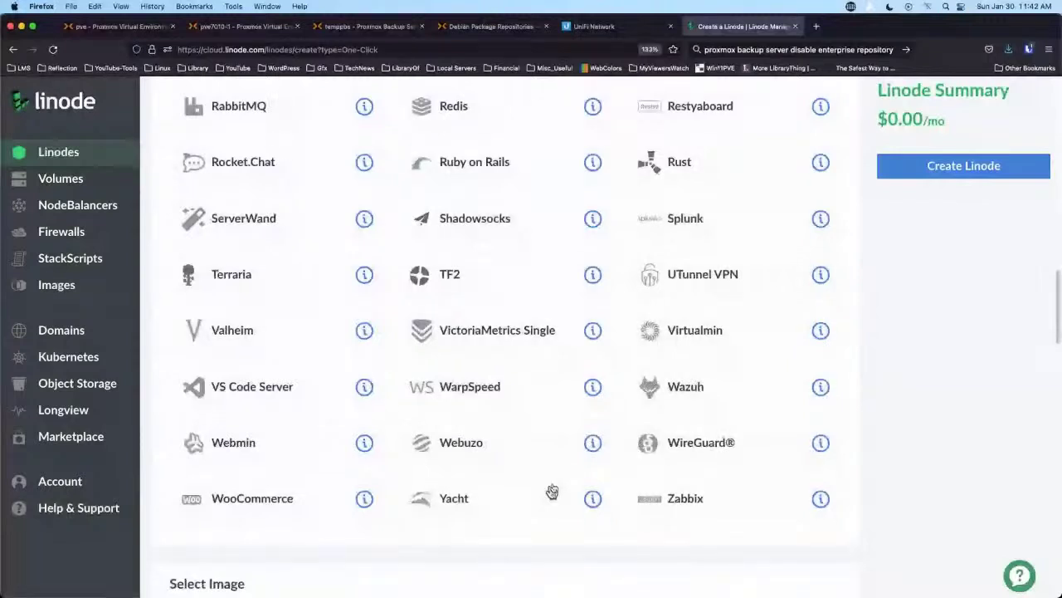
pyautogui.scroll(15, 540, 563)
pyautogui.scroll(3, 539, 563)
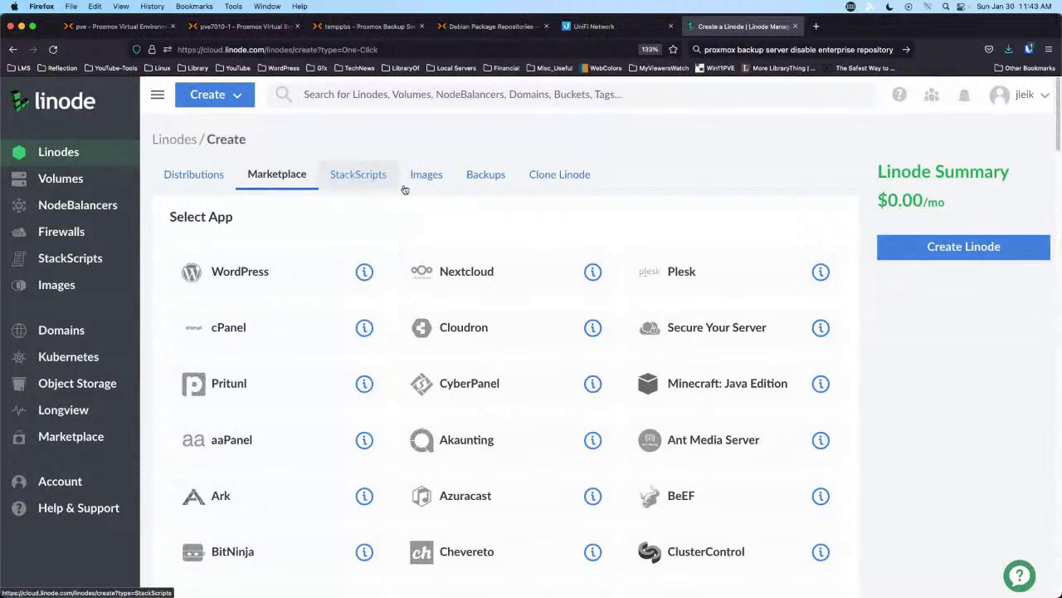
# Step: Show the StackScripts options for the new Linode and look through the Community StackScripts
pyautogui.click(347, 178)
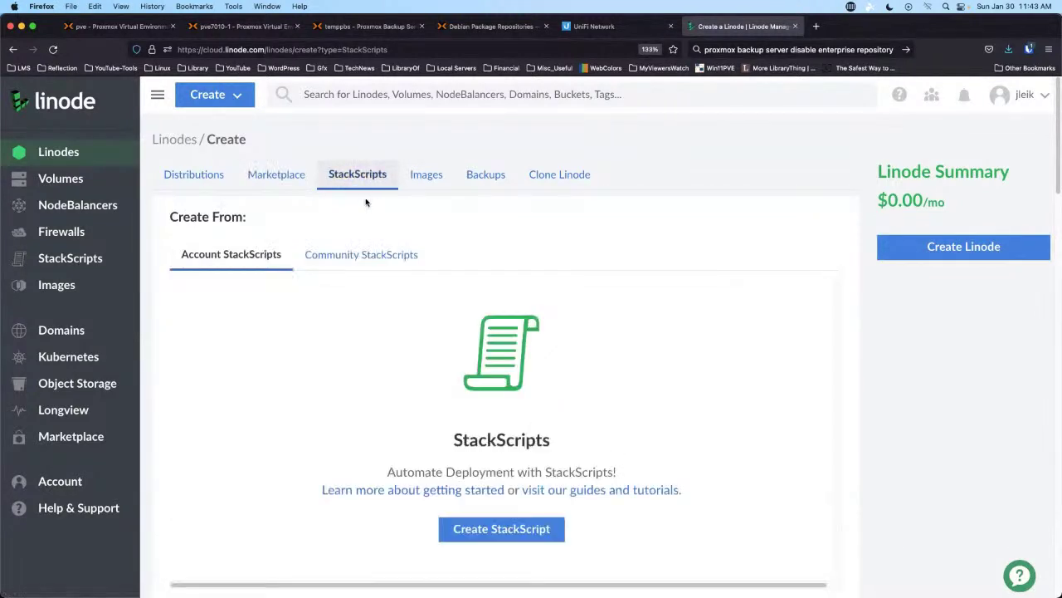
pyautogui.click(349, 256)
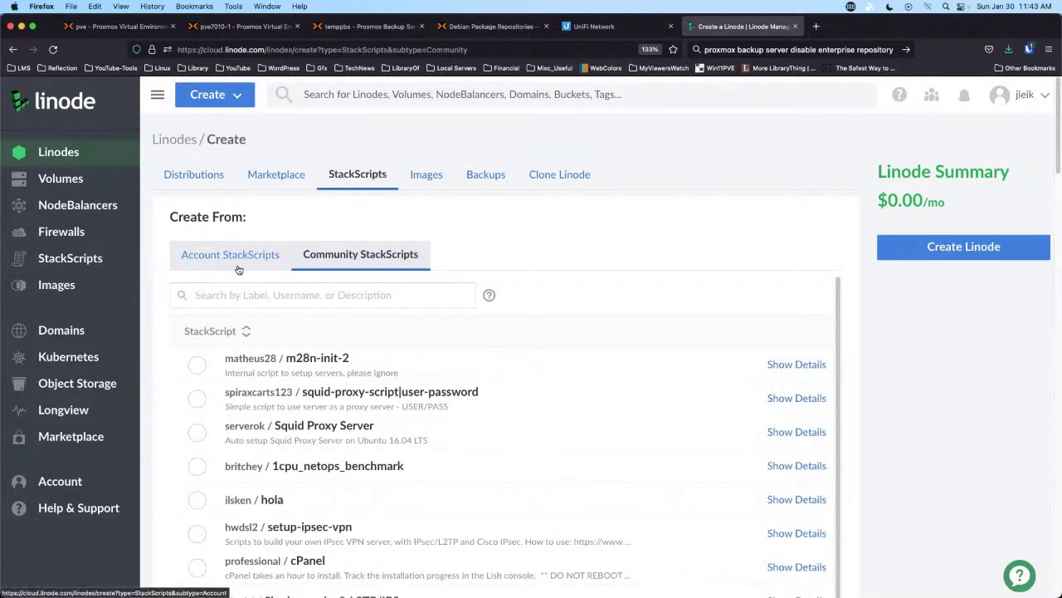
pyautogui.scroll(-3, 516, 474)
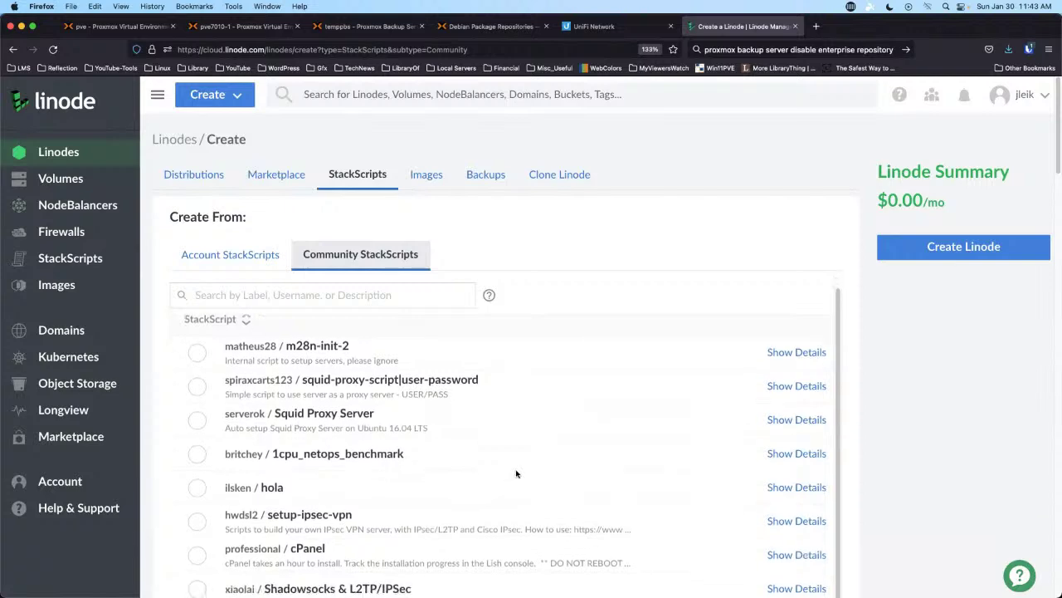
pyautogui.scroll(-10, 516, 473)
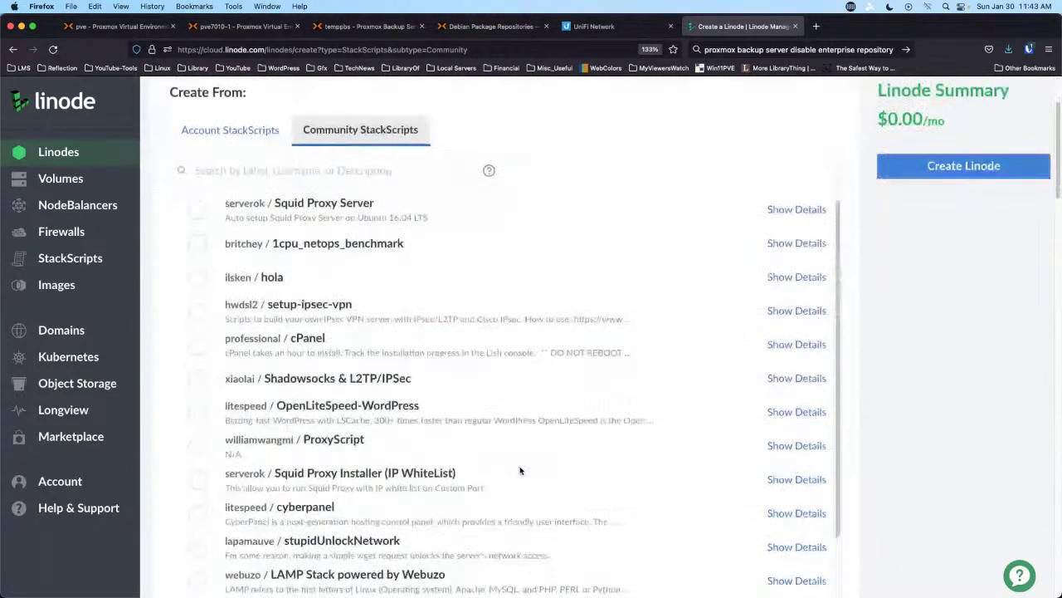
pyautogui.scroll(-3, 520, 471)
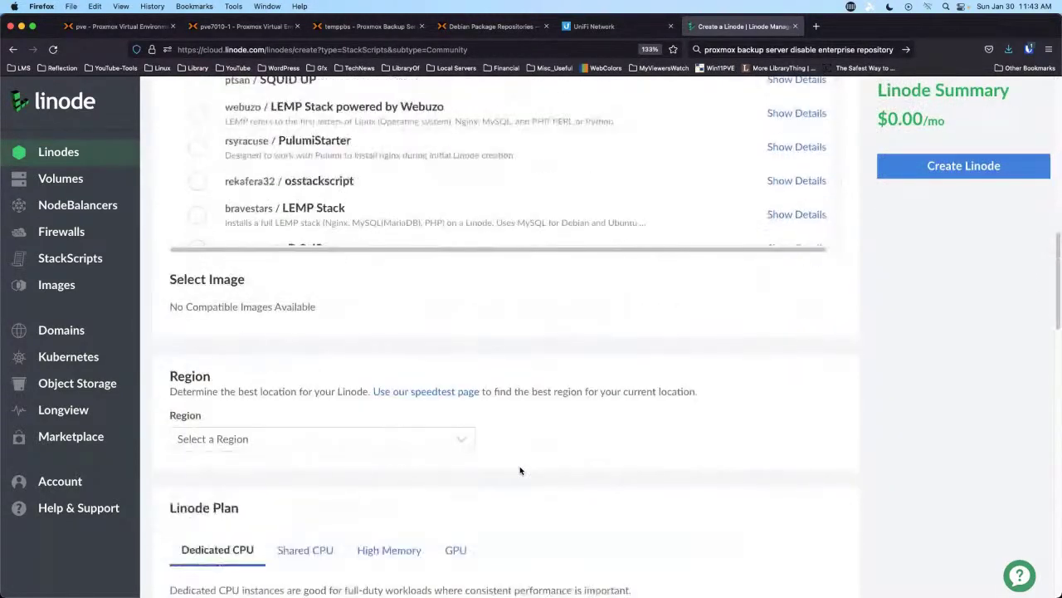
# Step: Show the Images, Backups and Clone Linode options for creating the new Linode
pyautogui.scroll(15, 520, 465)
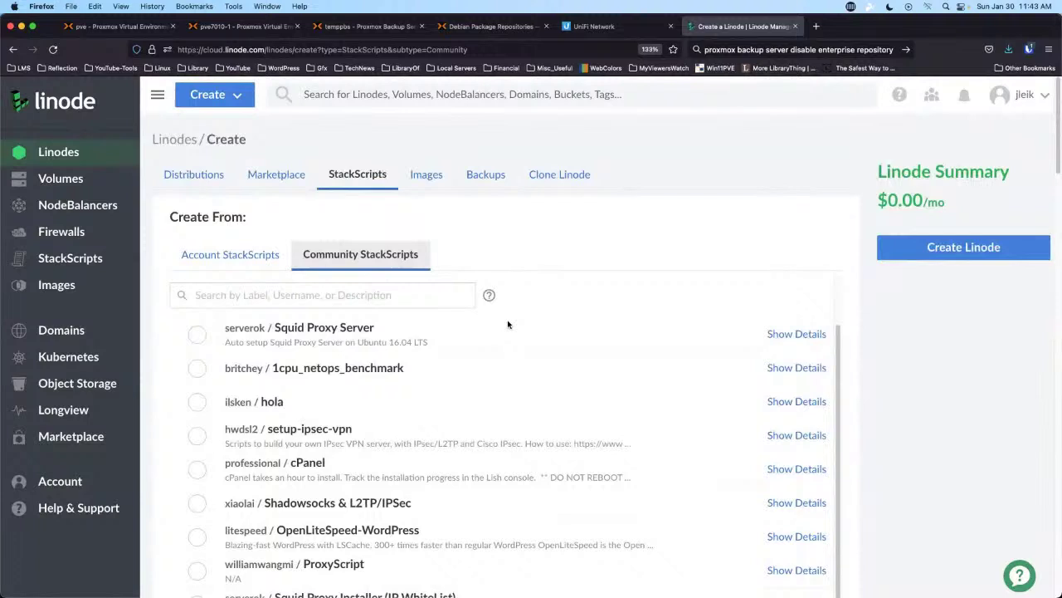
pyautogui.click(427, 176)
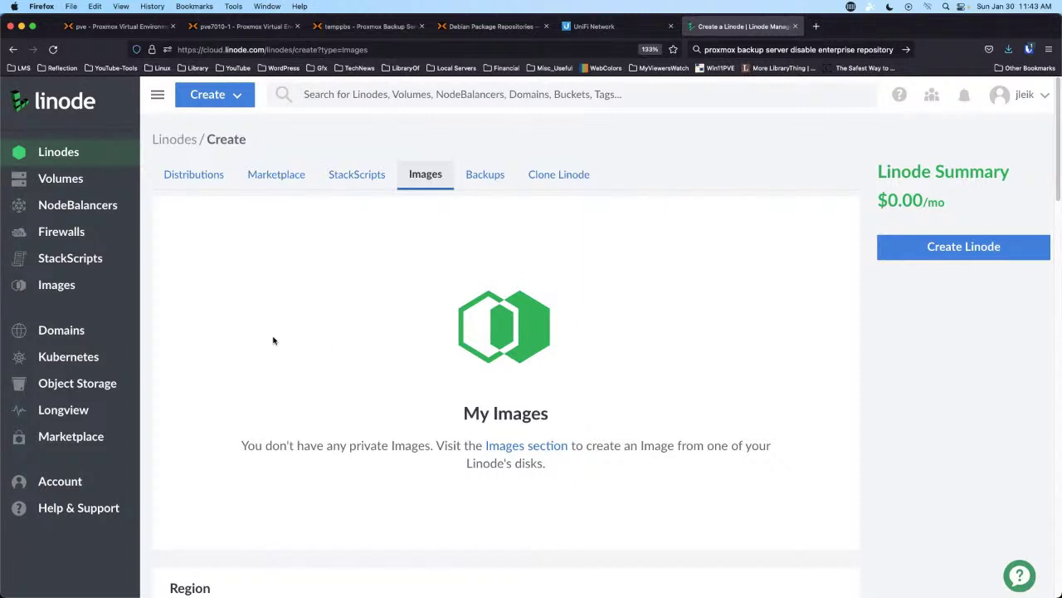
pyautogui.click(483, 174)
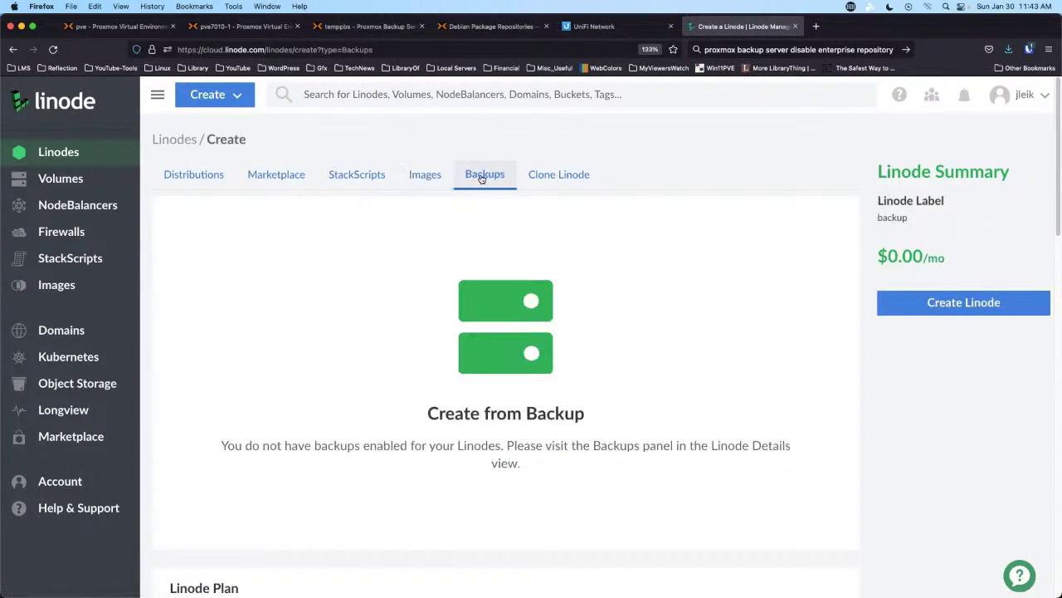
pyautogui.click(561, 180)
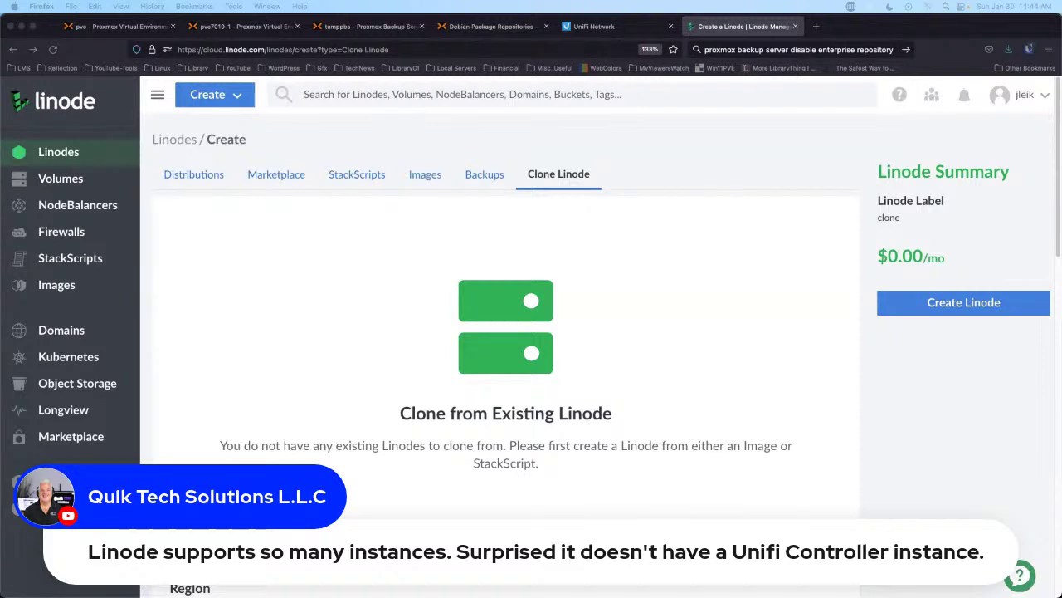
# Step: Check the Marketplace apps for a UniFi Controller and return to the beginning of the list
pyautogui.click(279, 176)
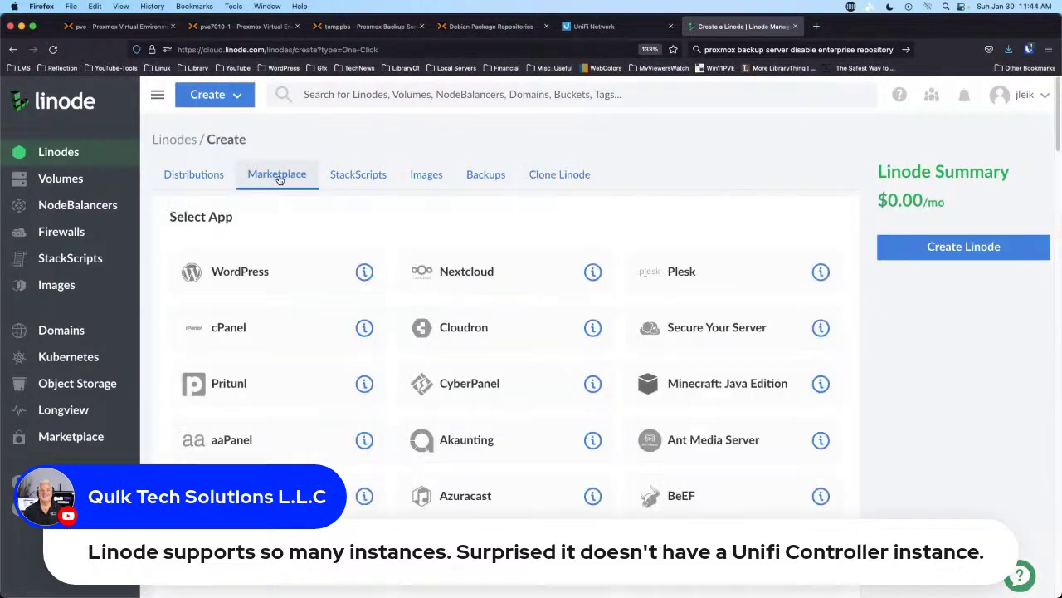
pyautogui.scroll(-15, 484, 453)
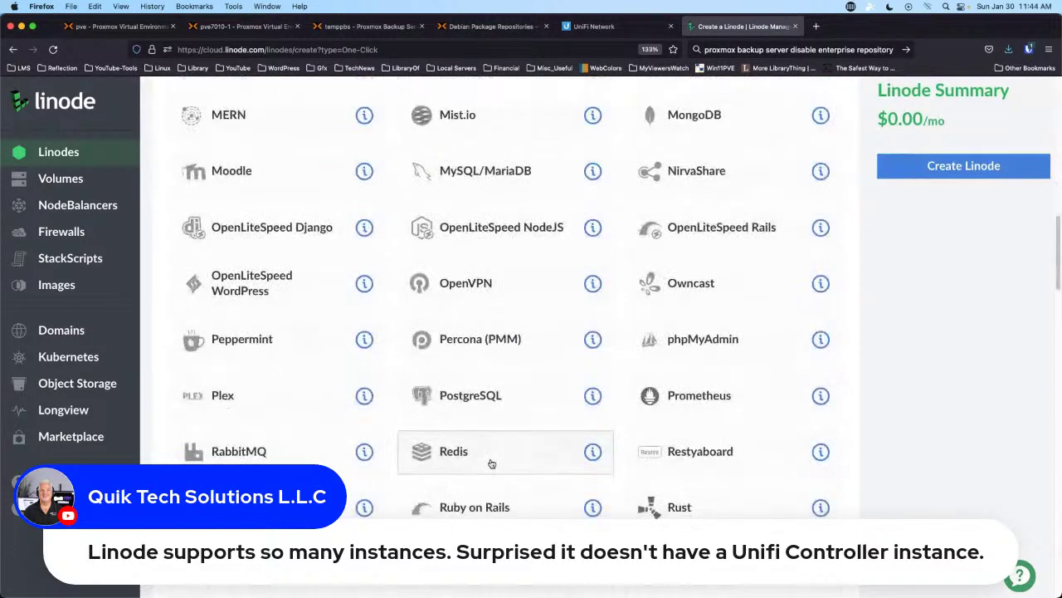
pyautogui.scroll(-5, 491, 463)
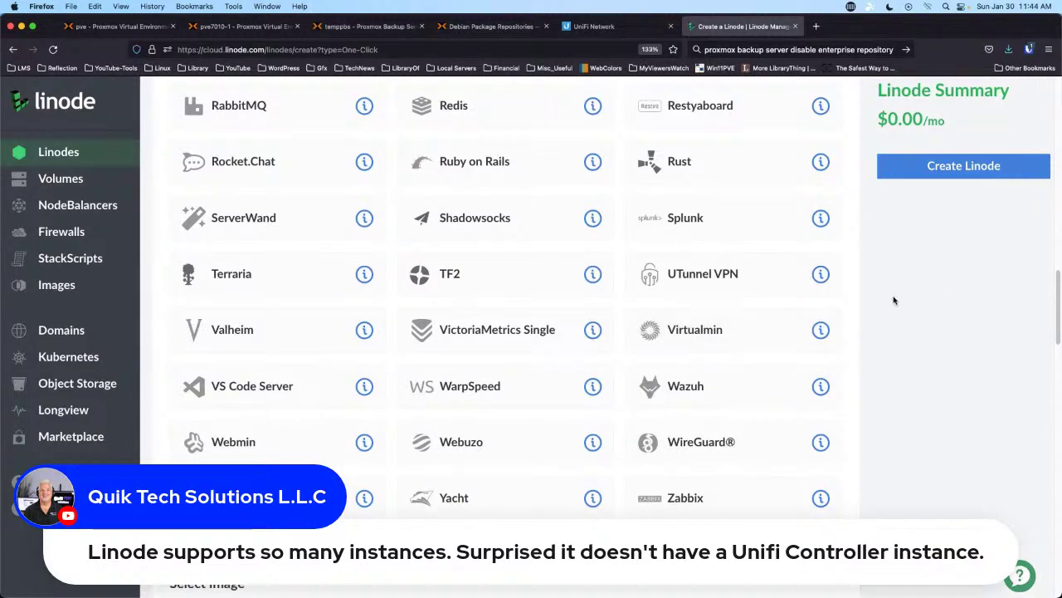
pyautogui.scroll(2, 885, 295)
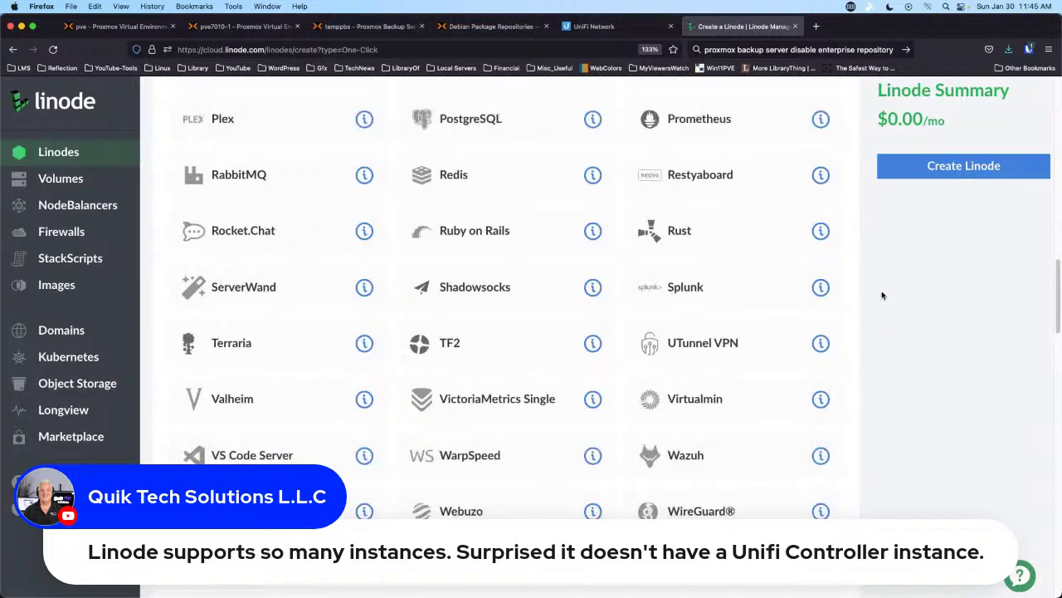
pyautogui.scroll(15, 883, 293)
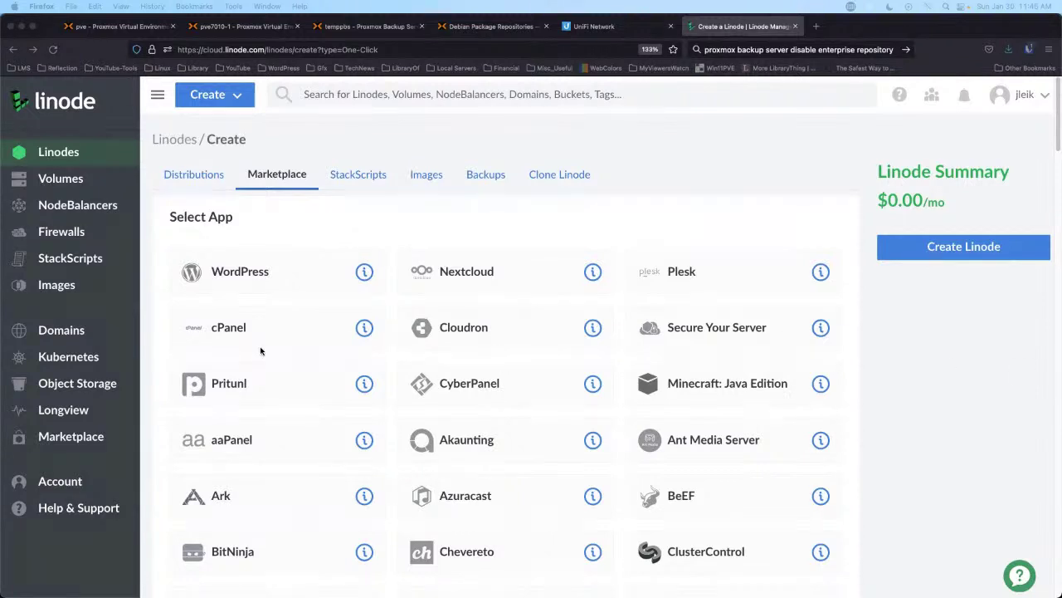
# Step: Go slowly through all the Marketplace apps once more, from WordPress to Zabbix, and return to the first apps
pyautogui.scroll(-2, 345, 354)
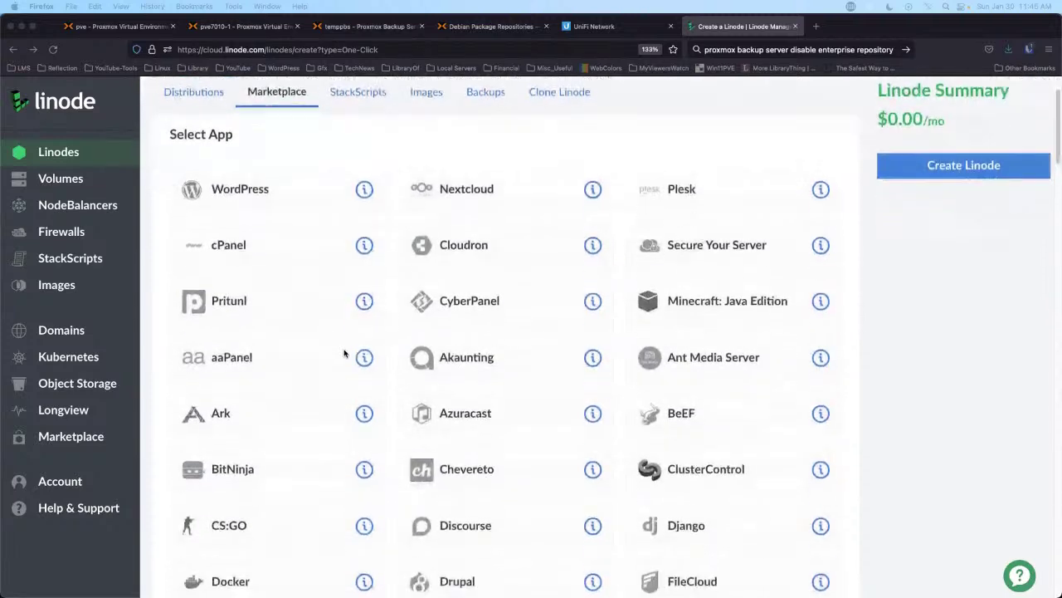
pyautogui.scroll(-3, 345, 354)
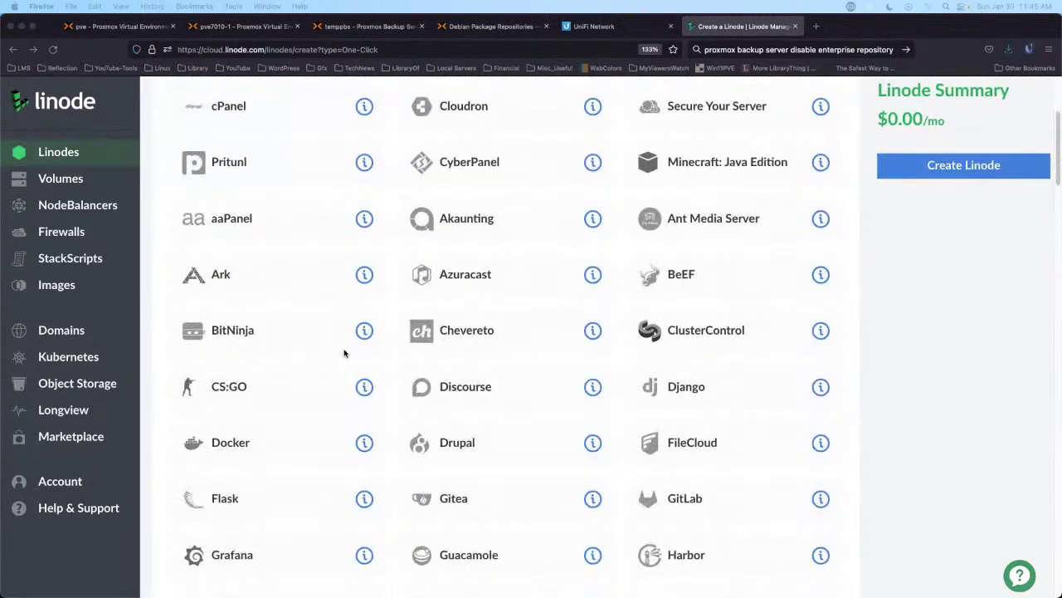
pyautogui.scroll(-3, 344, 353)
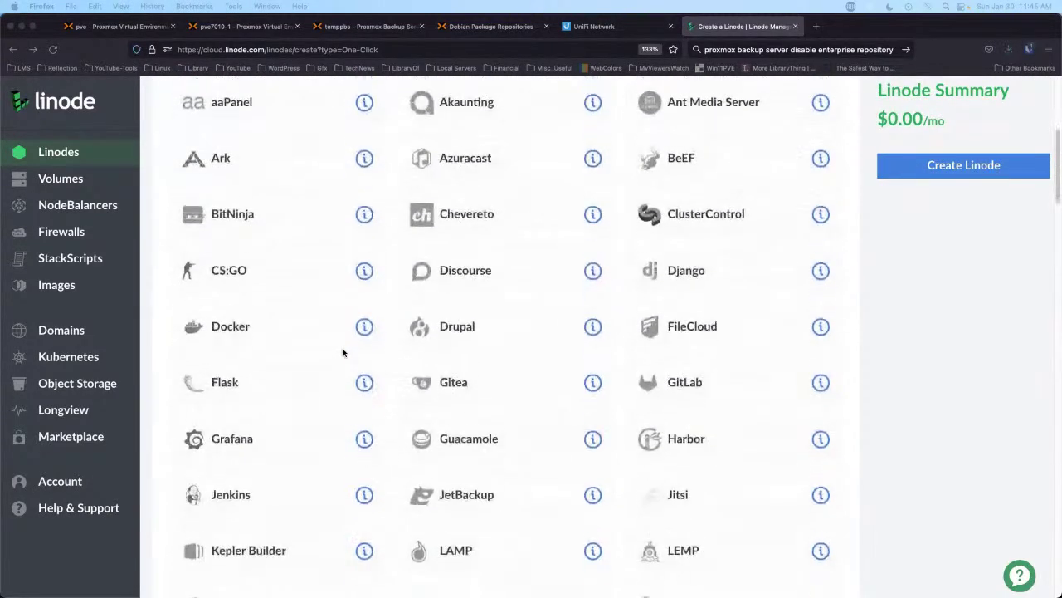
pyautogui.scroll(-3, 367, 336)
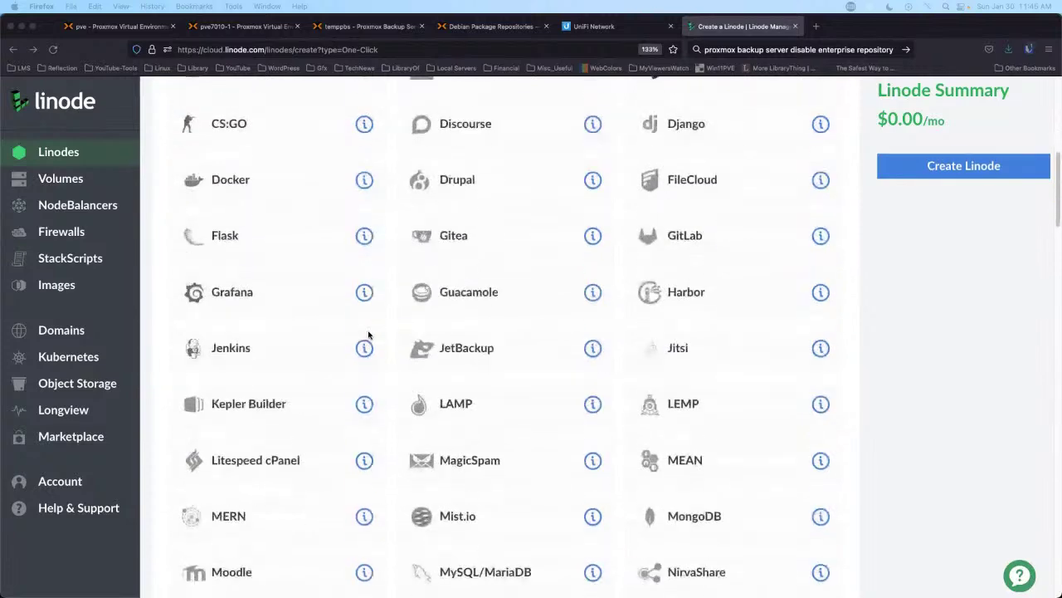
pyautogui.scroll(-5, 369, 335)
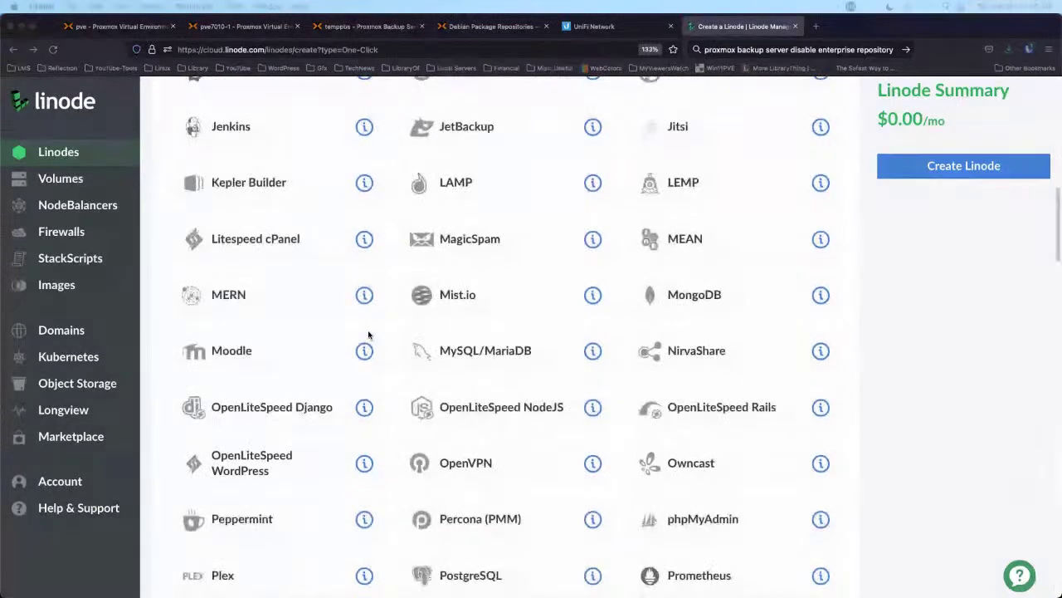
pyautogui.scroll(-4, 369, 334)
pyautogui.scroll(-5, 368, 335)
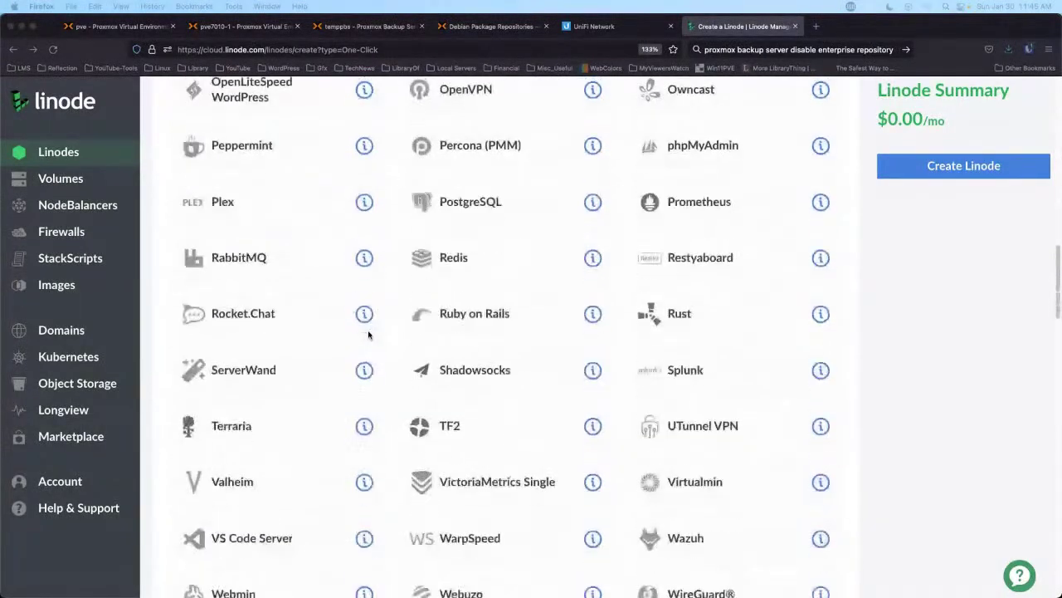
pyautogui.scroll(-2, 368, 334)
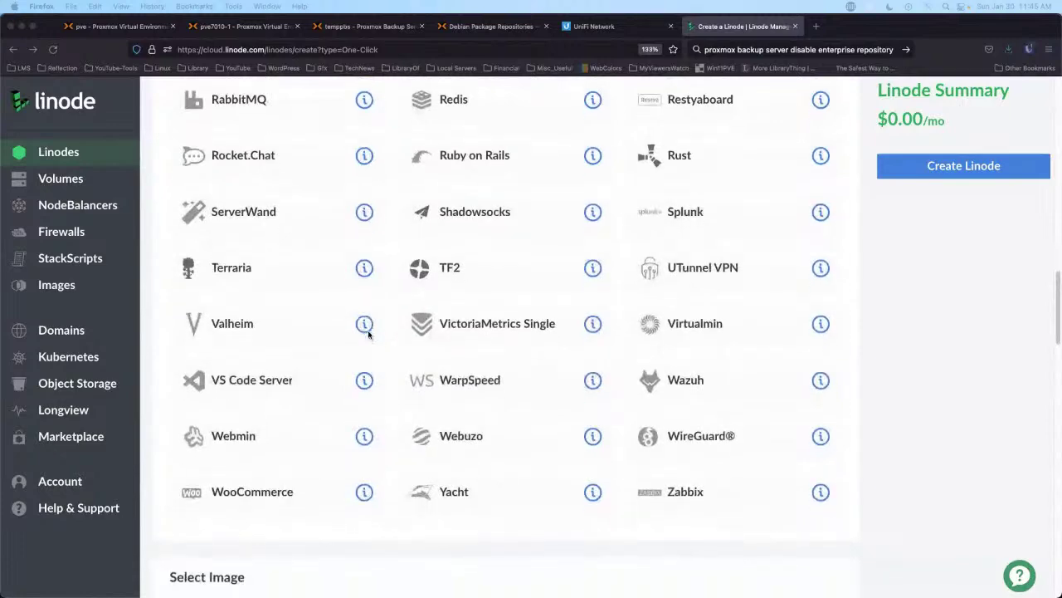
pyautogui.scroll(-3, 369, 335)
pyautogui.scroll(20, 368, 334)
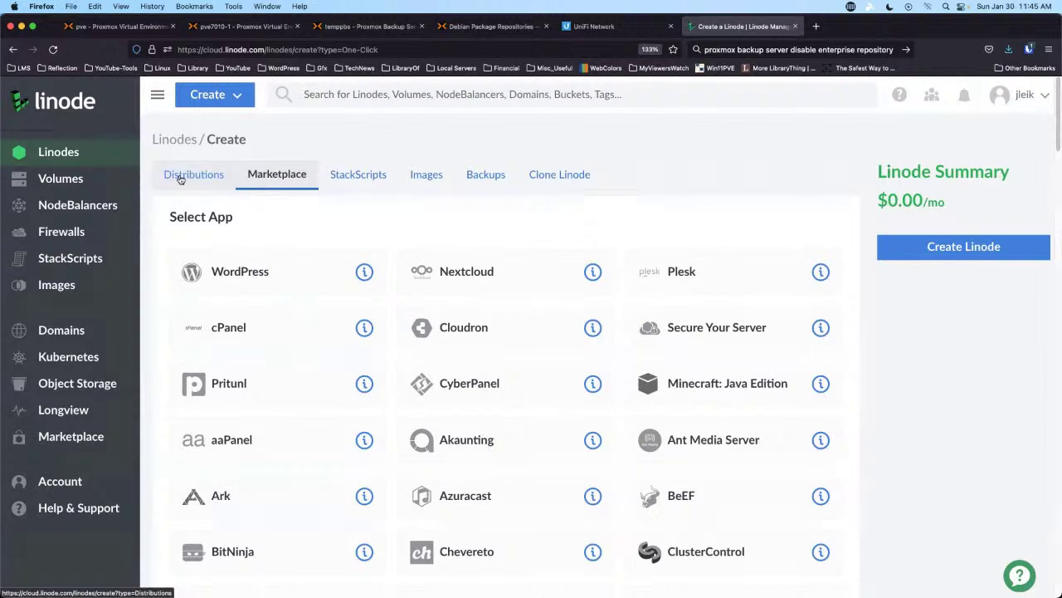
# Step: Go back to the Linux distribution options for the new Linode and open the list of images
pyautogui.click(180, 176)
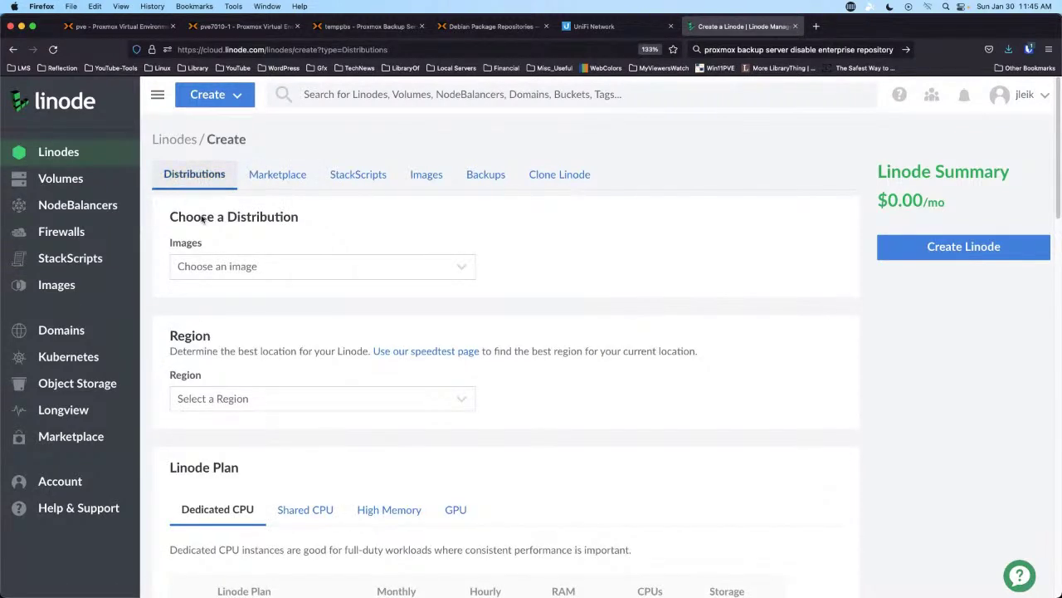
pyautogui.click(335, 270)
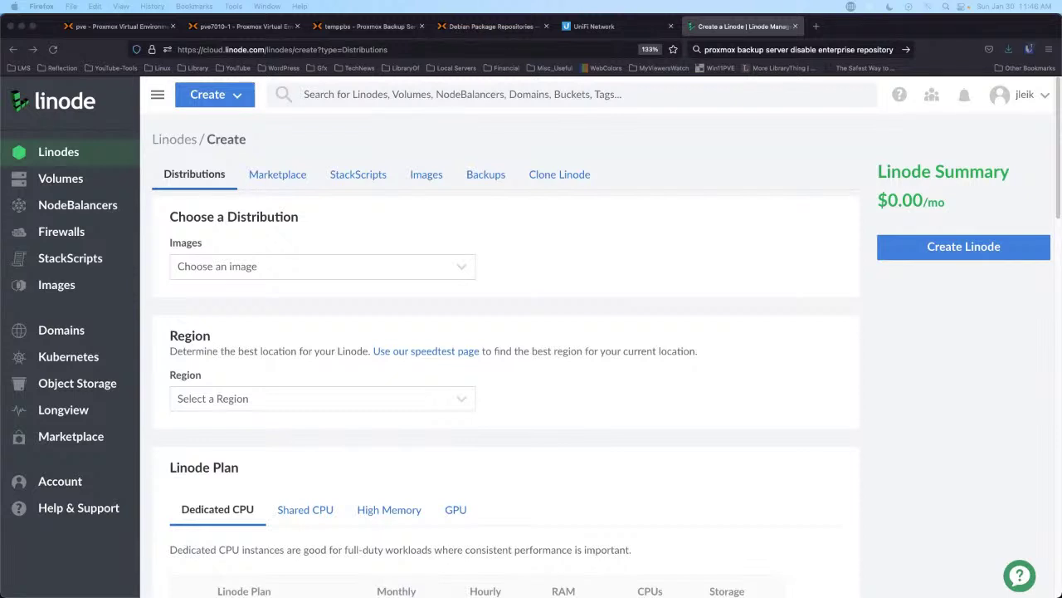
# Step: Switch to the YouTube Studio browser window, view the Porteus Kiosk design and the Spiceworks networking topic, and return to the Linode window
pyautogui.click(268, 7)
pyautogui.click(315, 53)
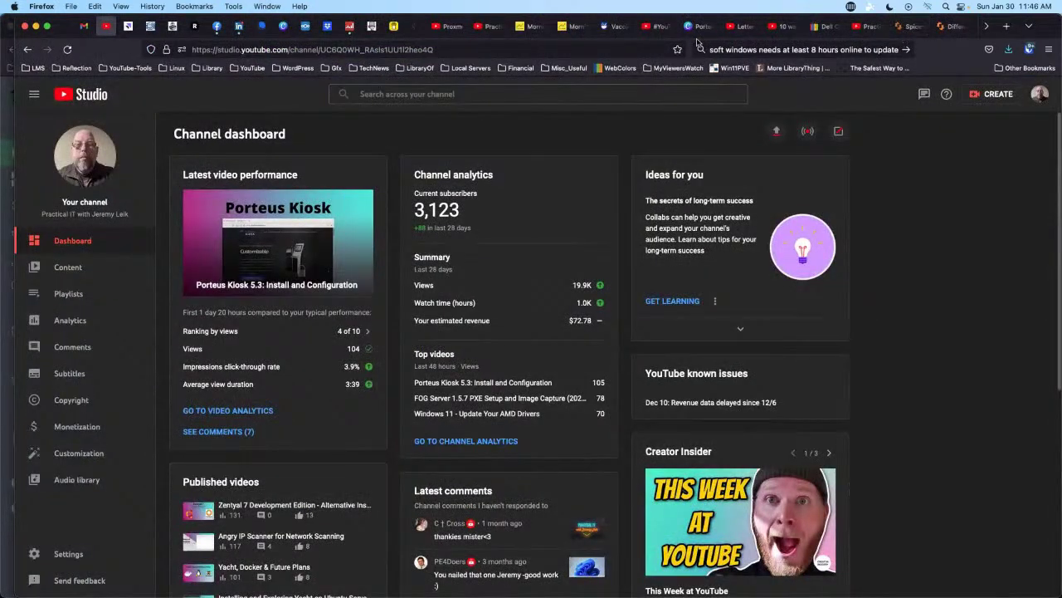
pyautogui.click(701, 27)
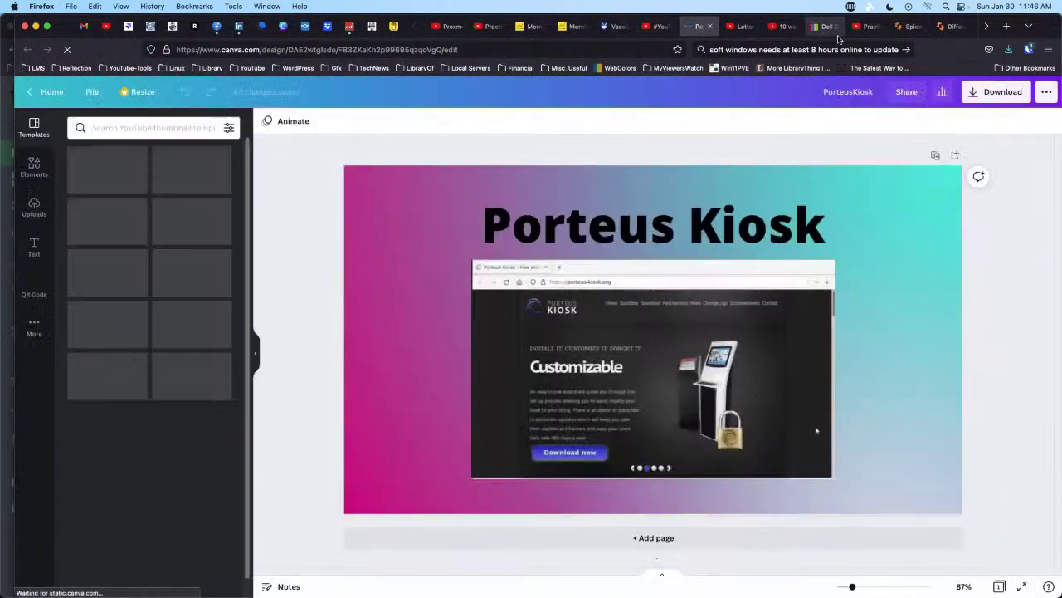
pyautogui.click(953, 26)
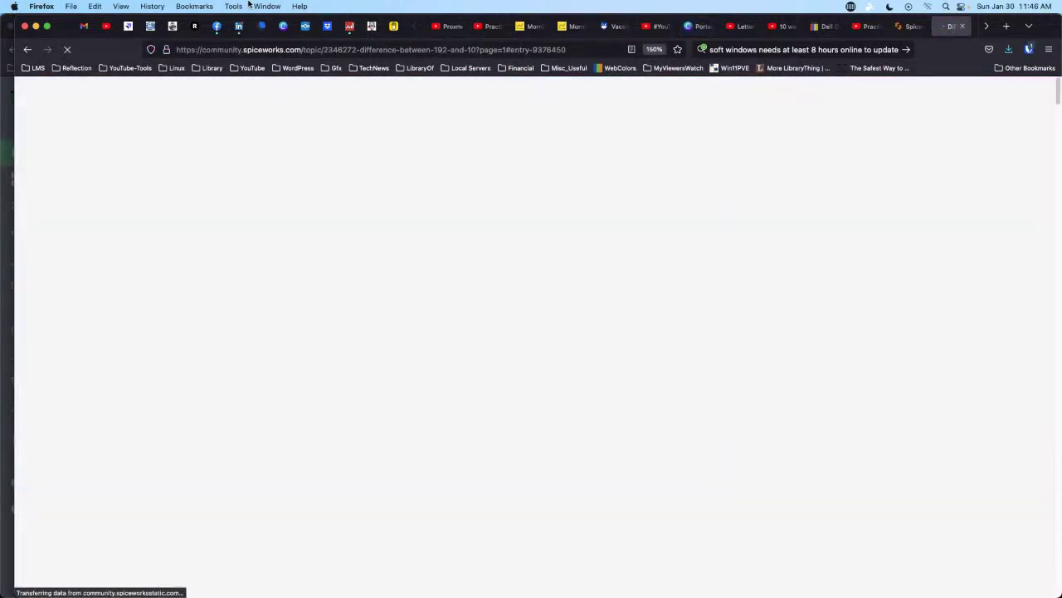
pyautogui.click(267, 6)
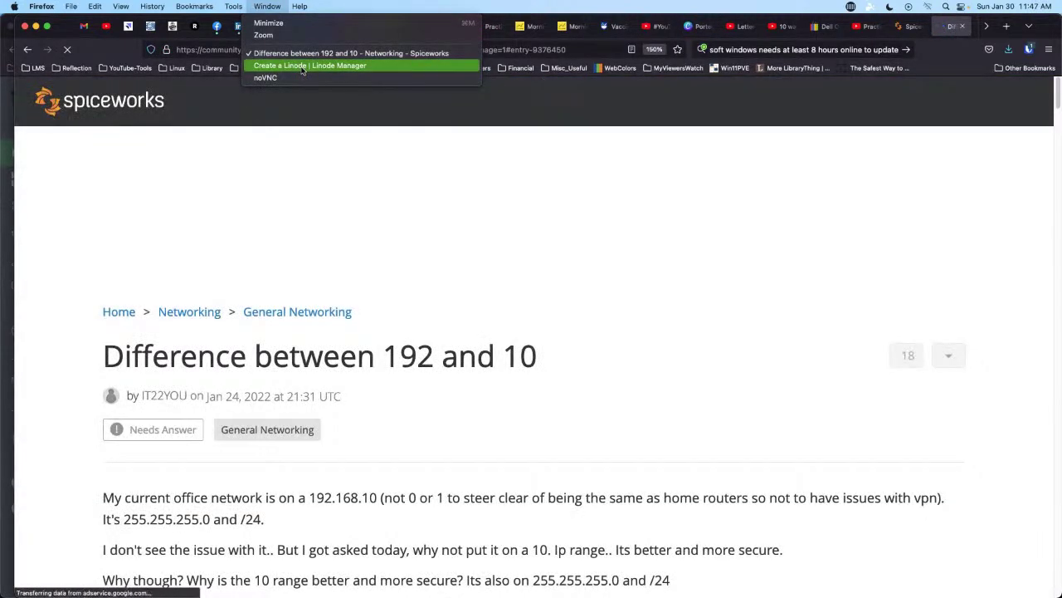
pyautogui.click(301, 68)
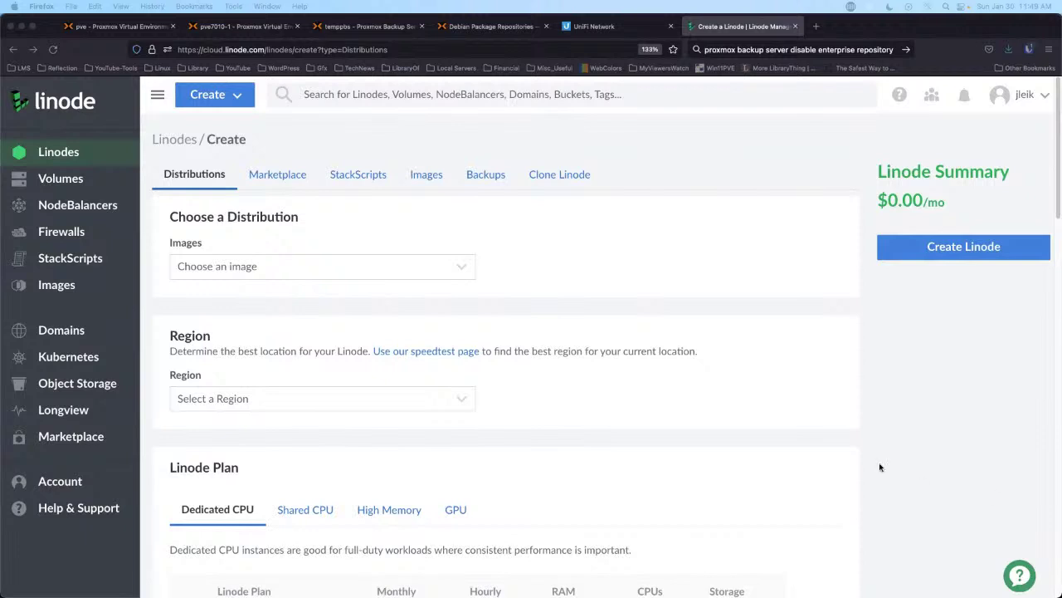
# Step: Choose Ubuntu 20.04 LTS as the distribution image for the new Linode
pyautogui.click(460, 274)
pyautogui.scroll(-3, 411, 408)
pyautogui.scroll(-10, 415, 412)
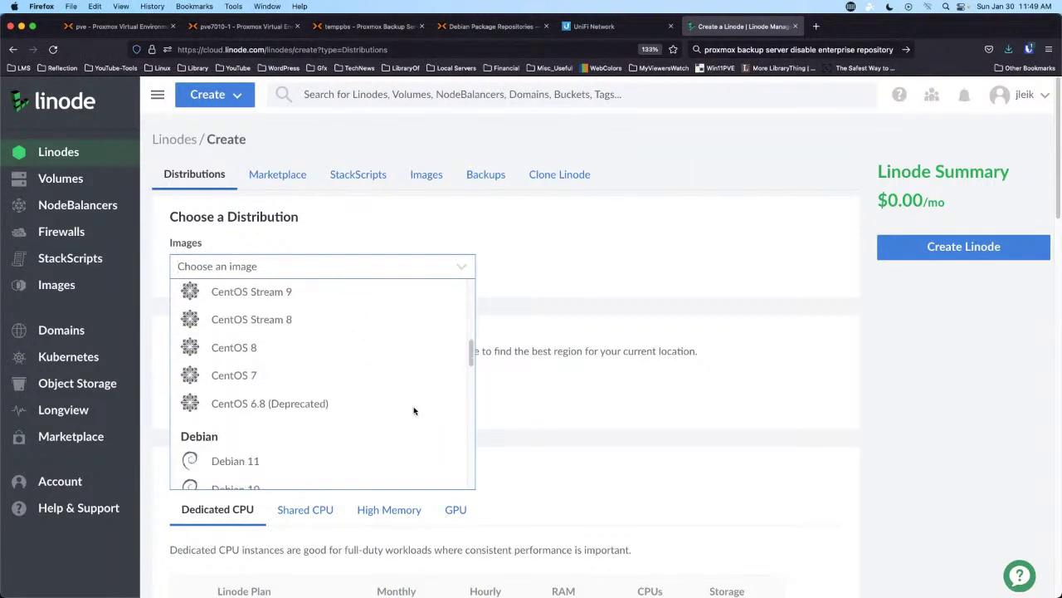
pyautogui.scroll(-5, 415, 412)
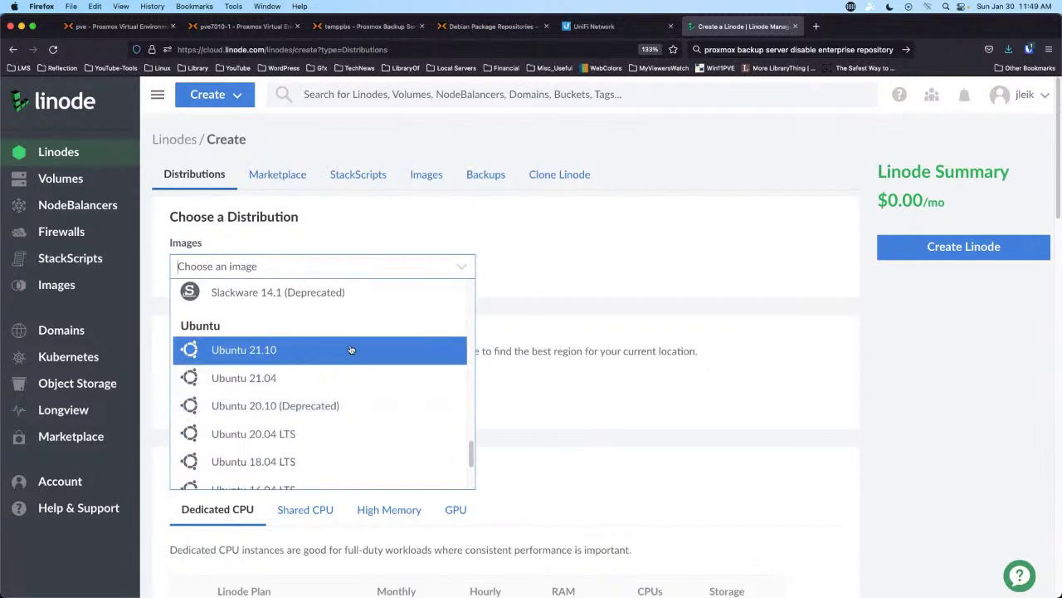
pyautogui.click(306, 441)
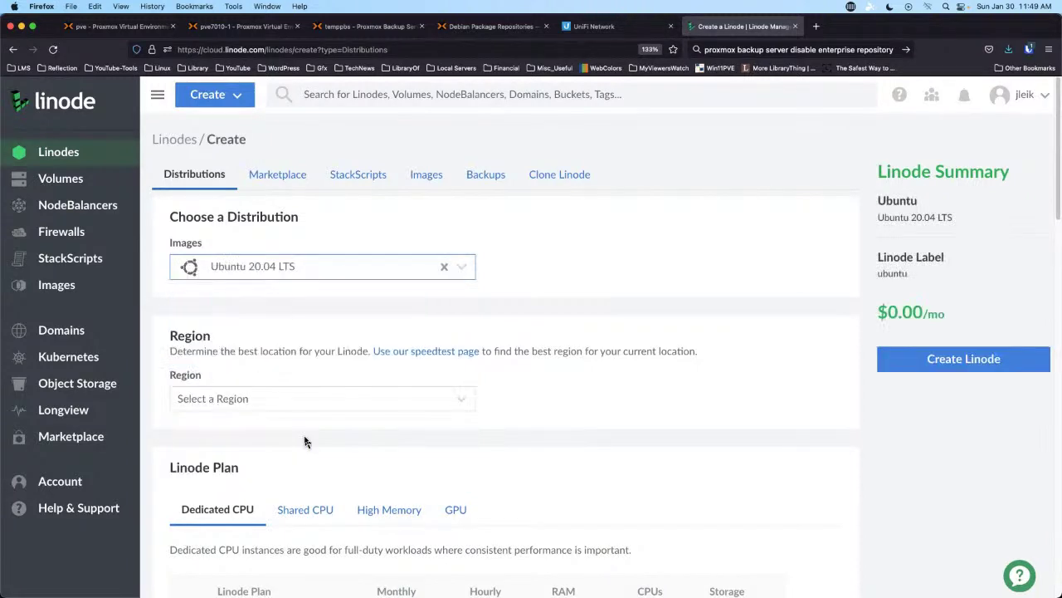
# Step: Set the region of the new Linode to Dallas, TX
pyautogui.click(373, 407)
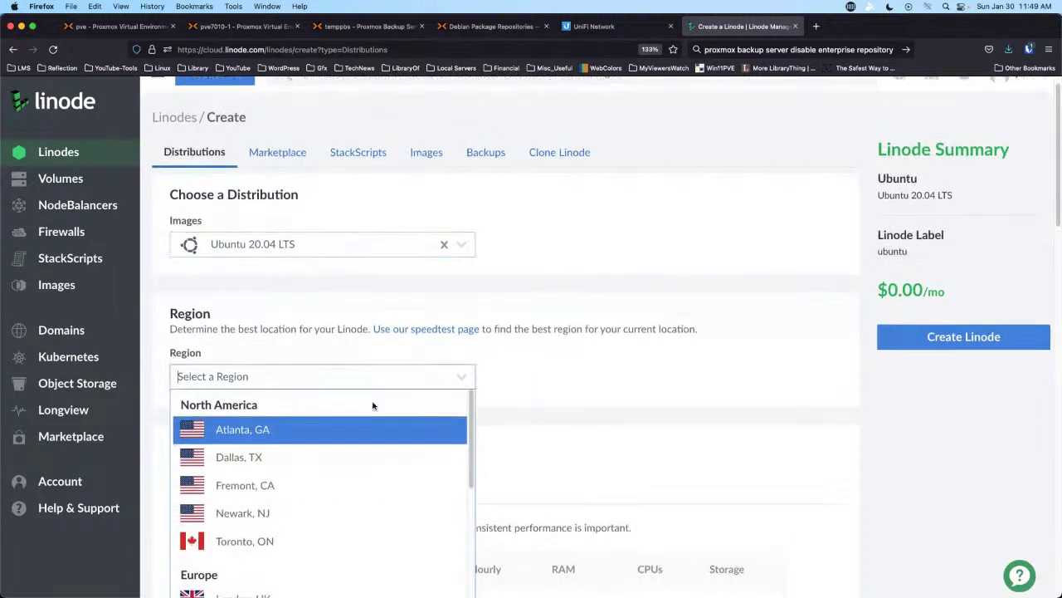
pyautogui.scroll(-3, 525, 344)
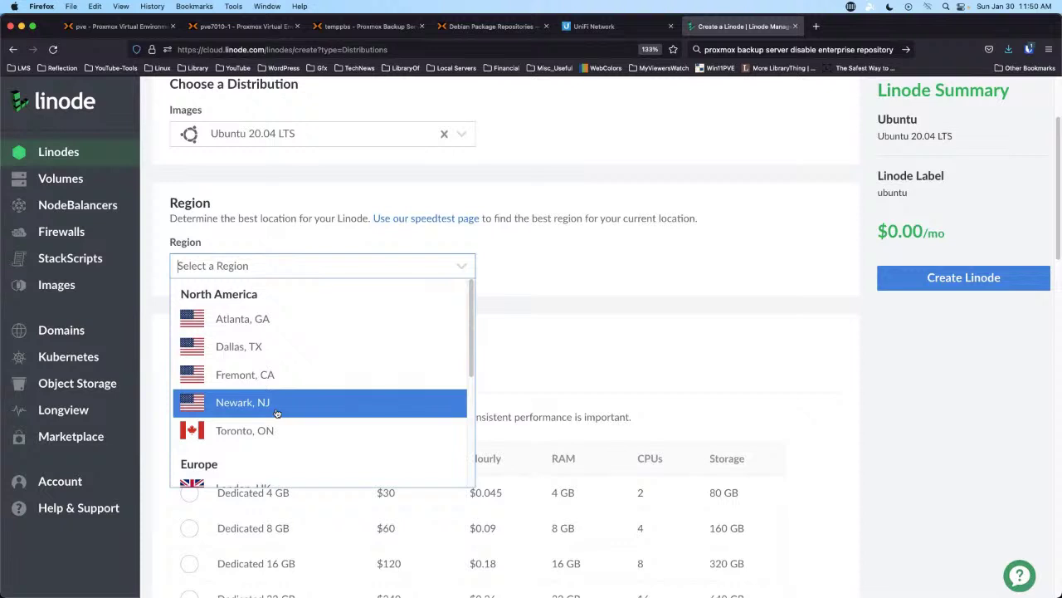
pyautogui.click(294, 348)
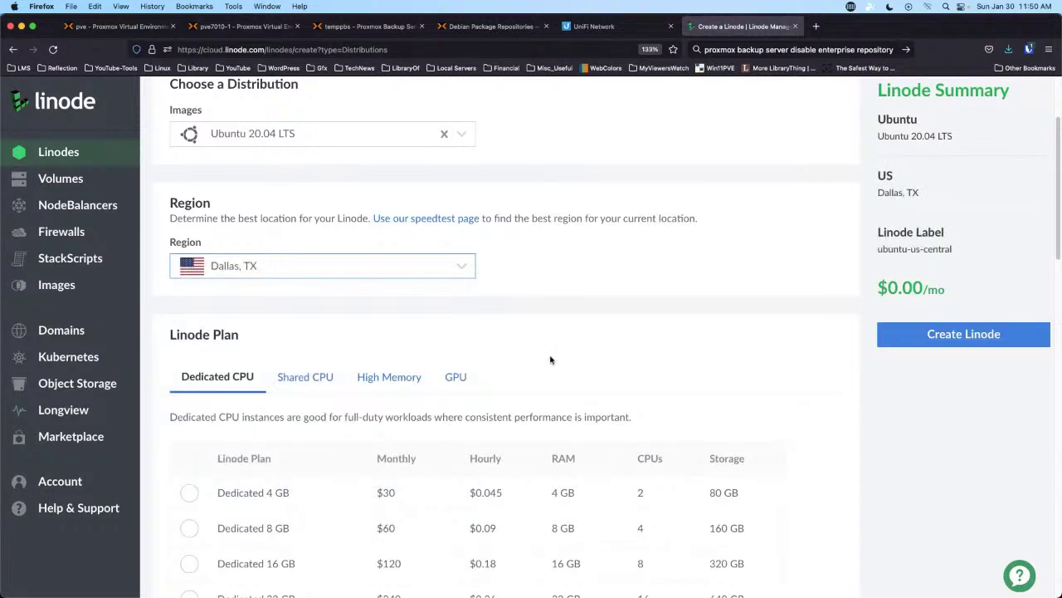
# Step: Look over the Dedicated CPU plans and select the Shared CPU plan Nanode 1 GB for the new Linode
pyautogui.scroll(-5, 574, 275)
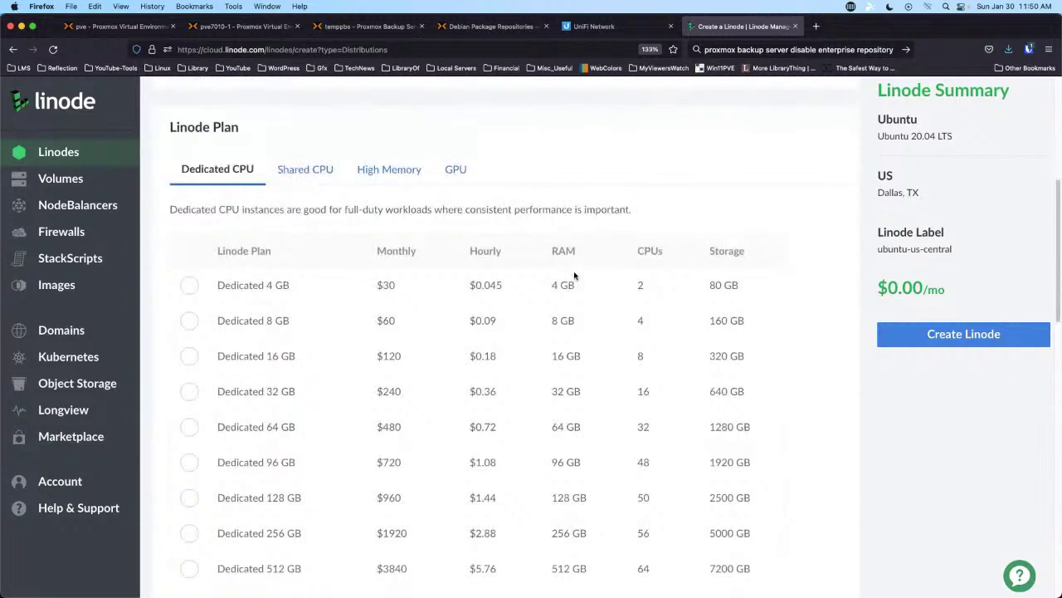
pyautogui.scroll(2, 575, 275)
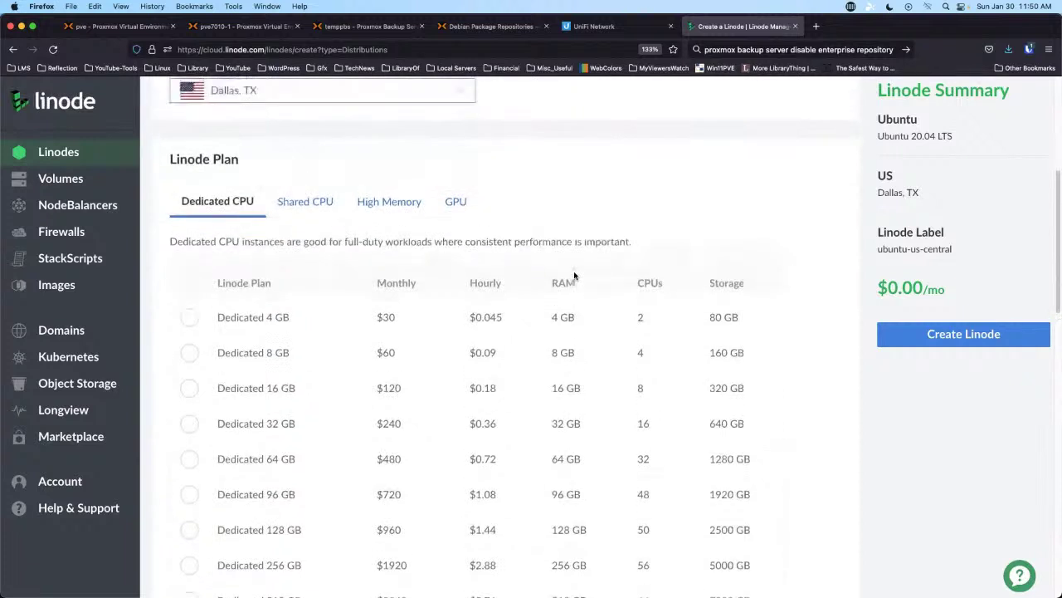
pyautogui.click(298, 229)
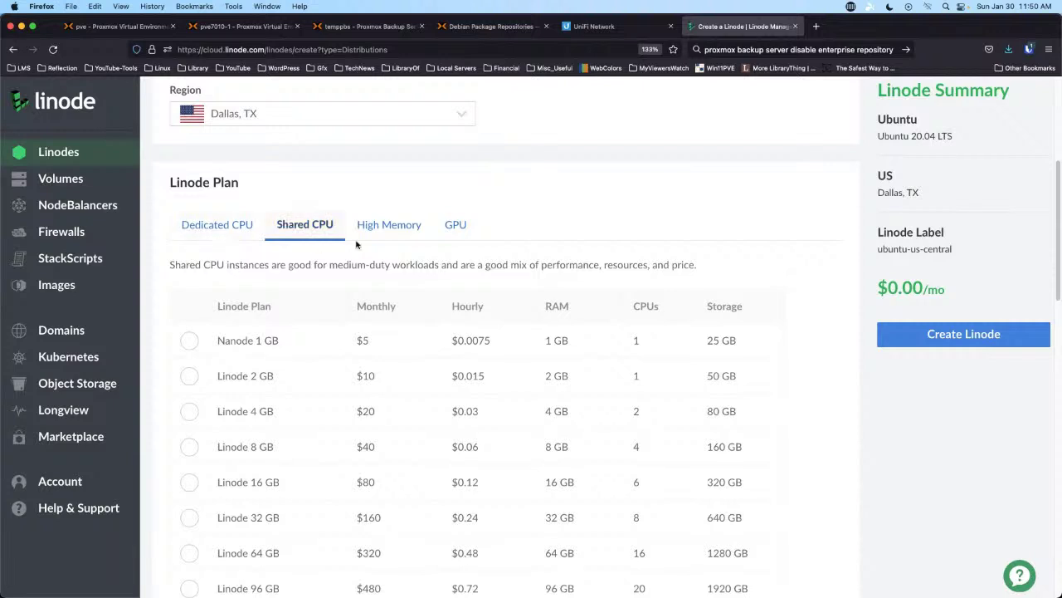
pyautogui.click(190, 343)
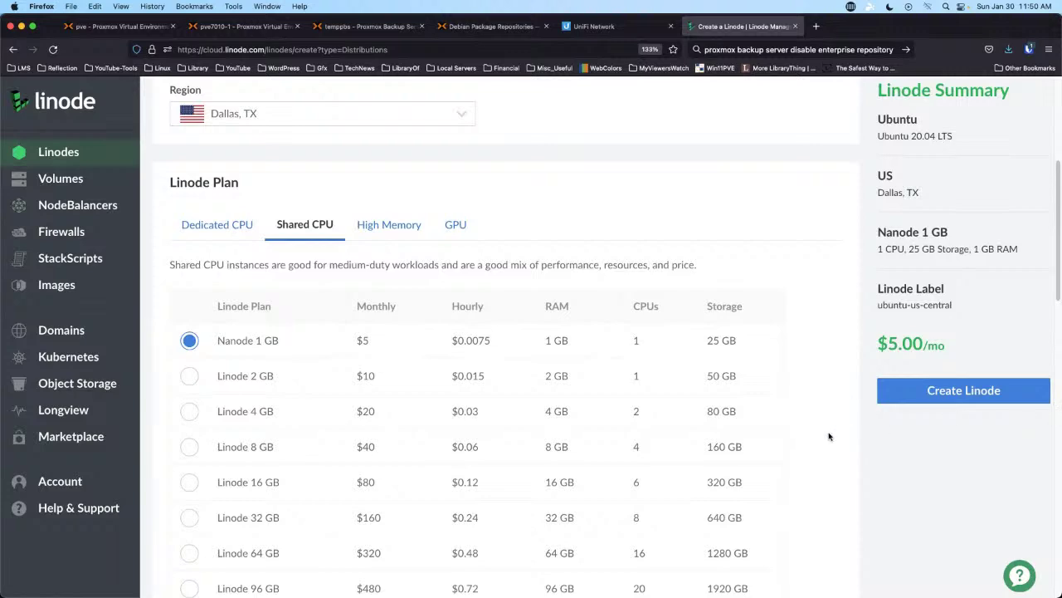
# Step: Enter a root password for the new Linode
pyautogui.scroll(-10, 821, 416)
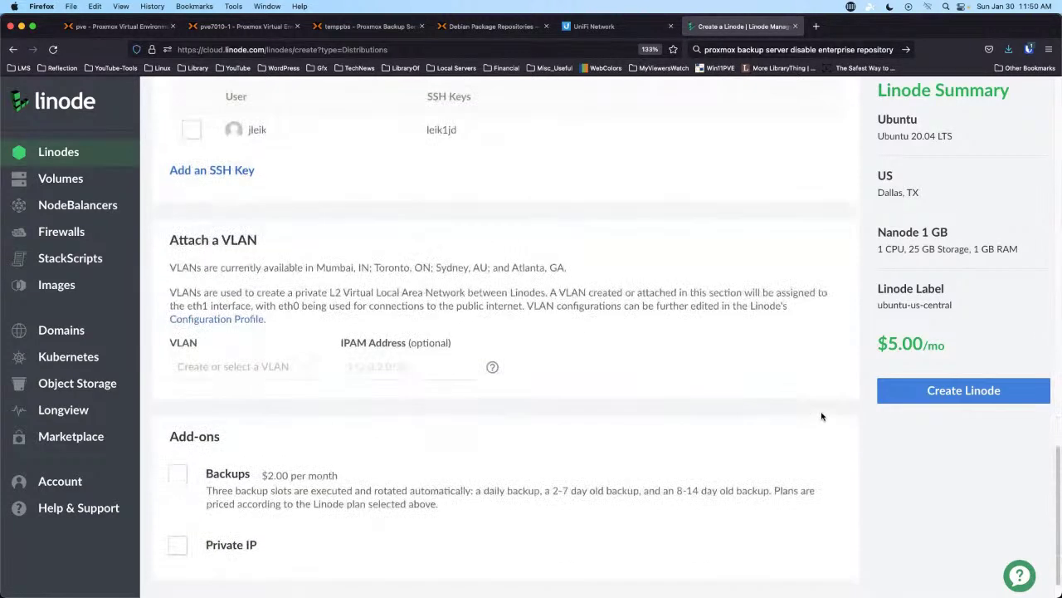
pyautogui.scroll(8, 821, 416)
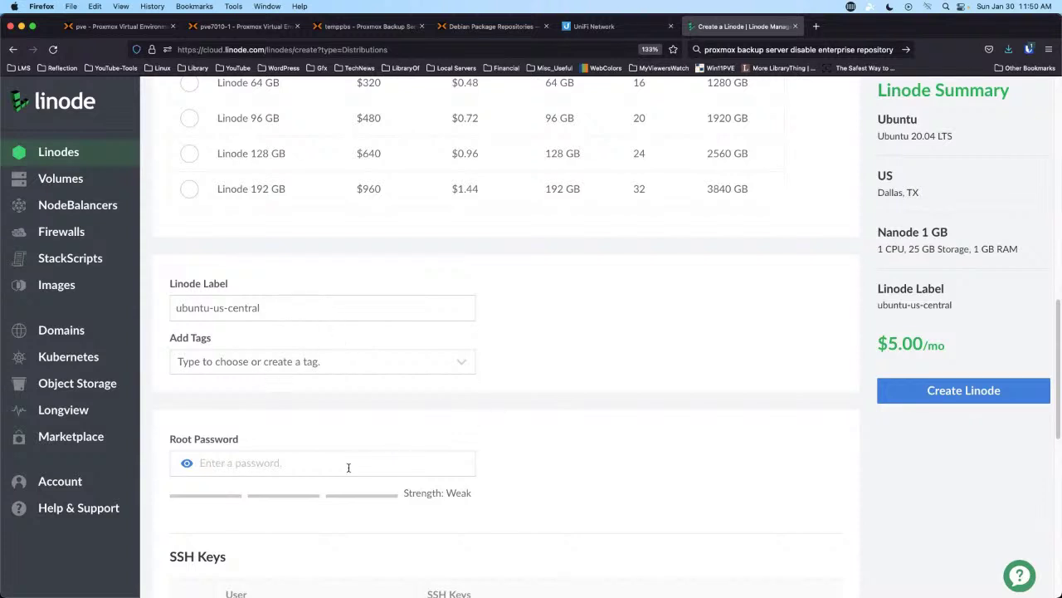
pyautogui.click(319, 462)
pyautogui.write('•')
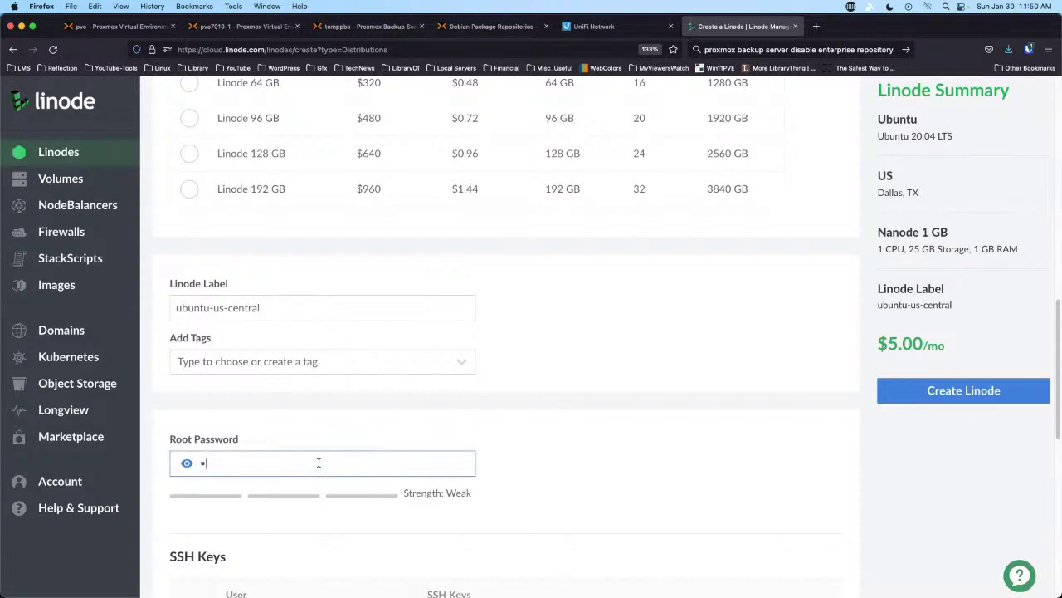
pyautogui.write('•••••••••')
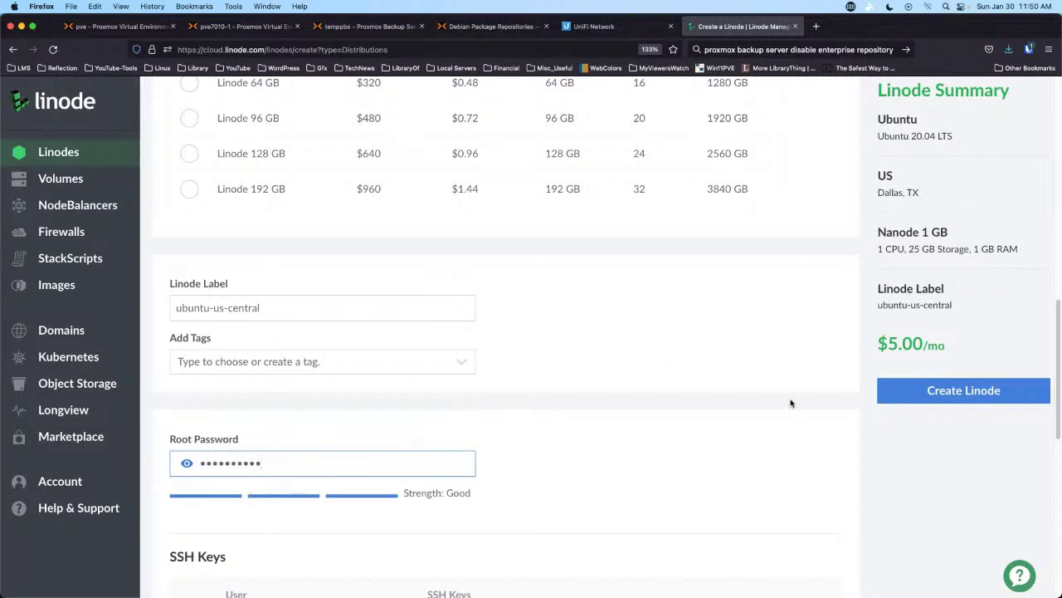
# Step: Review the SSH key, VLAN and add-on options, leave them all unselected, and create the Linode
pyautogui.scroll(-3, 785, 423)
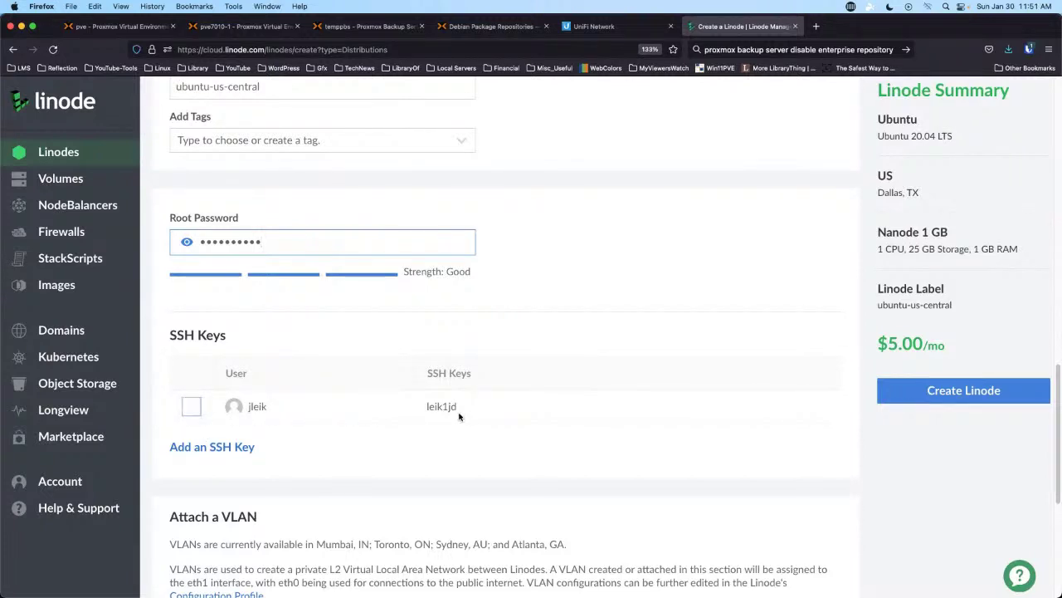
pyautogui.scroll(-5, 814, 451)
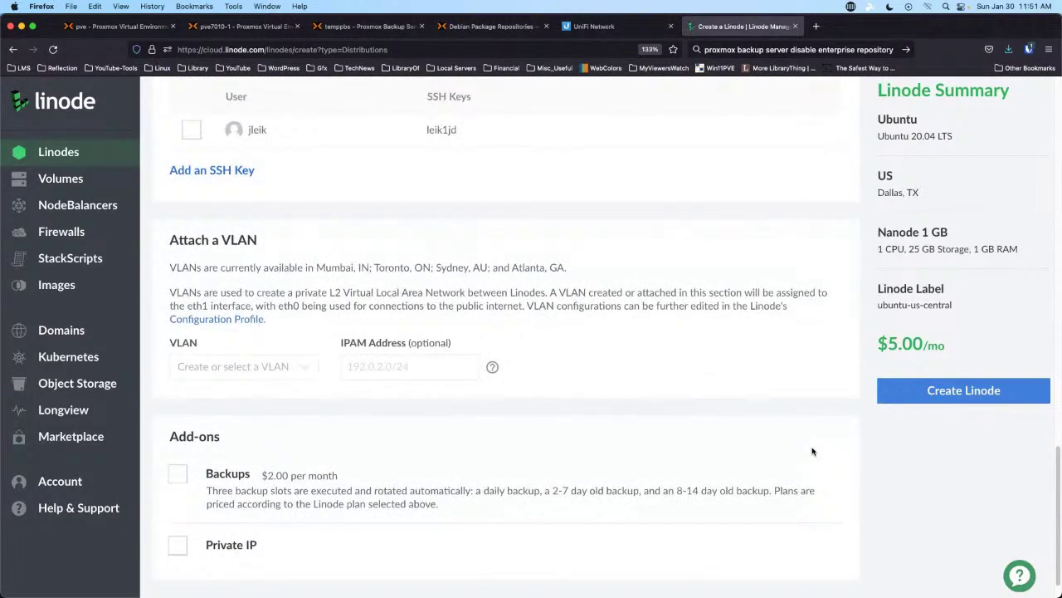
pyautogui.scroll(-1, 813, 451)
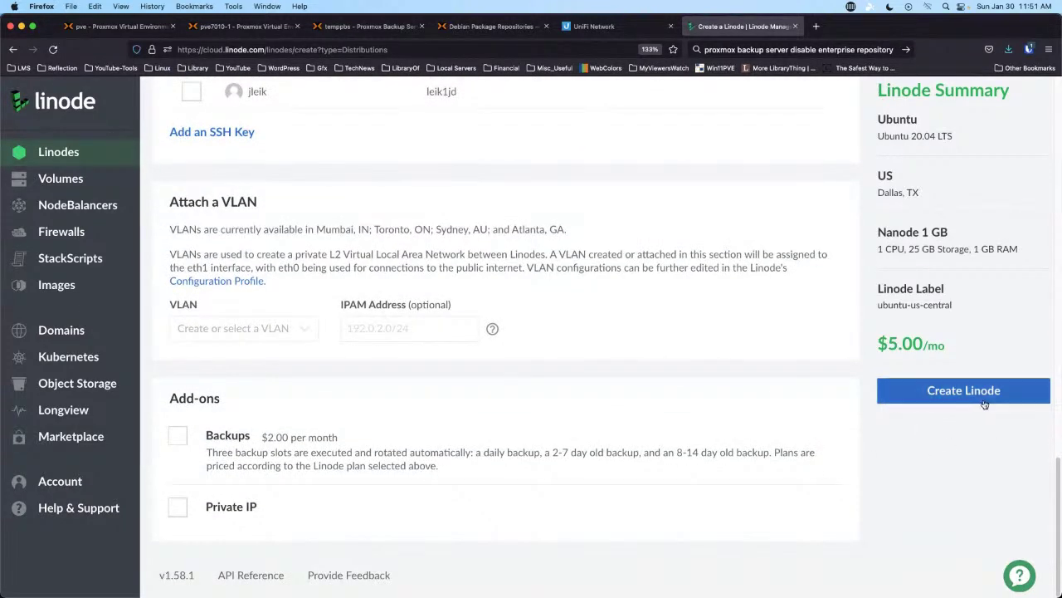
pyautogui.click(973, 396)
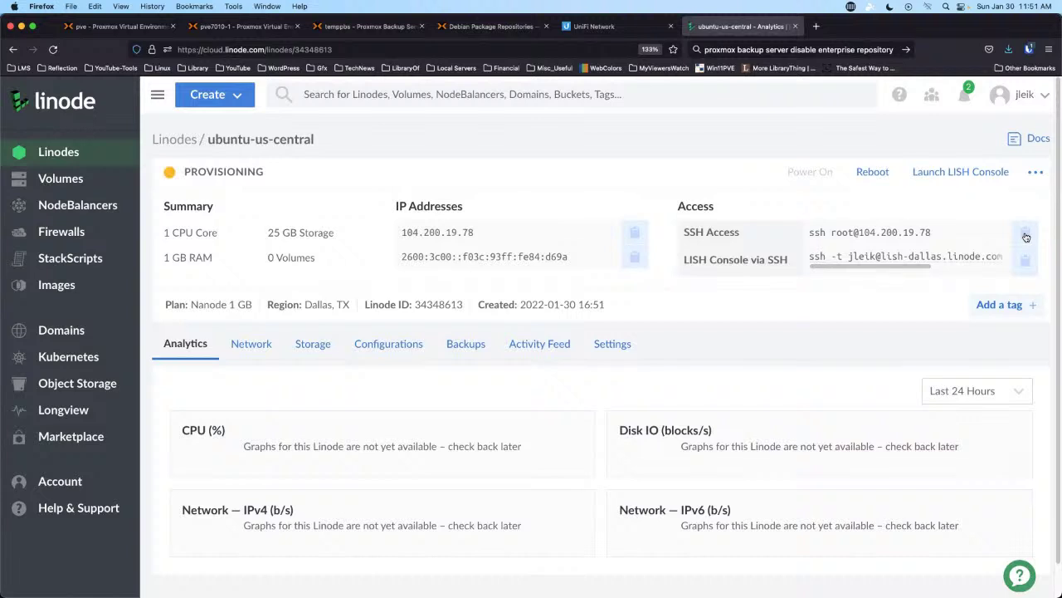
# Step: Copy the ubuntu-us-central SSH access command and switch to Terminal, enlarging its window and opening a new shell session
pyautogui.click(1026, 236)
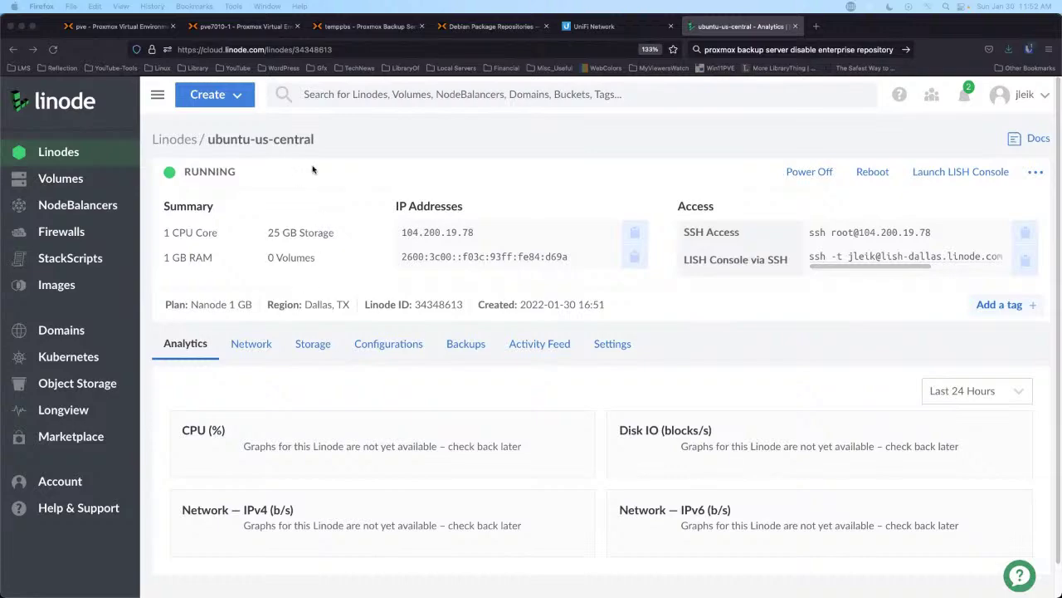
pyautogui.hotkey('ctrl', 'Right')
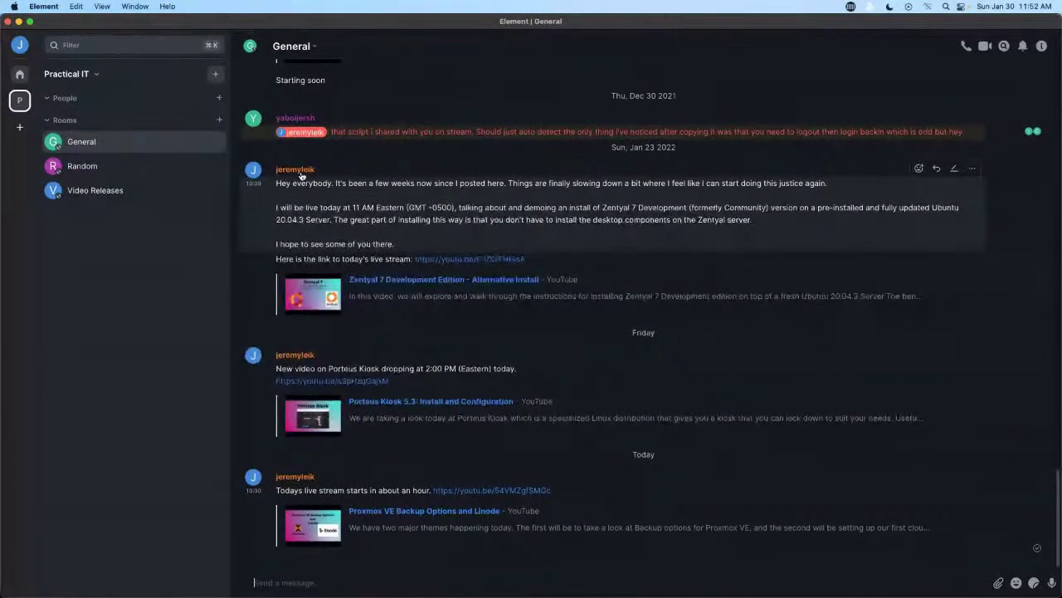
pyautogui.hotkey('ctrl', 'Right')
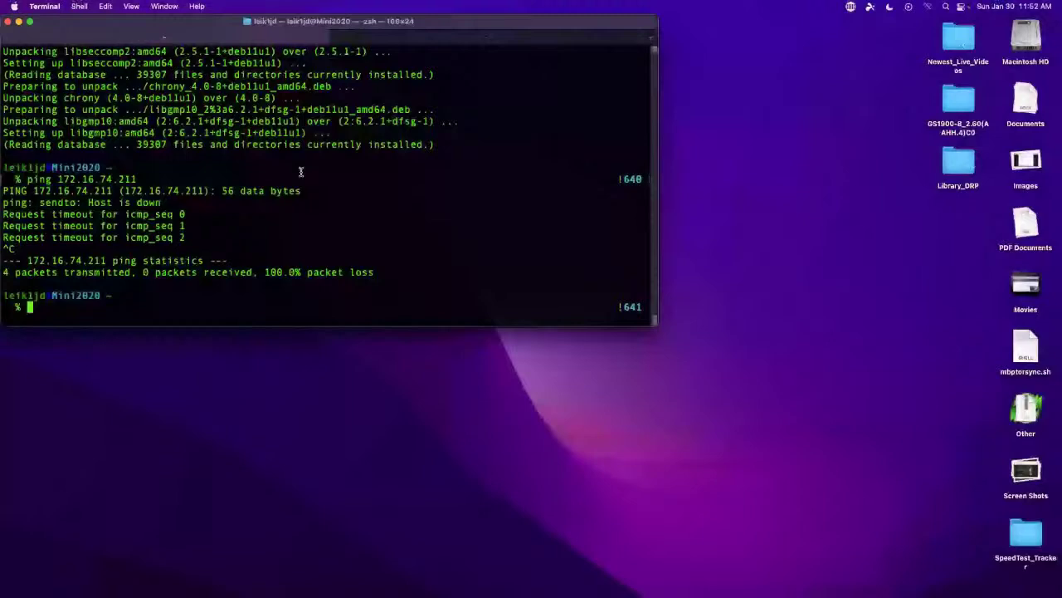
pyautogui.doubleClick(401, 21)
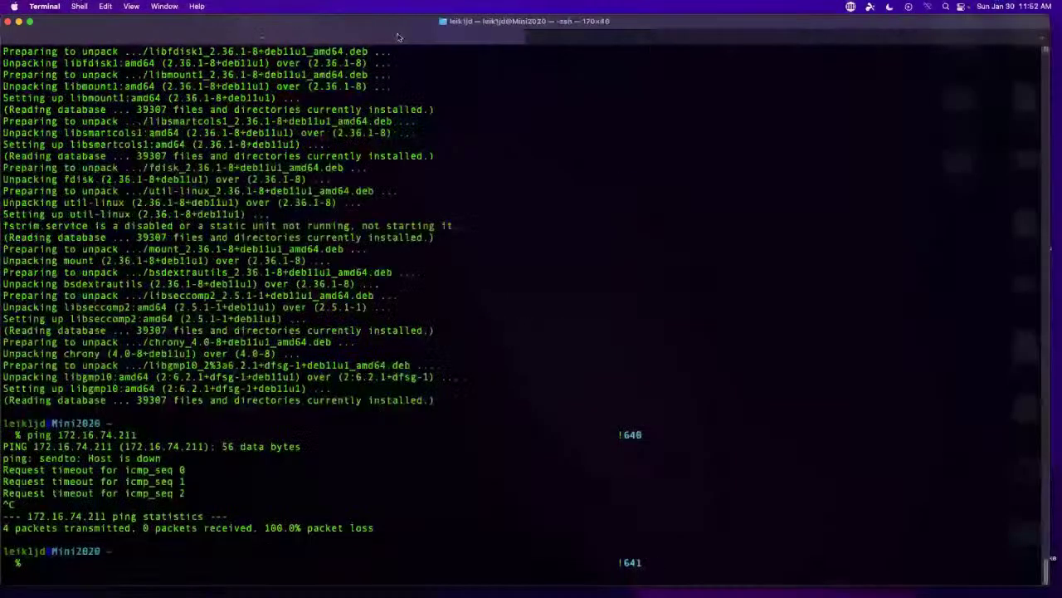
pyautogui.press('super+n')
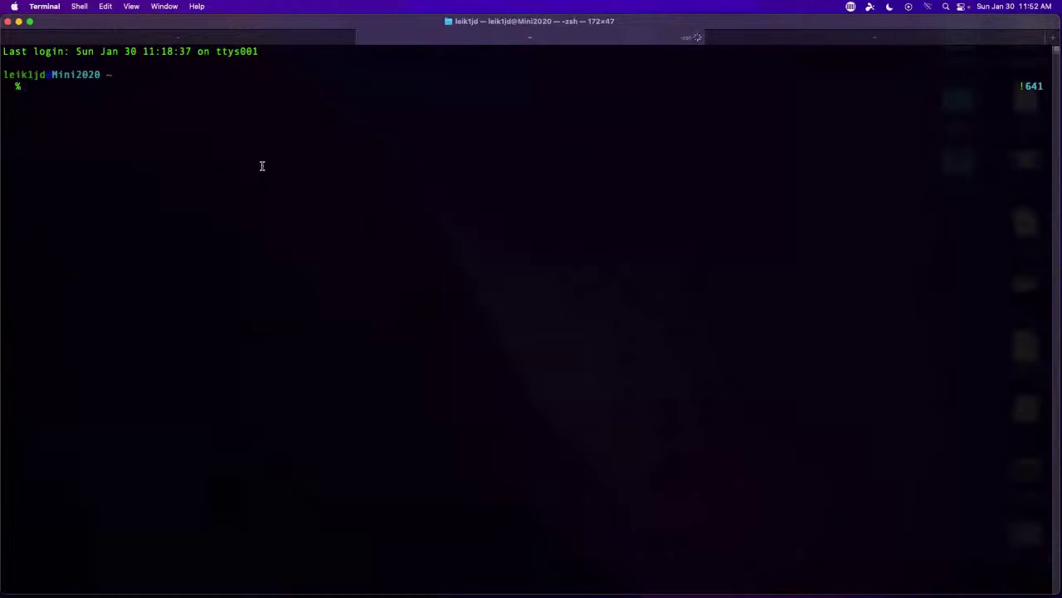
pyautogui.press('super+v')
pyautogui.press('Return')
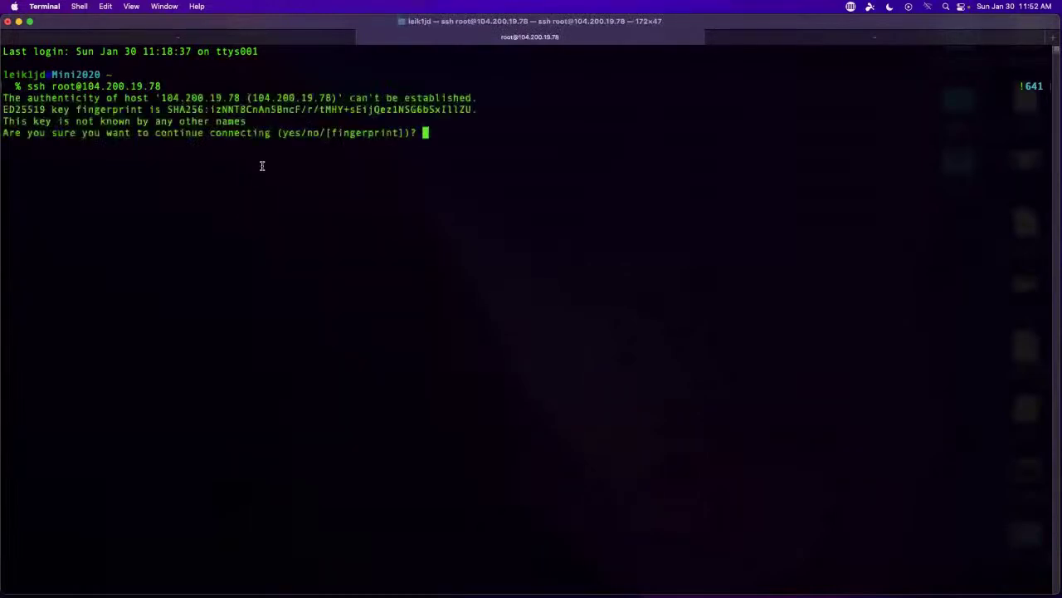
pyautogui.write('yes')
pyautogui.press('Return')
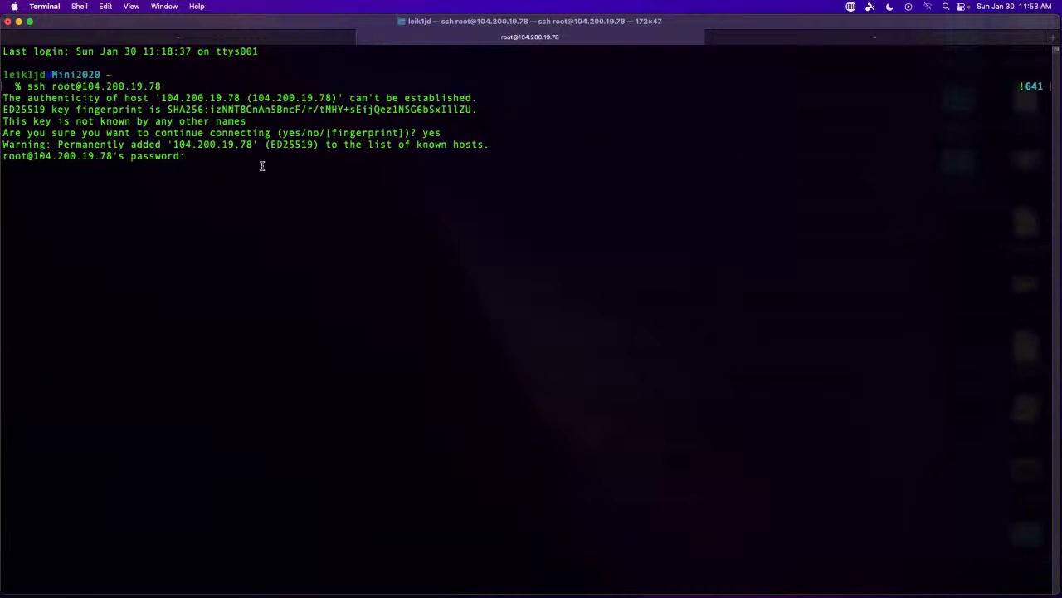
pyautogui.press('Return')
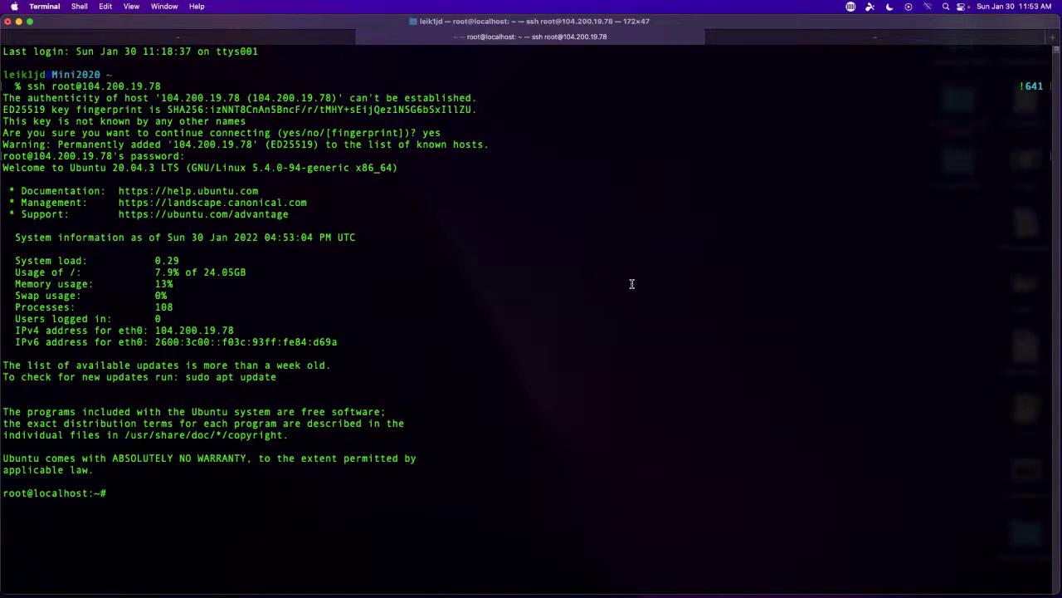
# Step: Check the server's running processes with htop, quit it, and list the block devices with lsblk
pyautogui.write('htop')
pyautogui.press('Return')
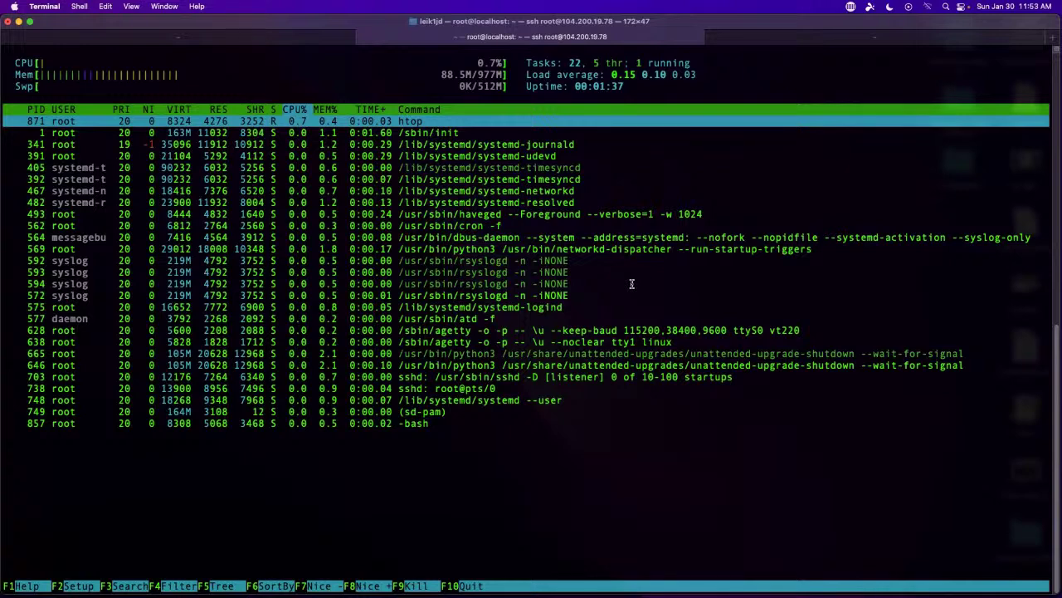
pyautogui.write('qlsbl')
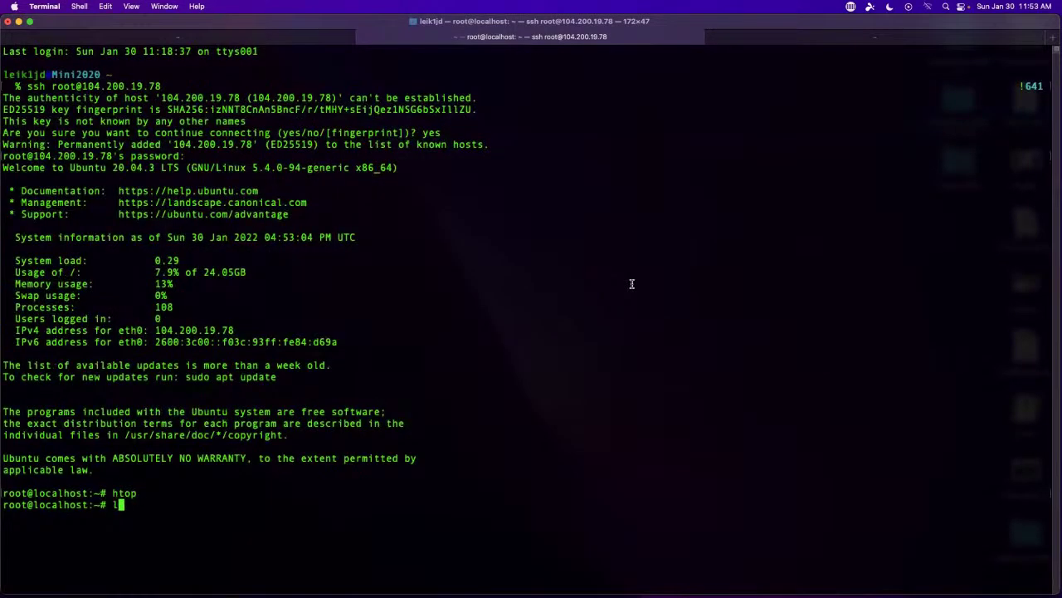
pyautogui.write('k')
pyautogui.press('Return')
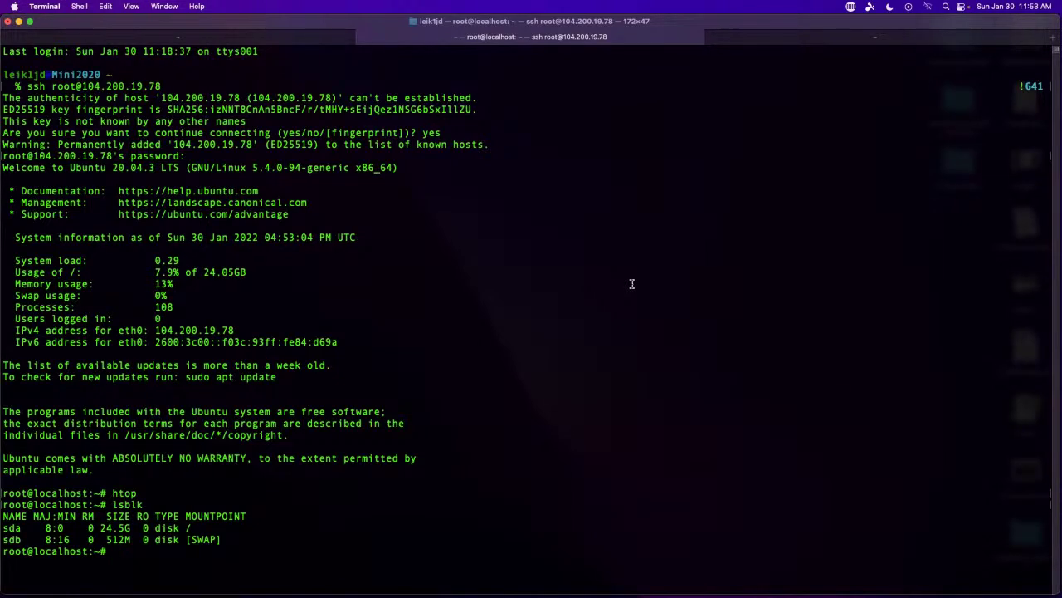
# Step: Enlarge the terminal text and look back over the SSH login output
pyautogui.press('super+plus')
pyautogui.press('super+plus')
pyautogui.press('super+plus')
pyautogui.press('super+plus')
pyautogui.press('super+plus')
pyautogui.press('super+plus')
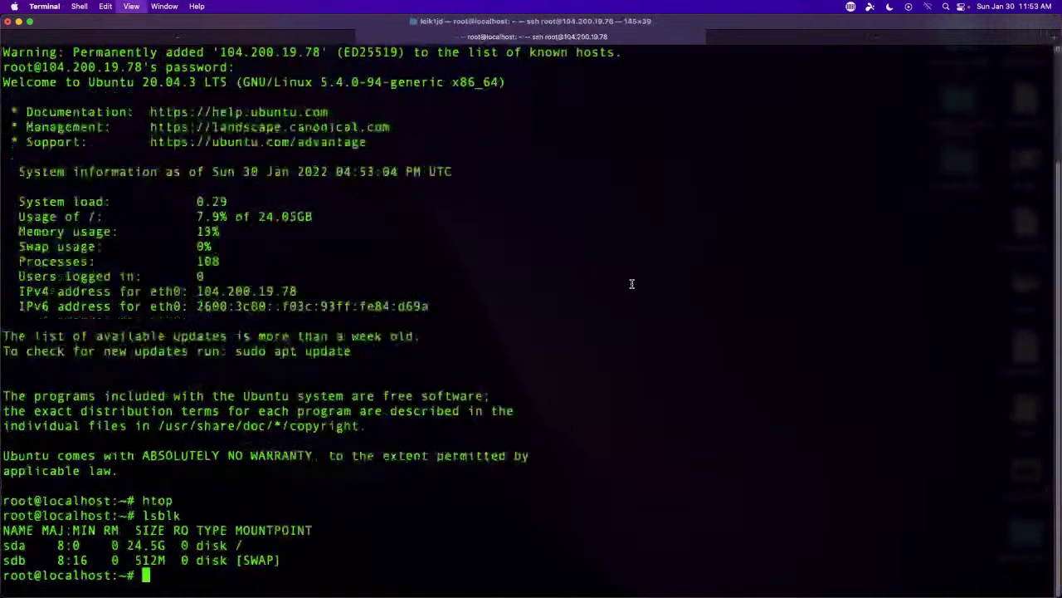
pyautogui.press('super+plus')
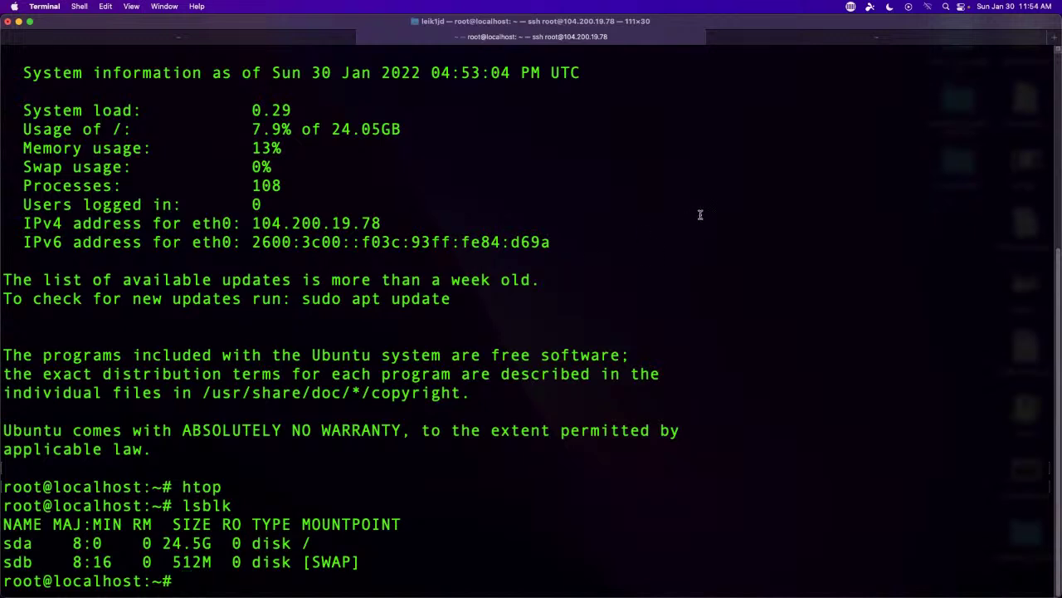
pyautogui.scroll(2, 743, 240)
pyautogui.scroll(4, 743, 240)
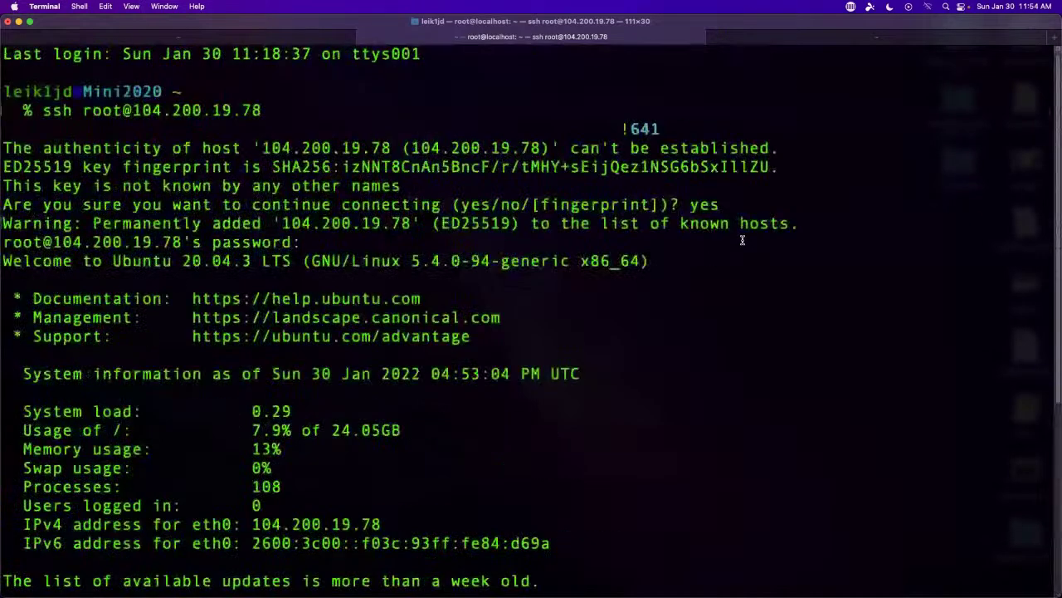
pyautogui.scroll(-4, 742, 240)
pyautogui.scroll(-2, 742, 240)
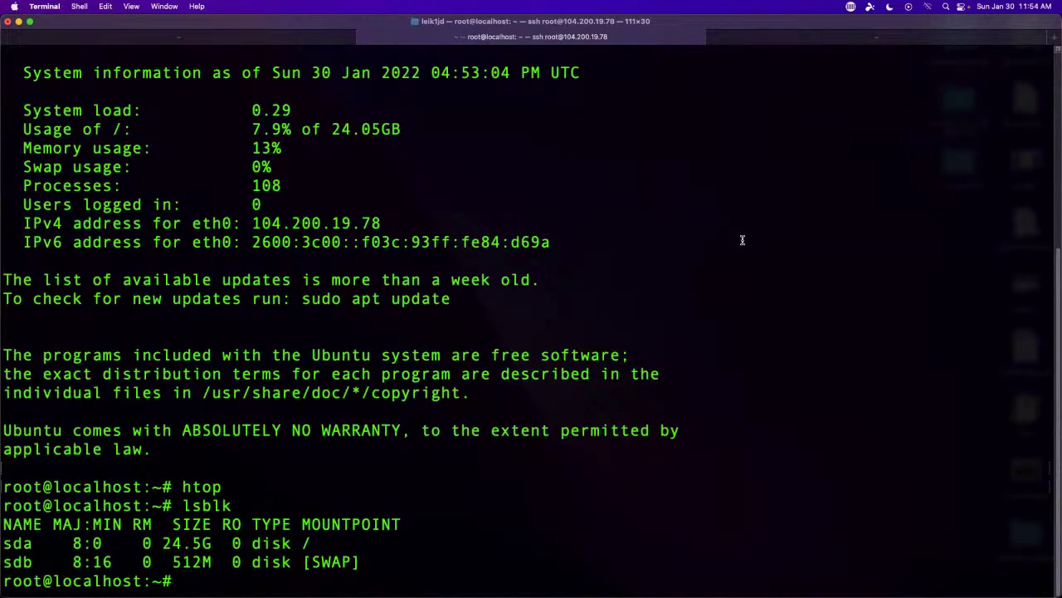
# Step: Refresh the server's package lists with apt update and install all upgrades with apt upgrade -y
pyautogui.write('apt update')
pyautogui.press('Return')
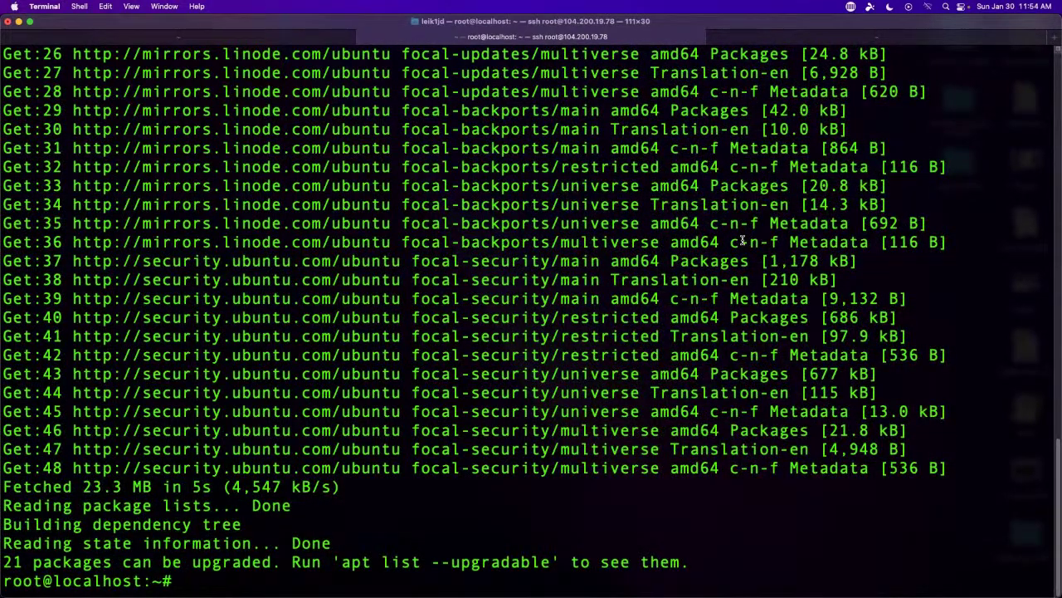
pyautogui.write('apt upgrade -y')
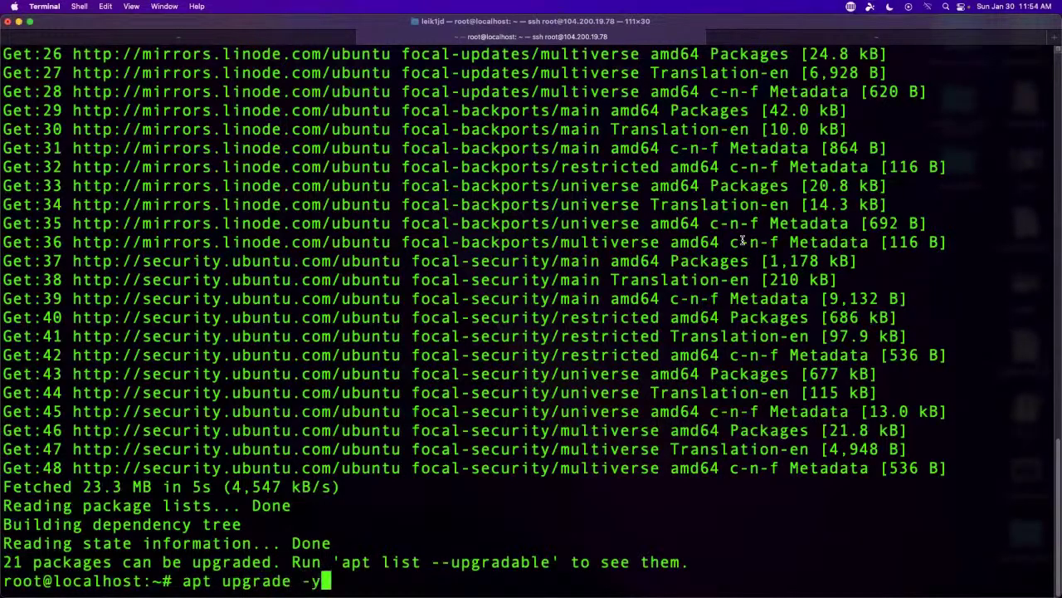
pyautogui.press('Return')
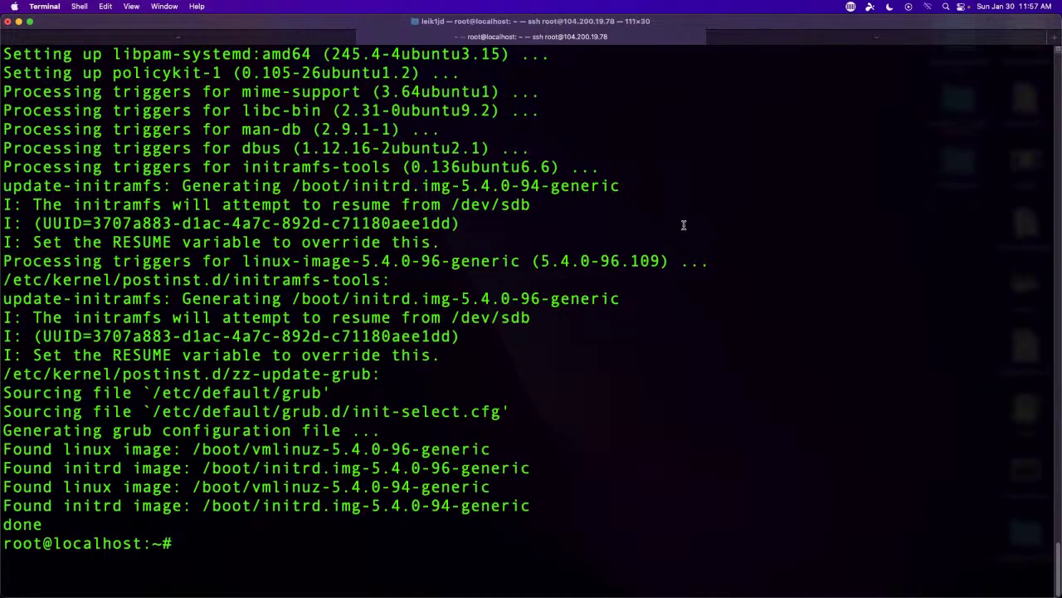
# Step: Switch back to the Linode window in Firefox, show the list of Linodes and view the extra actions for ubuntu-us-central
pyautogui.hotkey('ctrl', 'Left')
pyautogui.hotkey('ctrl', 'Left')
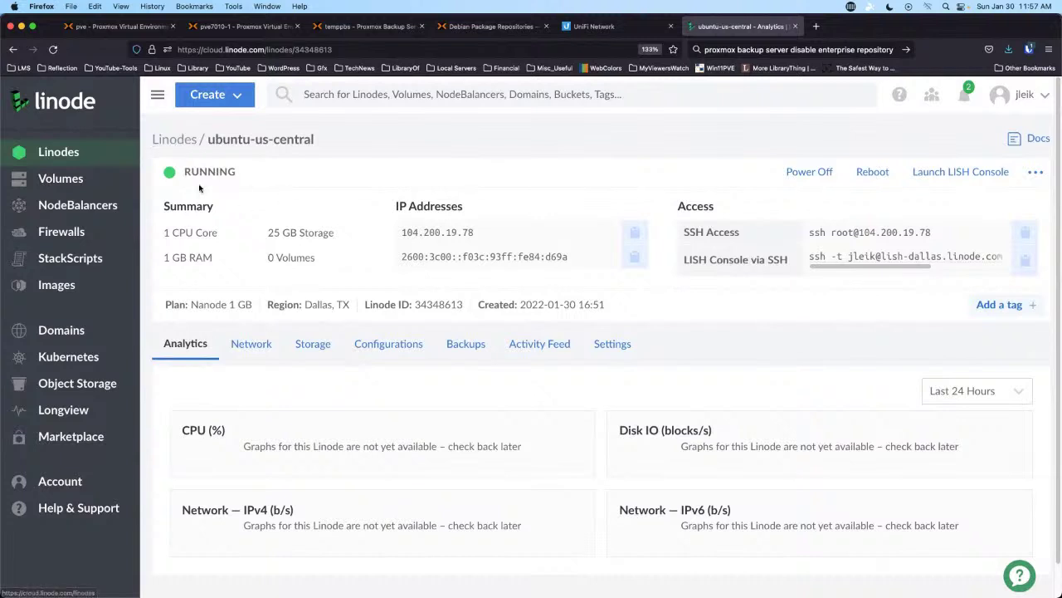
pyautogui.click(56, 151)
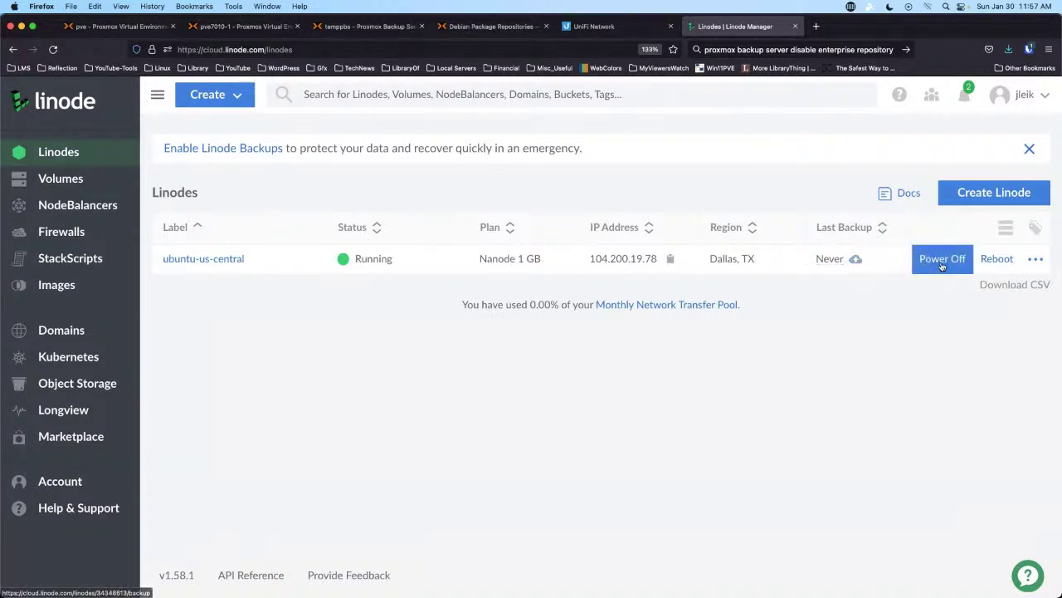
pyautogui.click(1038, 260)
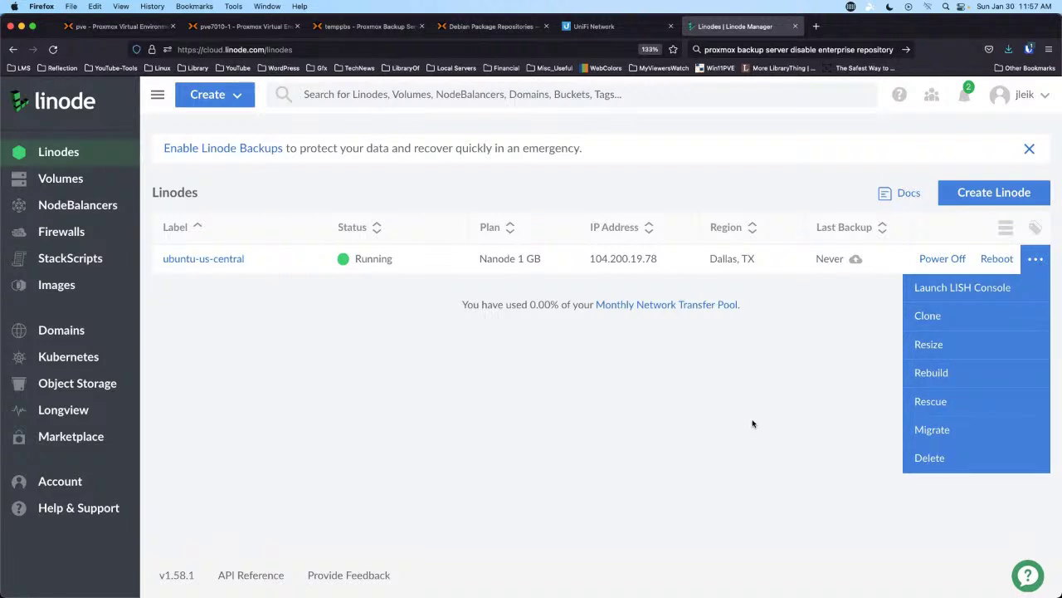
pyautogui.click(357, 391)
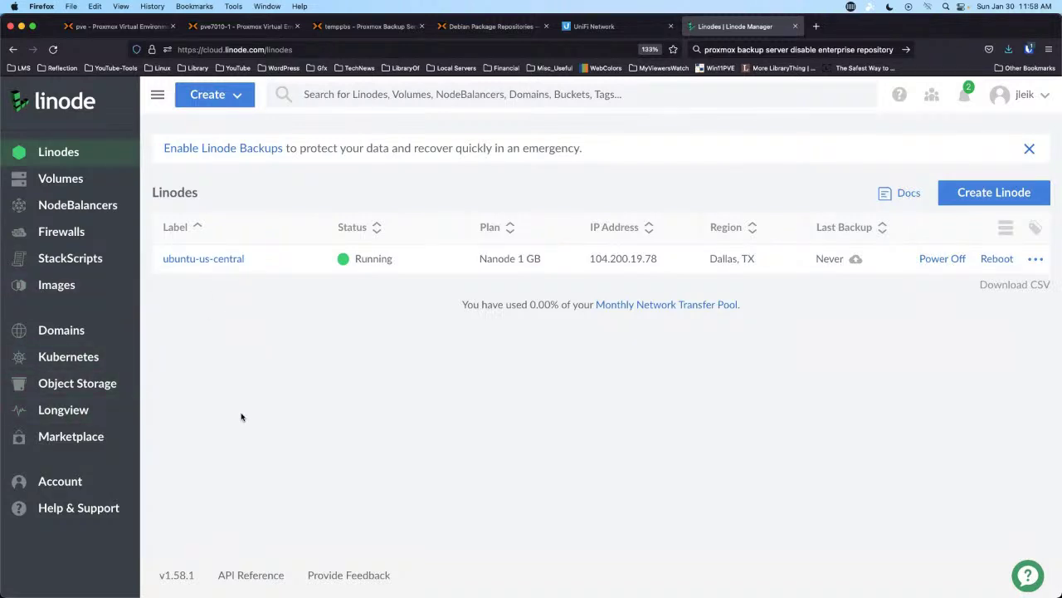
# Step: View Object Storage and its documentation, look at the custom SSL/TLS certificate guide, and return to the guide list
pyautogui.click(78, 387)
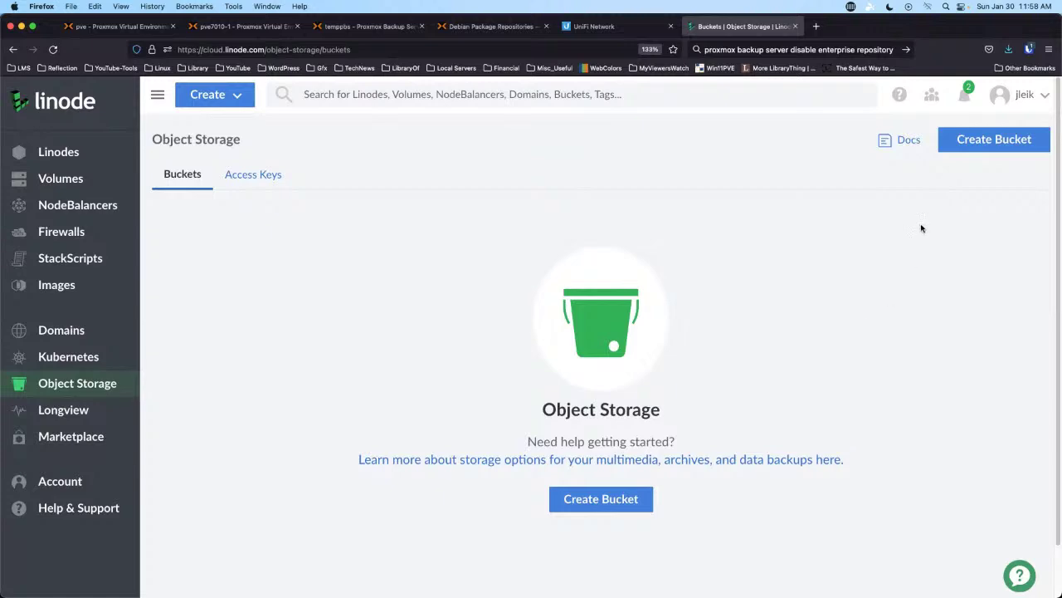
pyautogui.click(883, 141)
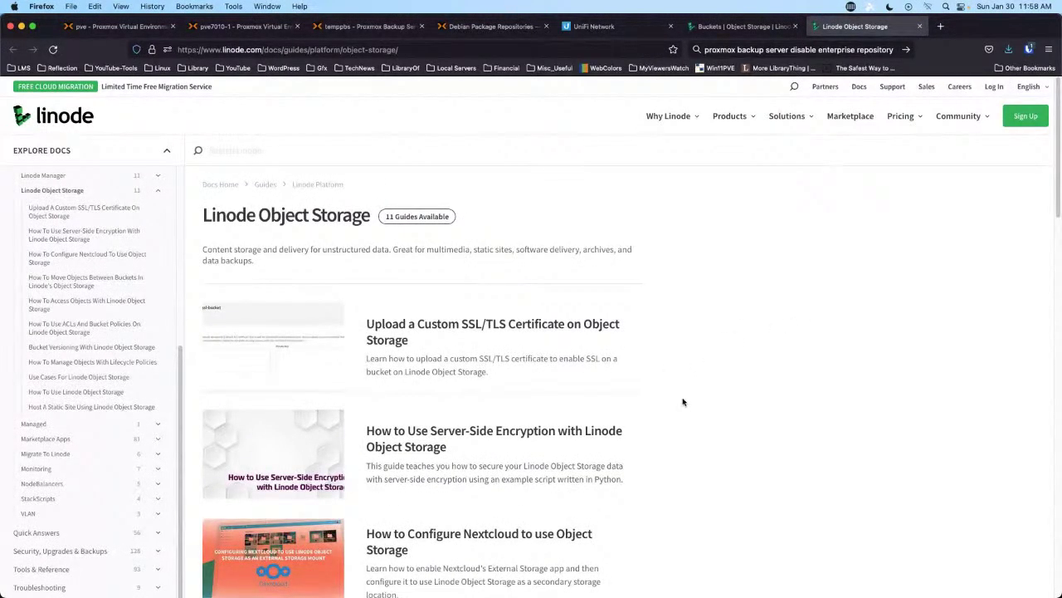
pyautogui.scroll(-2, 660, 423)
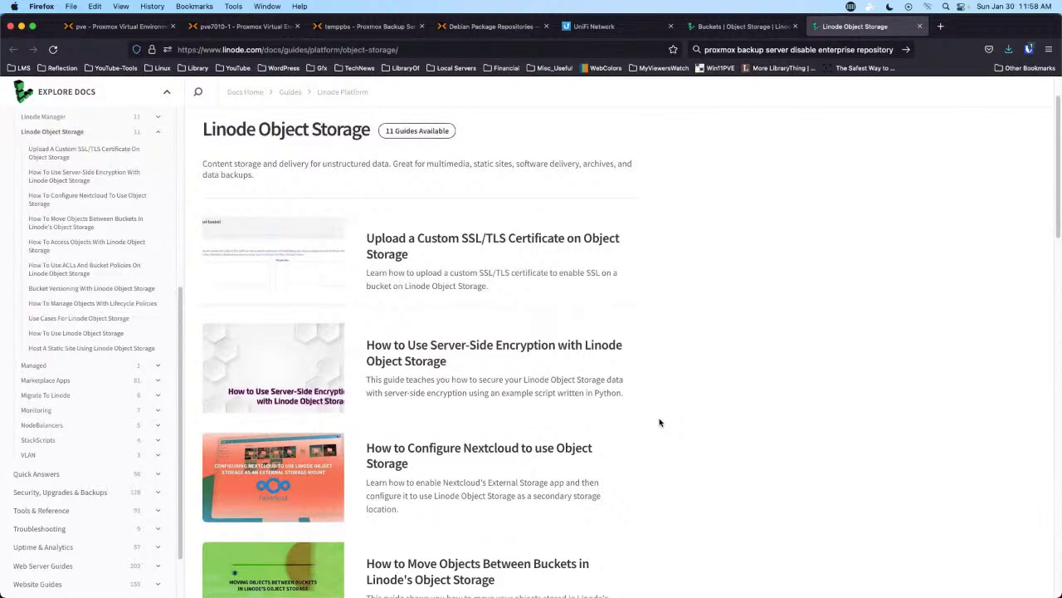
pyautogui.click(440, 243)
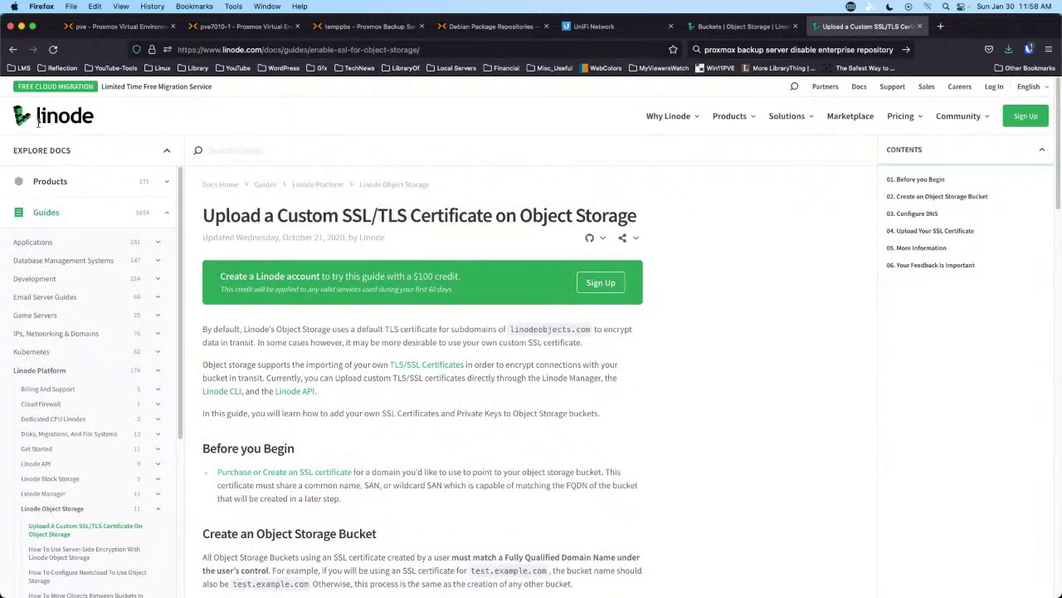
pyautogui.click(12, 49)
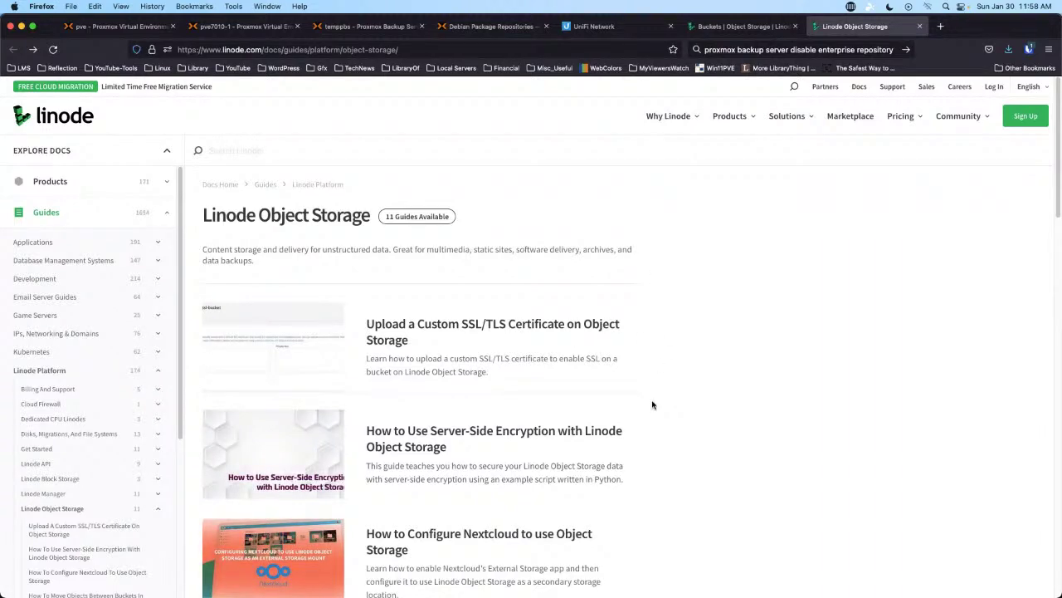
# Step: Look through the guides available for Linode Object Storage and dismiss the promotional offer
pyautogui.scroll(-10, 652, 405)
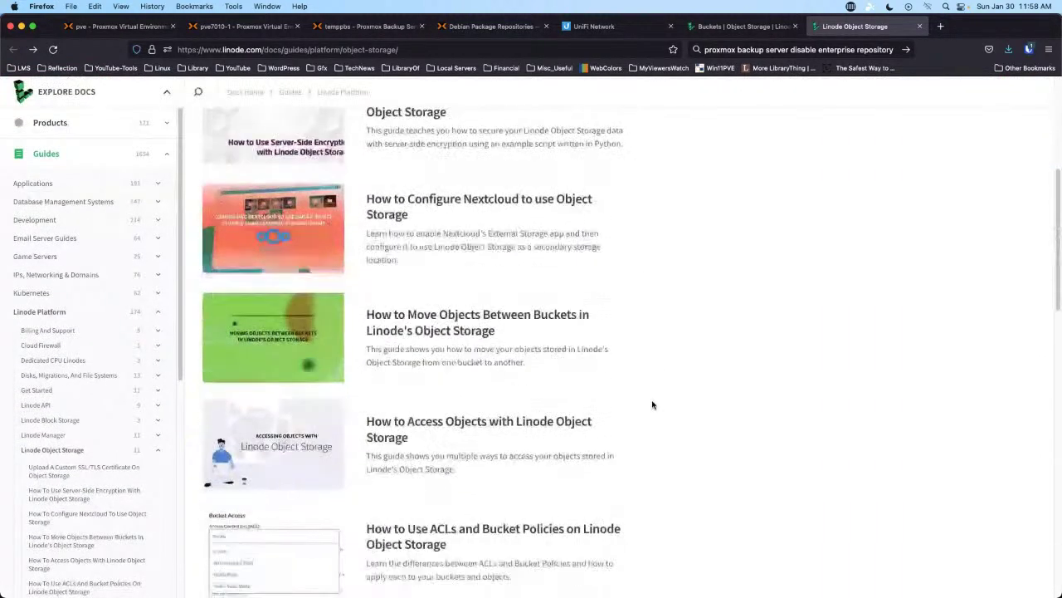
pyautogui.scroll(-5, 653, 405)
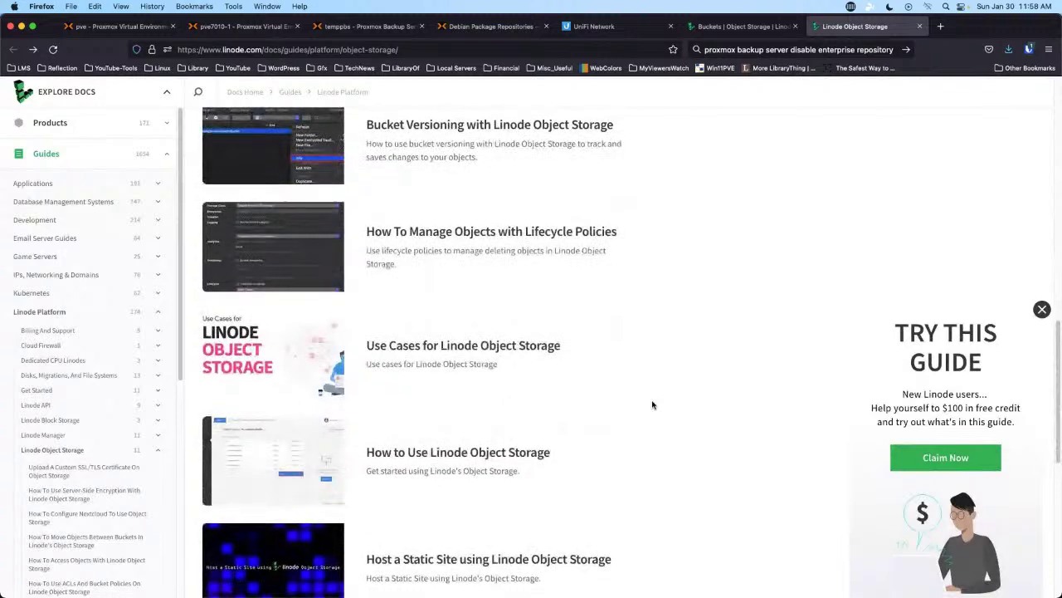
pyautogui.scroll(-4, 652, 405)
pyautogui.scroll(4, 652, 405)
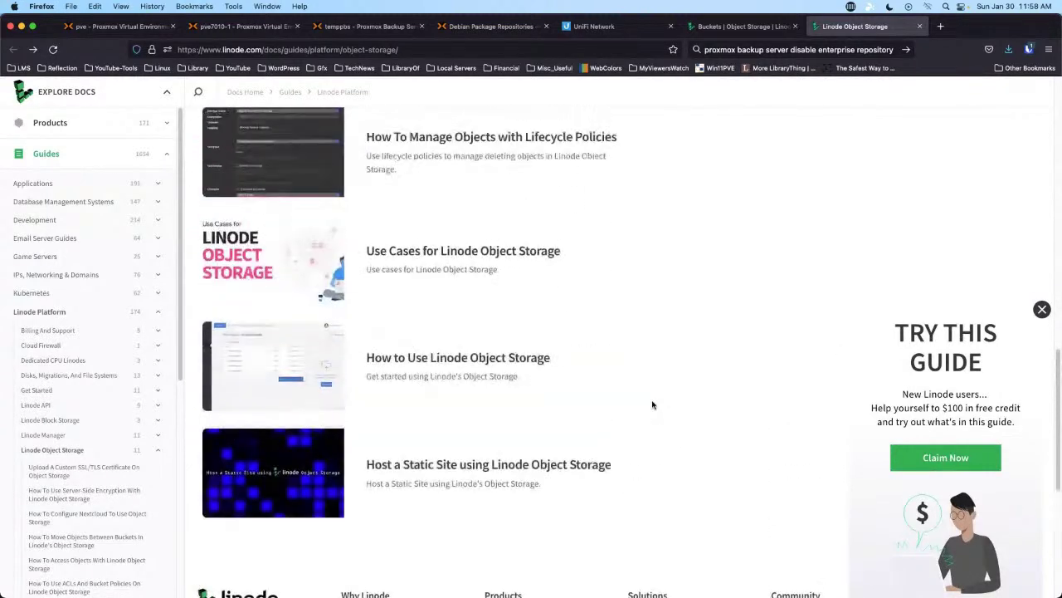
pyautogui.click(1041, 314)
pyautogui.scroll(5, 751, 300)
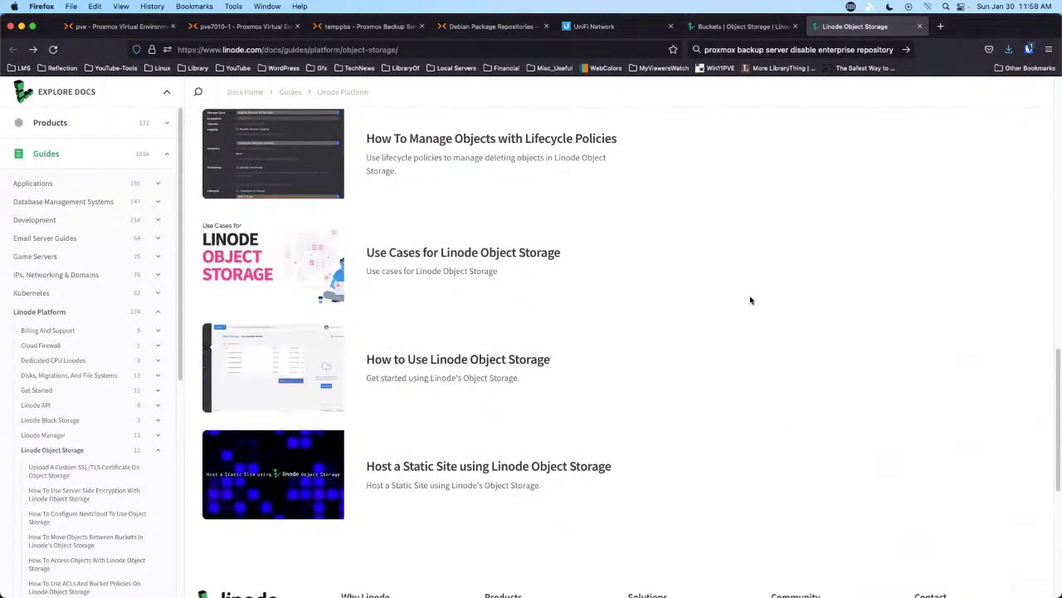
pyautogui.scroll(8, 751, 300)
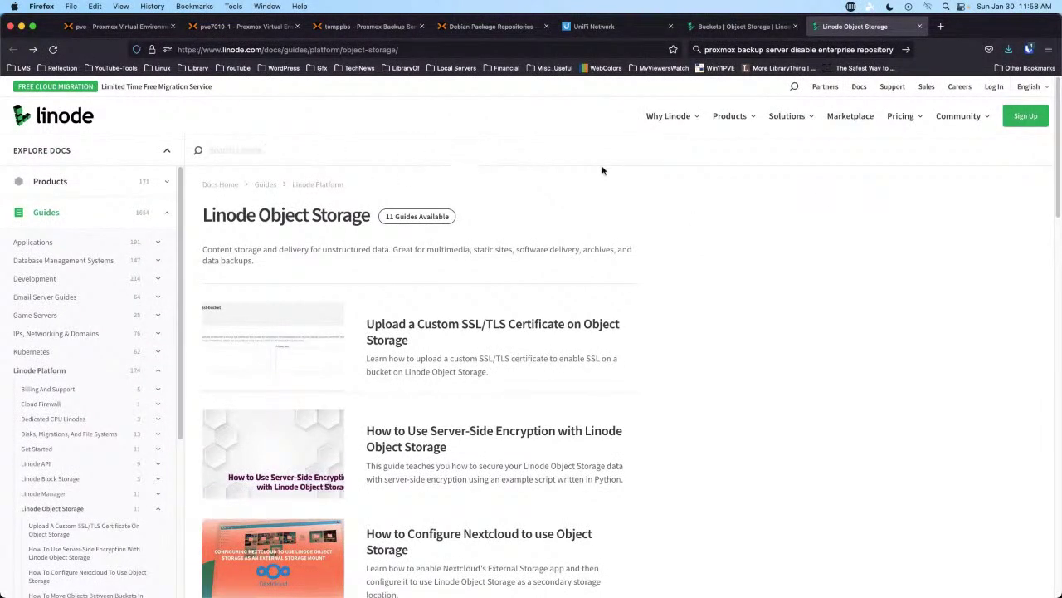
# Step: View the Why Linode topics, close the documentation tab and return to the list of Linodes
pyautogui.click(697, 121)
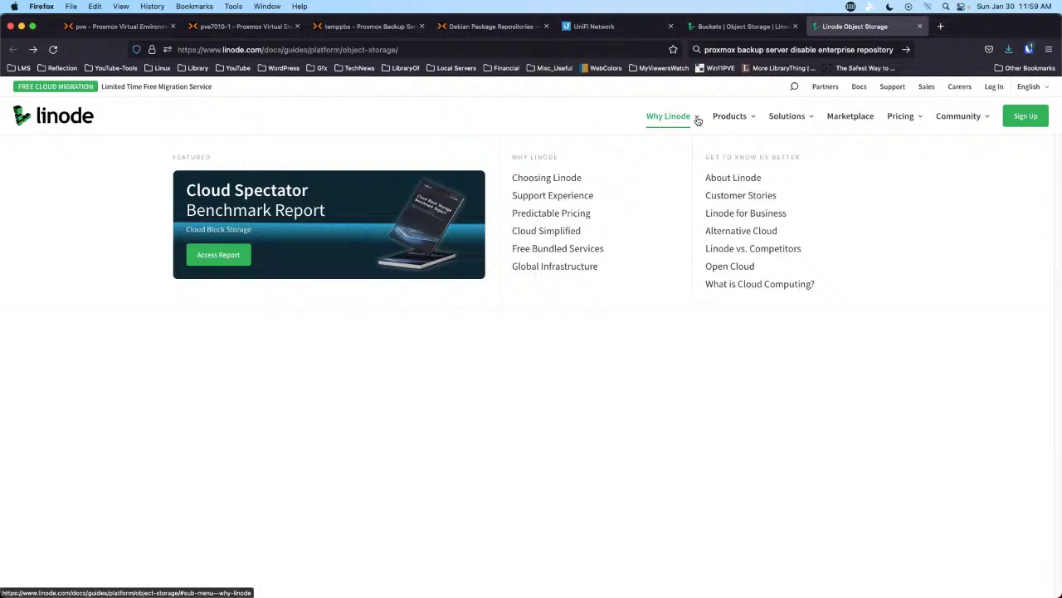
pyautogui.click(698, 121)
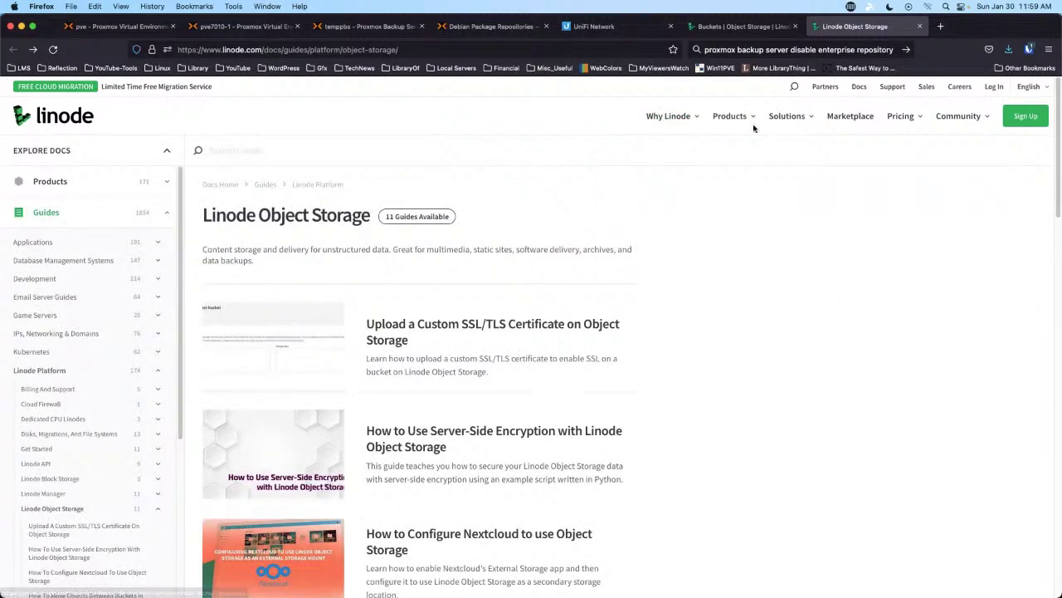
pyautogui.middleClick(846, 29)
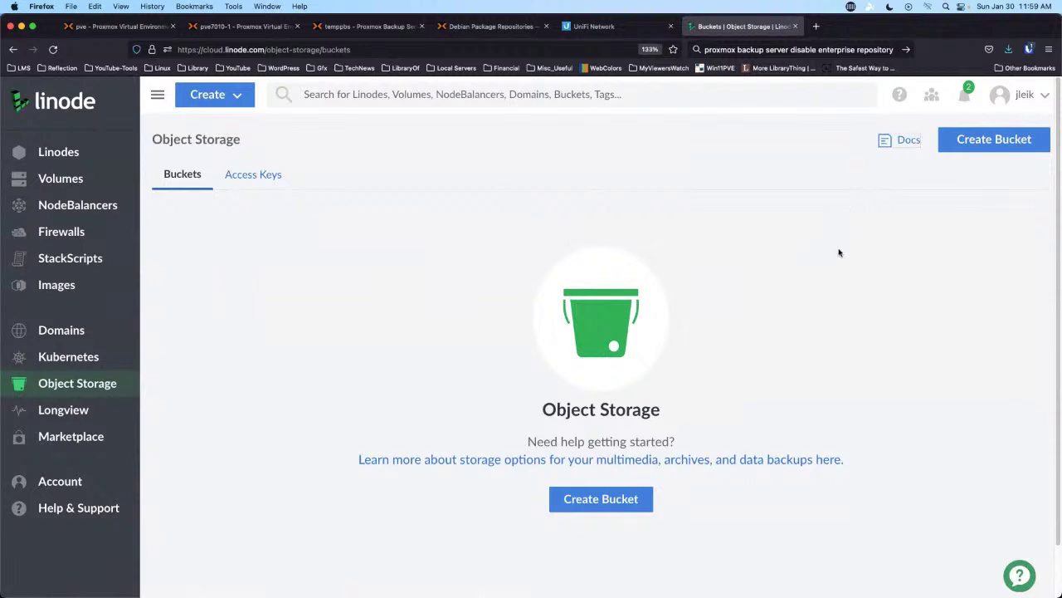
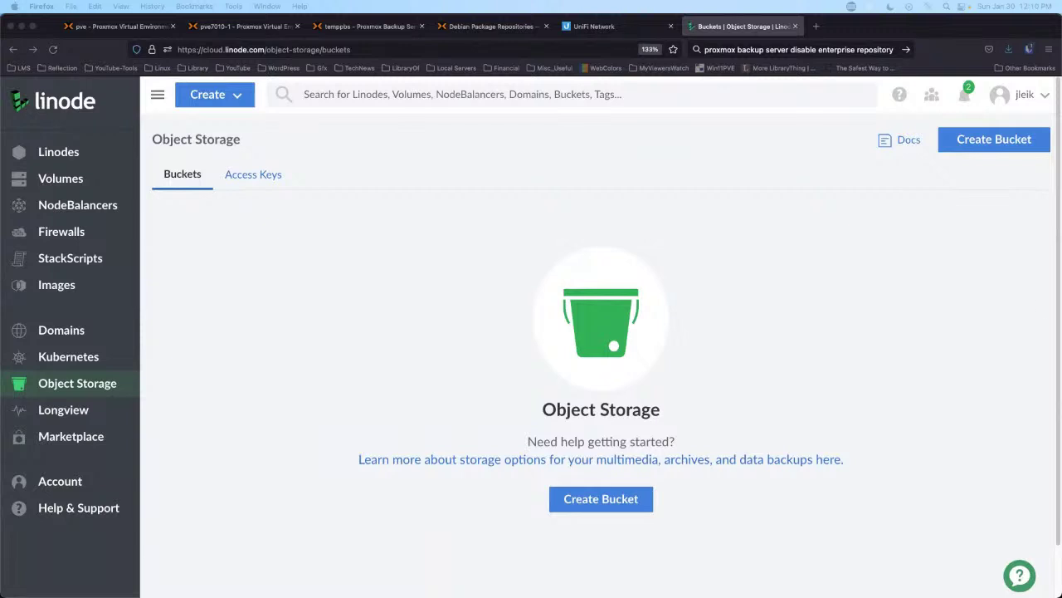
pyautogui.click(50, 160)
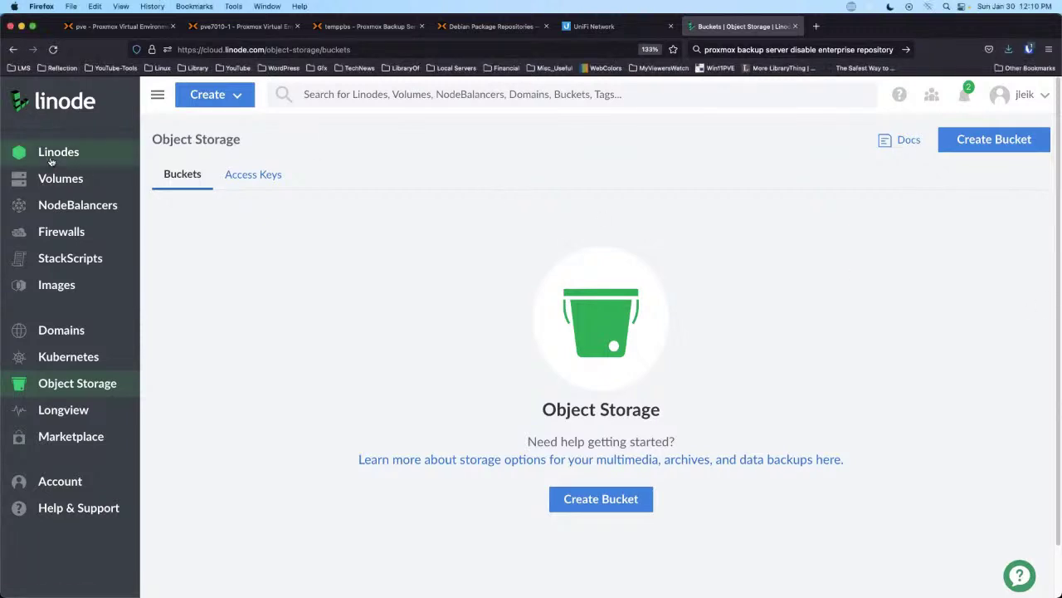
pyautogui.click(51, 160)
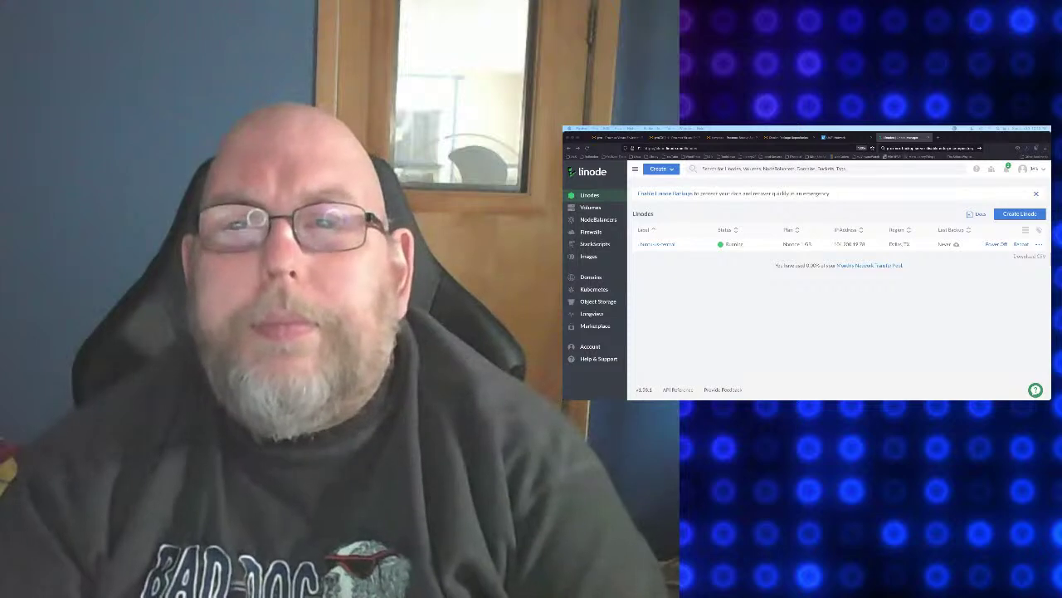
# Step: Search the web for telekin in a new tab and visit the Telikin website
pyautogui.click(938, 138)
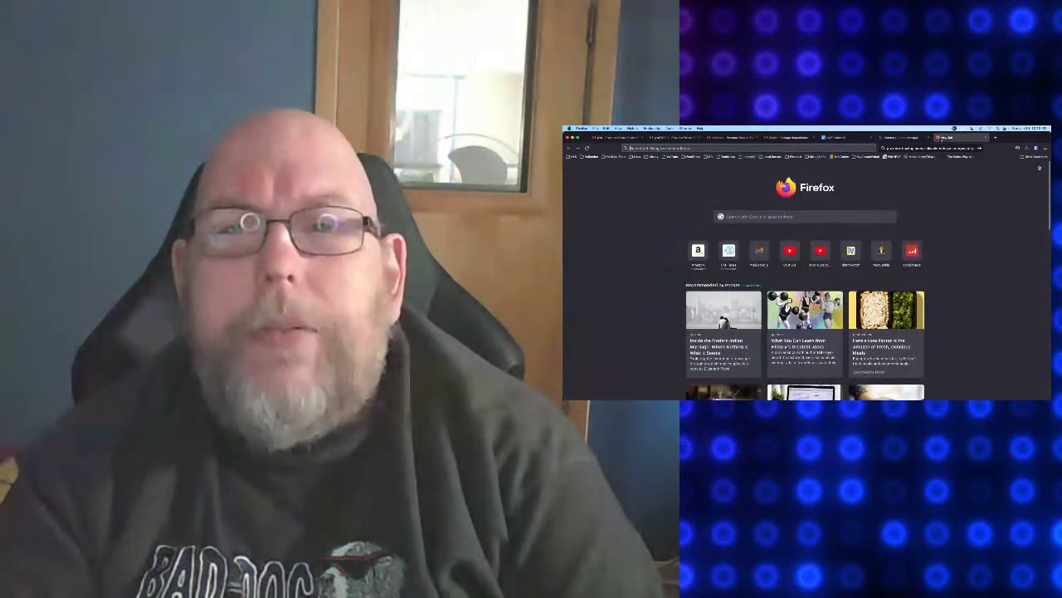
pyautogui.press('Tab')
pyautogui.write('telekin')
pyautogui.press('Return')
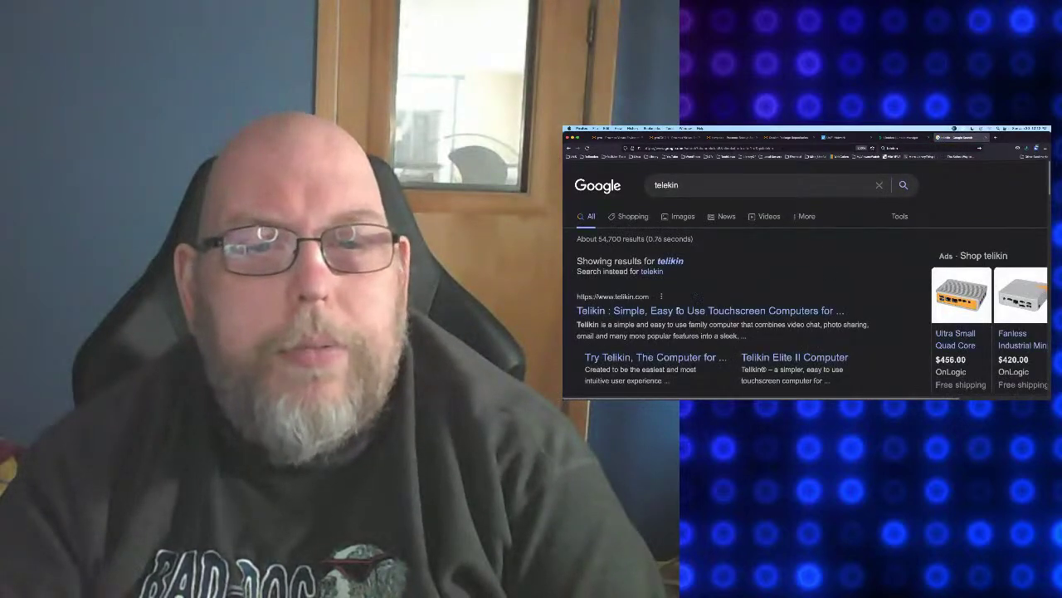
pyautogui.click(626, 311)
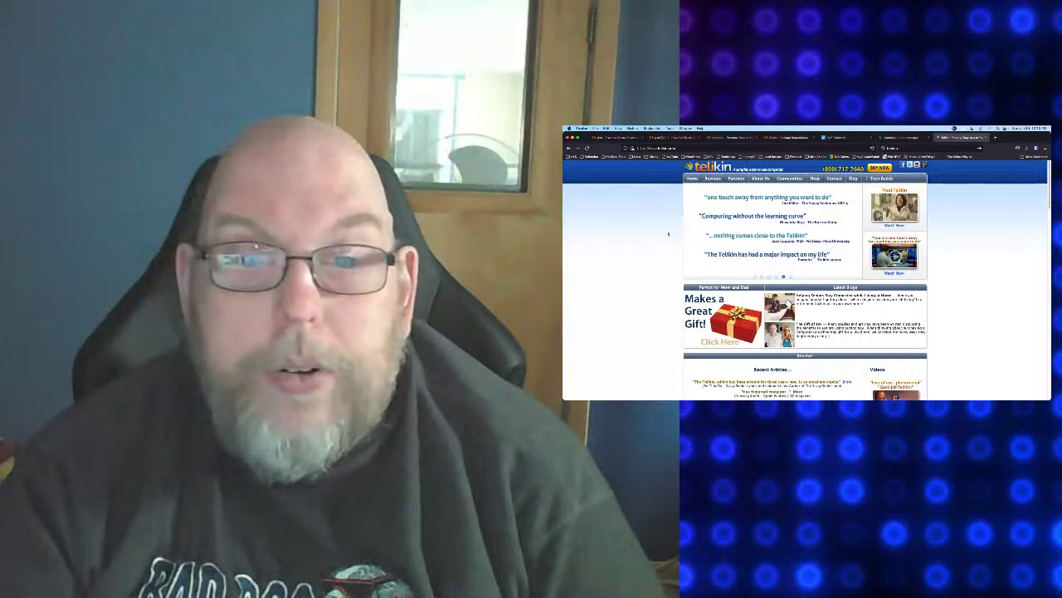
# Step: Look through the Telikin homepage down to the product comparison, then close the site
pyautogui.scroll(-4, 668, 235)
pyautogui.scroll(-12, 668, 235)
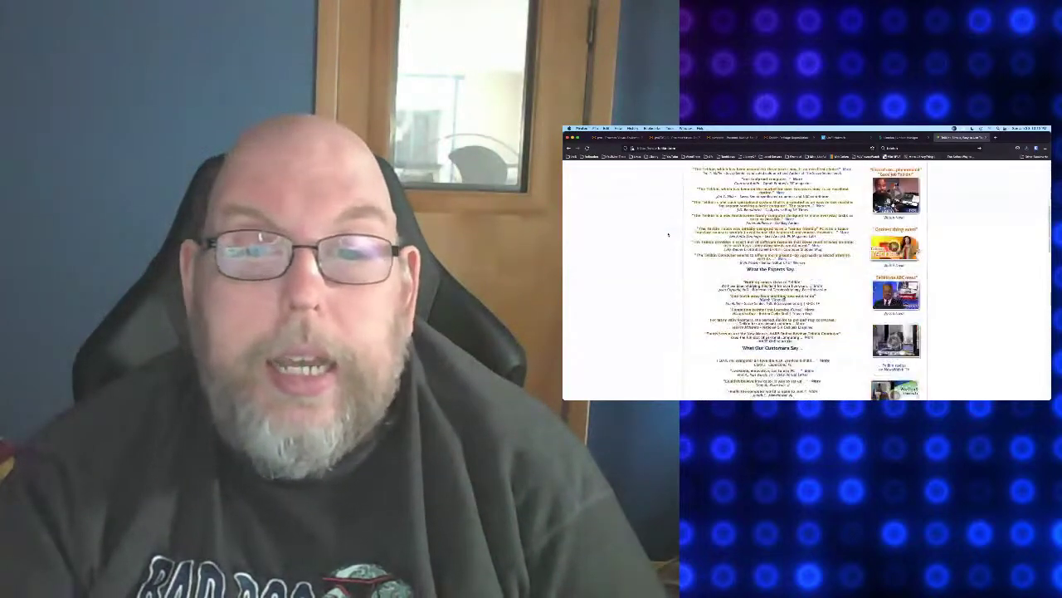
pyautogui.scroll(-4, 668, 235)
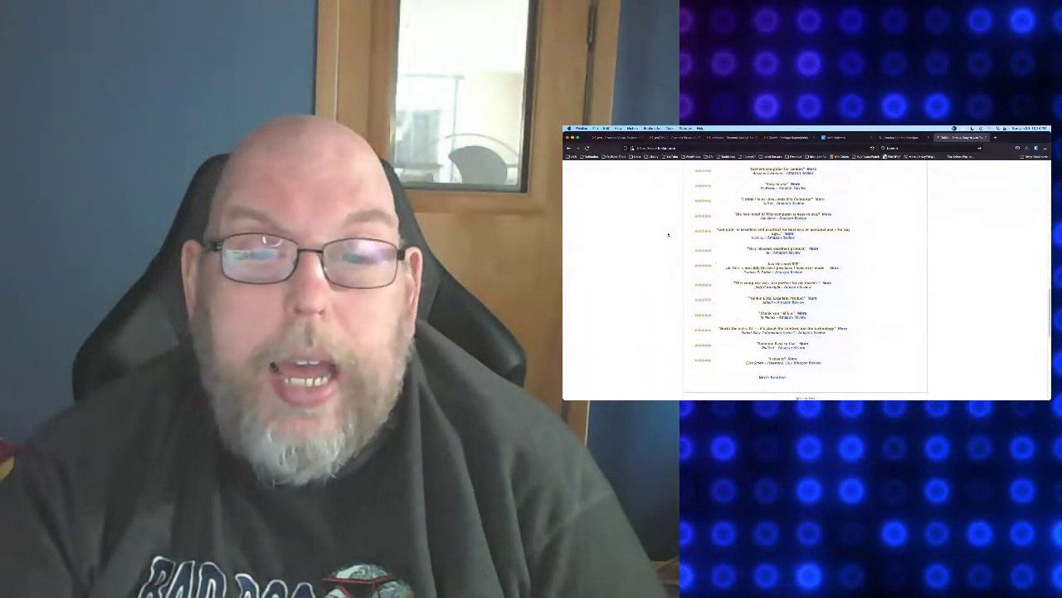
pyautogui.scroll(-5, 668, 235)
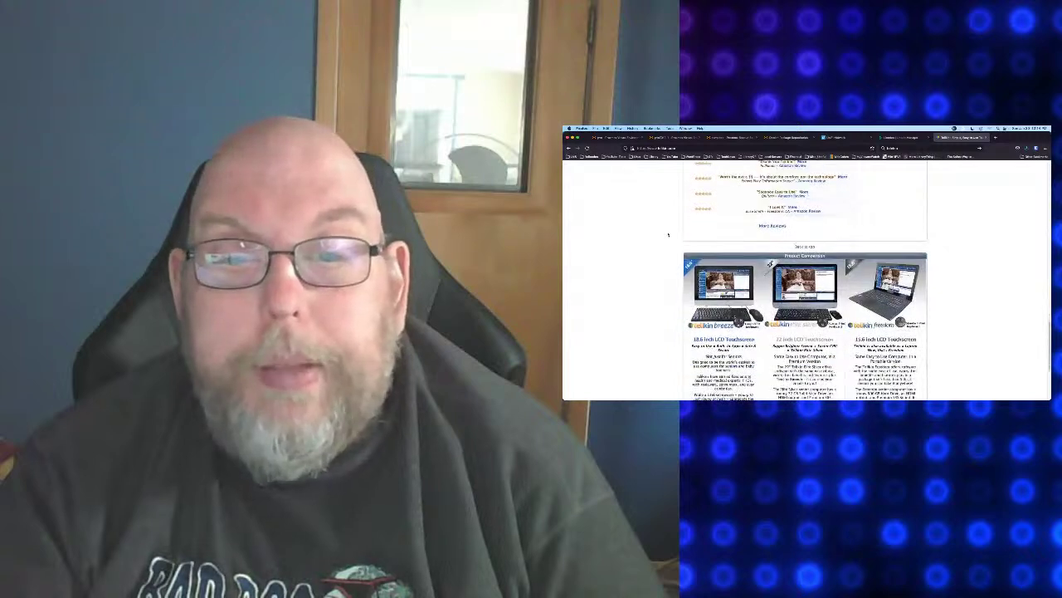
pyautogui.scroll(-1, 669, 235)
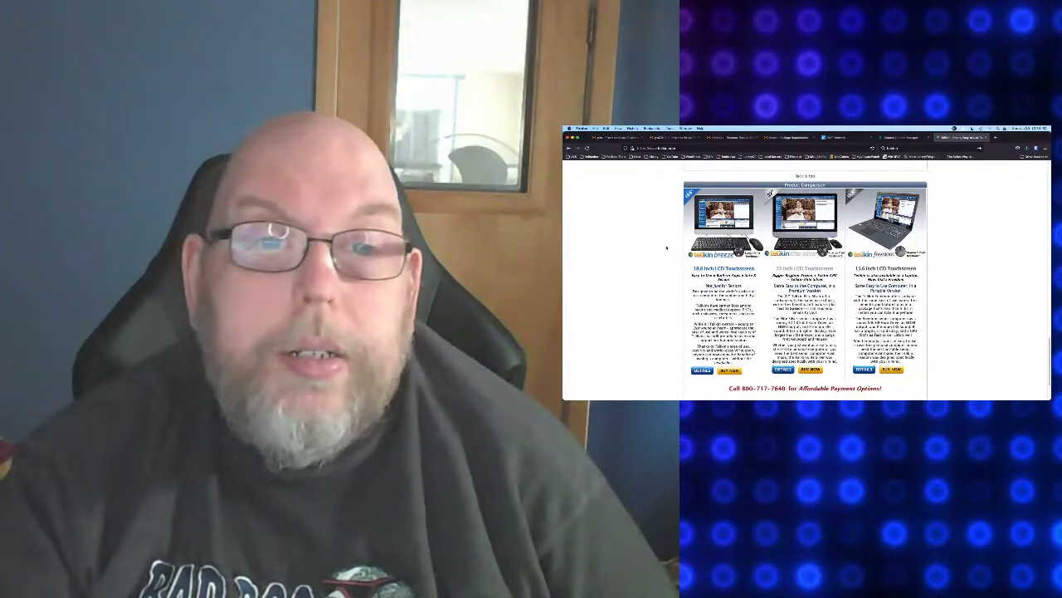
pyautogui.scroll(-3, 668, 240)
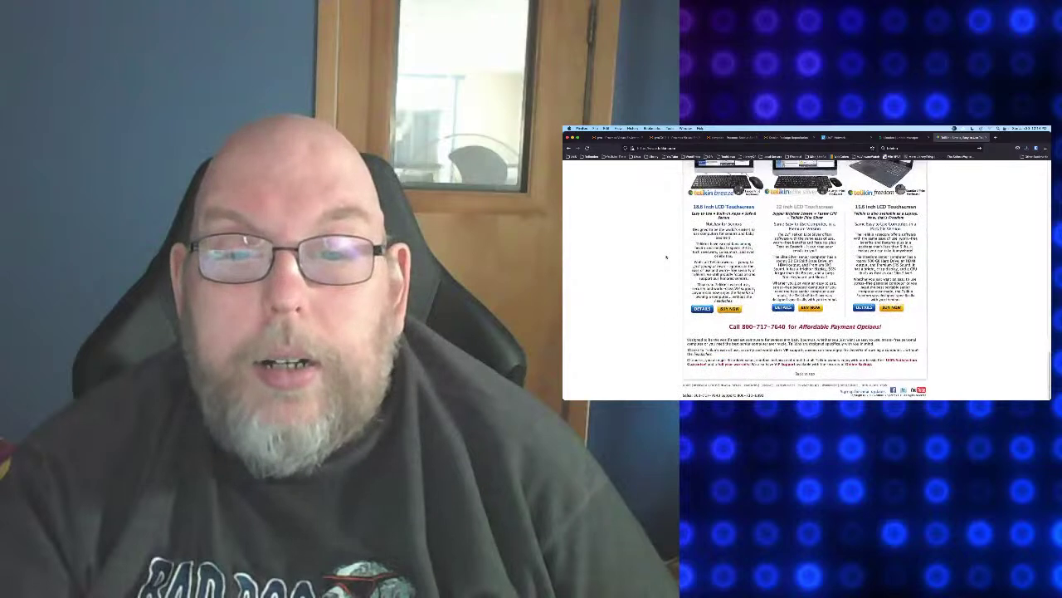
pyautogui.scroll(10, 667, 257)
pyautogui.scroll(5, 666, 257)
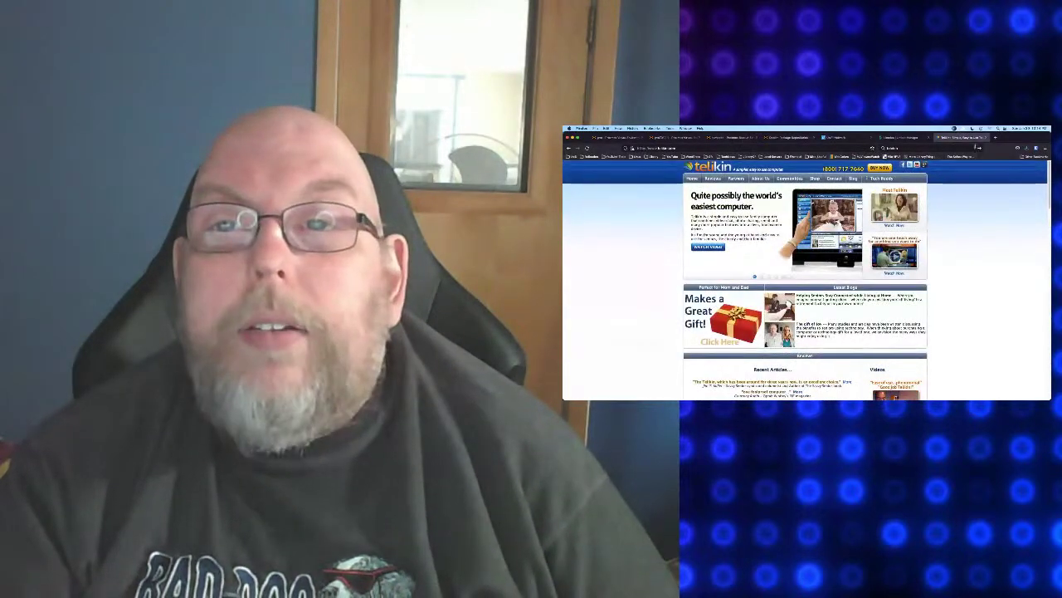
pyautogui.click(958, 137)
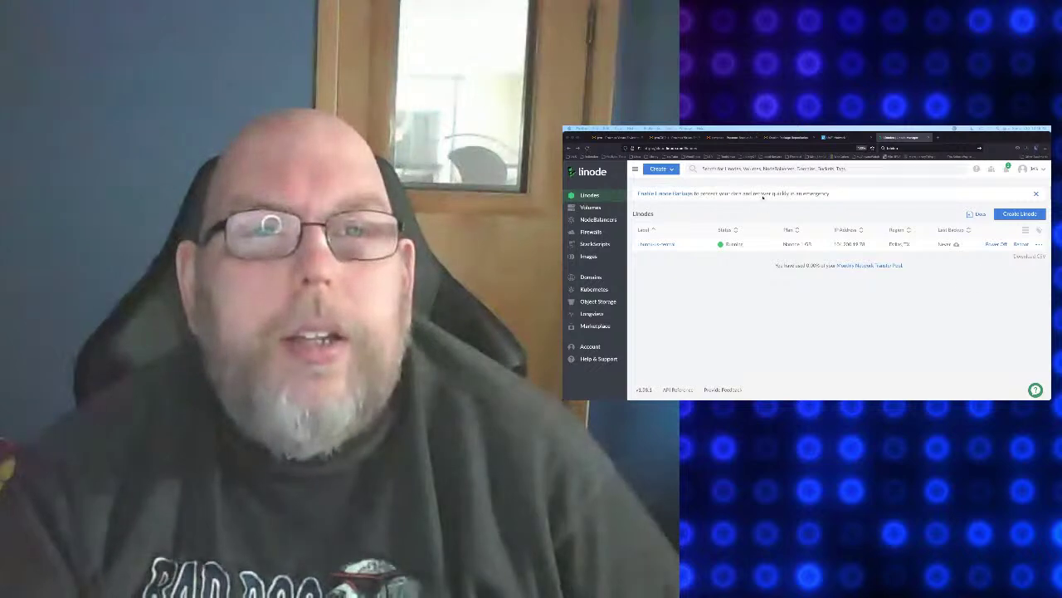
# Step: Switch to the Proxmox Backup Server login and submit the root user name with the account password
pyautogui.click(719, 139)
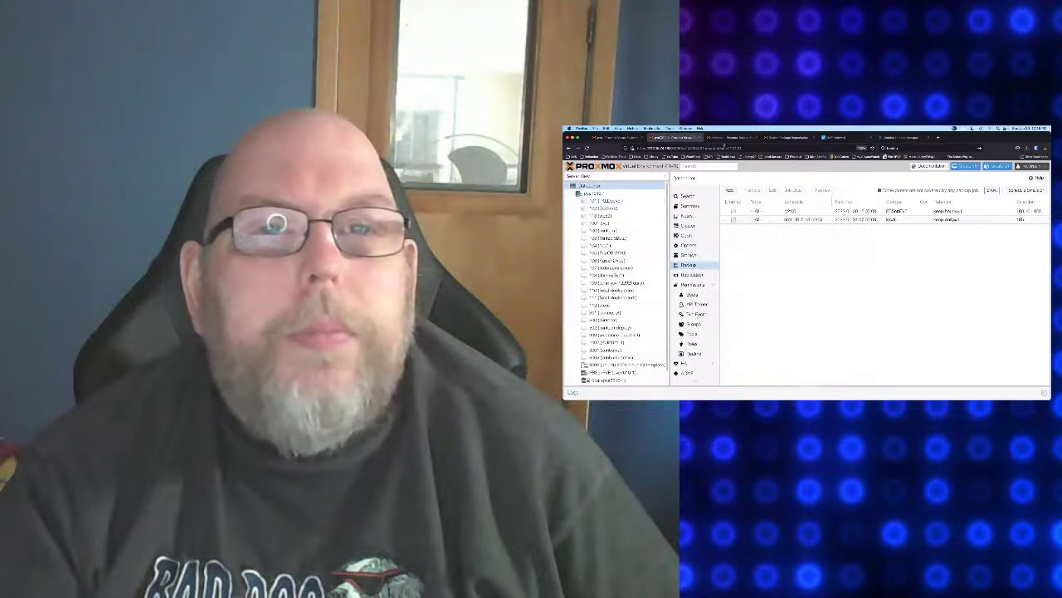
pyautogui.click(726, 138)
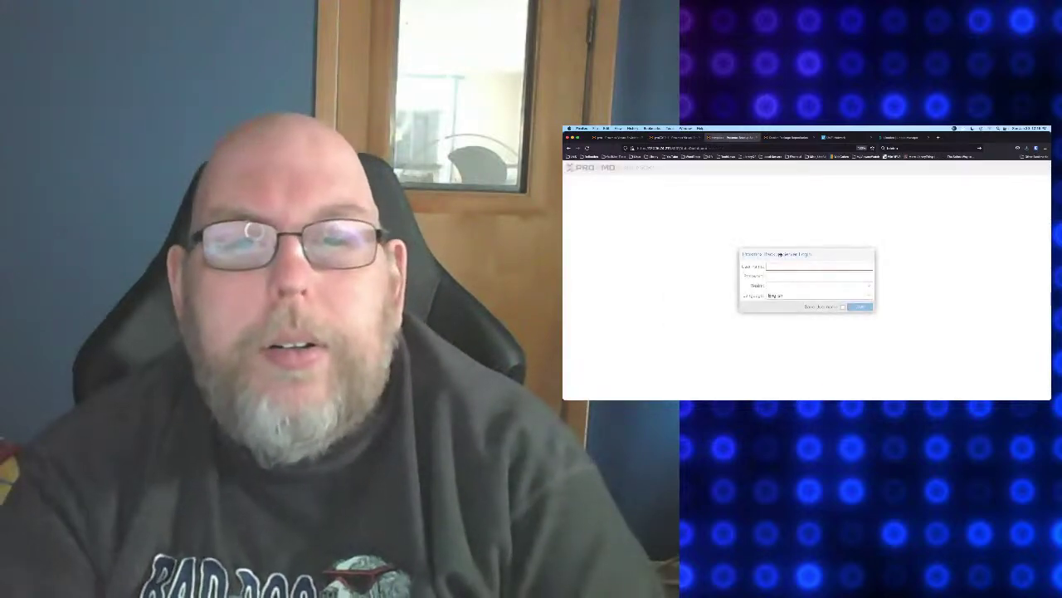
pyautogui.write('root••••')
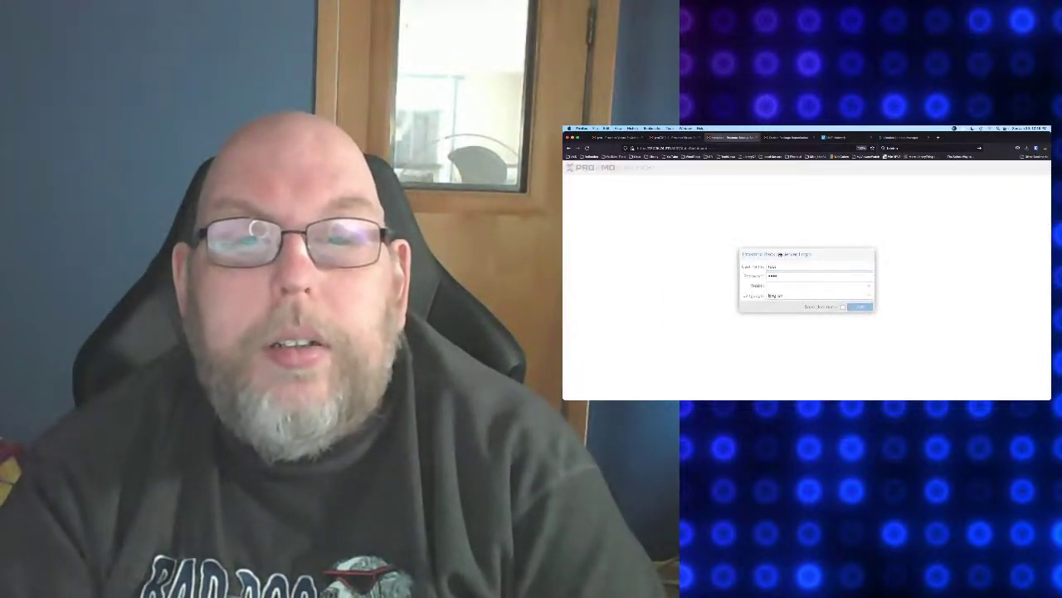
pyautogui.write('••••••')
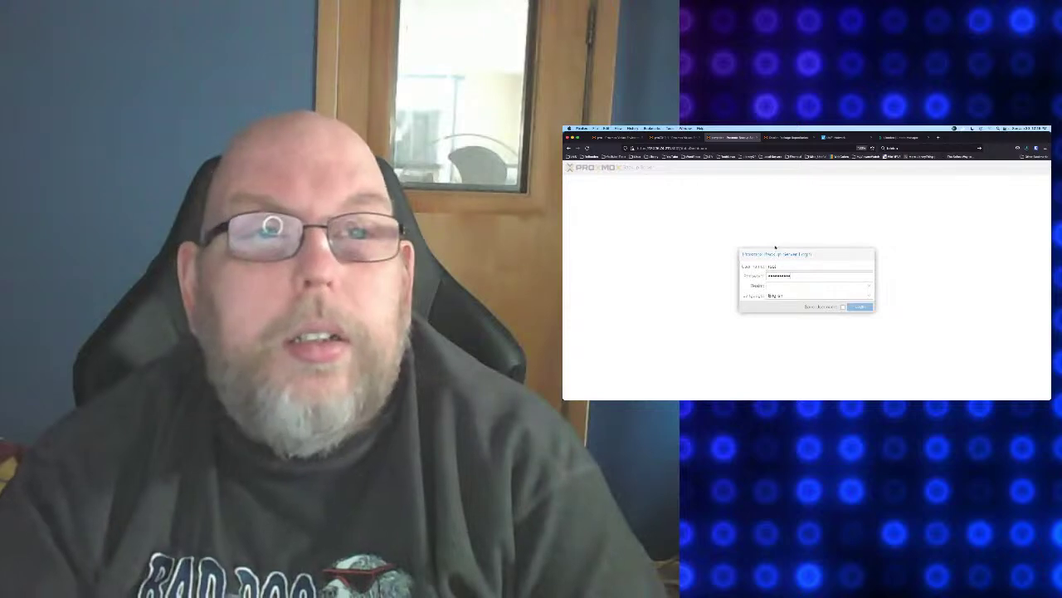
pyautogui.press('Return')
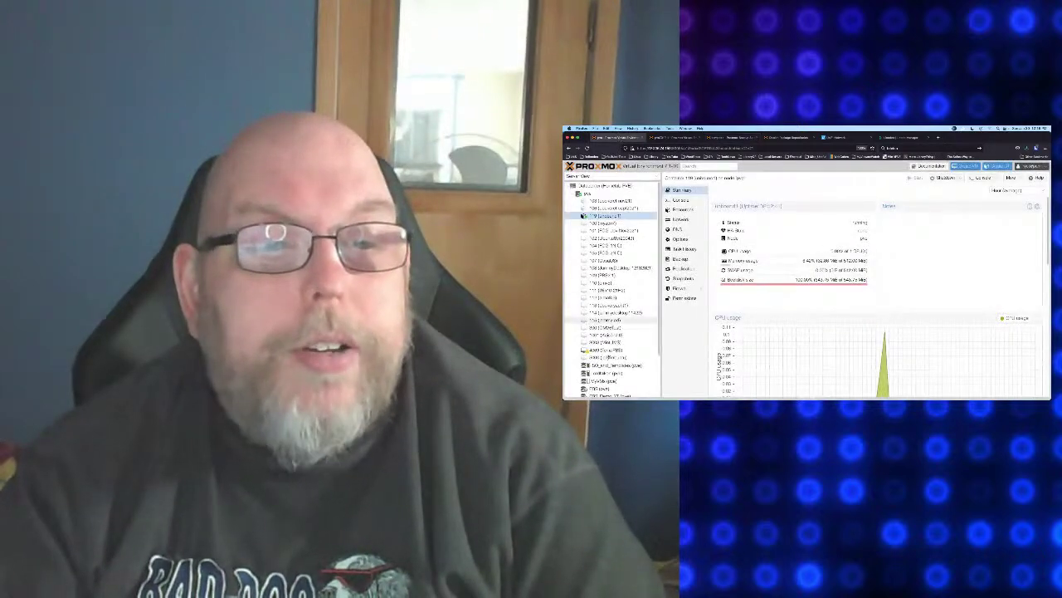
# Step: Bring up the console of the temporary PBS virtual machine on node pve and stop the machine
pyautogui.click(601, 351)
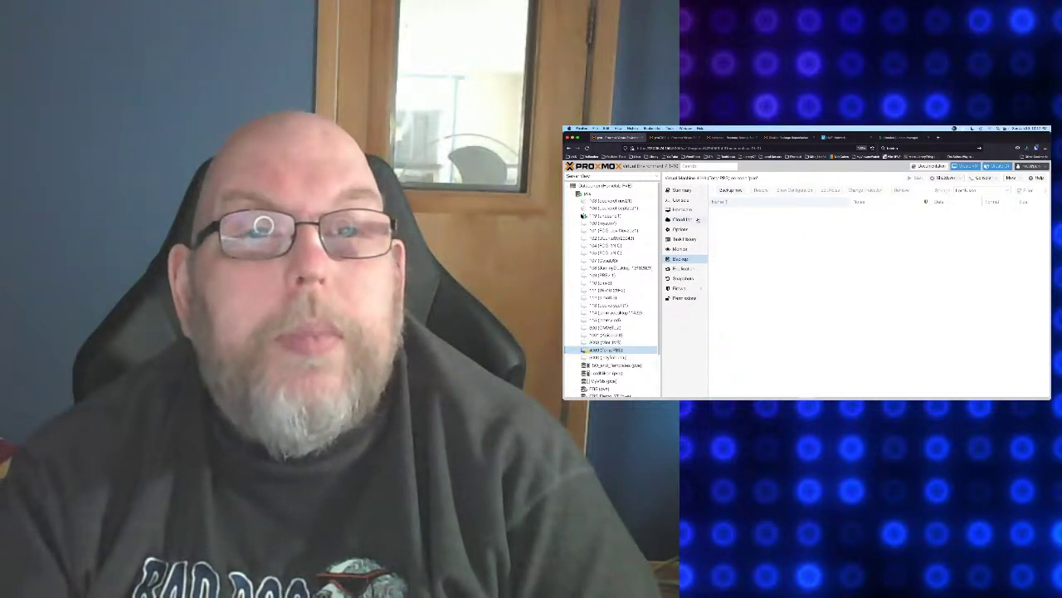
pyautogui.click(680, 201)
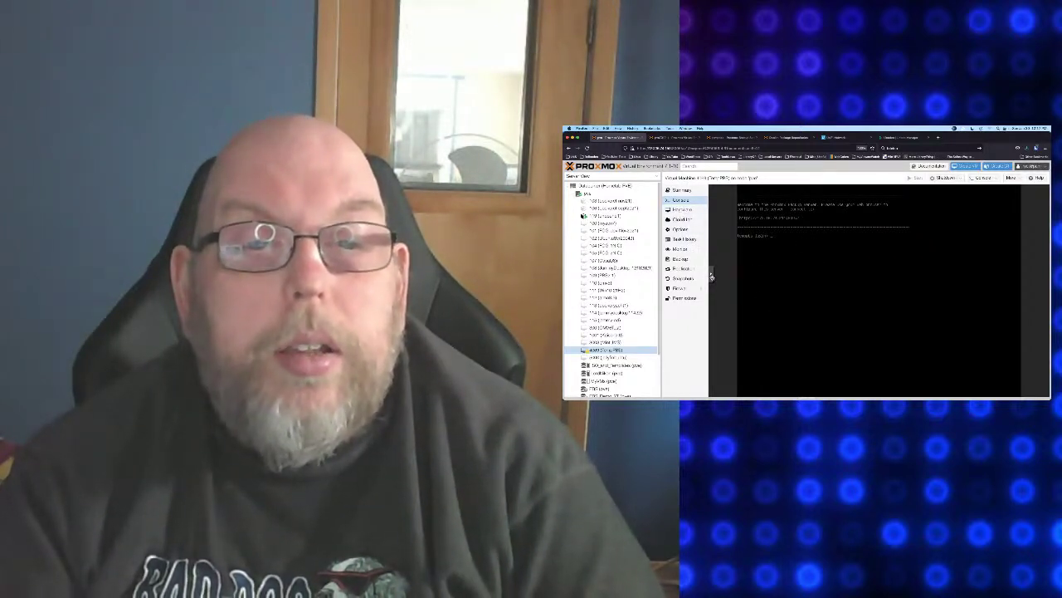
pyautogui.click(711, 275)
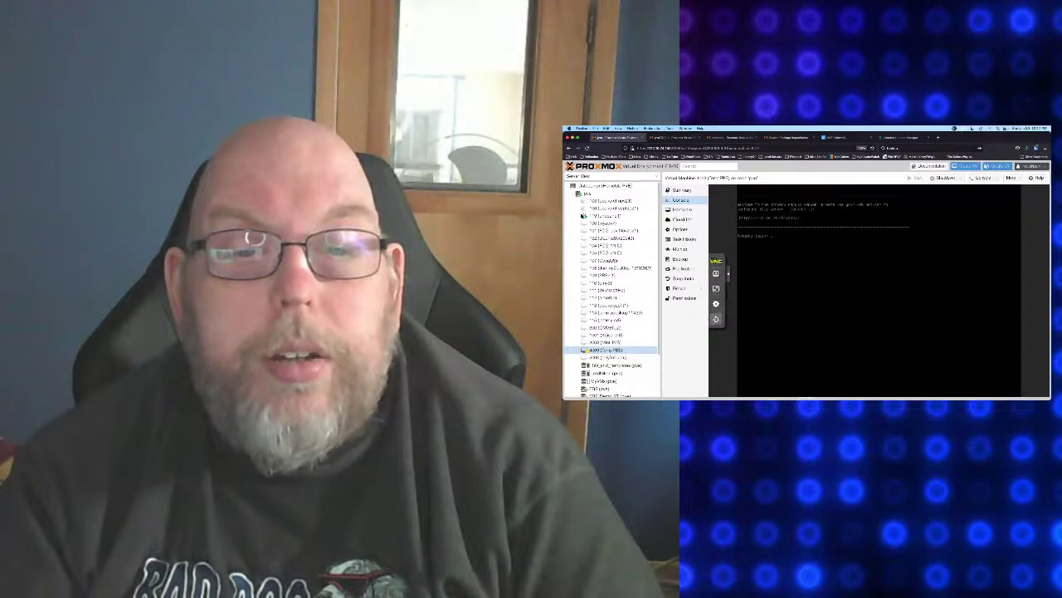
pyautogui.click(716, 319)
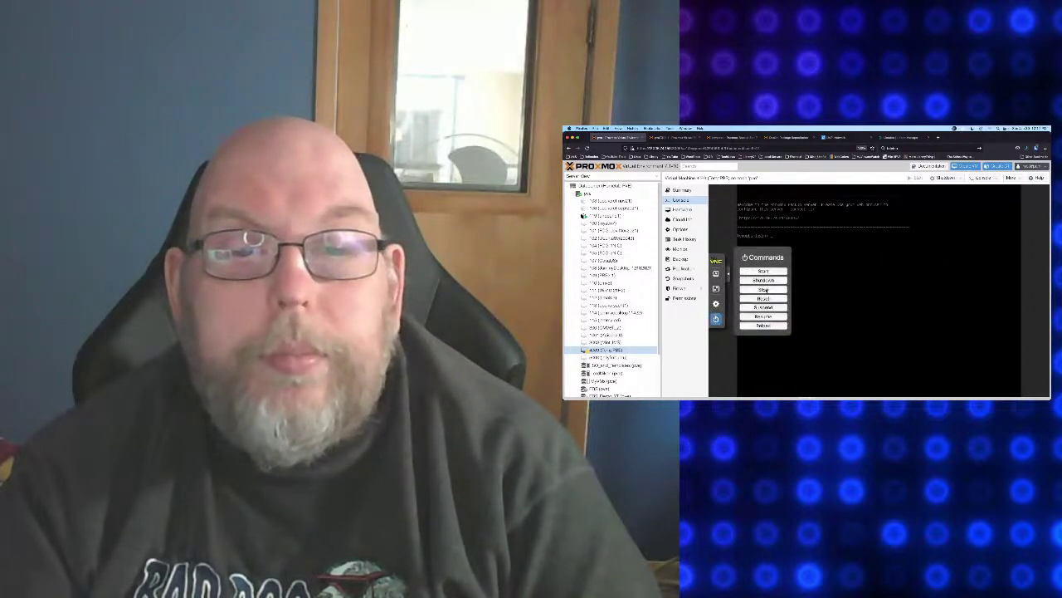
pyautogui.click(764, 288)
pyautogui.click(844, 289)
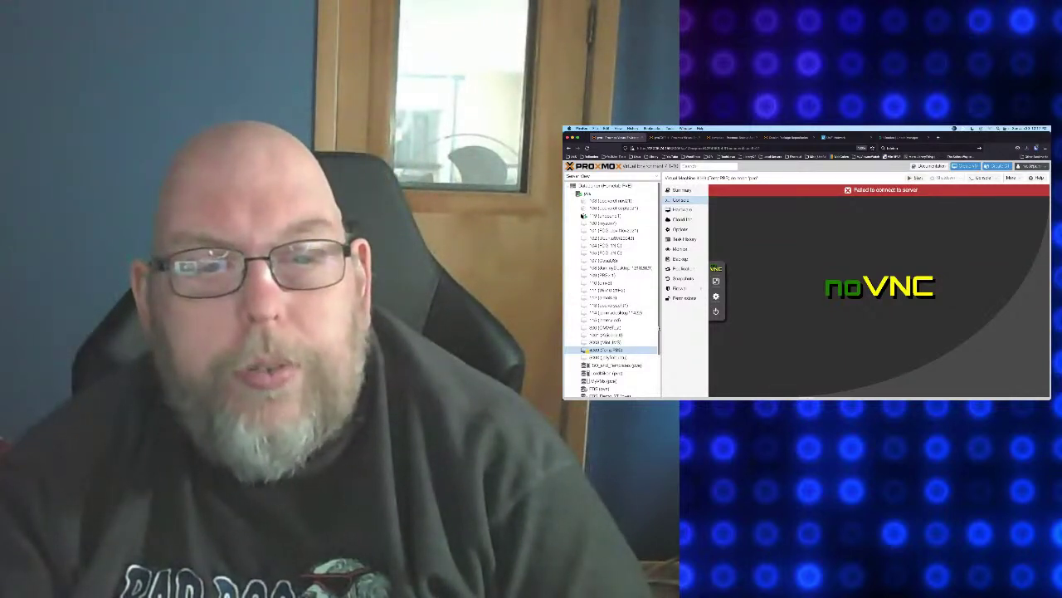
pyautogui.scroll(-3, 660, 328)
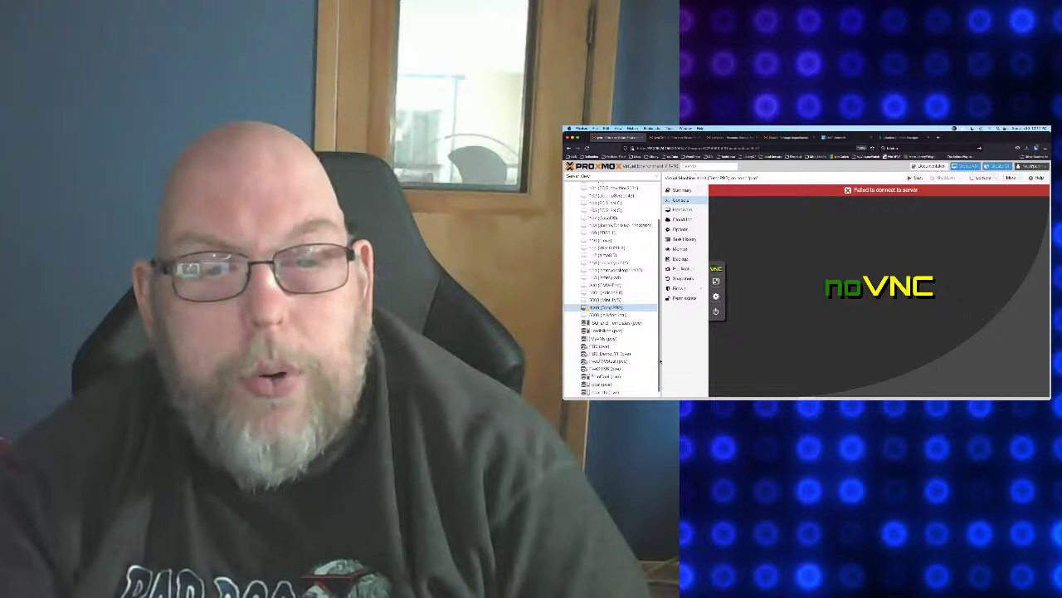
pyautogui.scroll(-1, 661, 361)
pyautogui.scroll(4, 660, 357)
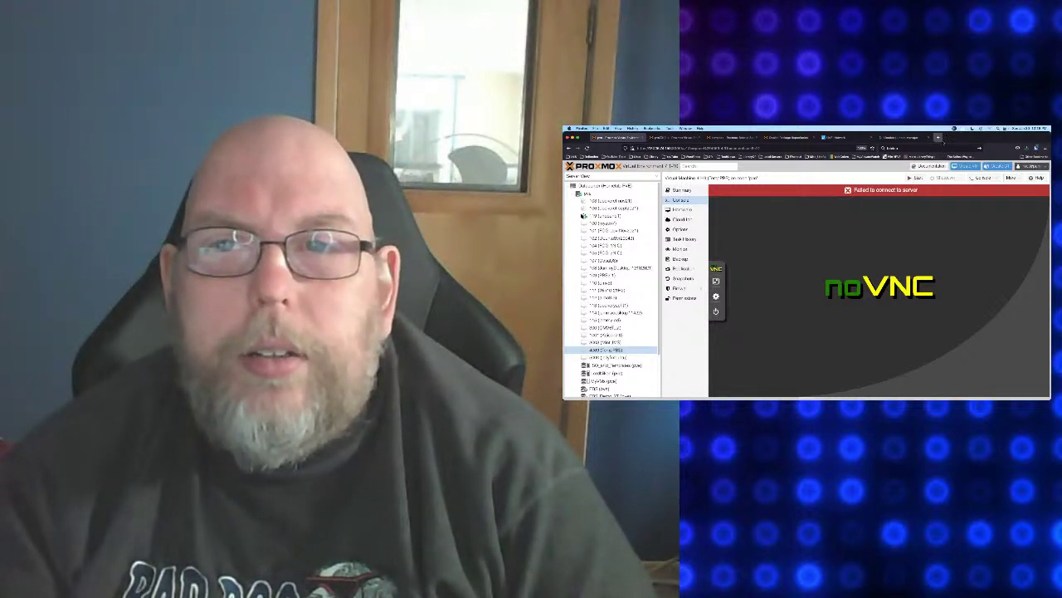
# Step: Visit Amazon in a new browser tab, search for beelink gtr7 and bring up the Beelink GTR7 Mini PC product page
pyautogui.click(940, 138)
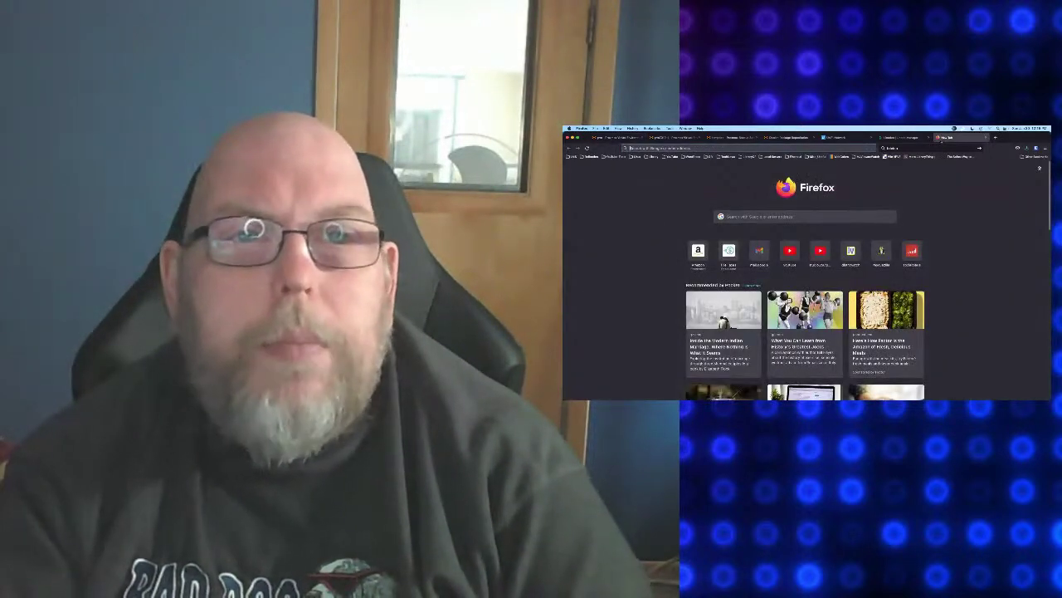
pyautogui.write('a')
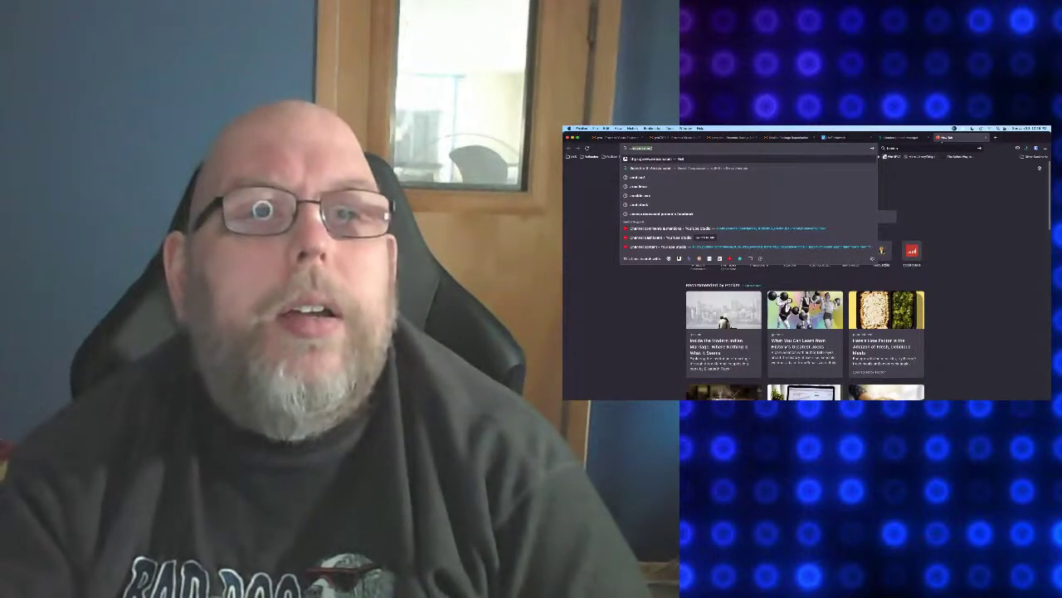
pyautogui.press('Return')
pyautogui.click(766, 192)
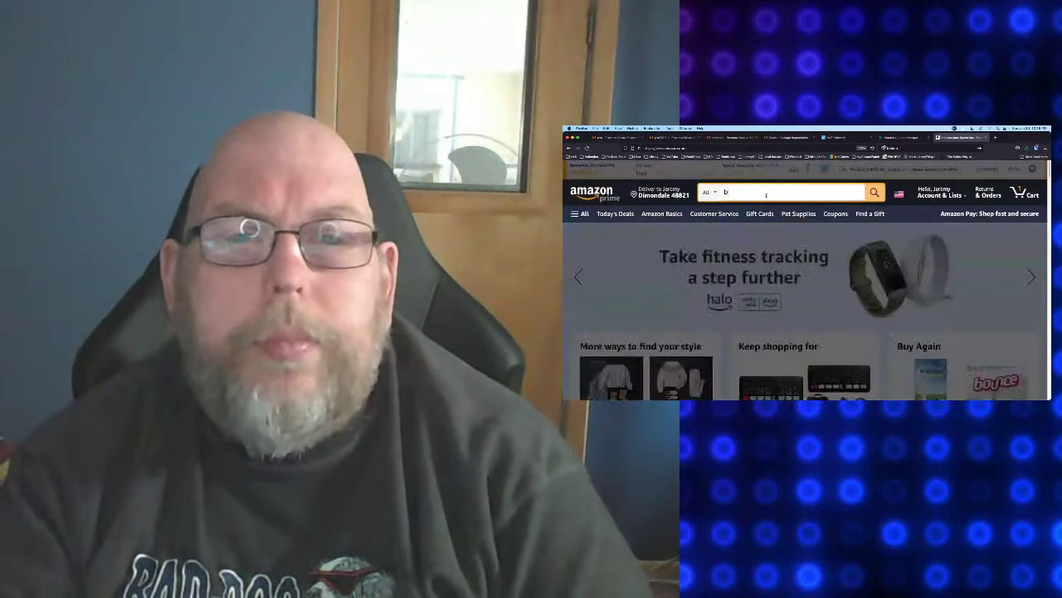
pyautogui.write('beelink gtr7')
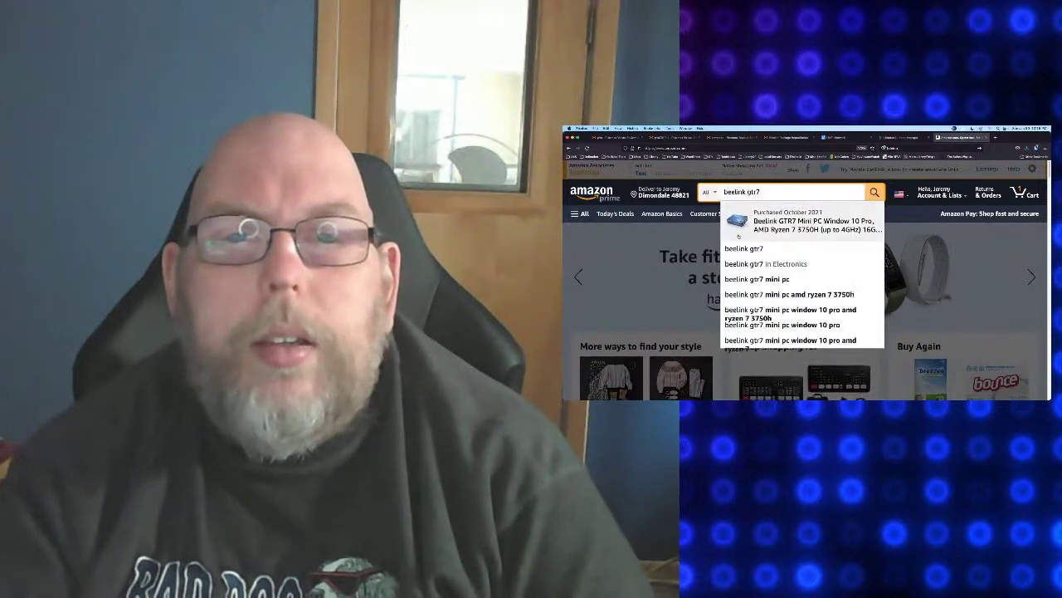
pyautogui.click(739, 236)
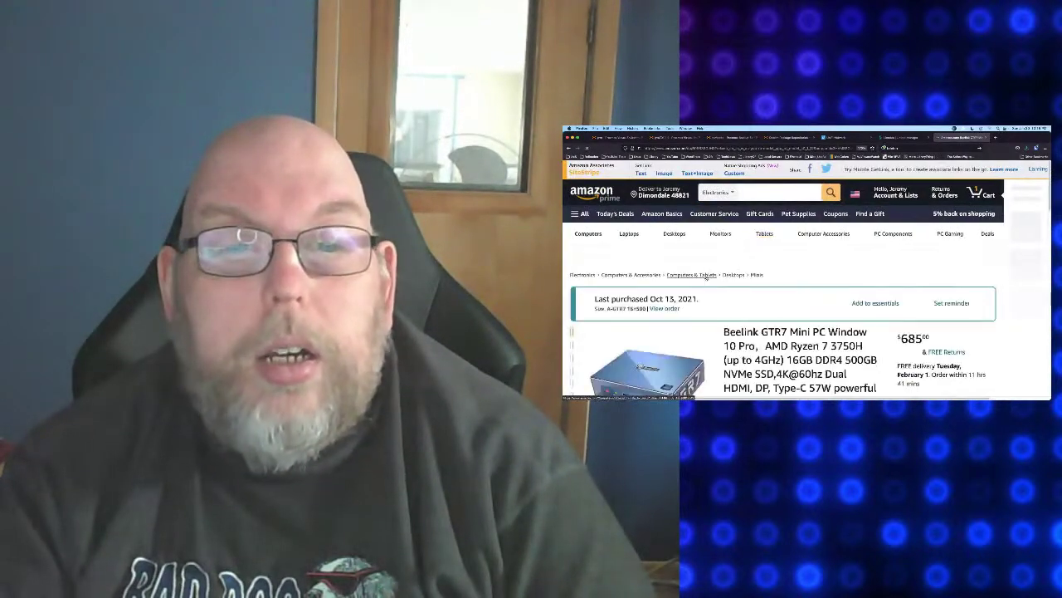
# Step: Review the Beelink GTR7 product page, covering its title, price, coupon, size options and specifications
pyautogui.scroll(-5, 723, 315)
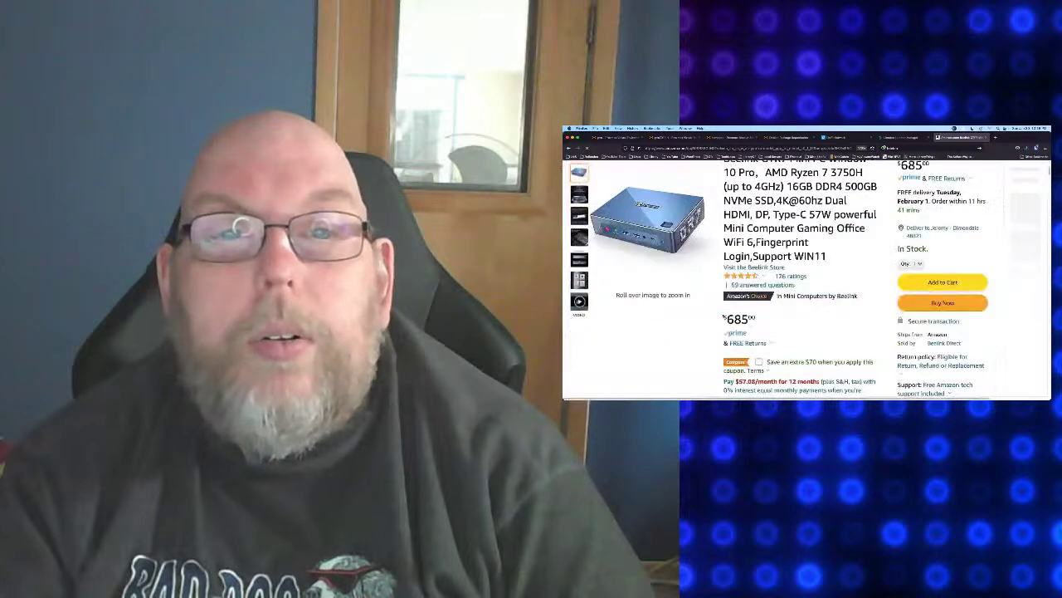
pyautogui.scroll(2, 723, 316)
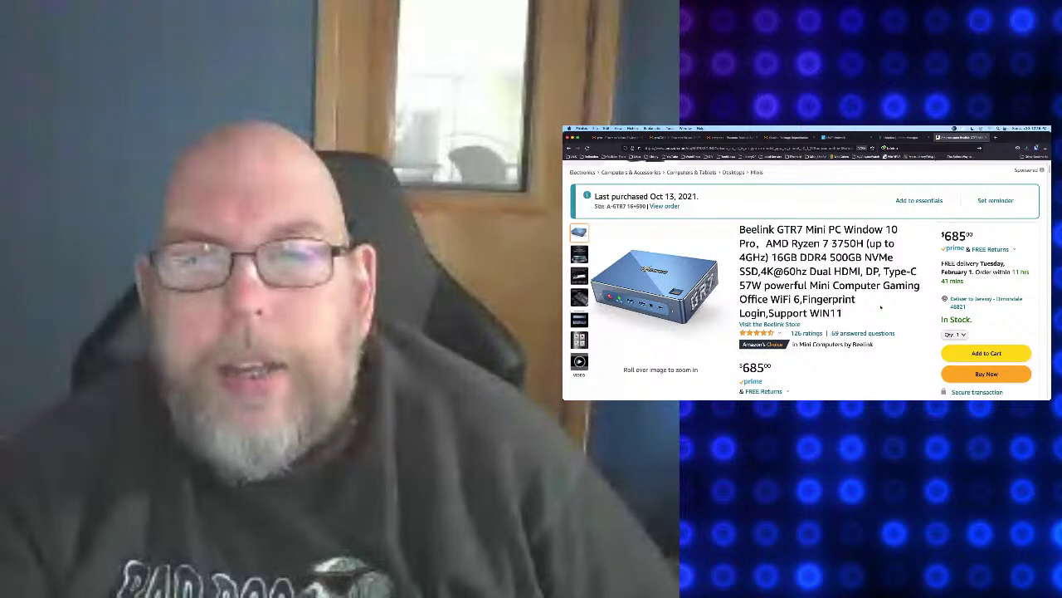
pyautogui.scroll(-1, 882, 308)
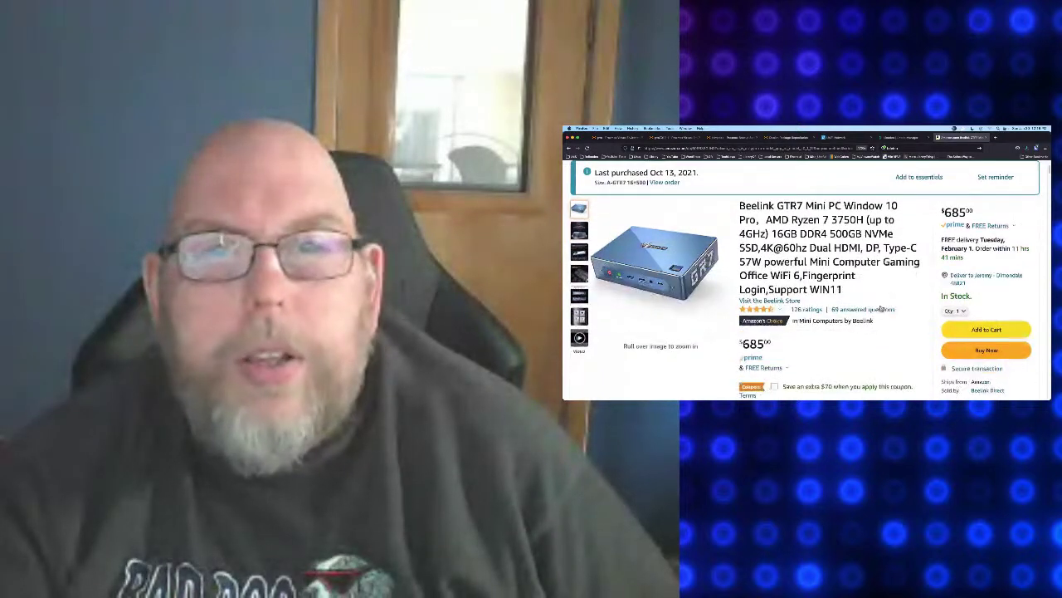
pyautogui.scroll(-1, 882, 309)
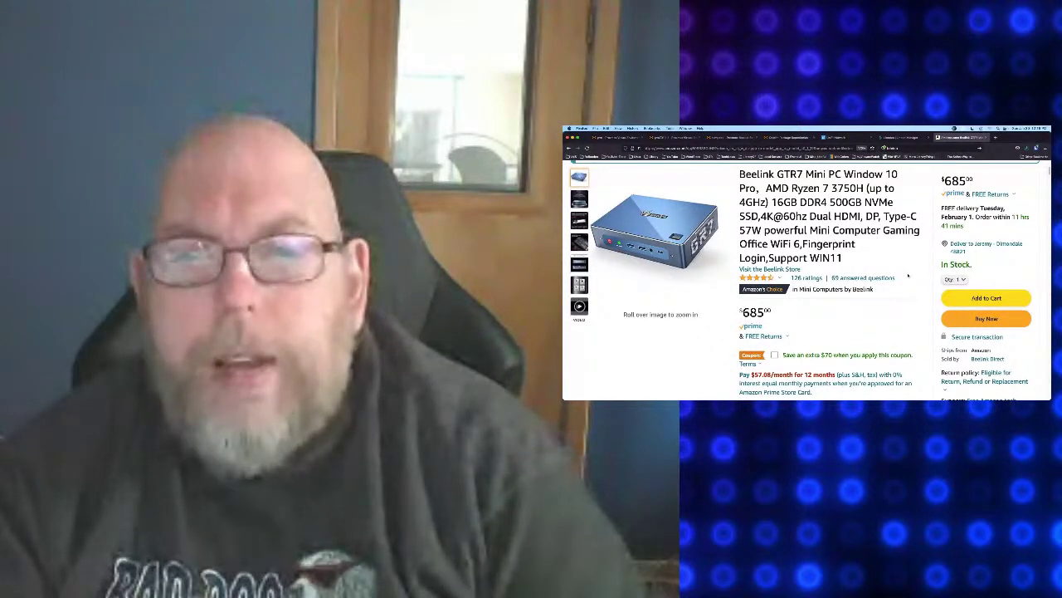
pyautogui.scroll(-1, 910, 272)
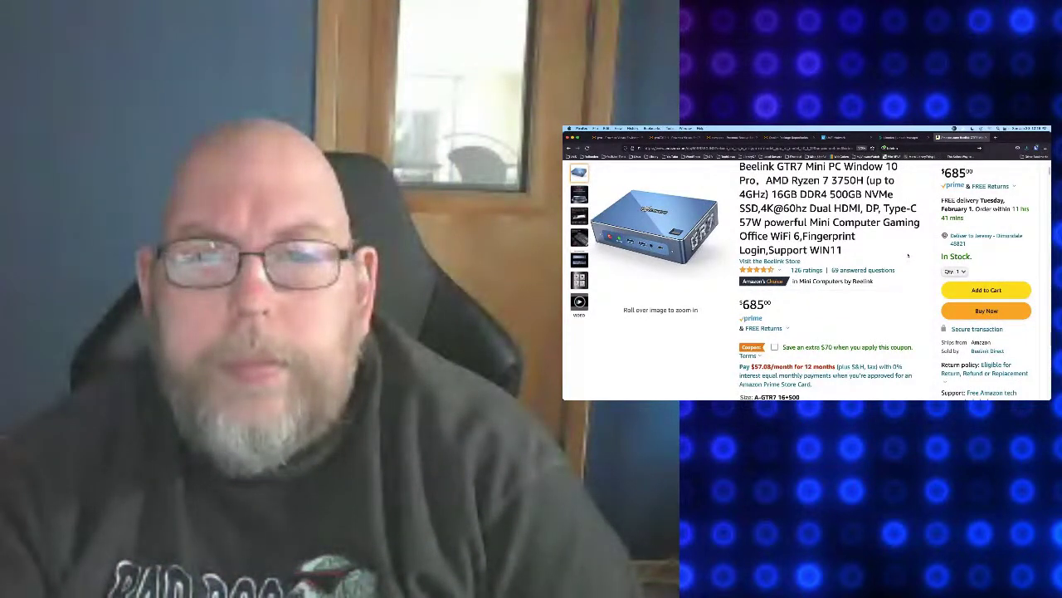
pyautogui.scroll(-2, 908, 256)
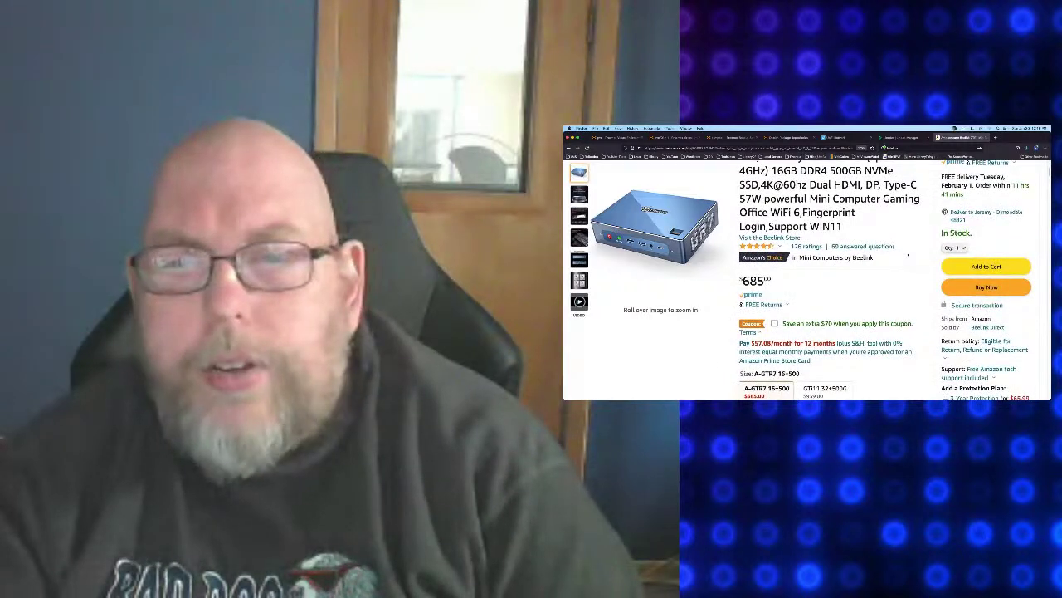
pyautogui.scroll(-1, 908, 256)
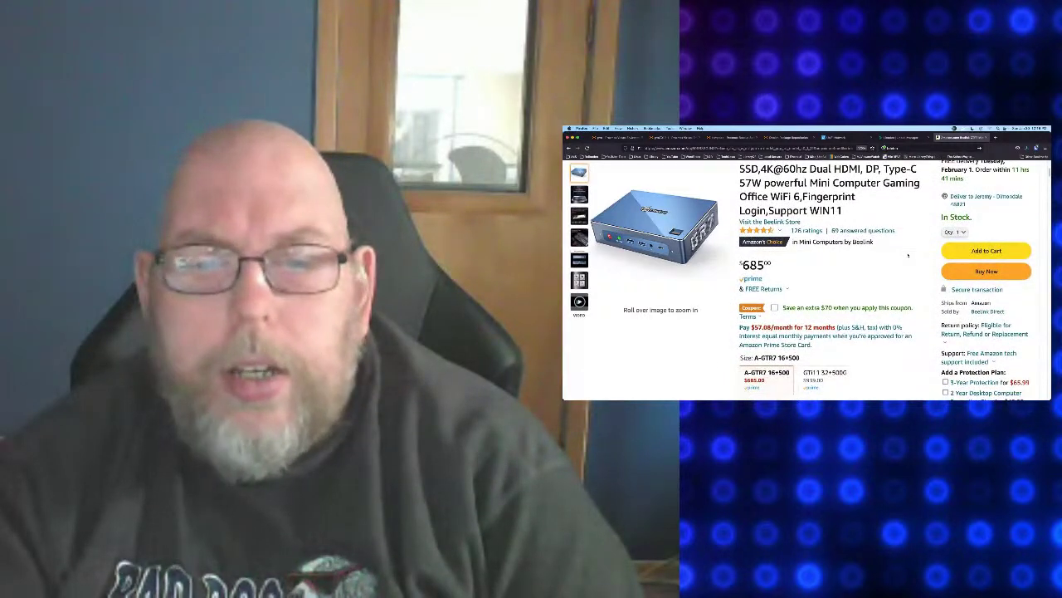
pyautogui.scroll(-3, 908, 255)
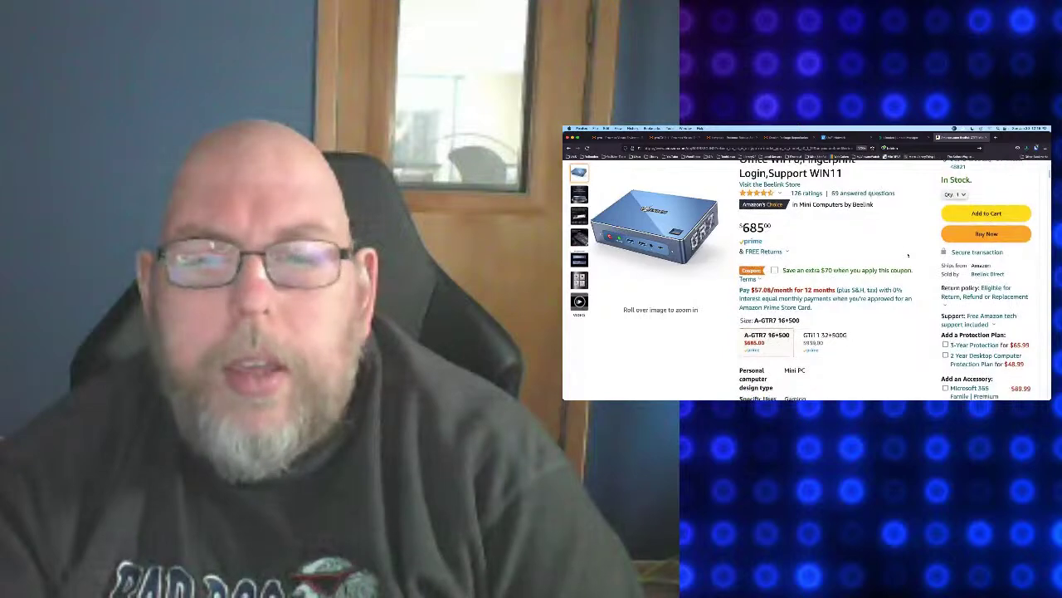
pyautogui.scroll(-5, 908, 255)
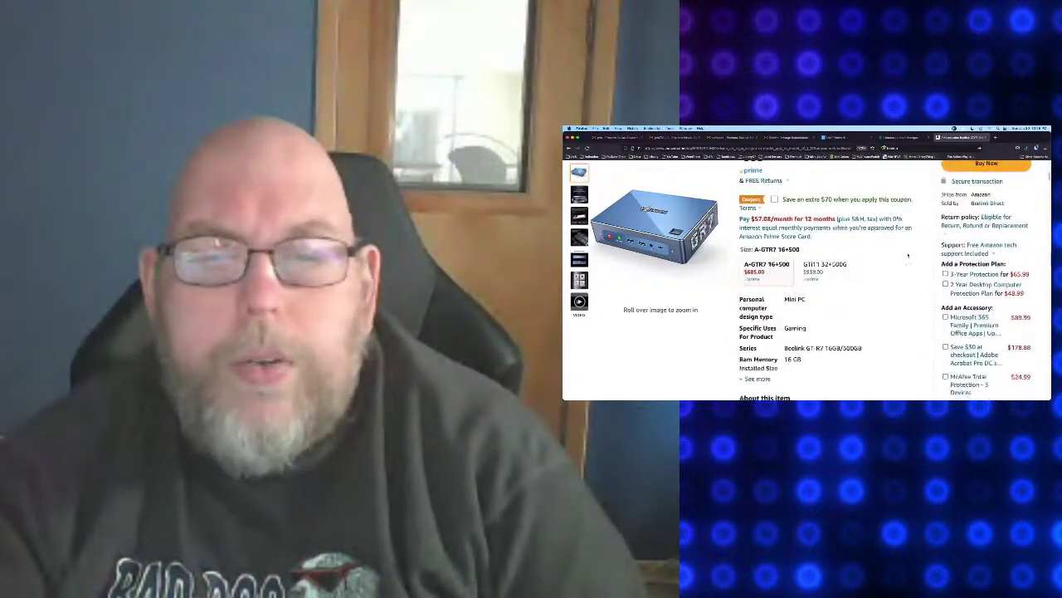
pyautogui.scroll(-10, 908, 255)
pyautogui.scroll(15, 909, 258)
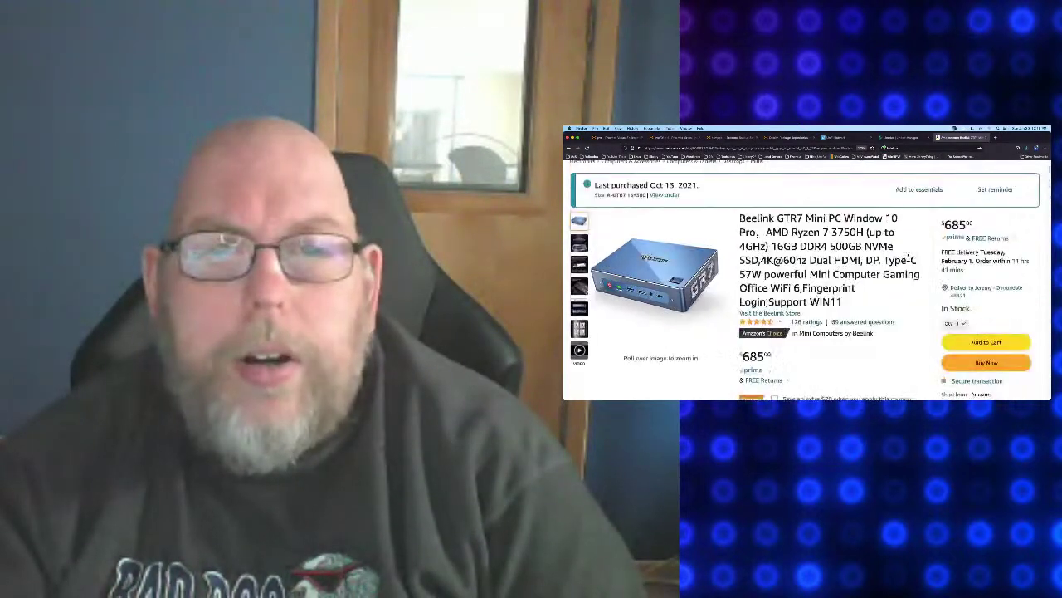
pyautogui.scroll(3, 909, 259)
# Step: Search Amazon's Electronics department for beelink and bring up the featured Beelink U59 Mini PC
pyautogui.click(810, 193)
pyautogui.write('b')
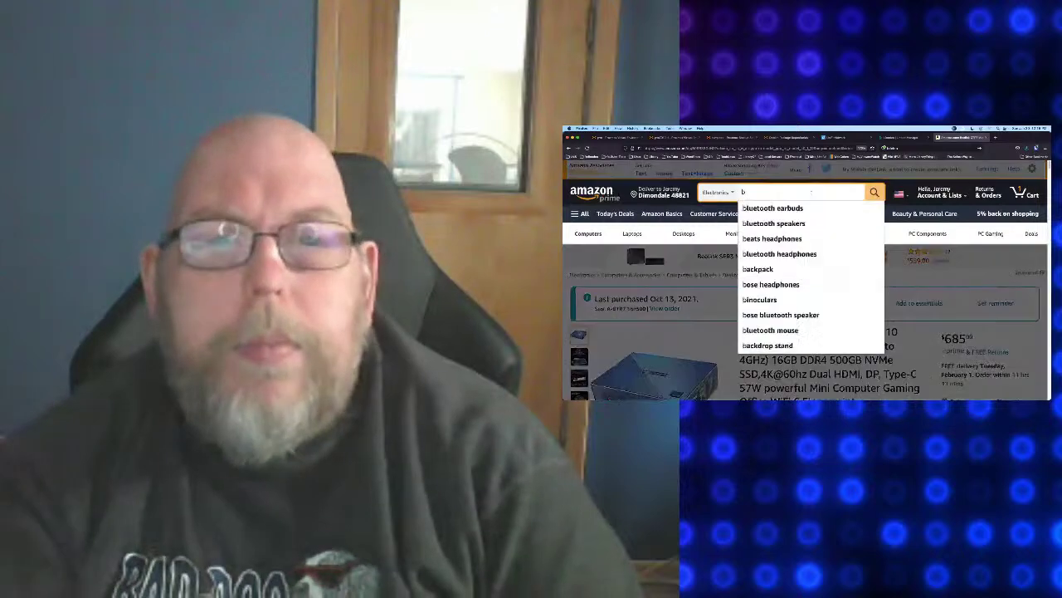
pyautogui.write('eelink')
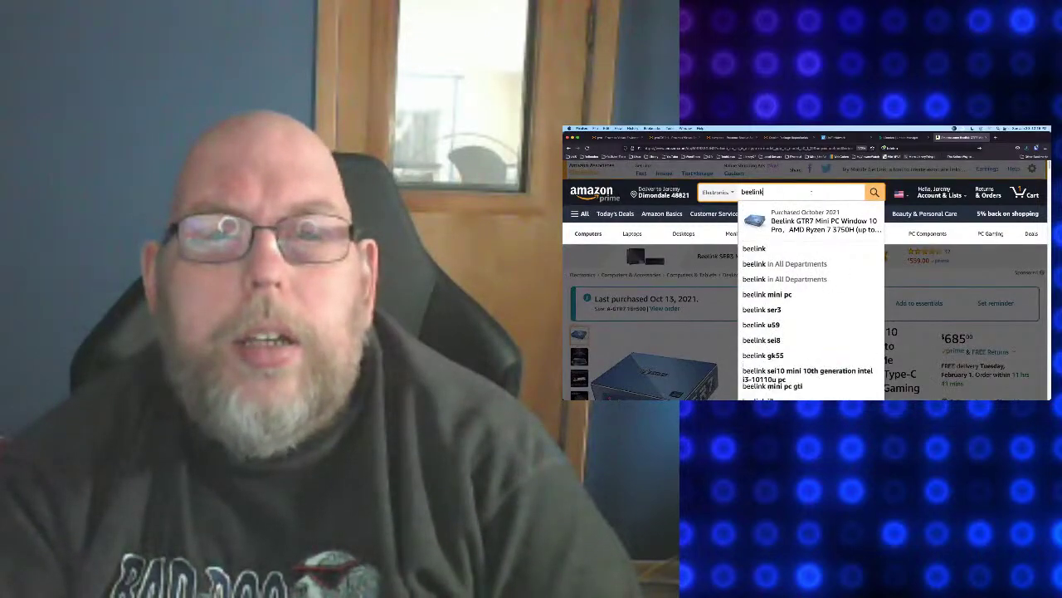
pyautogui.press('Return')
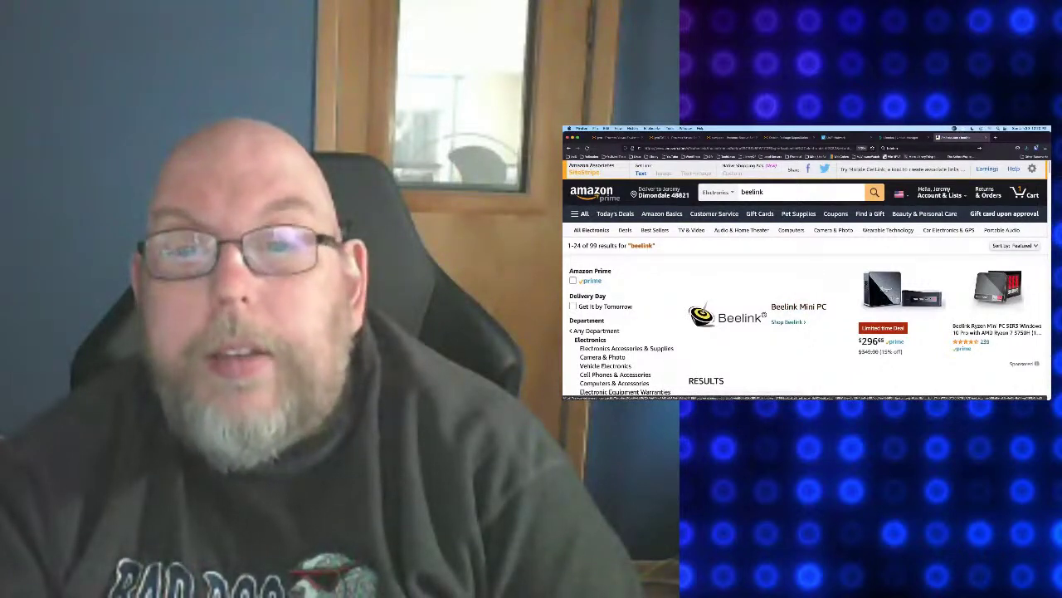
pyautogui.click(897, 295)
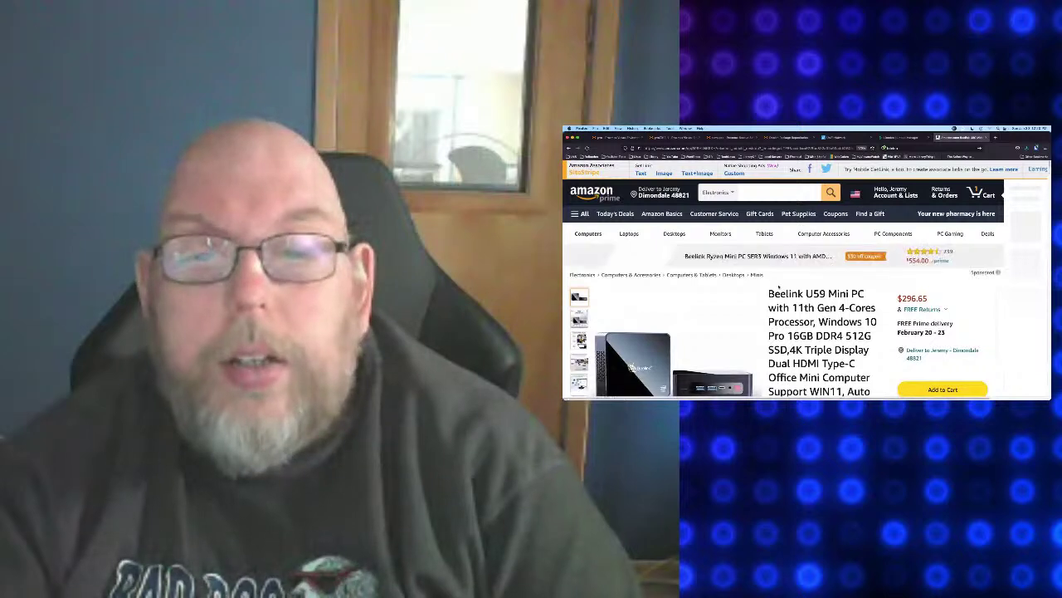
# Step: Examine the Beelink U59 Mini PC's photos, size options, specifications and item description
pyautogui.scroll(-2, 779, 285)
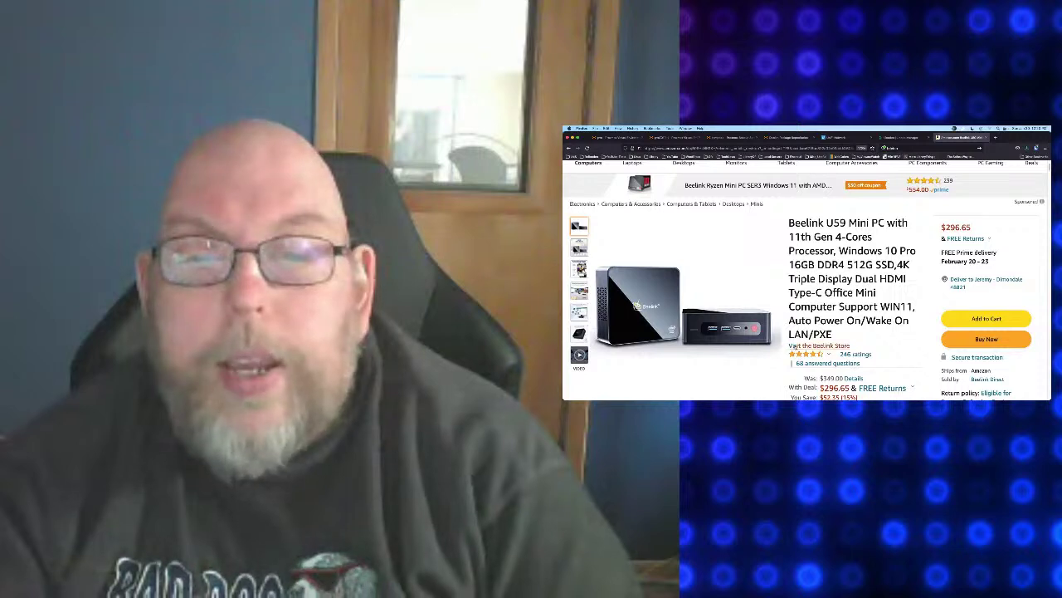
pyautogui.moveTo(705, 318)
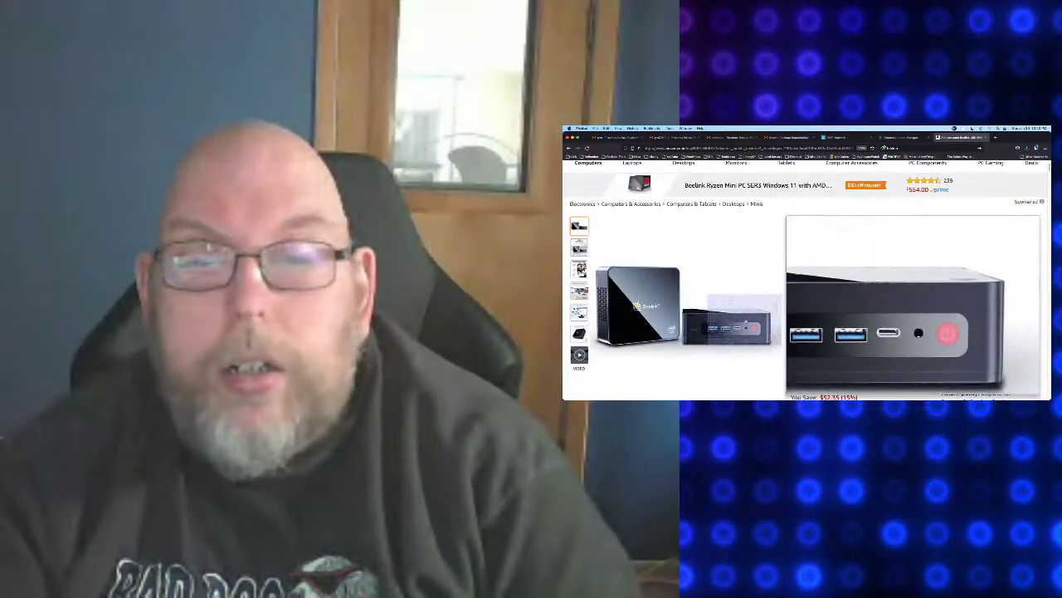
pyautogui.scroll(-2, 868, 318)
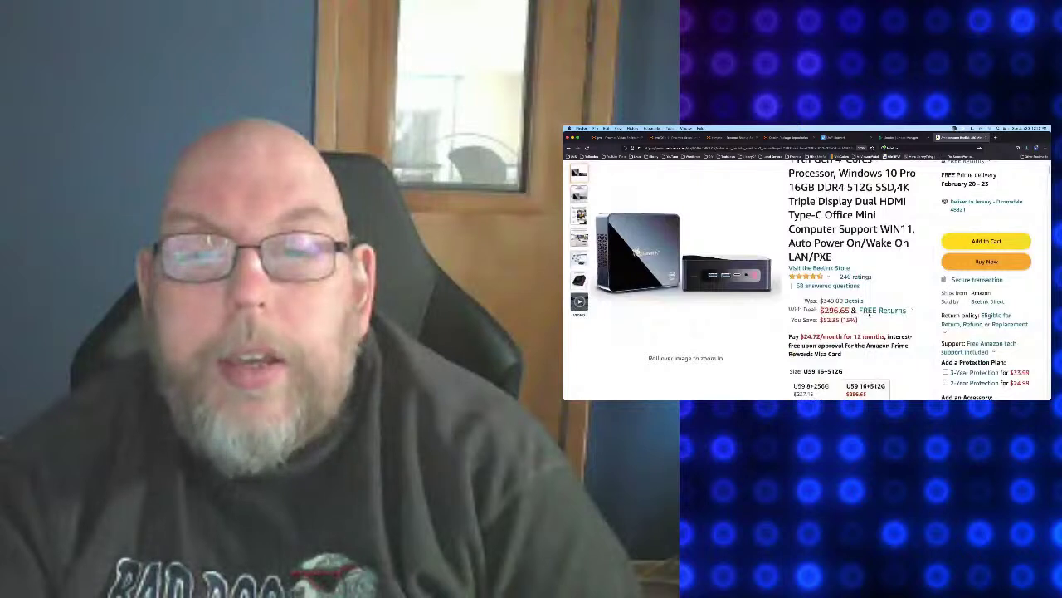
pyautogui.scroll(-3, 869, 312)
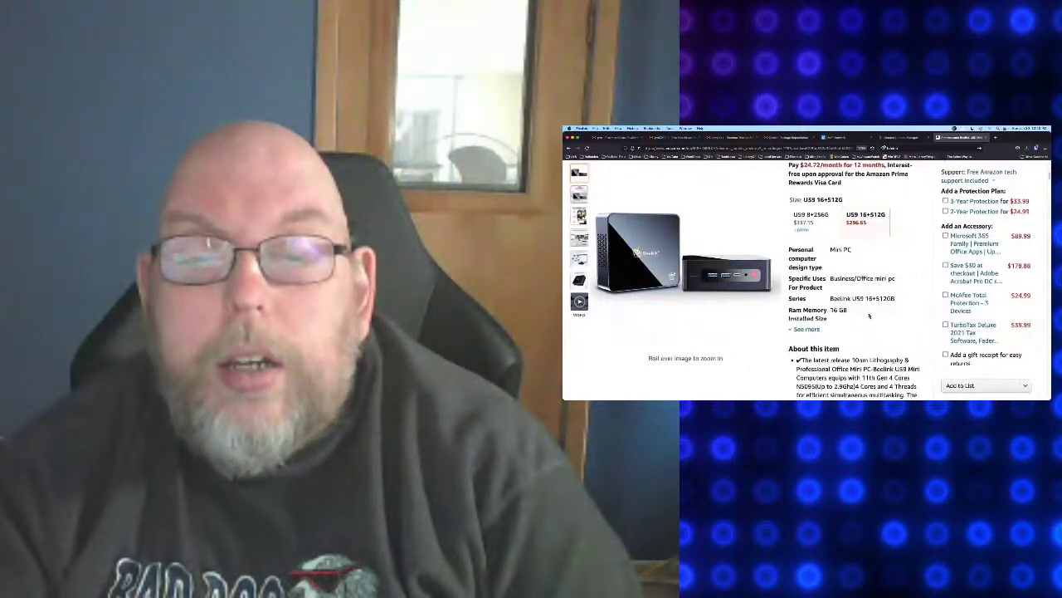
pyautogui.scroll(-3, 869, 315)
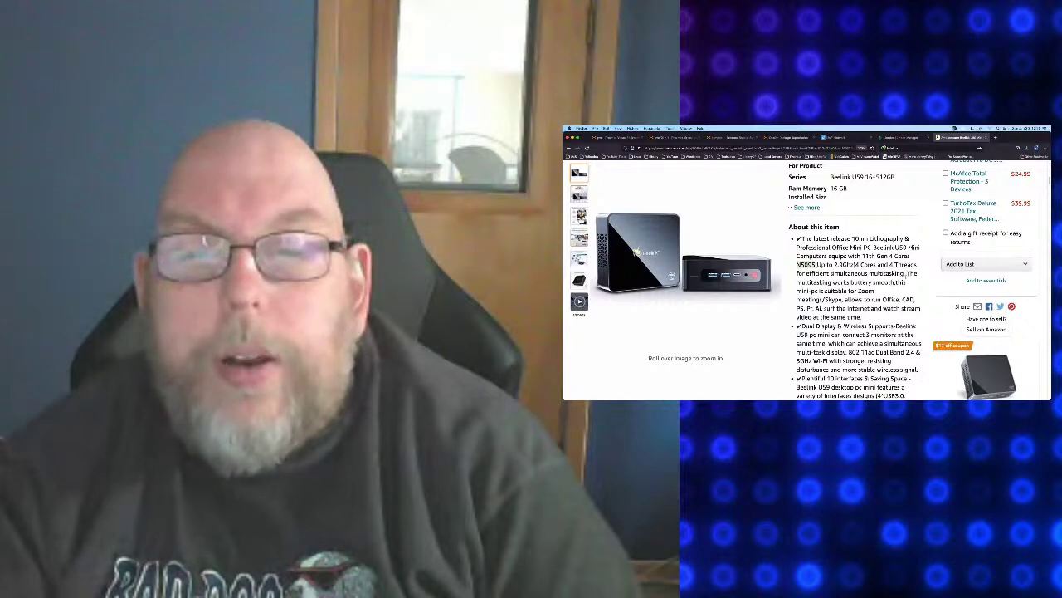
pyautogui.scroll(-5, 855, 282)
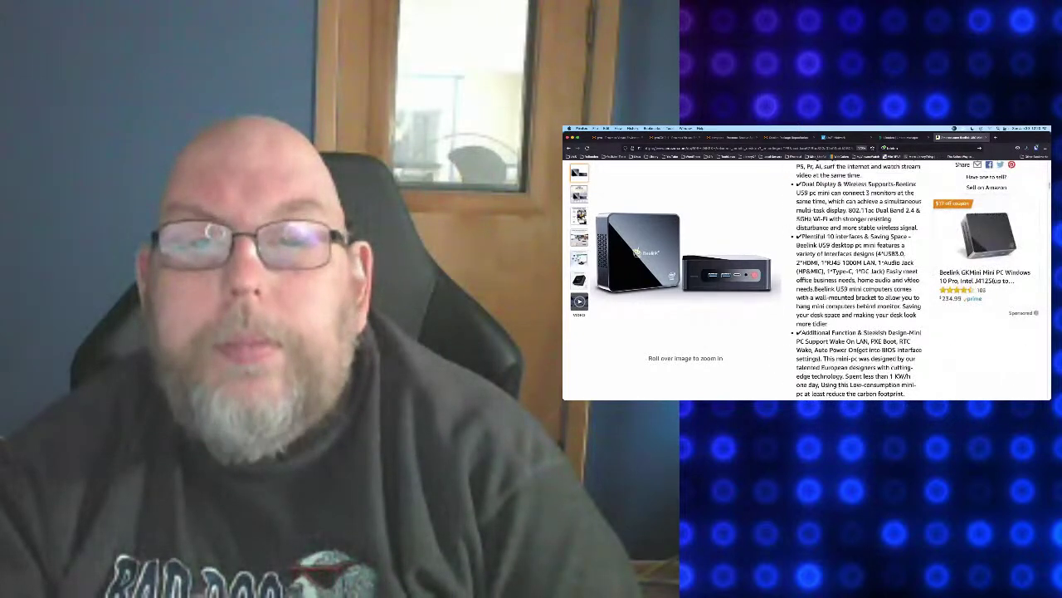
pyautogui.scroll(-5, 855, 283)
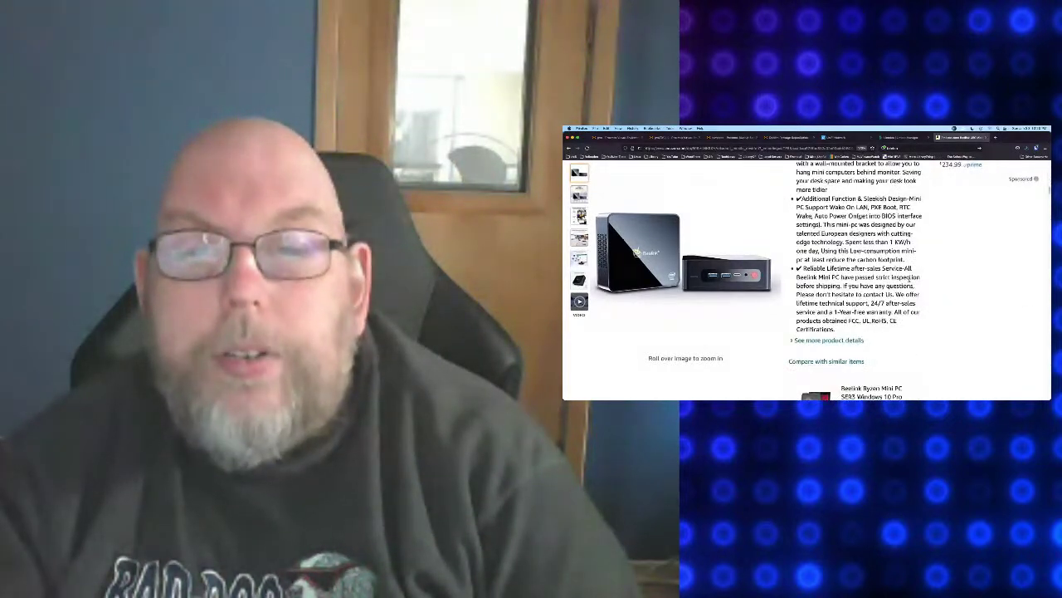
pyautogui.moveTo(714, 267)
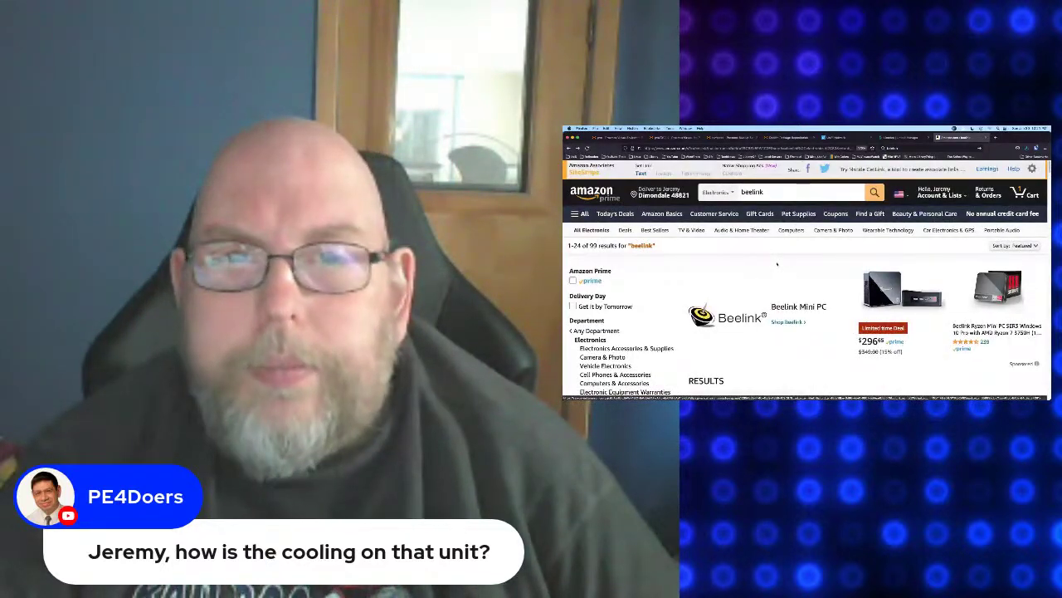
# Step: Browse the beelink search results, comparing the mini PC models, processors, memory and prices down to the GTR PRO and U59 listings
pyautogui.scroll(-1, 777, 264)
pyautogui.scroll(-5, 777, 263)
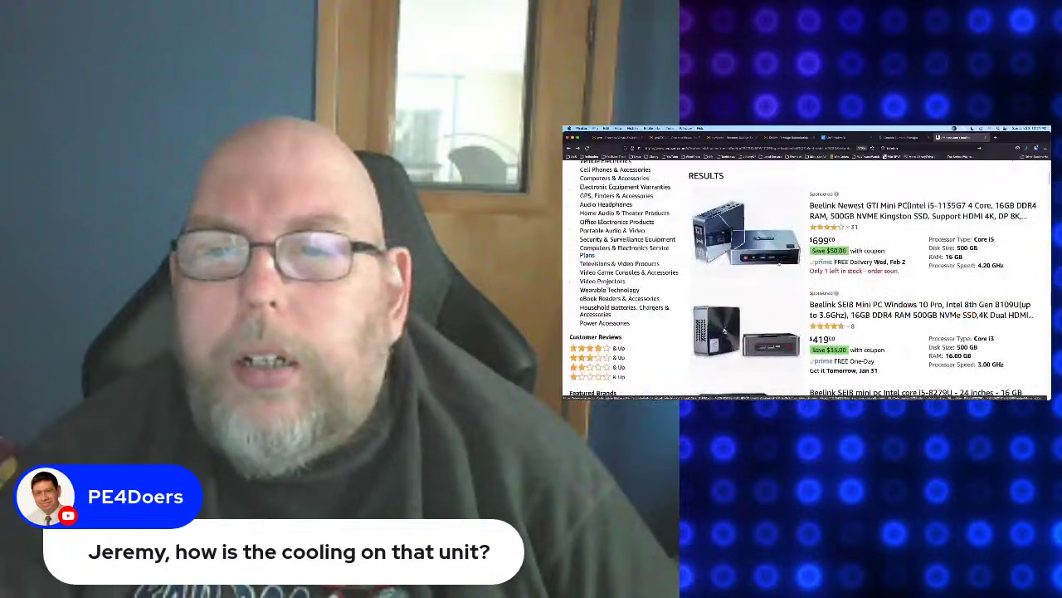
pyautogui.scroll(2, 778, 264)
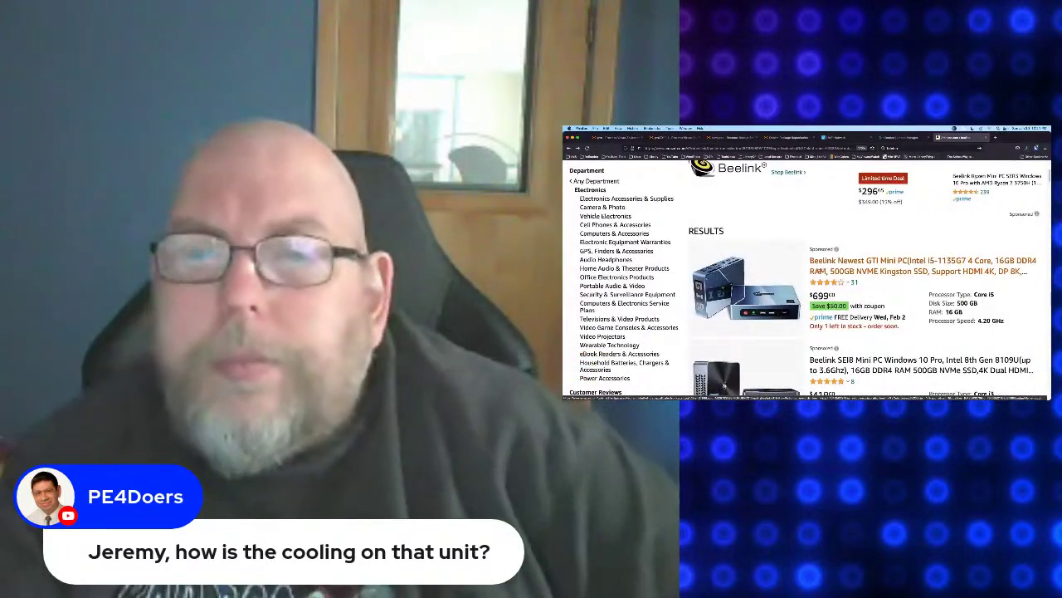
pyautogui.moveTo(838, 292)
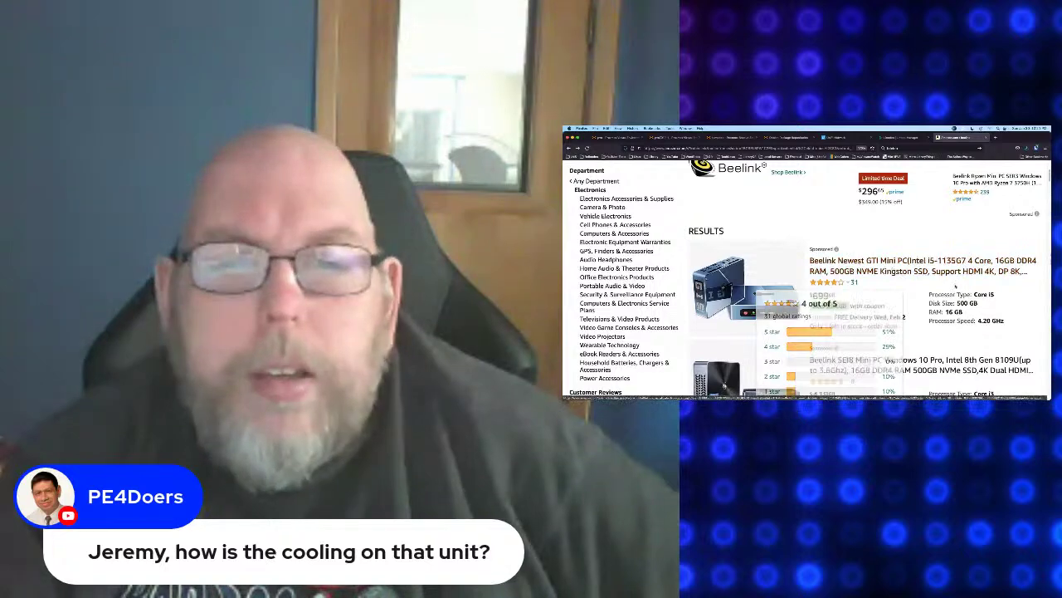
pyautogui.scroll(-5, 806, 274)
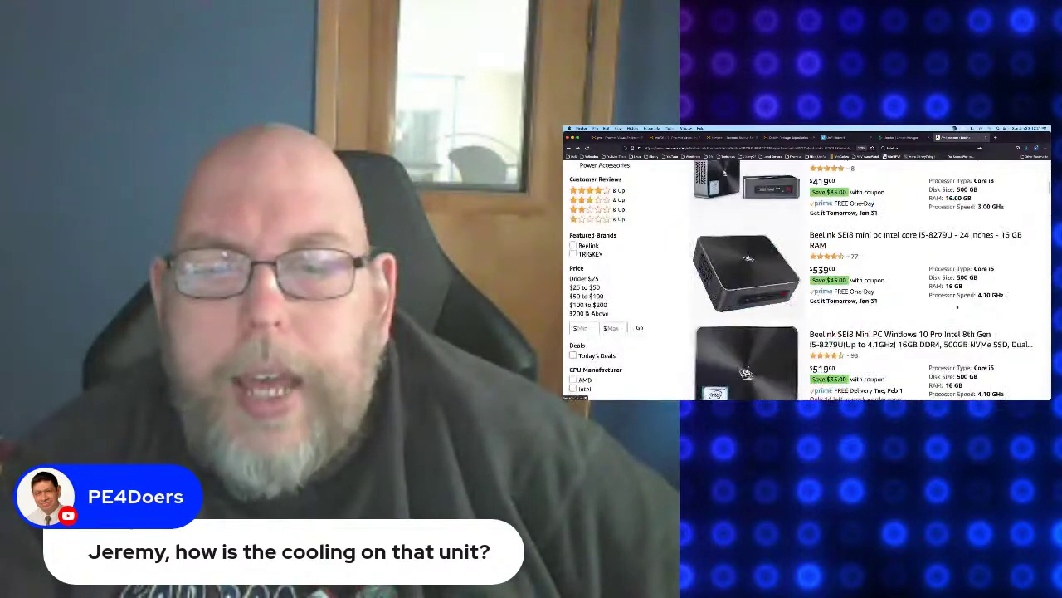
pyautogui.scroll(-5, 805, 273)
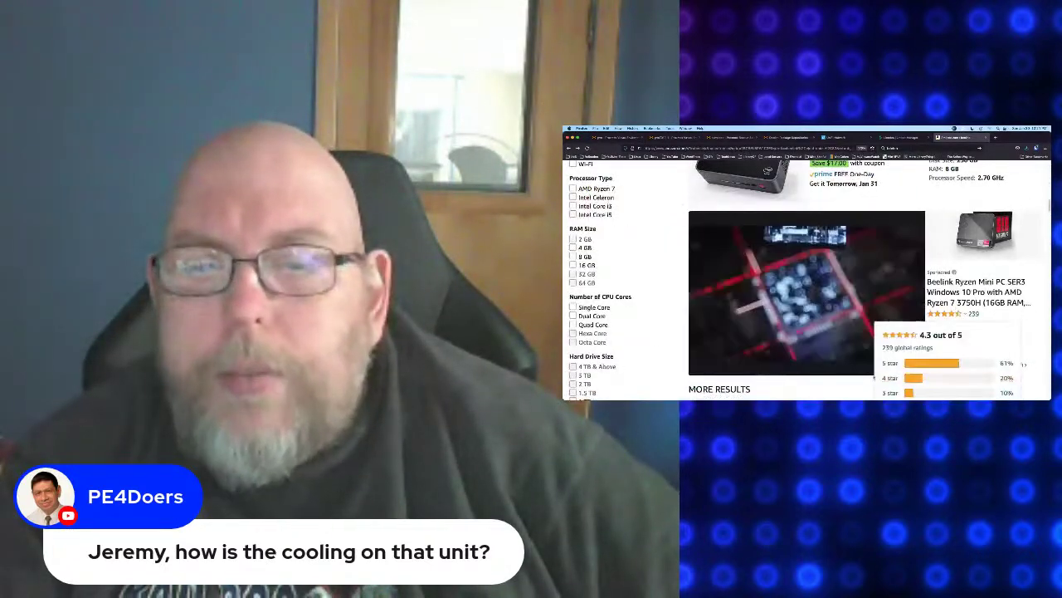
pyautogui.scroll(-3, 840, 385)
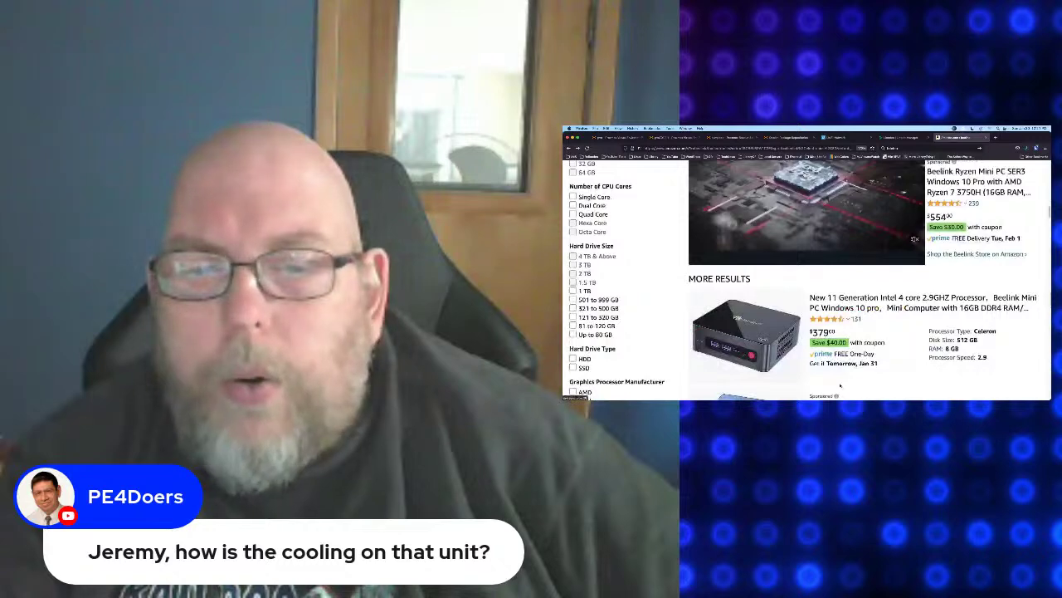
pyautogui.scroll(-3, 840, 385)
pyautogui.scroll(-1, 866, 365)
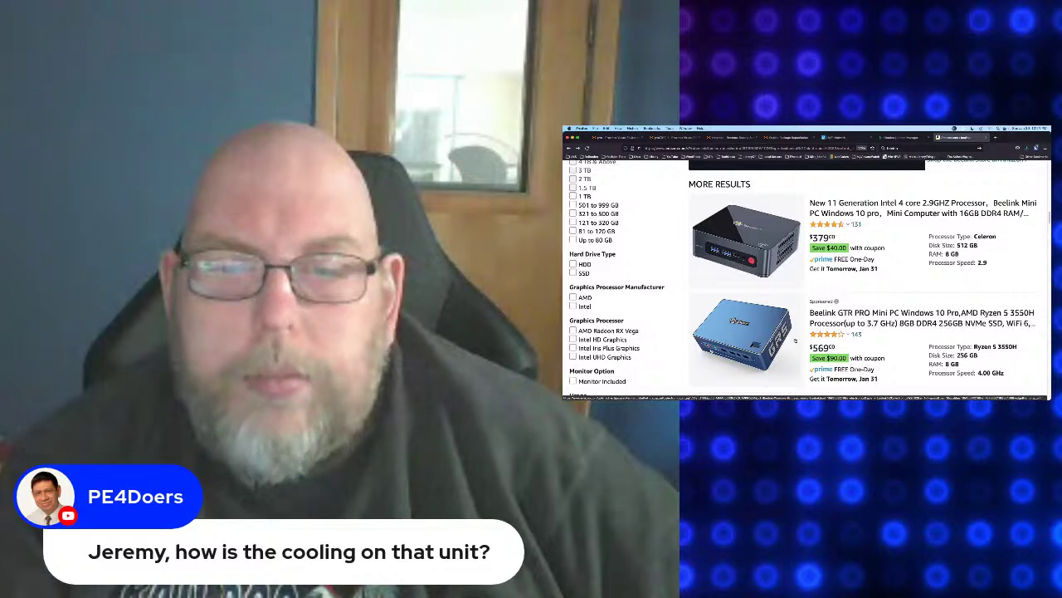
pyautogui.scroll(-4, 795, 341)
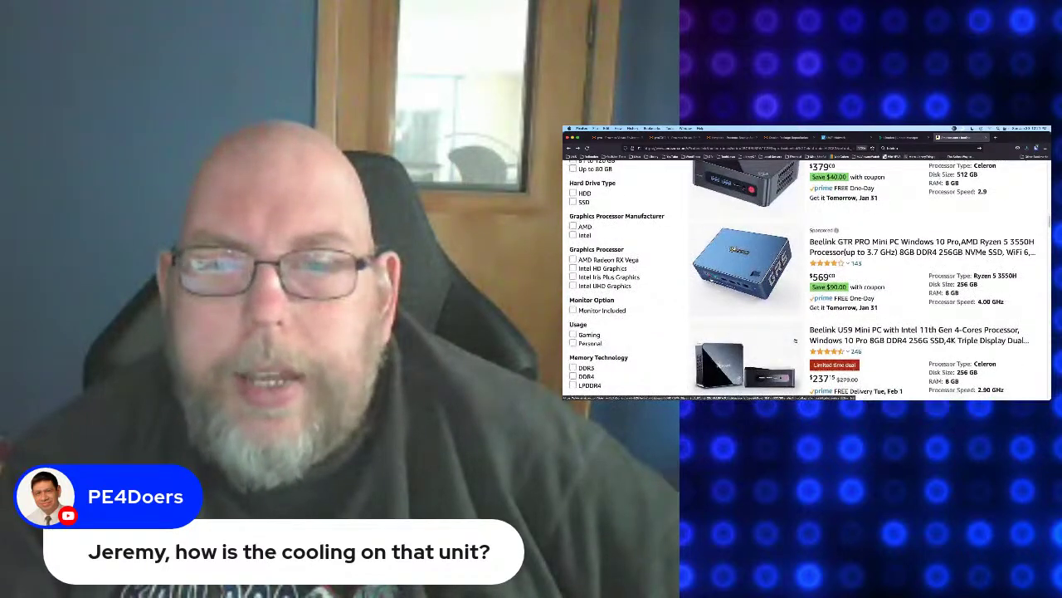
# Step: Browse the beelink results from the GTR PRO and U59 listings to the SEI8 and SER3 Versatile models, comparing processors, memory, storage and prices
pyautogui.scroll(-6, 805, 316)
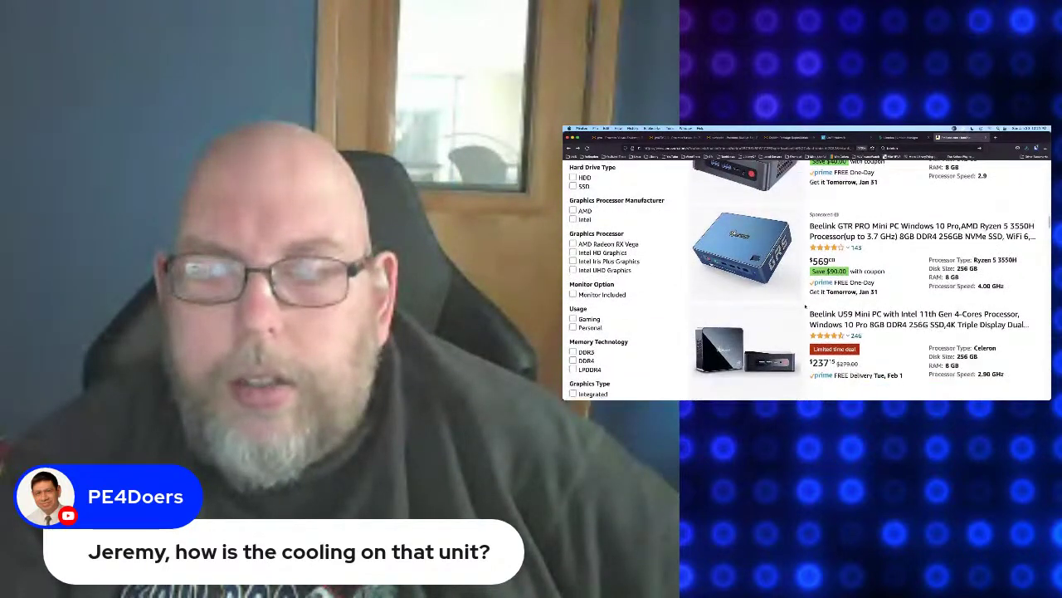
pyautogui.scroll(-7, 804, 306)
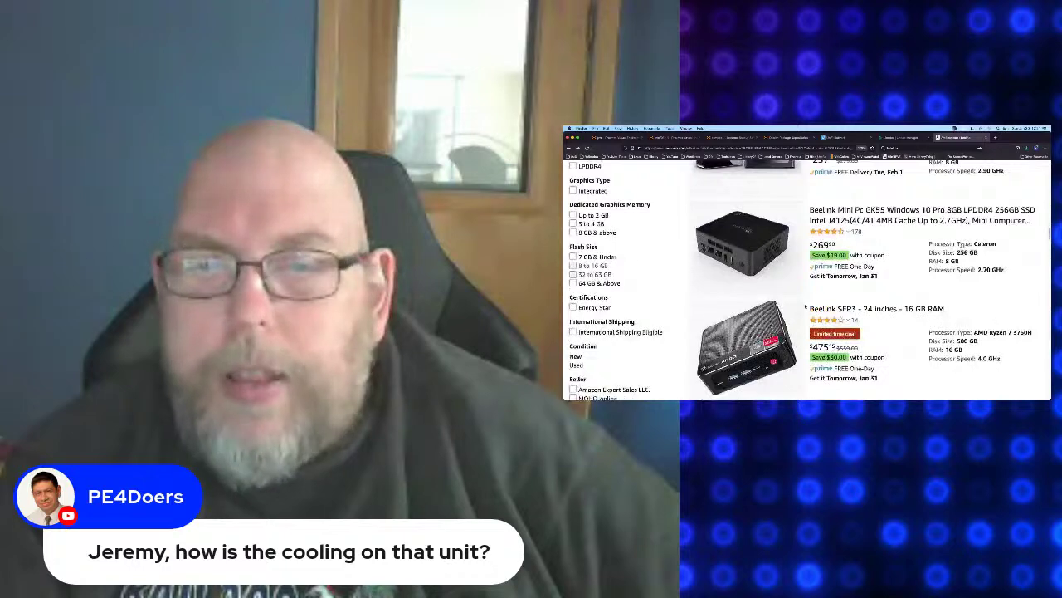
pyautogui.scroll(-1, 804, 306)
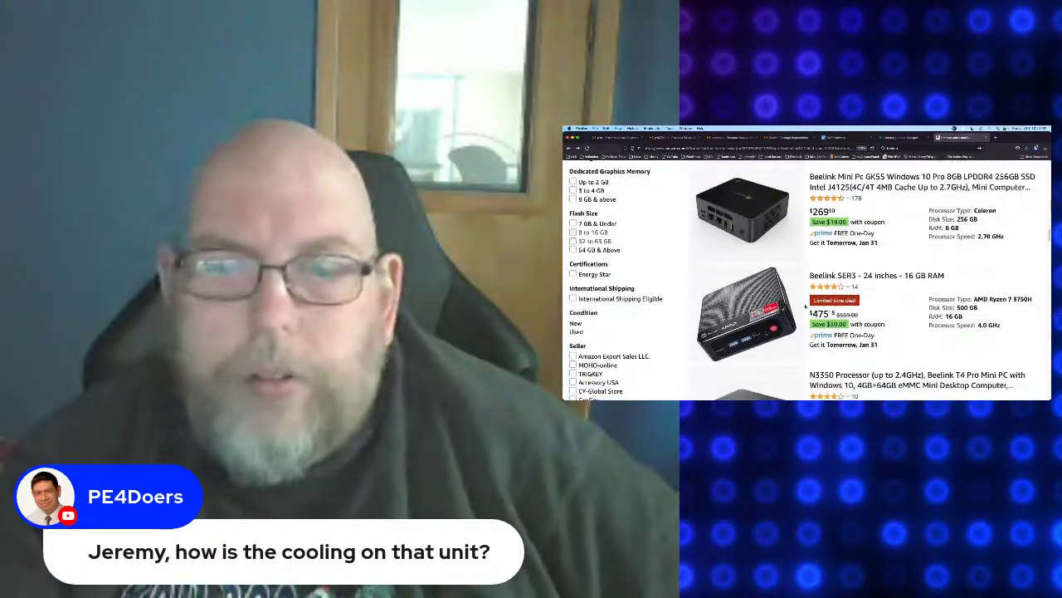
pyautogui.scroll(-5, 799, 339)
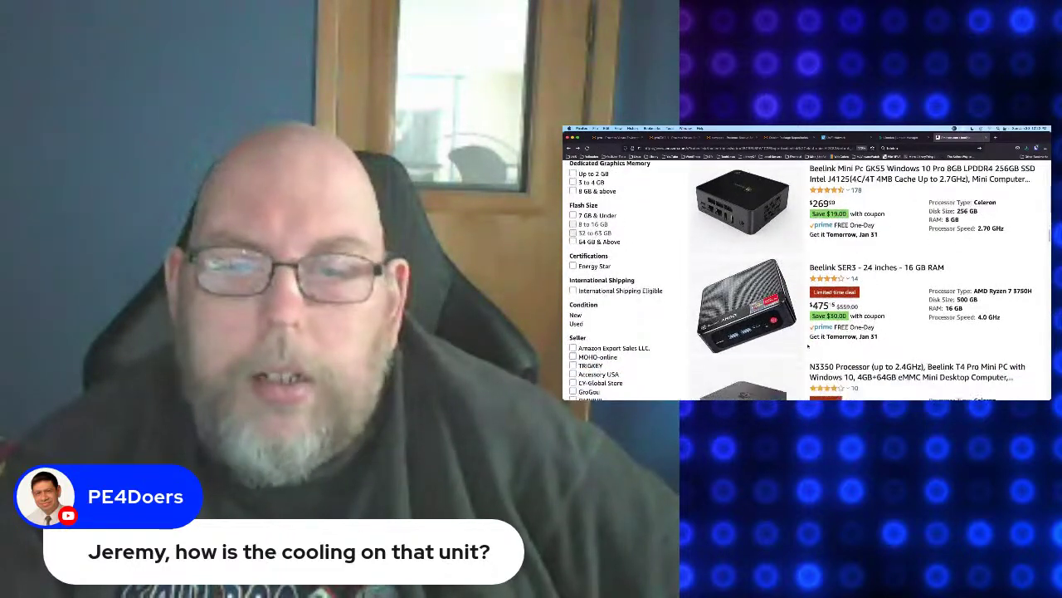
pyautogui.scroll(-5, 802, 332)
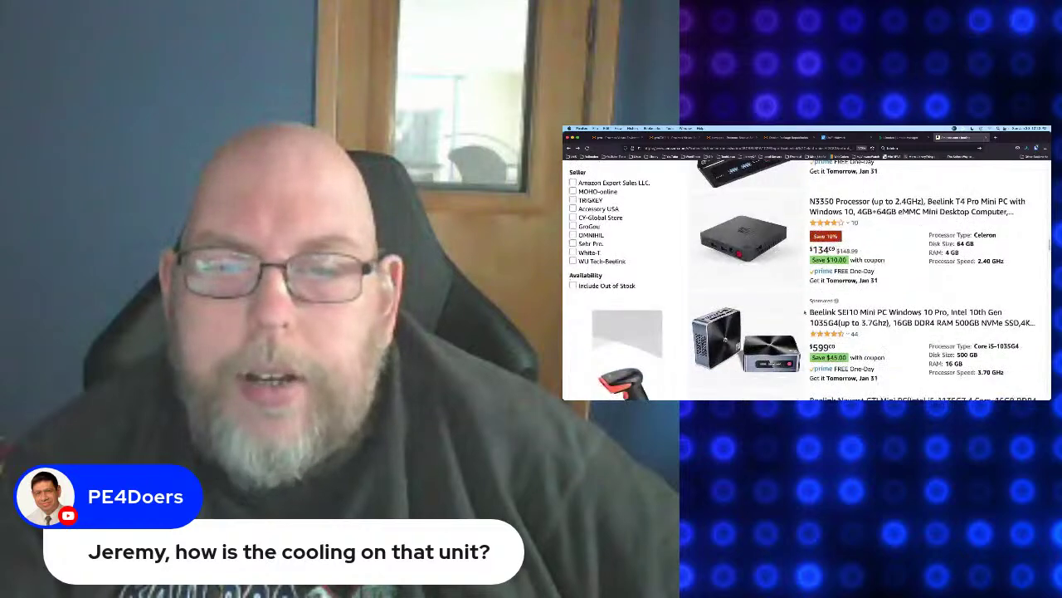
pyautogui.scroll(-6, 799, 326)
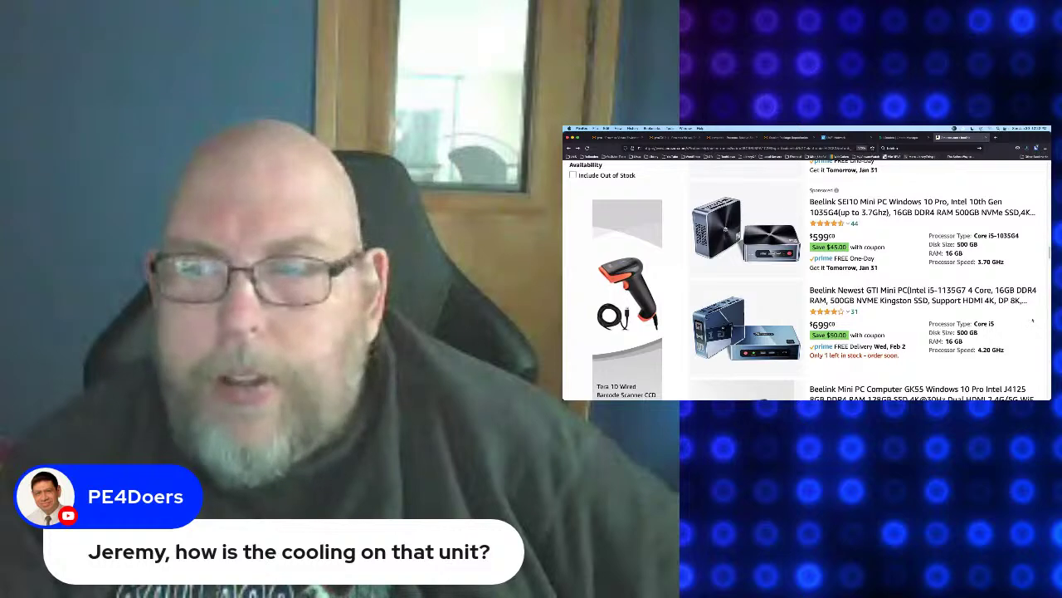
pyautogui.scroll(-1, 1035, 317)
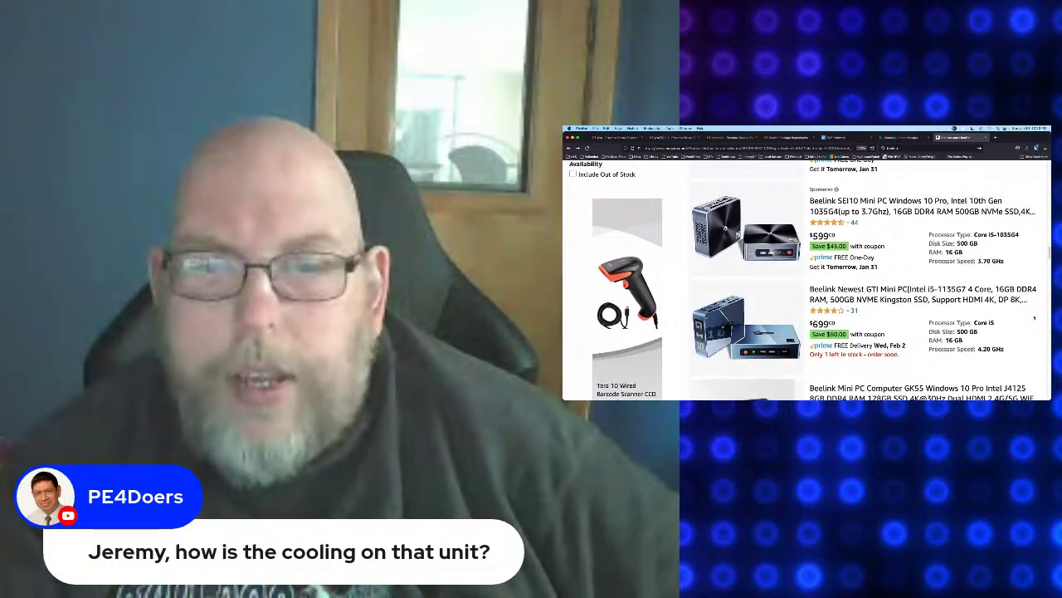
pyautogui.scroll(-3, 1034, 317)
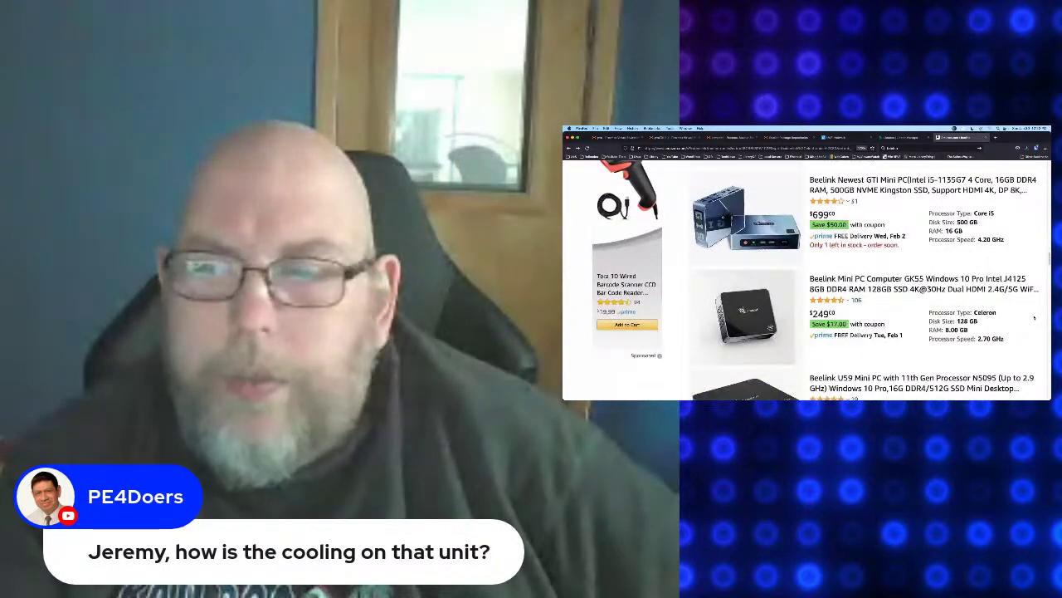
pyautogui.scroll(-3, 1034, 317)
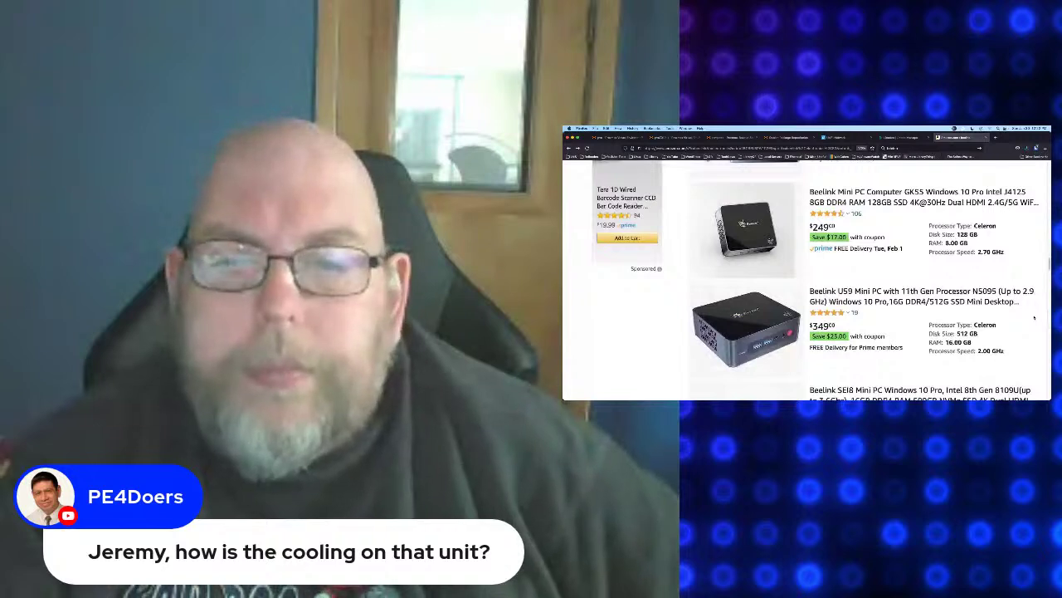
pyautogui.scroll(-3, 1034, 317)
pyautogui.scroll(-2, 1029, 297)
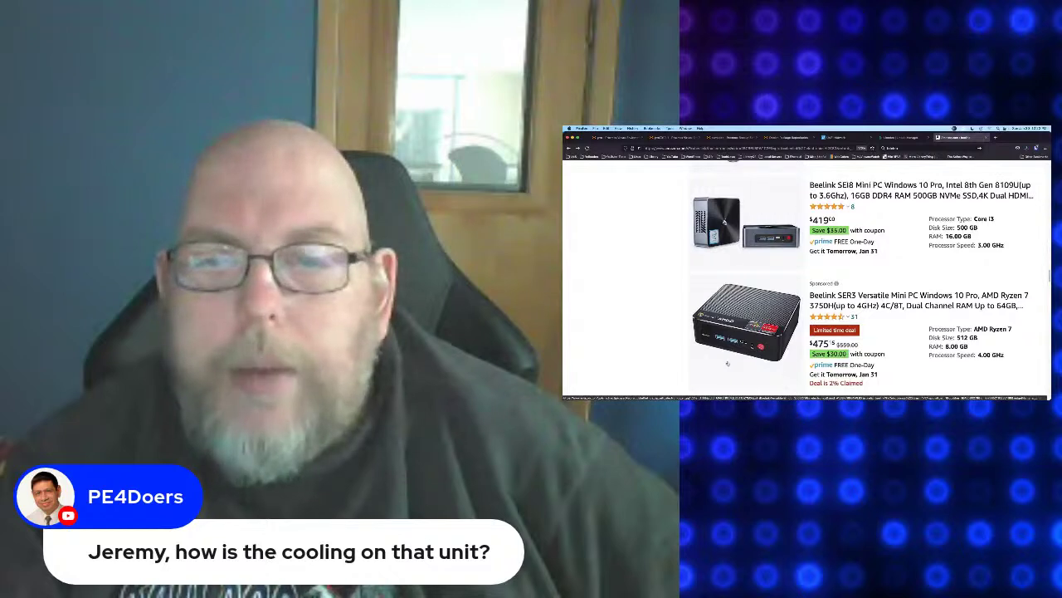
# Step: Examine the SEI8 and SER3 Versatile listings, and review the earlier models back to the start of the More Results section
pyautogui.scroll(-1, 747, 315)
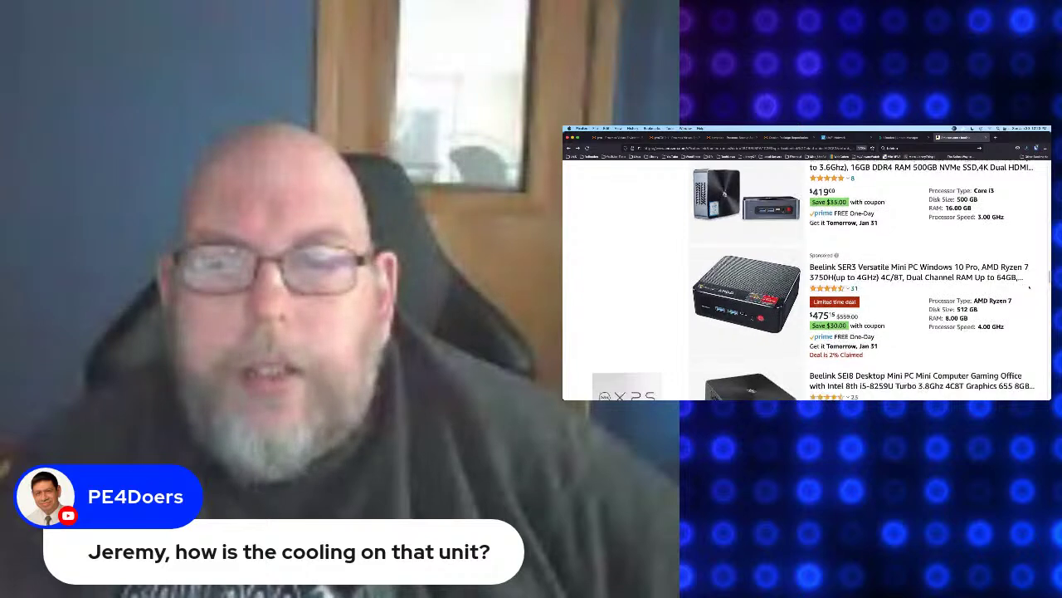
pyautogui.scroll(1, 1029, 286)
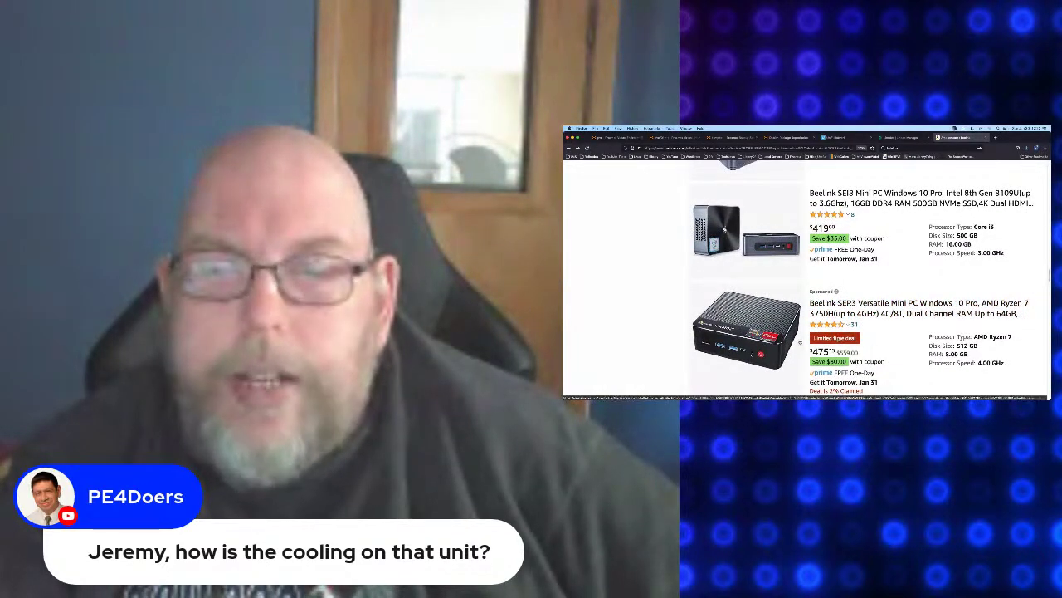
pyautogui.scroll(-1, 805, 342)
pyautogui.scroll(-1, 822, 365)
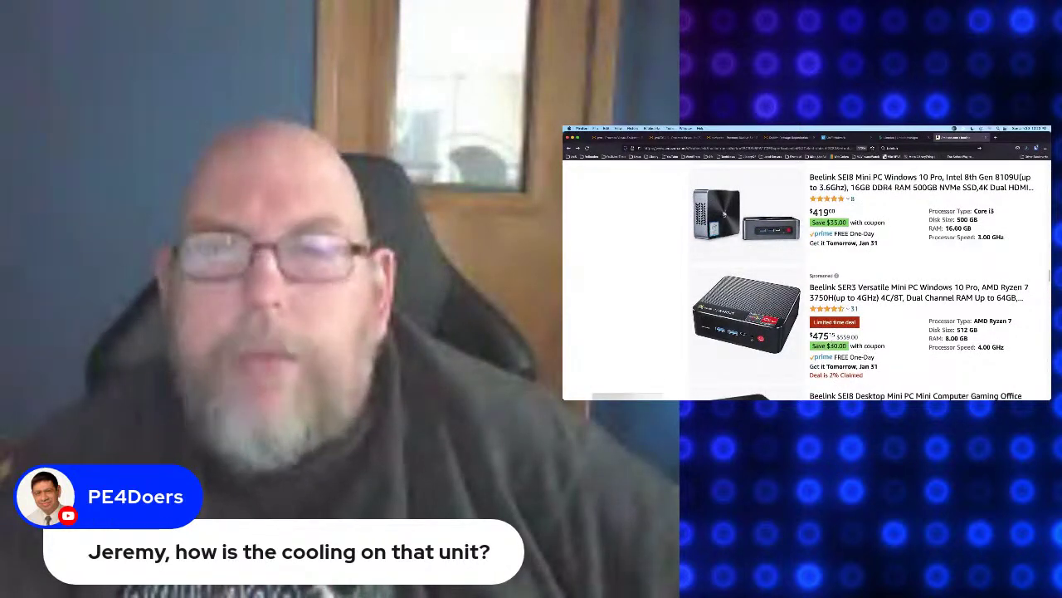
pyautogui.scroll(2, 805, 274)
pyautogui.scroll(-5, 805, 274)
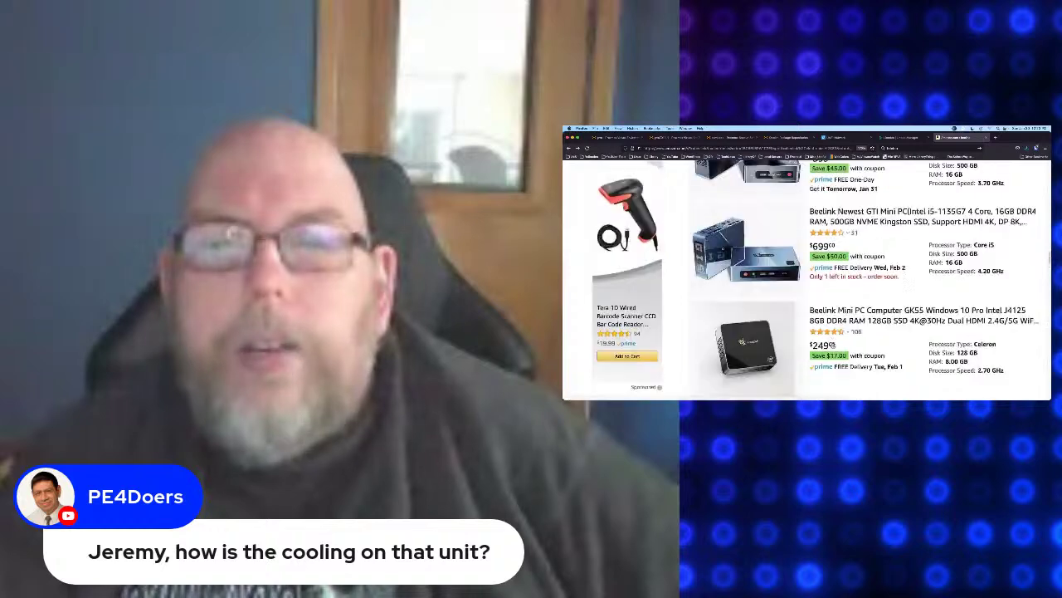
pyautogui.scroll(5, 833, 344)
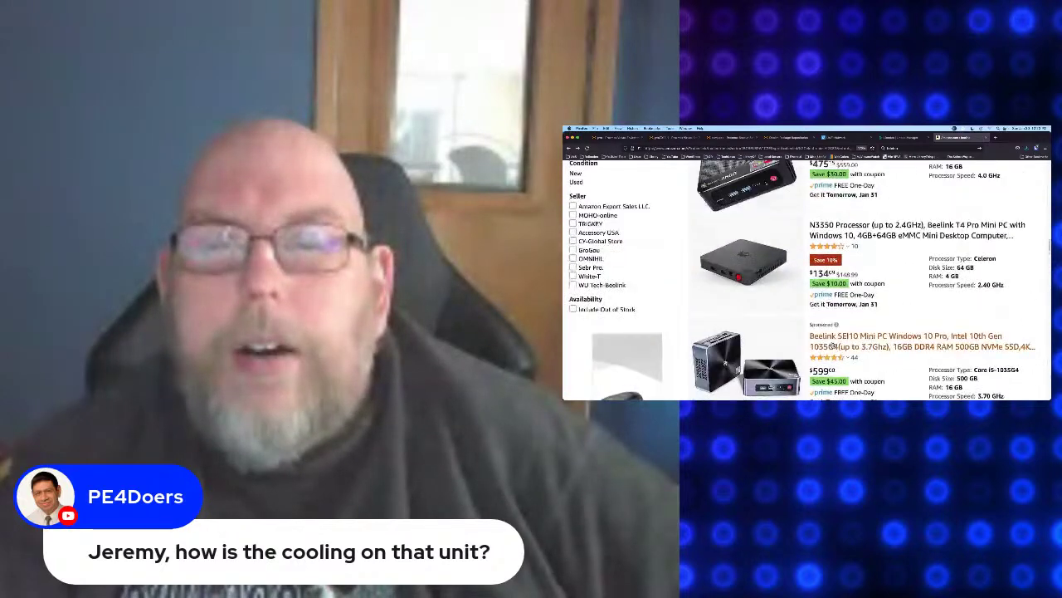
pyautogui.scroll(3, 833, 344)
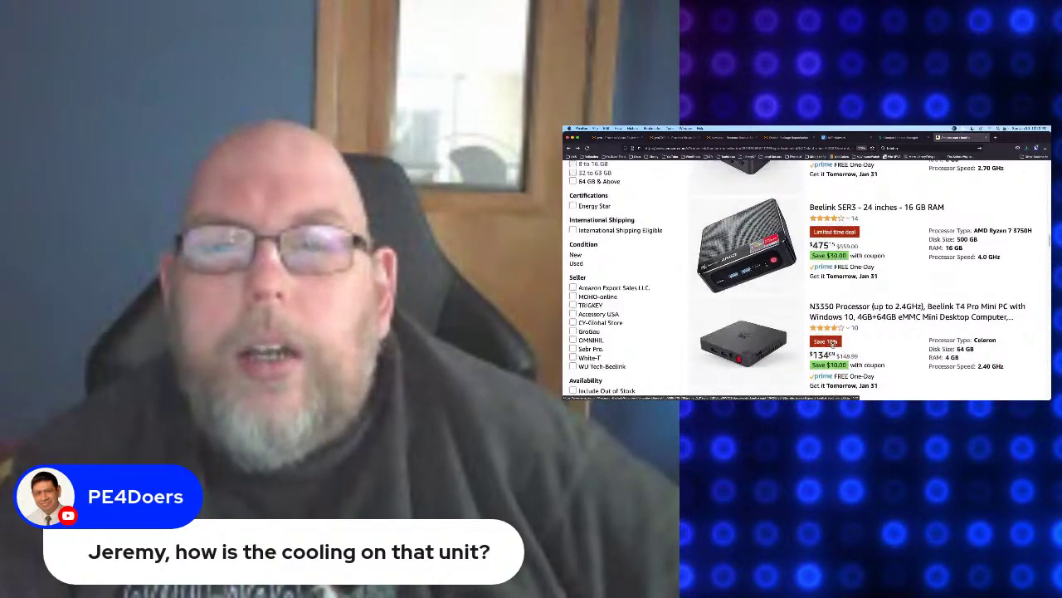
pyautogui.scroll(8, 833, 343)
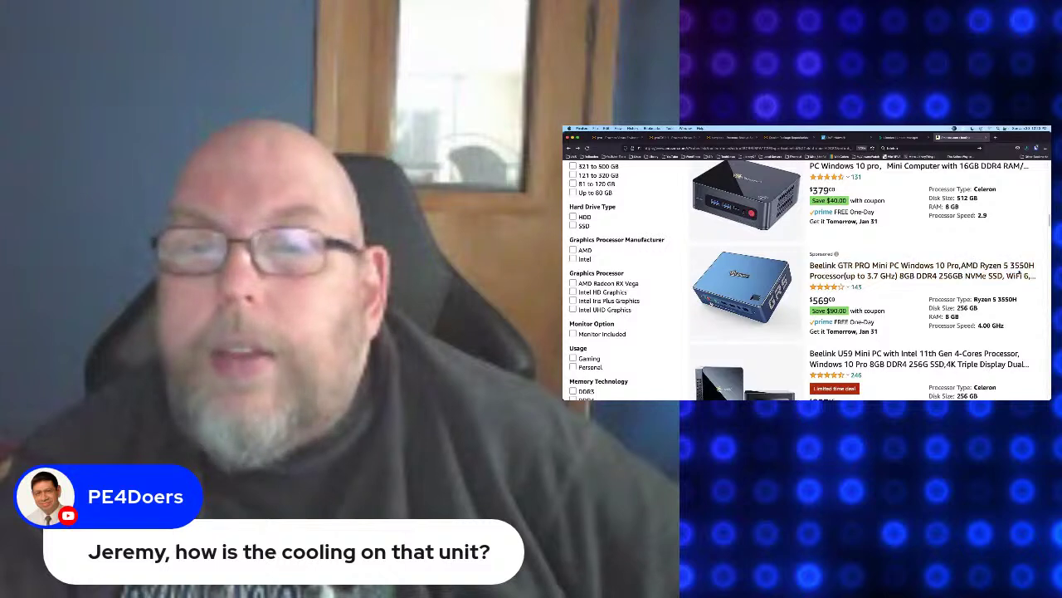
pyautogui.scroll(1, 910, 301)
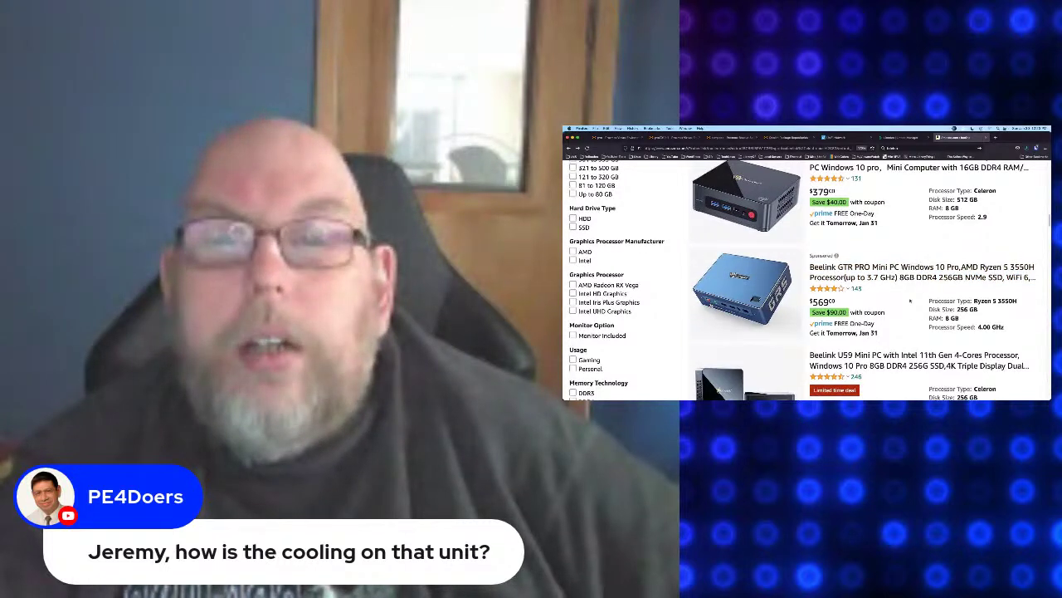
pyautogui.scroll(2, 911, 301)
pyautogui.scroll(1, 910, 301)
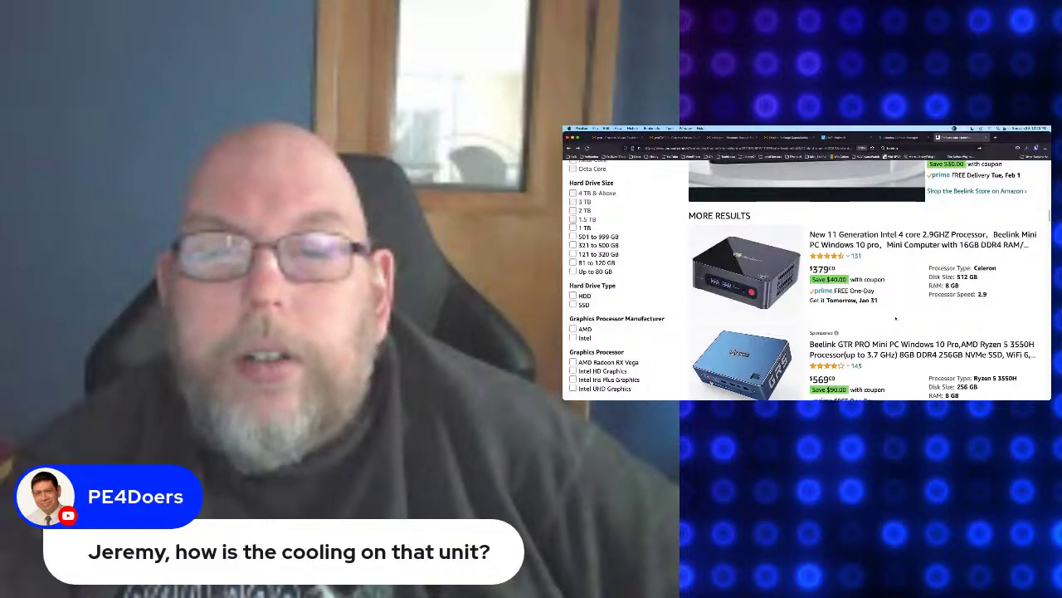
# Step: Compare the GK55, GTI, U59 and SEI8 listings again, continuing to the Core i5 SEI8 Desktop Mini PC
pyautogui.scroll(-1, 878, 326)
pyautogui.scroll(-10, 877, 326)
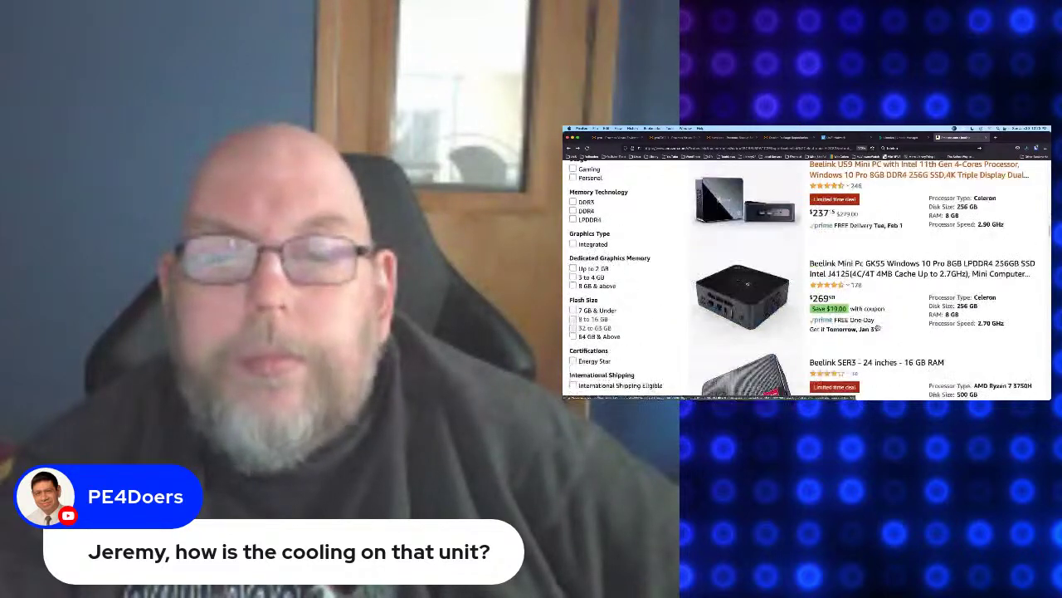
pyautogui.scroll(-10, 878, 328)
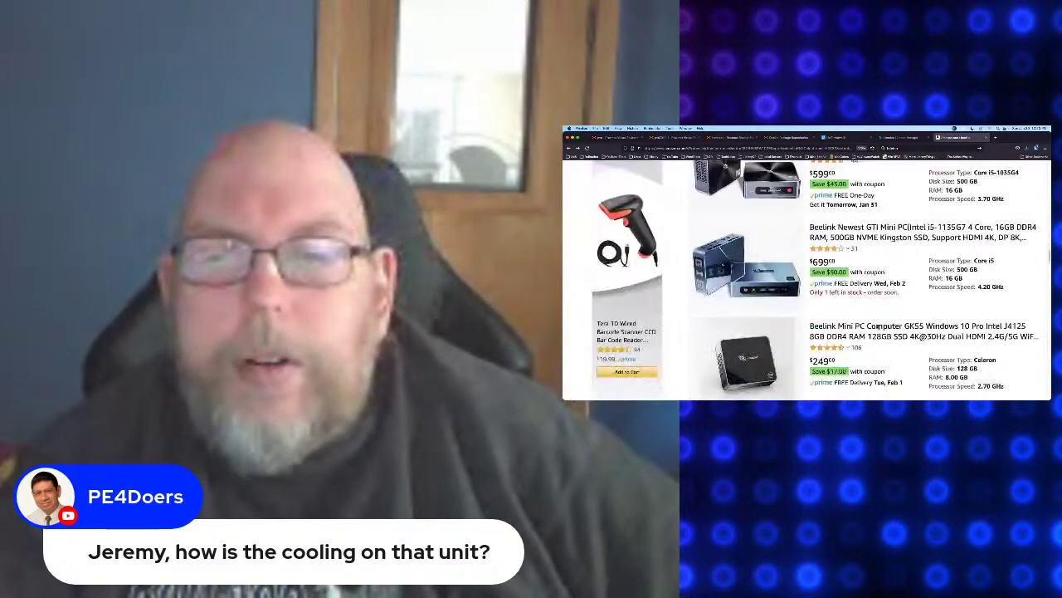
pyautogui.scroll(-3, 877, 326)
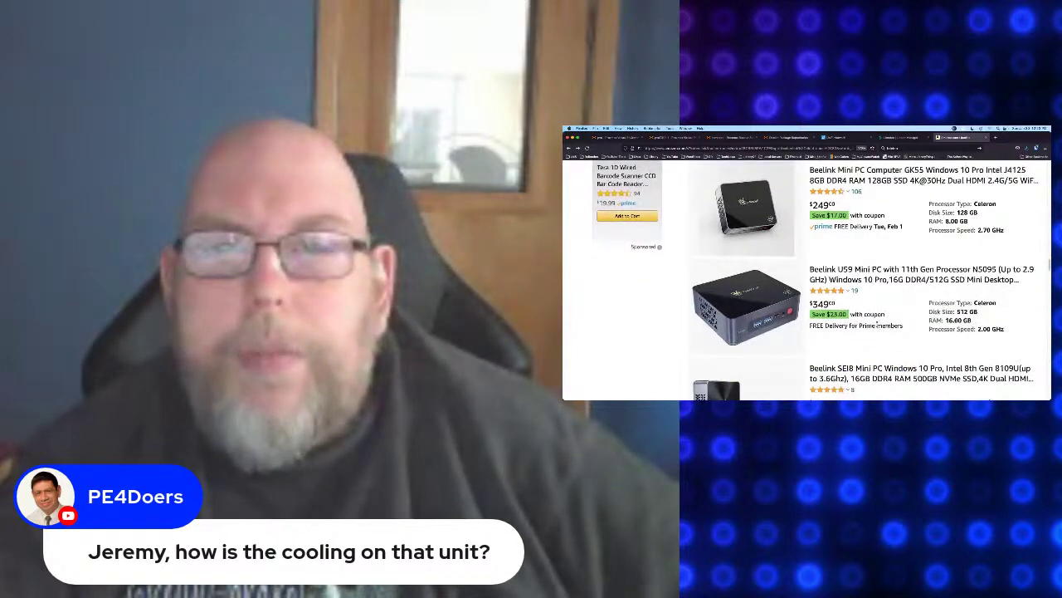
pyautogui.scroll(1, 878, 327)
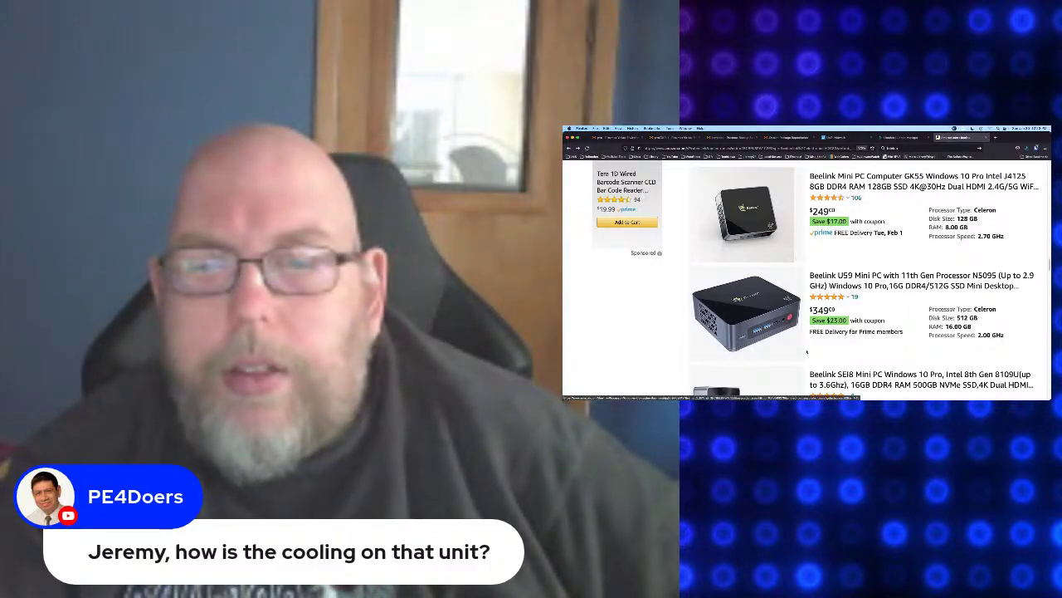
pyautogui.scroll(-3, 891, 350)
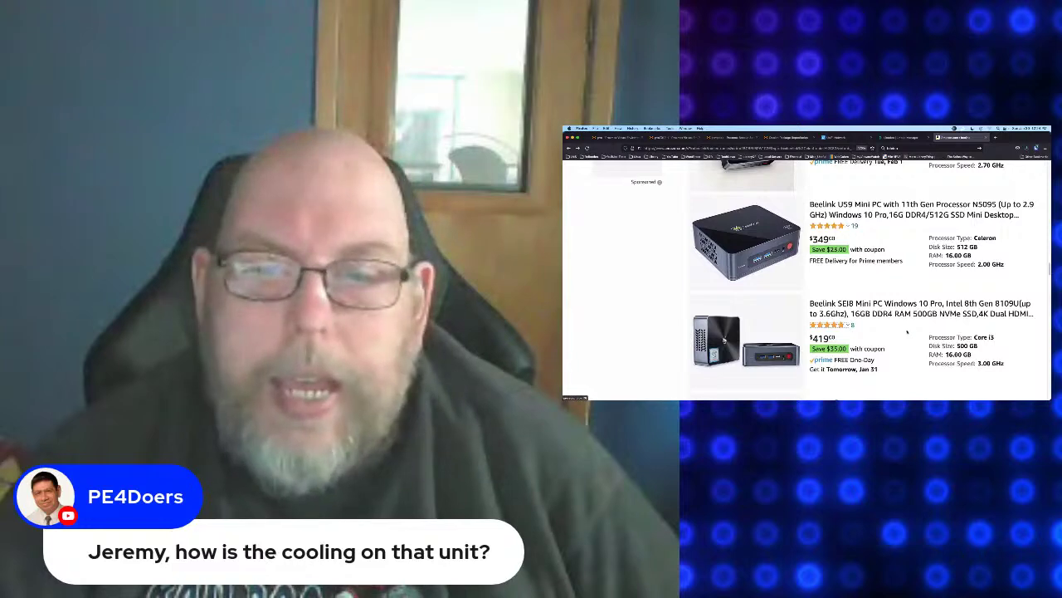
pyautogui.scroll(-1, 904, 326)
pyautogui.scroll(-5, 906, 341)
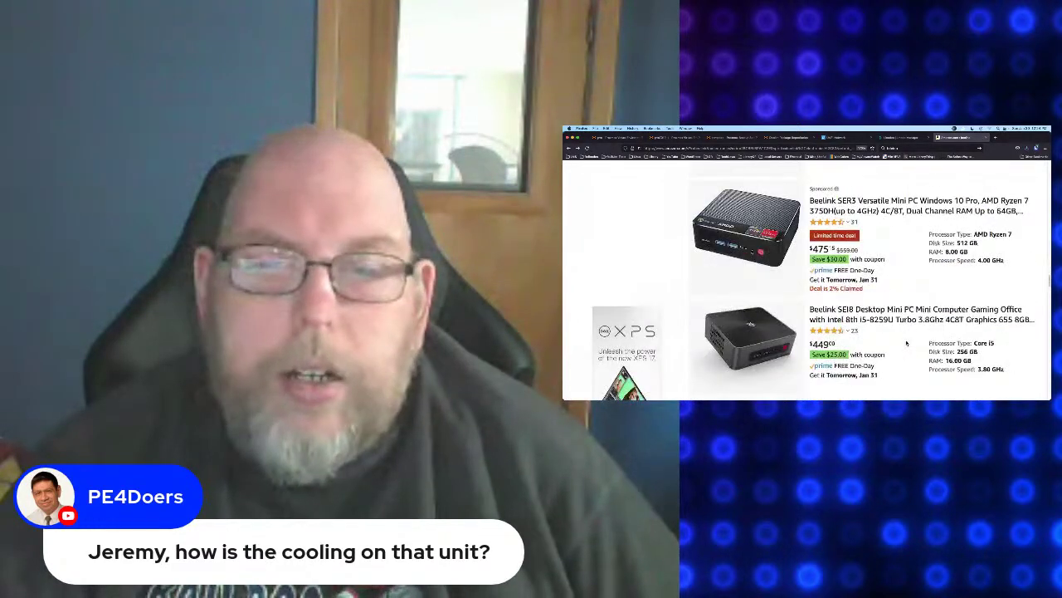
# Step: Review the remaining SEi8, GK Mini, GK35 and SER3 listings through the GTR7, comparing processors, RAM, disk sizes and prices
pyautogui.scroll(-2, 907, 342)
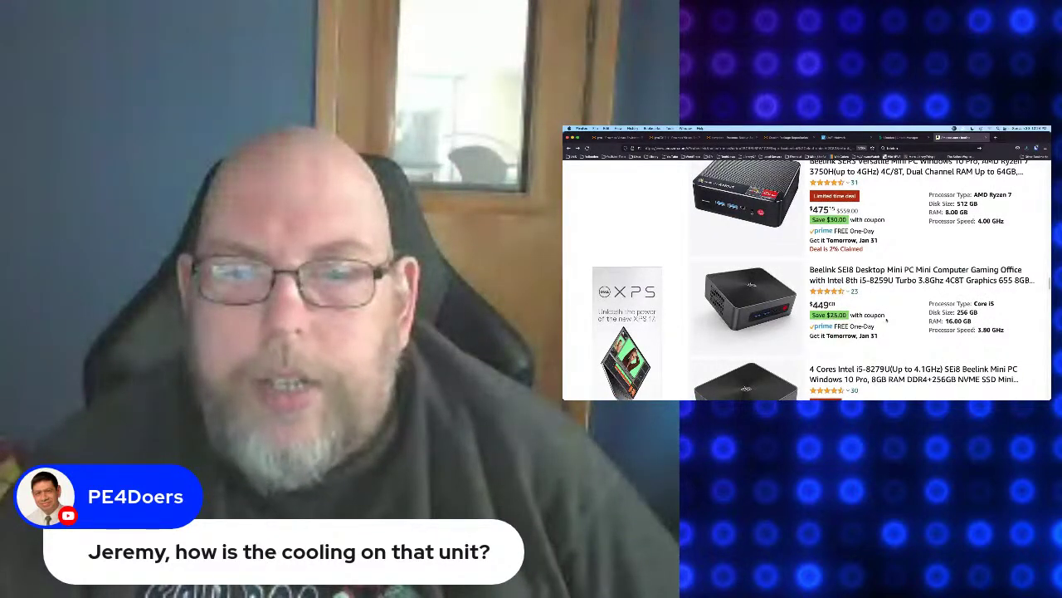
pyautogui.scroll(-5, 892, 311)
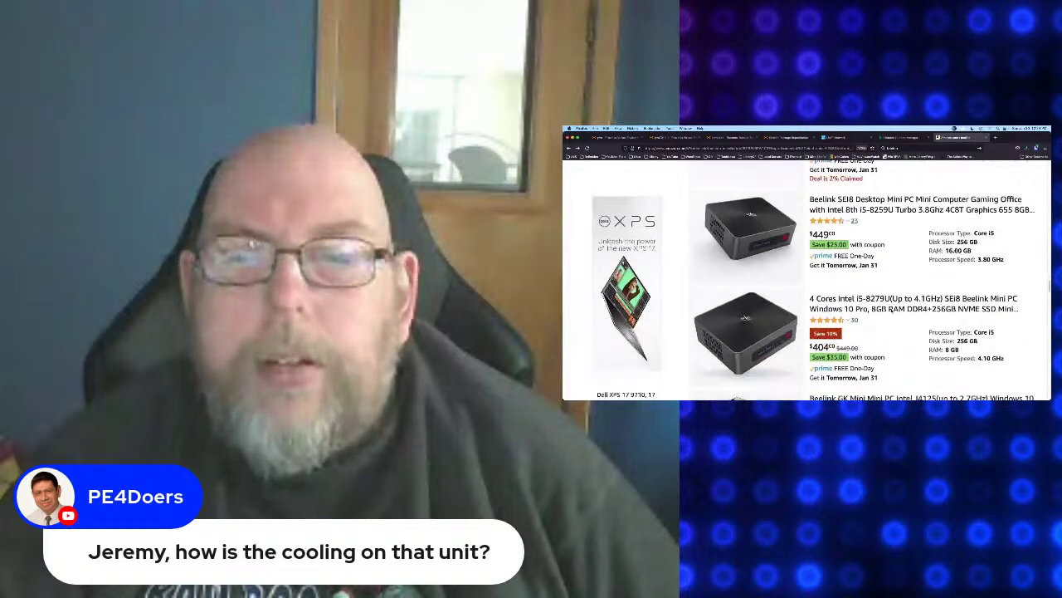
pyautogui.scroll(-5, 892, 311)
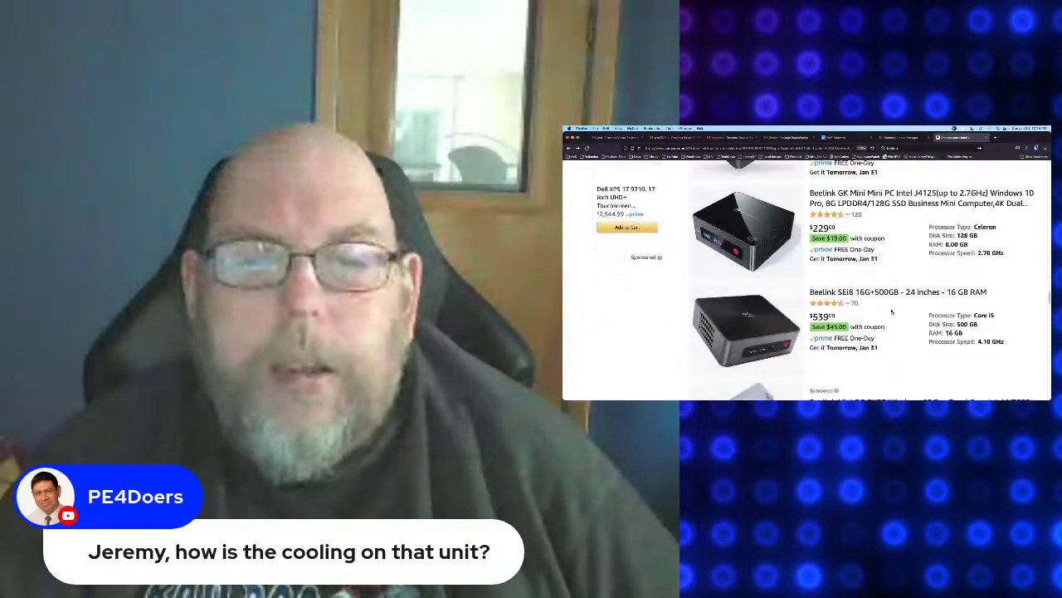
pyautogui.scroll(-3, 892, 311)
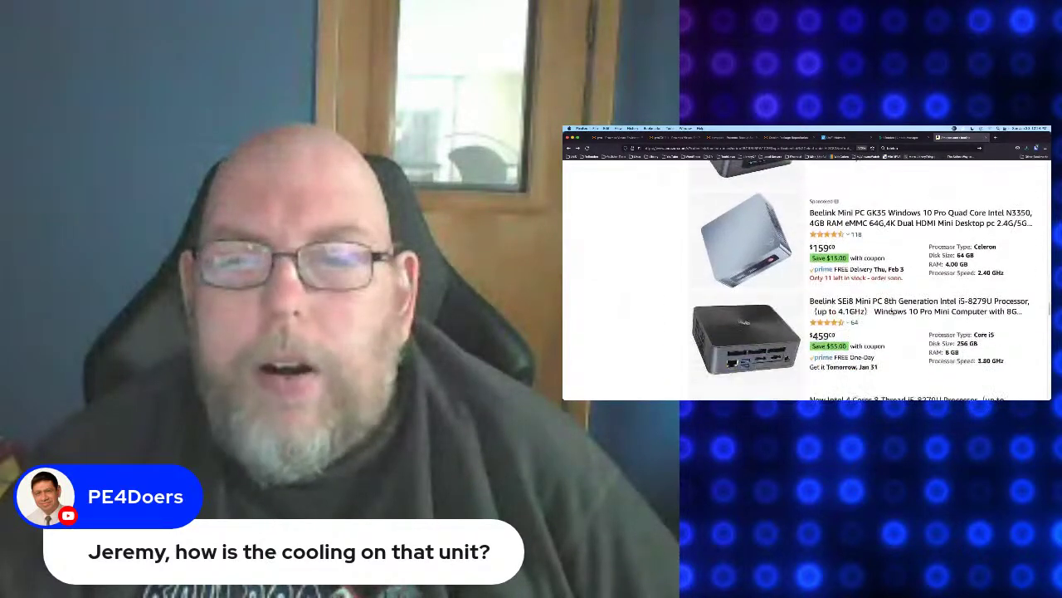
pyautogui.scroll(-3, 892, 311)
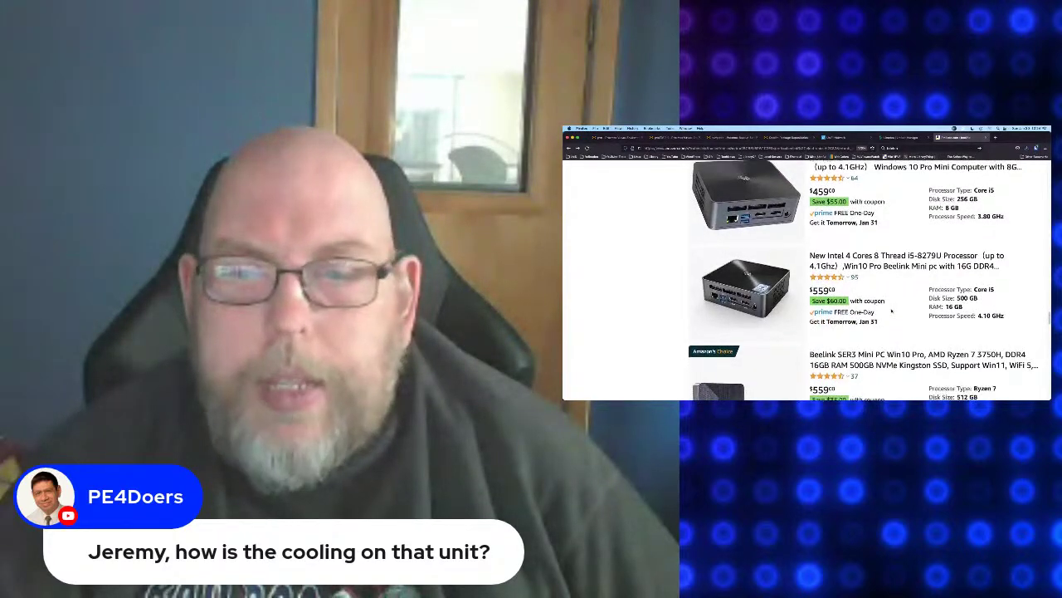
pyautogui.scroll(-3, 892, 311)
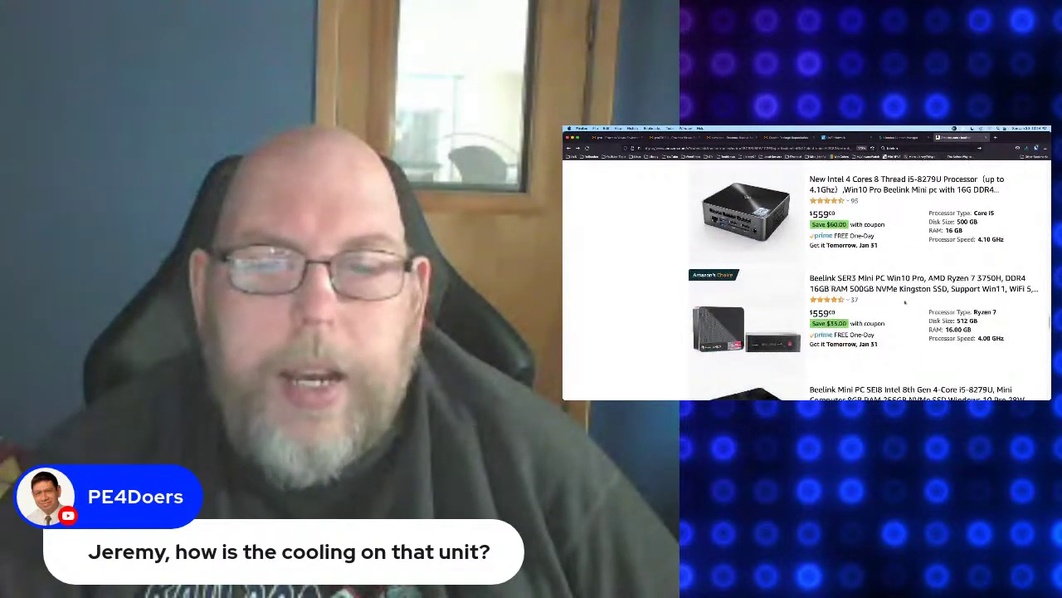
pyautogui.scroll(-1, 898, 305)
pyautogui.scroll(-3, 900, 309)
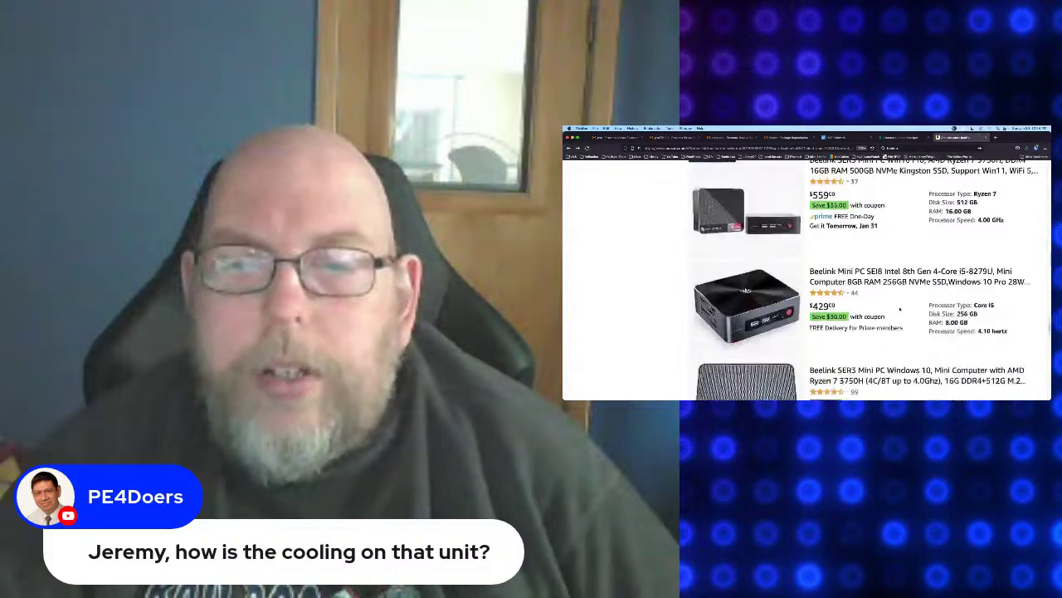
pyautogui.scroll(-1, 902, 308)
pyautogui.scroll(-1, 904, 307)
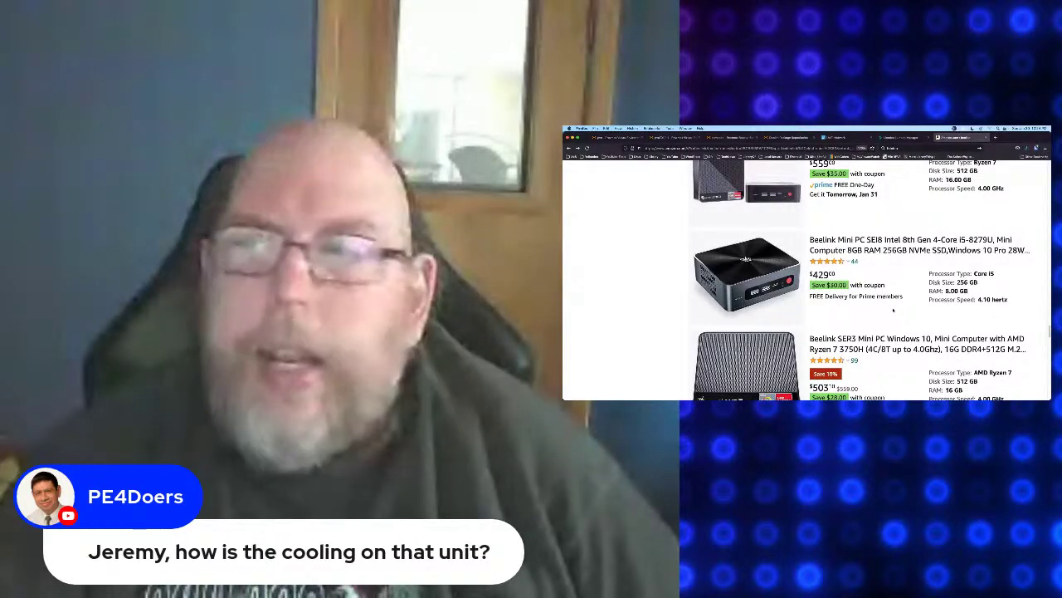
pyautogui.scroll(-1, 894, 309)
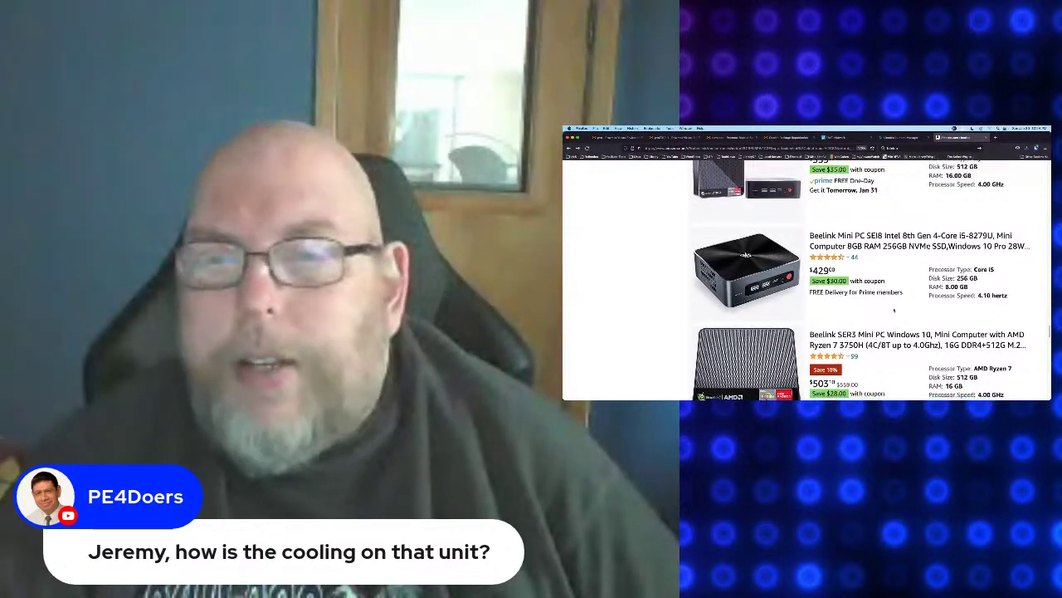
pyautogui.scroll(-4, 894, 310)
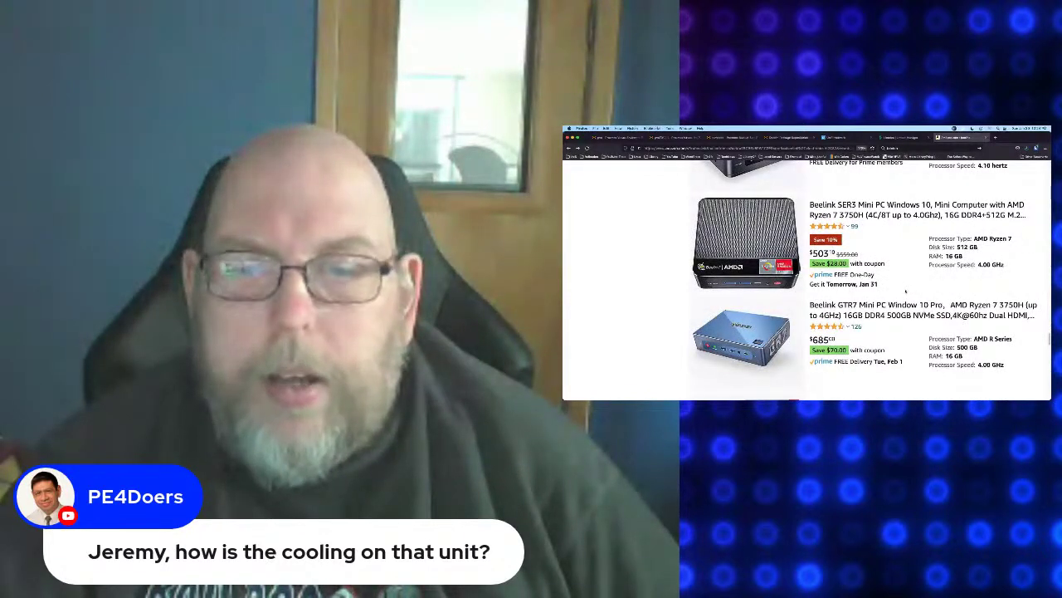
# Step: Examine the last listings on the first results page, comparing the GTR7, GTR and Ryzen SER3 mini PCs' processors, memory, storage and prices
pyautogui.scroll(-2, 906, 291)
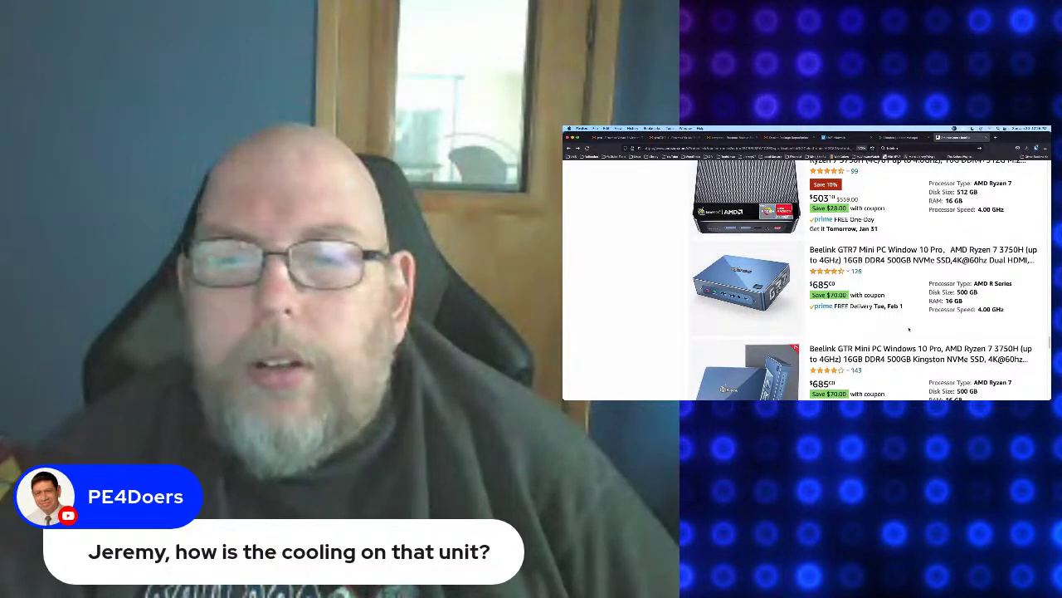
pyautogui.scroll(-1, 905, 331)
pyautogui.scroll(-2, 908, 330)
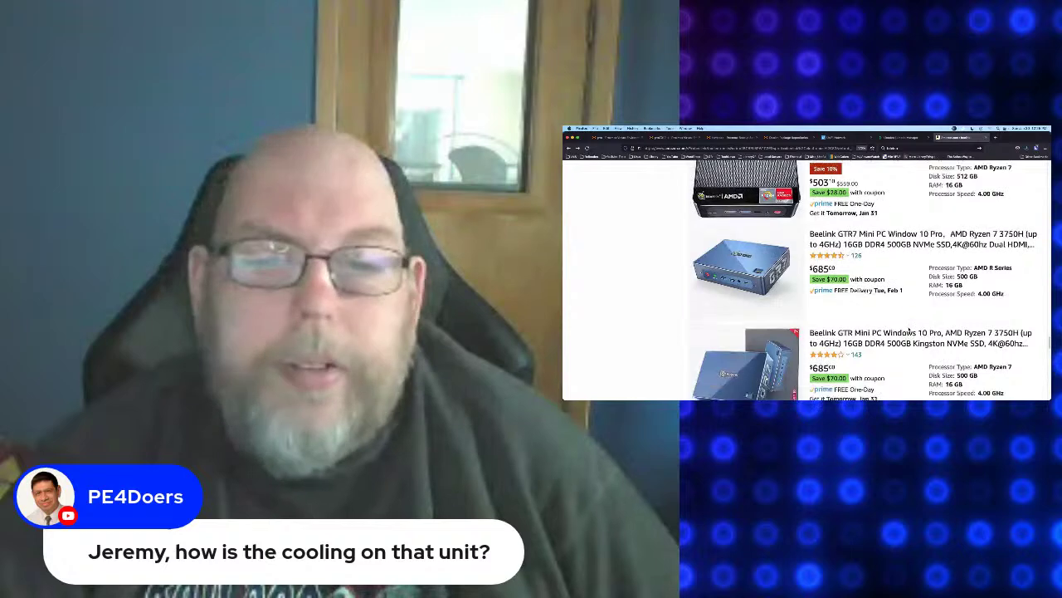
pyautogui.scroll(-1, 909, 330)
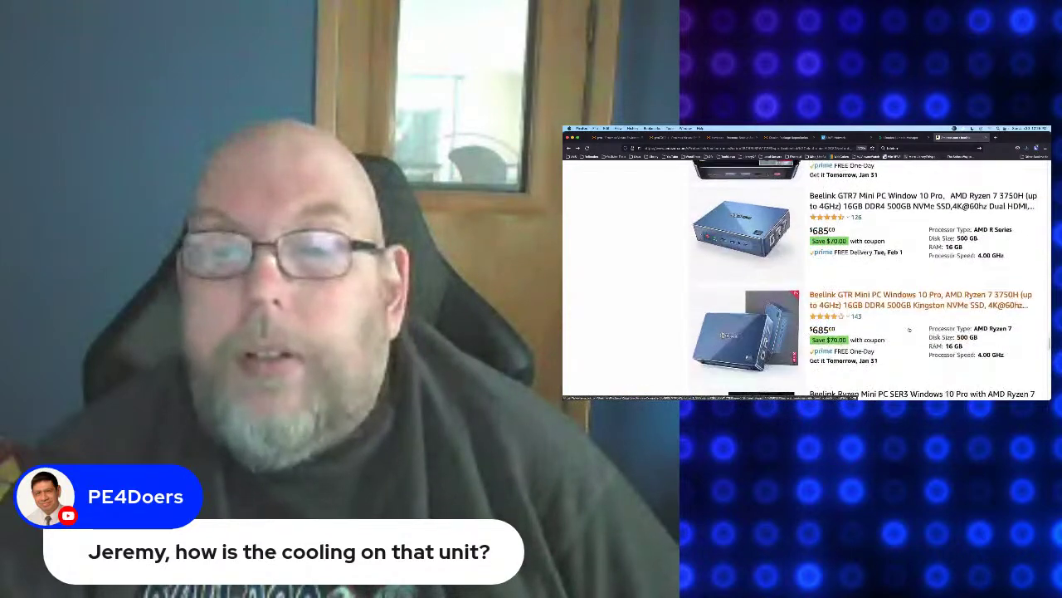
pyautogui.scroll(-1, 908, 331)
pyautogui.scroll(-1, 909, 330)
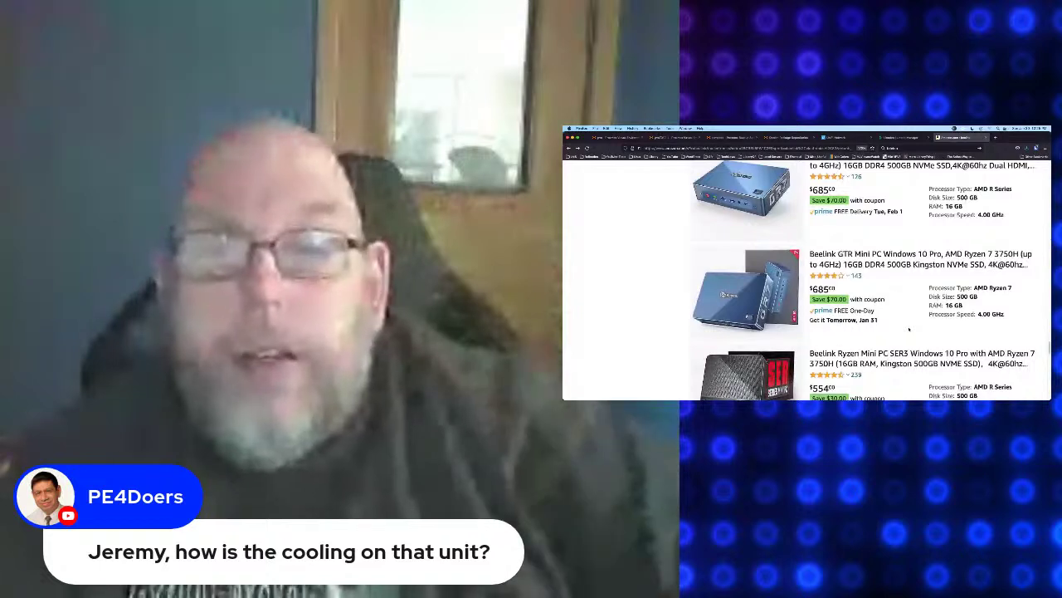
pyautogui.scroll(-1, 909, 330)
pyautogui.scroll(-1, 910, 328)
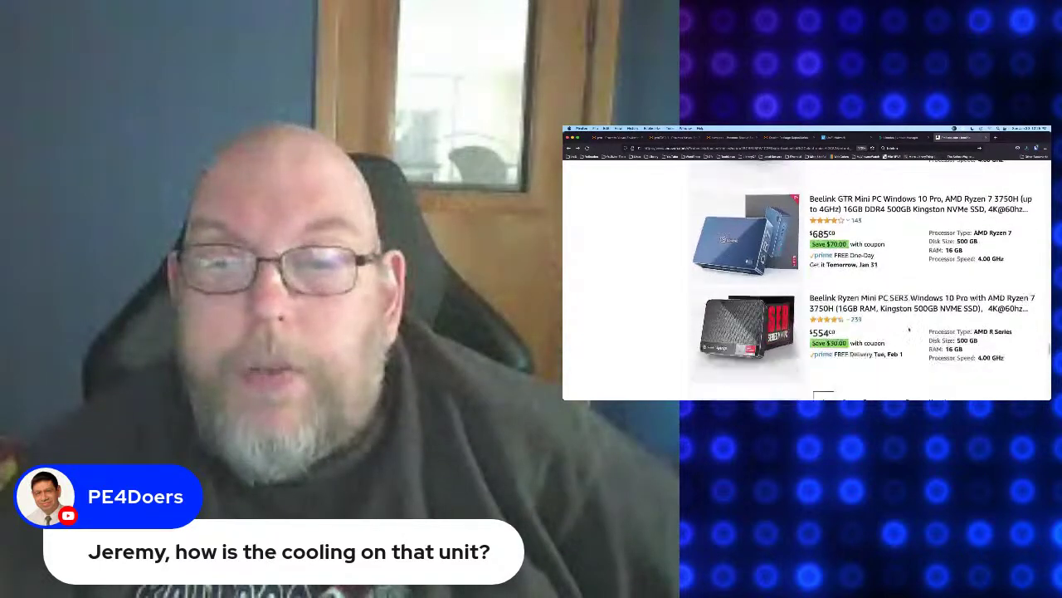
pyautogui.scroll(-1, 813, 320)
pyautogui.scroll(-1, 812, 320)
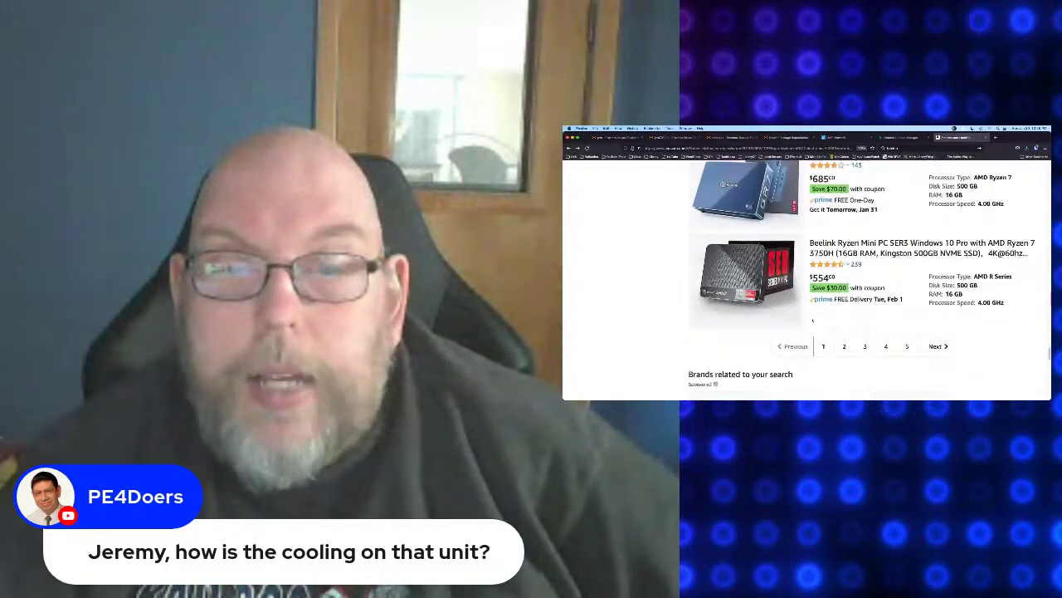